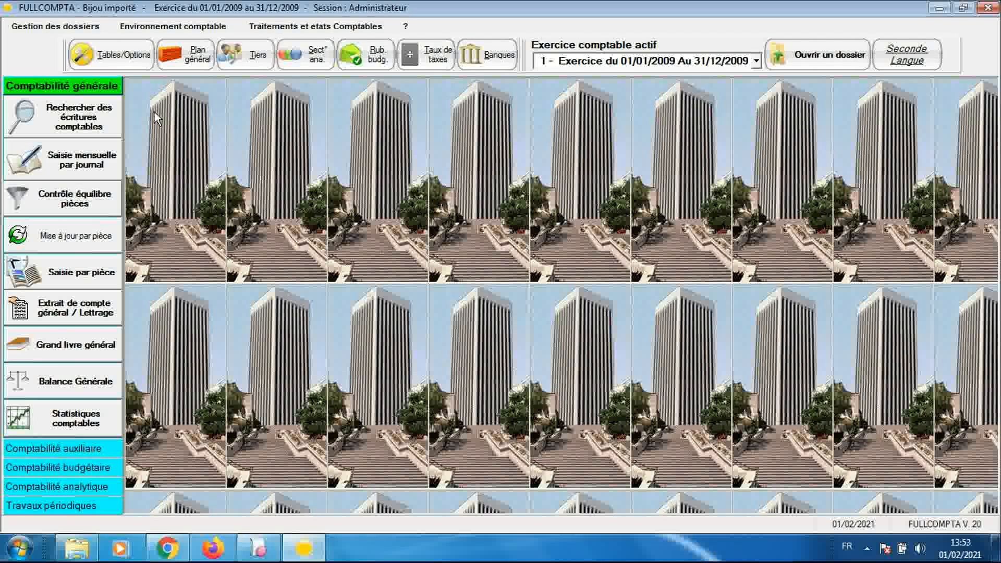
- Open the environment tables under Tables/Options, then switch to Sage 100 Comptabilité and open the company's information for comparison
left_click(134, 61)
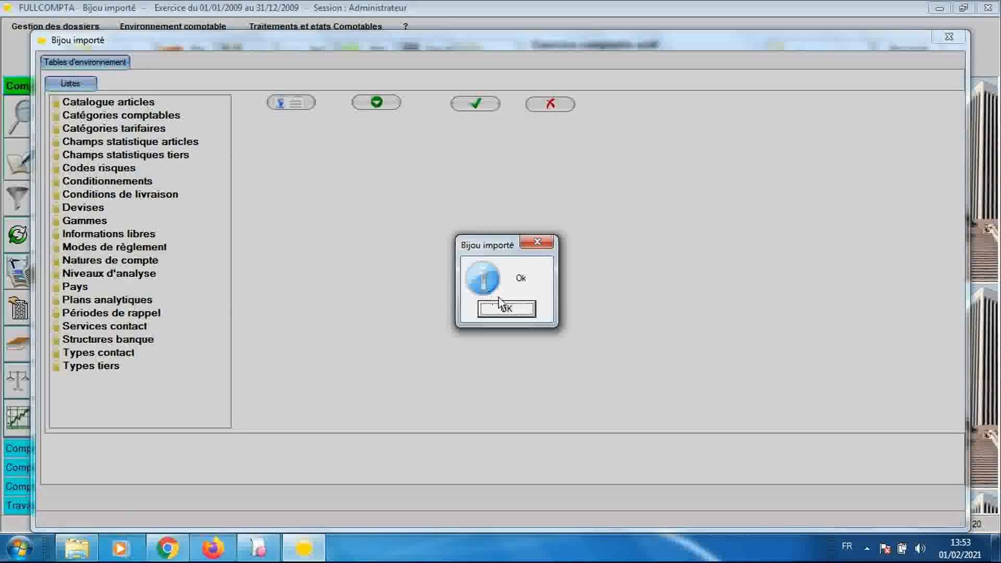
left_click(507, 307)
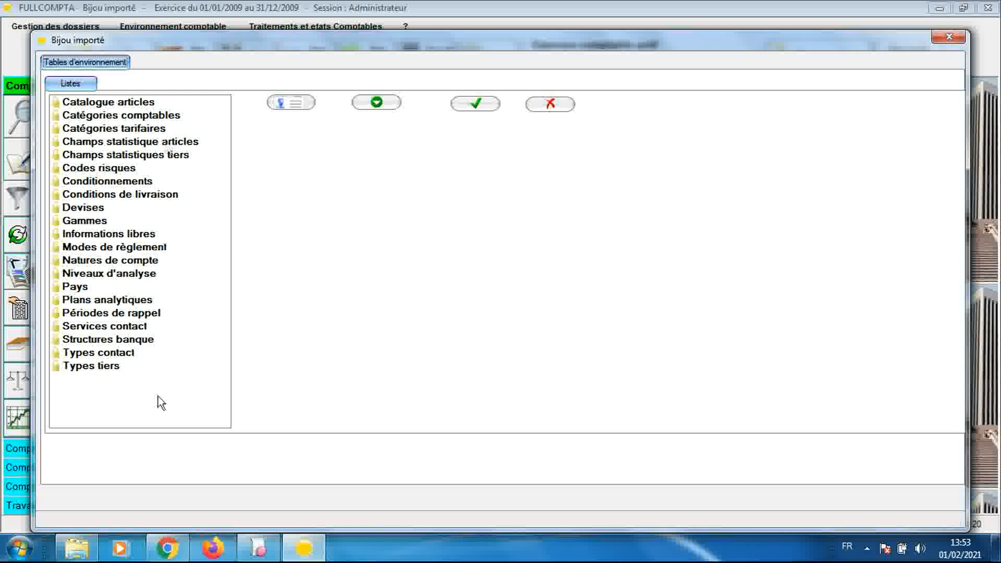
left_click(259, 546)
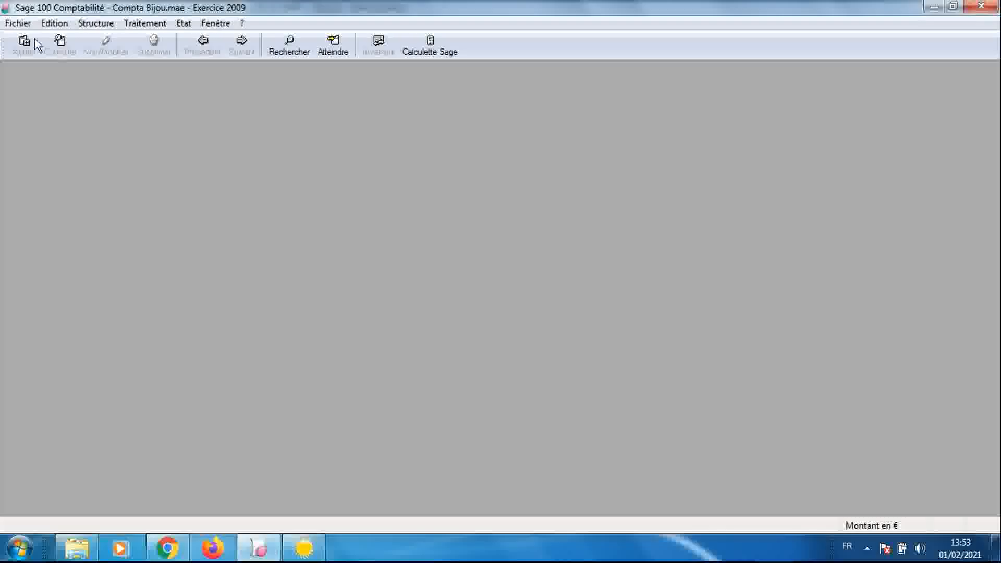
left_click(26, 25)
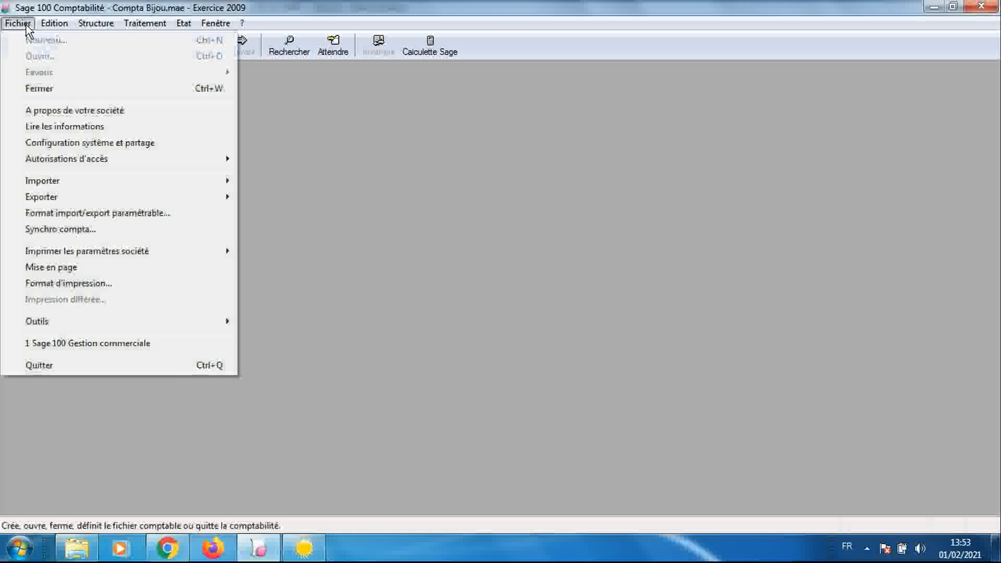
left_click(38, 110)
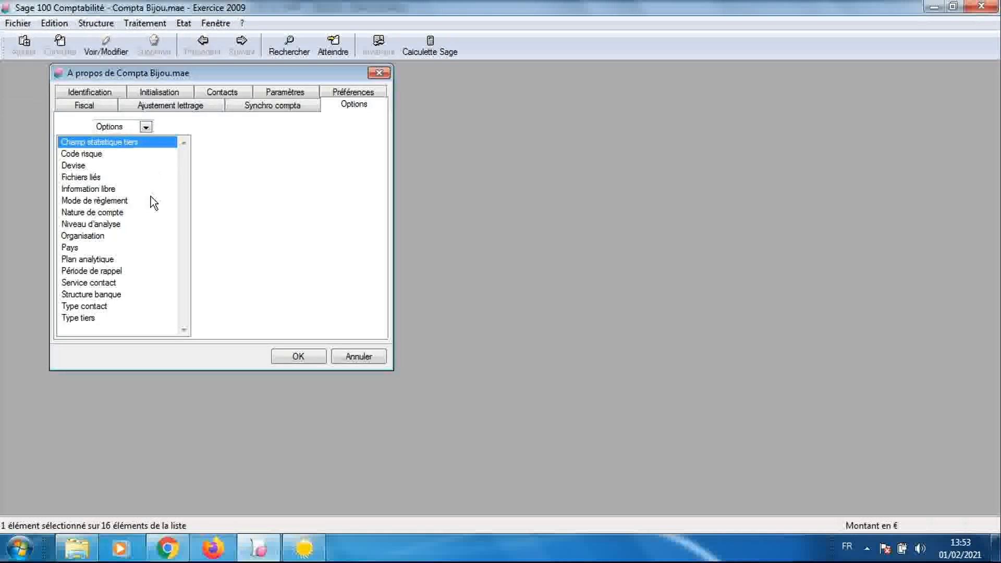
- Display the Champs statistiques tiers list in FULLCOMPTA and the matching Champ statistique tiers list in Sage 100 Comptabilité
left_click(302, 552)
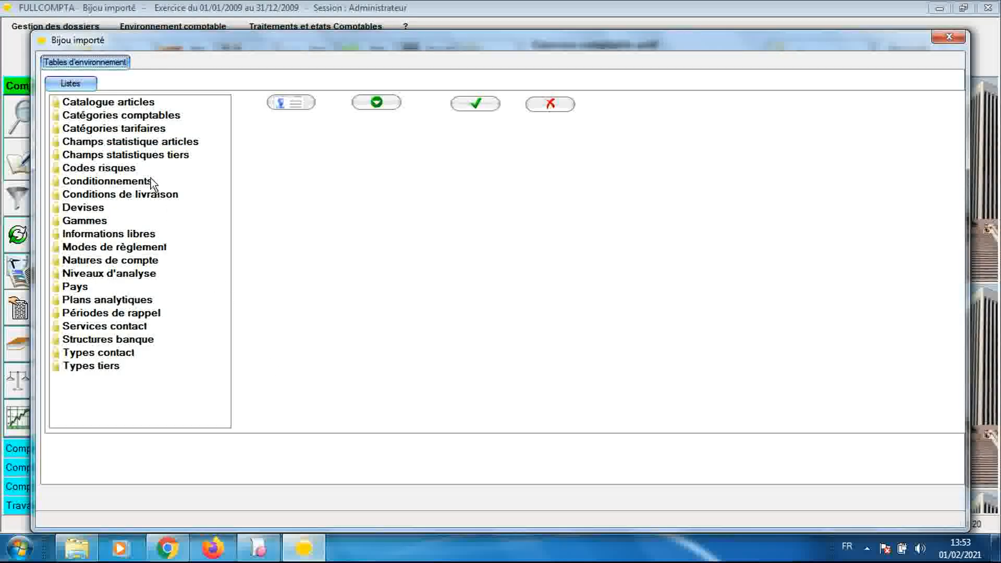
left_click(145, 155)
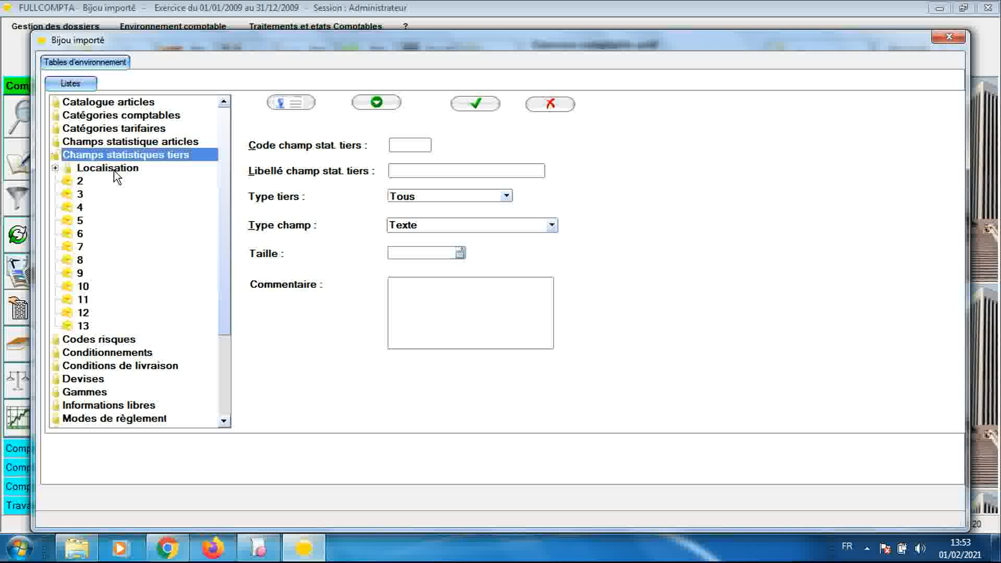
left_click(259, 554)
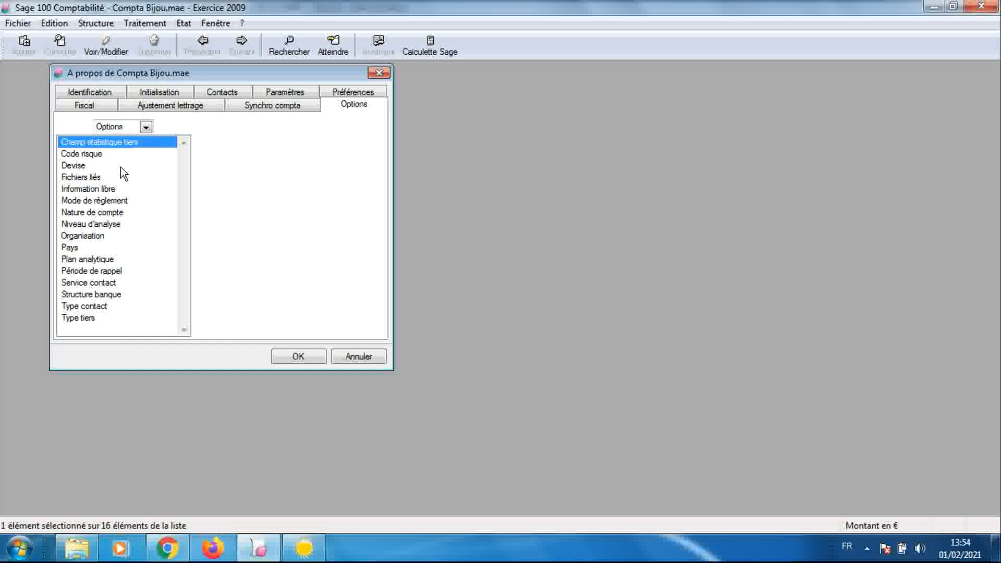
double_click(123, 149)
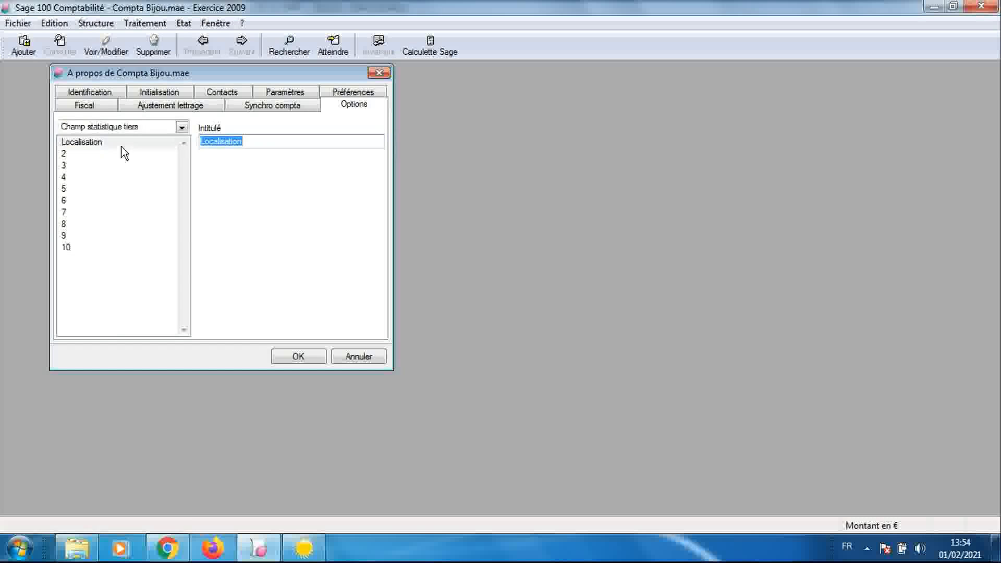
- Return to the company's general options list and display the Code risque entries
left_click(181, 128)
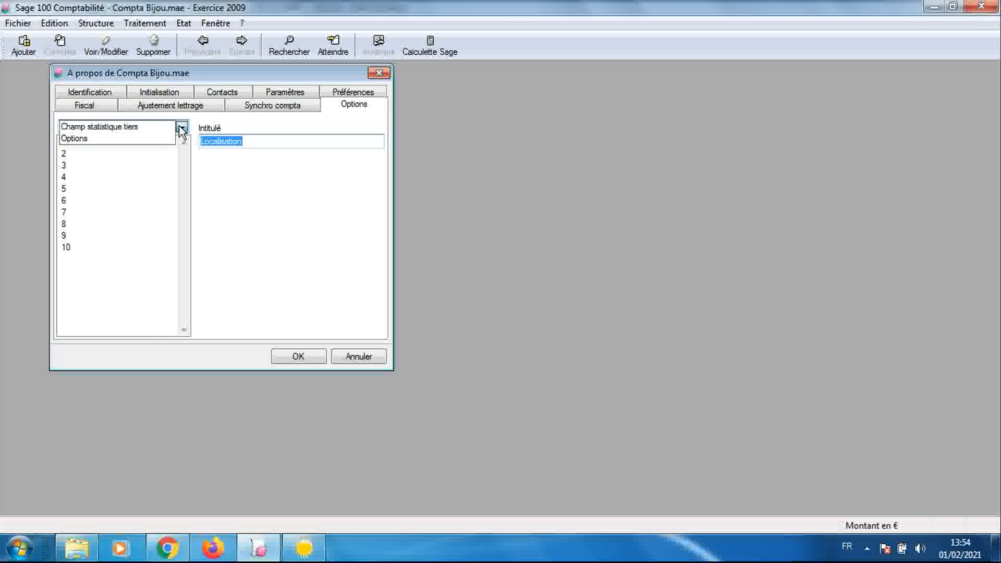
left_click(164, 139)
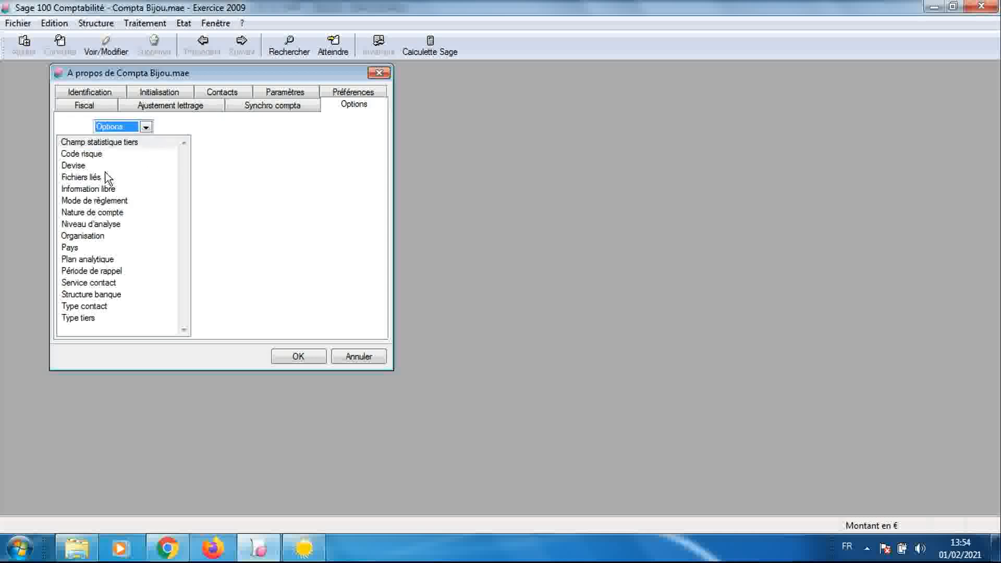
double_click(81, 154)
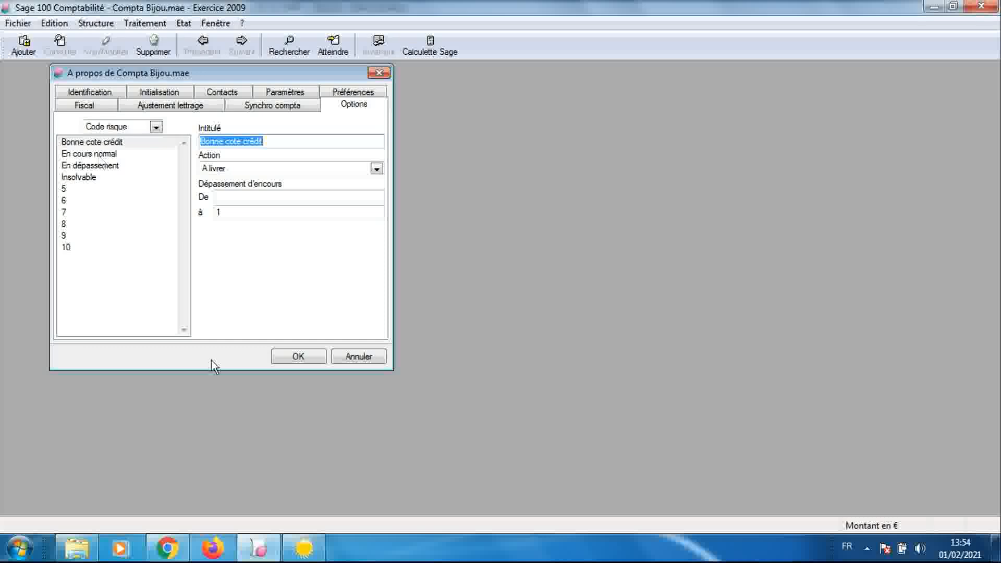
- Switch to FULLCOMPTA and examine the Codes risques list to compare it with the Sage entries
left_click(303, 550)
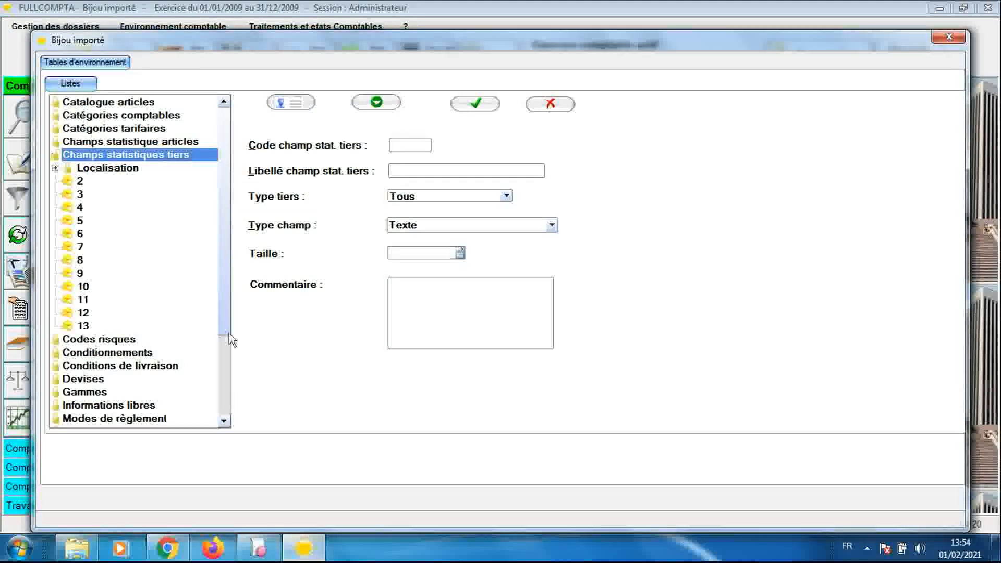
left_click_drag(224, 321, 223, 336)
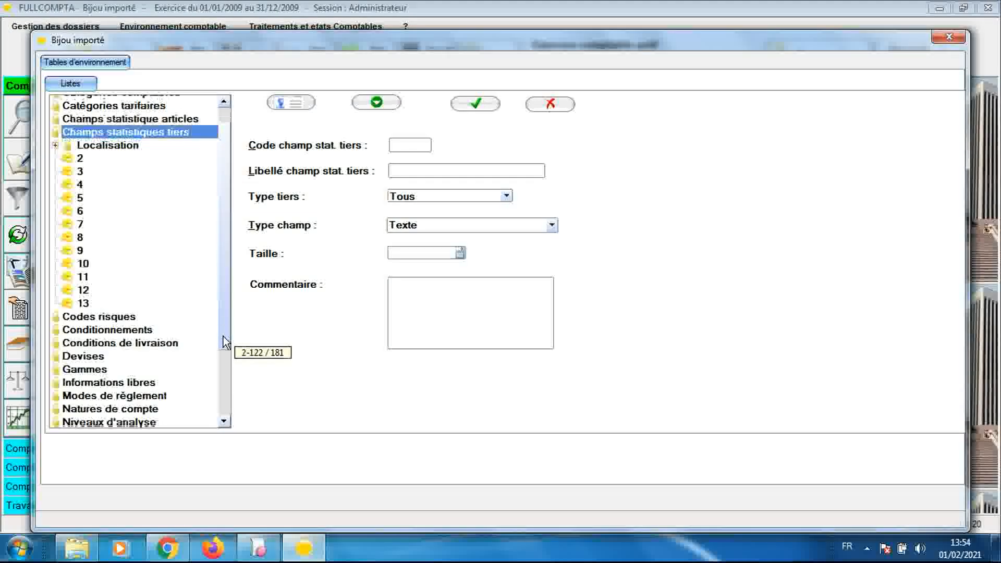
left_click(129, 316)
double_click(129, 316)
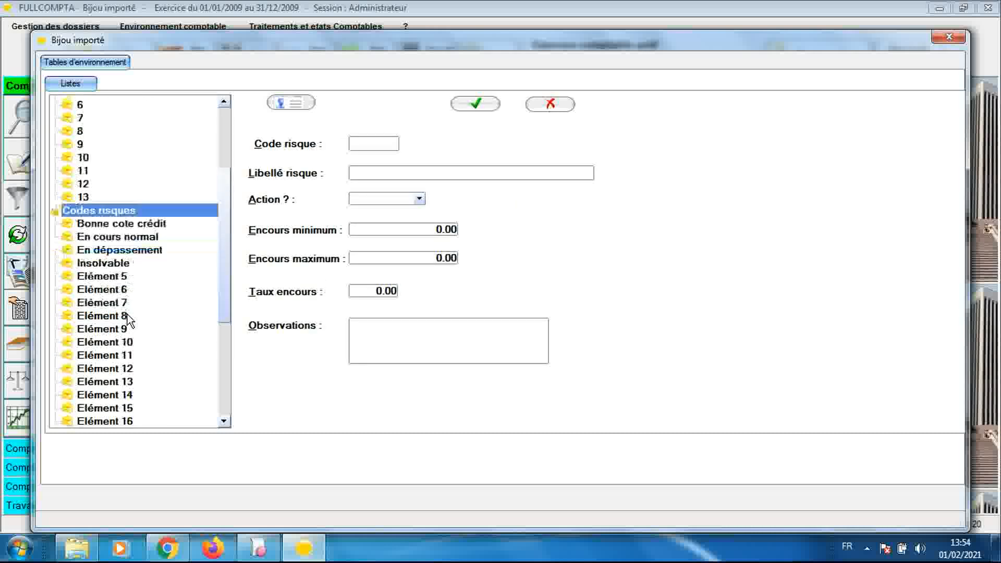
left_click_drag(226, 267, 221, 311)
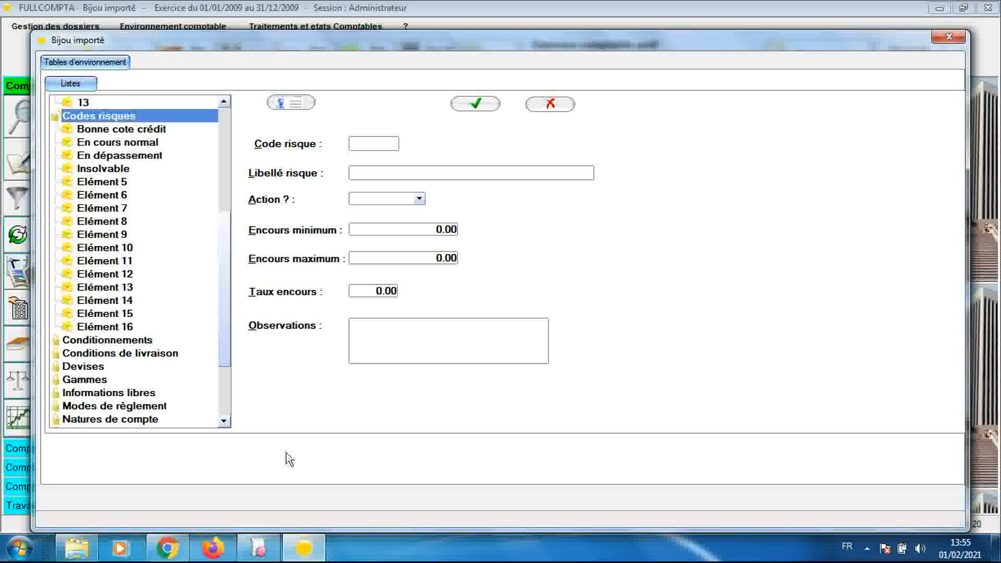
- Switch to Sage 100 Comptabilité and display the Devise entries from the company options
left_click(258, 547)
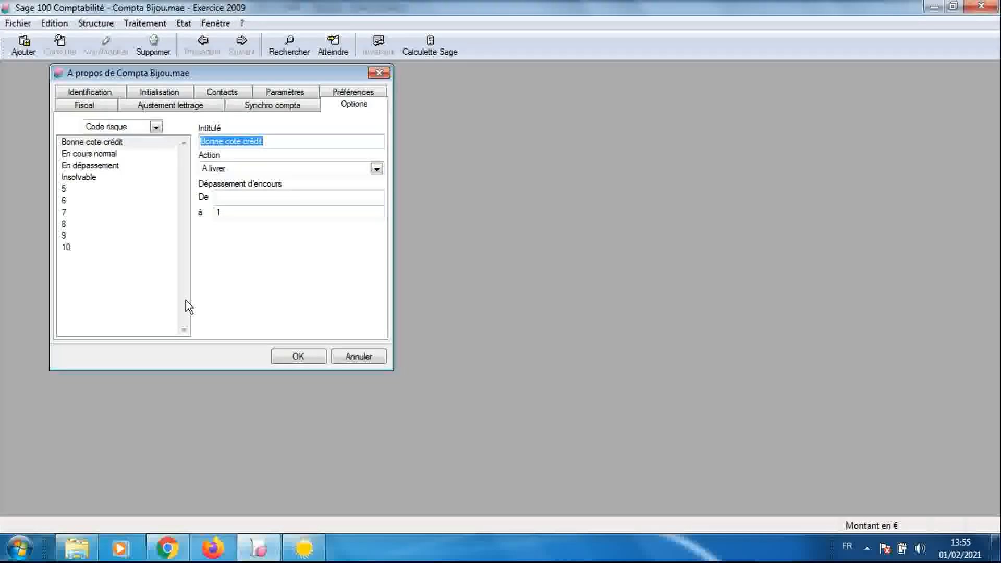
left_click(156, 128)
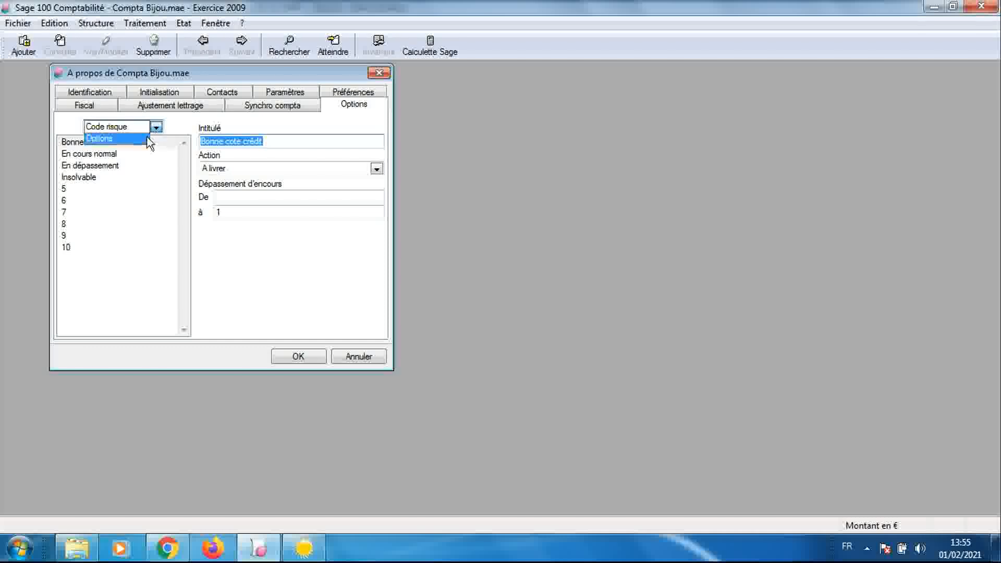
left_click(146, 139)
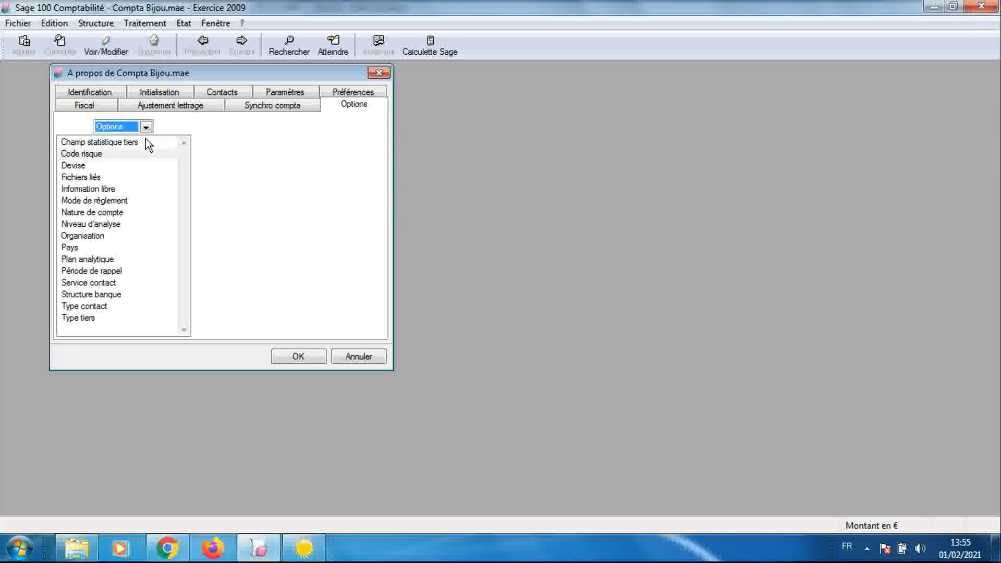
double_click(111, 167)
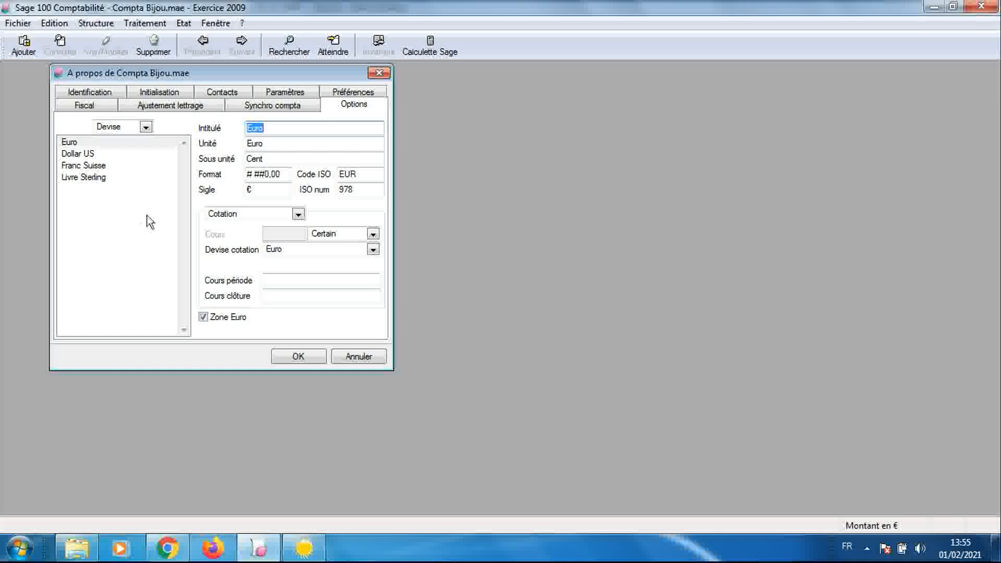
- Switch back to FULLCOMPTA and expand the Devises list to review its currencies
left_click(301, 548)
left_click_drag(222, 345, 221, 368)
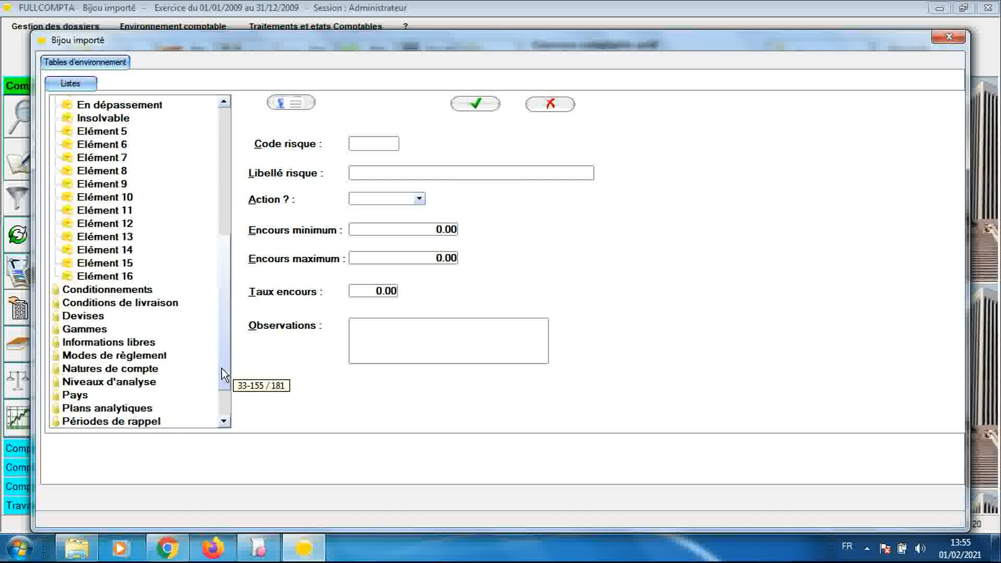
left_click(83, 317)
scroll(84, 319, "down", 2)
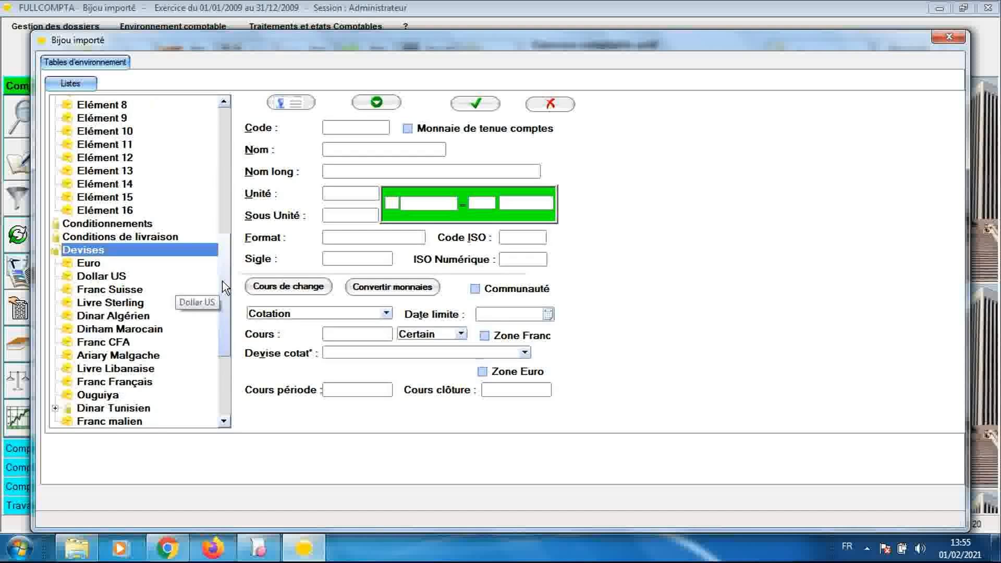
left_click_drag(223, 288, 223, 307)
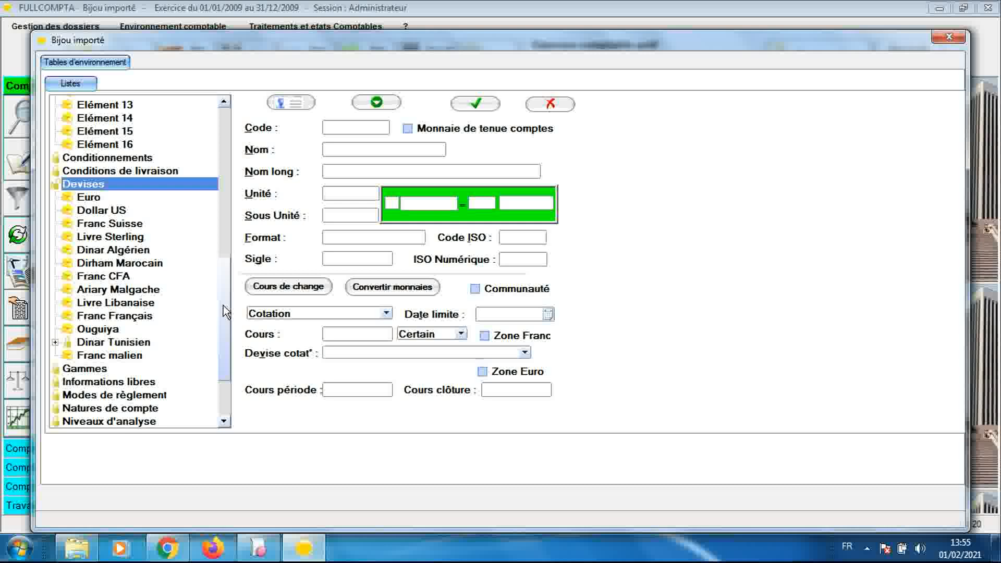
- Set the unit of the Euro currency to EURO and save the record
left_click(97, 198)
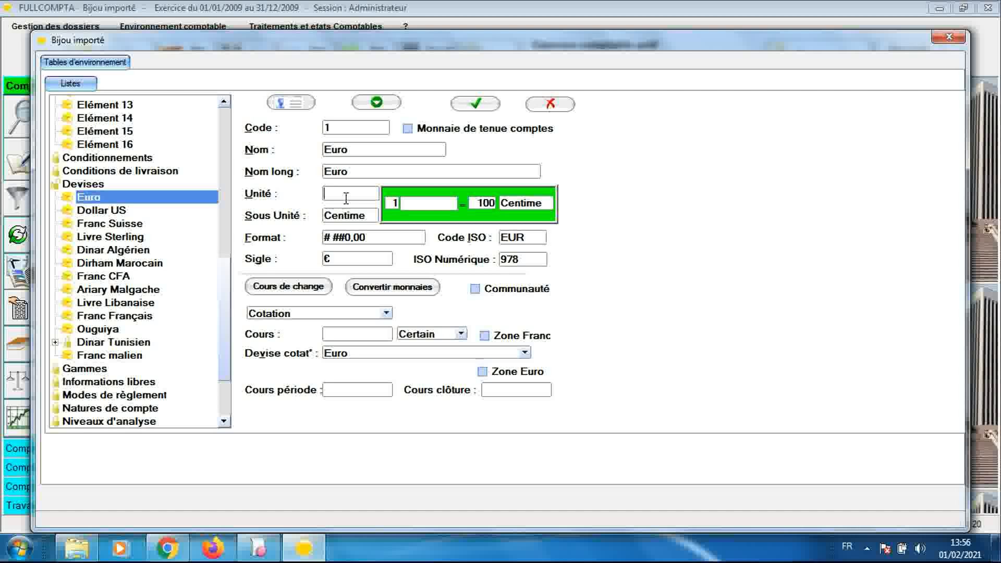
type("EURO")
left_click(473, 107)
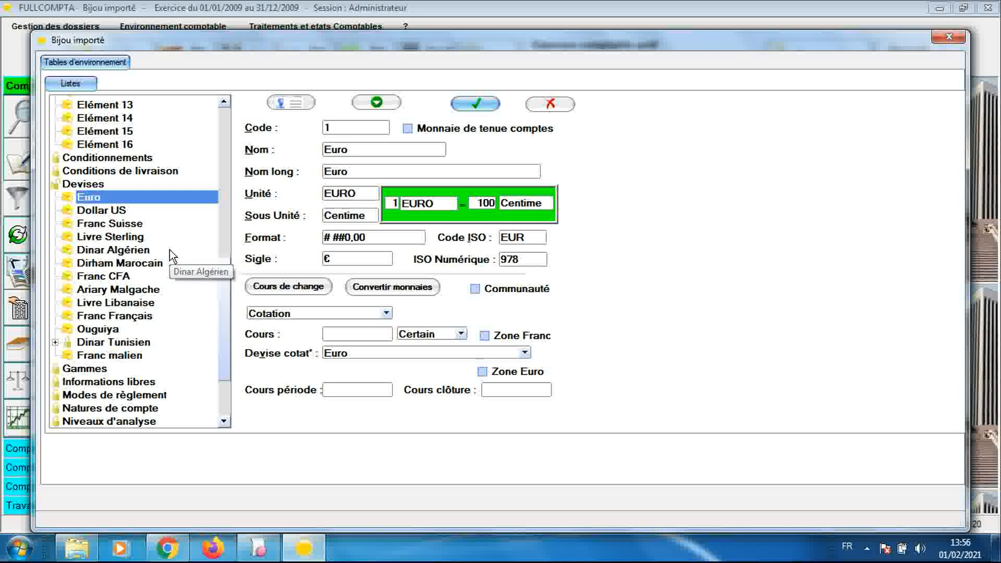
- Set the unit of the Dinar Tunisien currency to DINAR and save the record
left_click(91, 345)
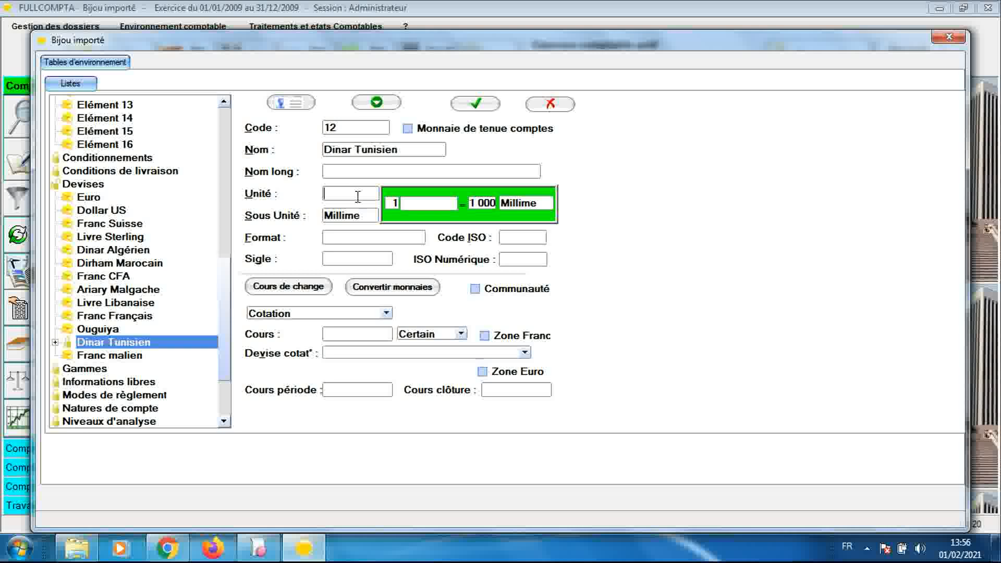
type("DINAR")
left_click(475, 108)
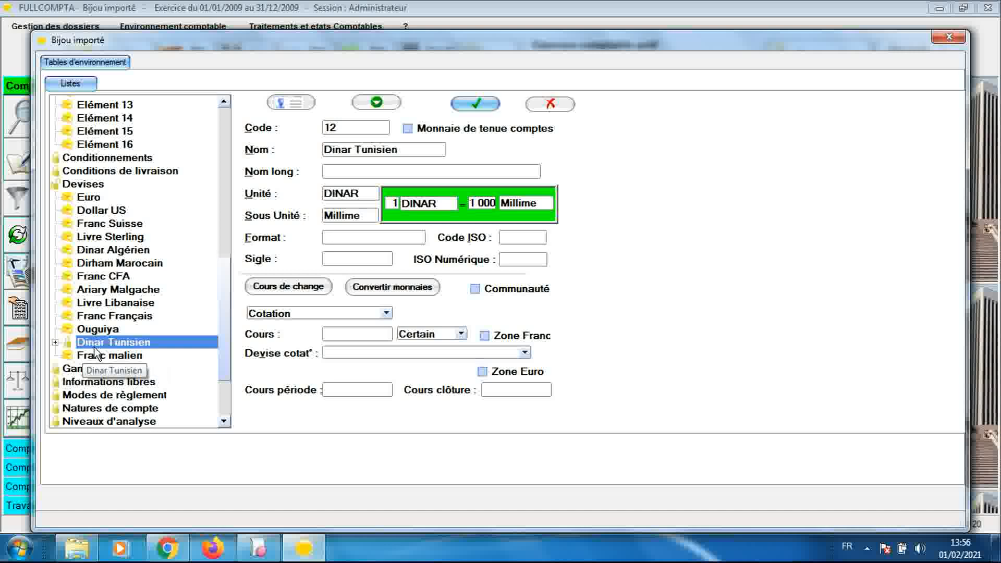
- Rename the Elément 14 entry under Dinar Tunisien as "Billet de 50 DTN"
left_click(55, 343)
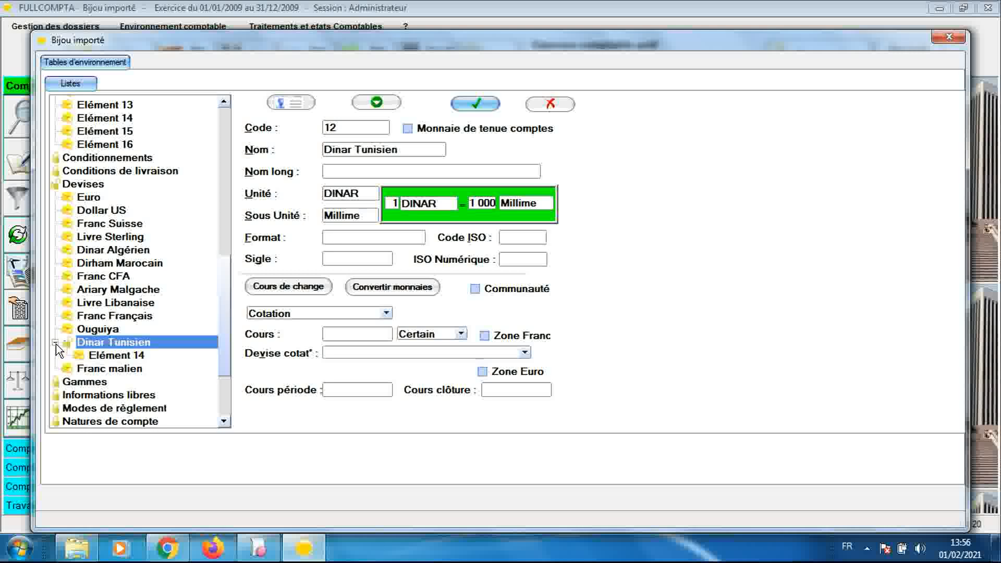
left_click(111, 357)
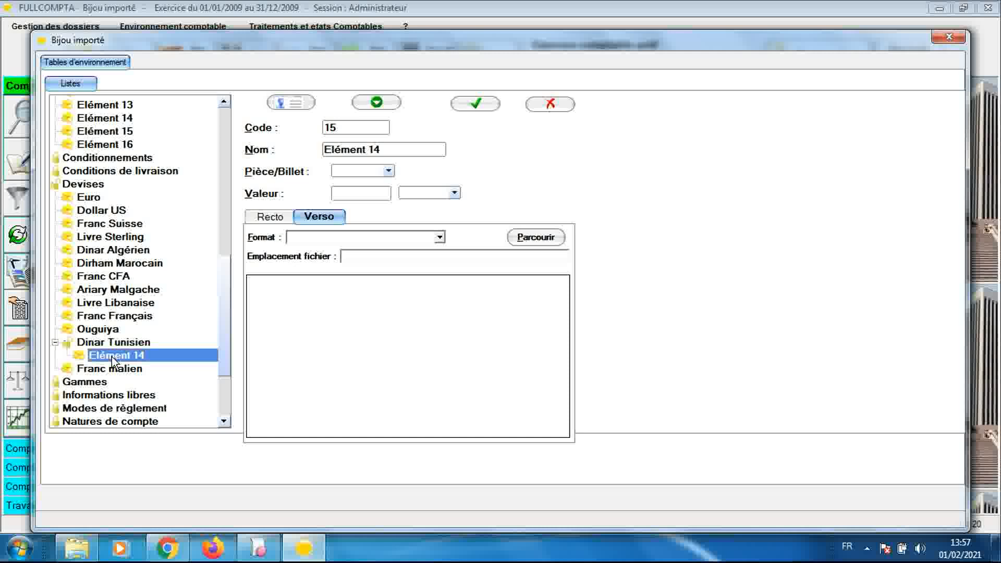
left_click_drag(324, 150, 381, 152)
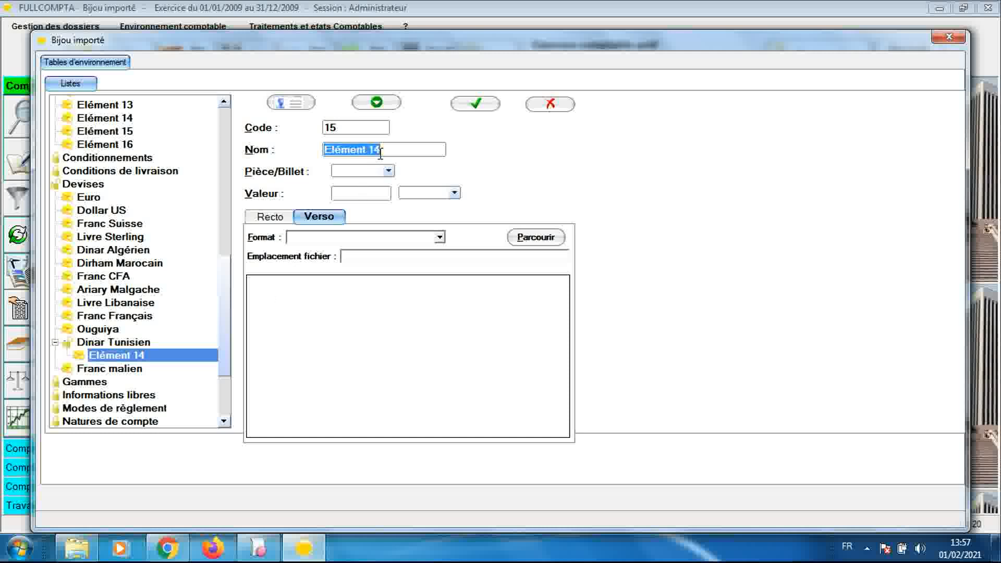
type("B")
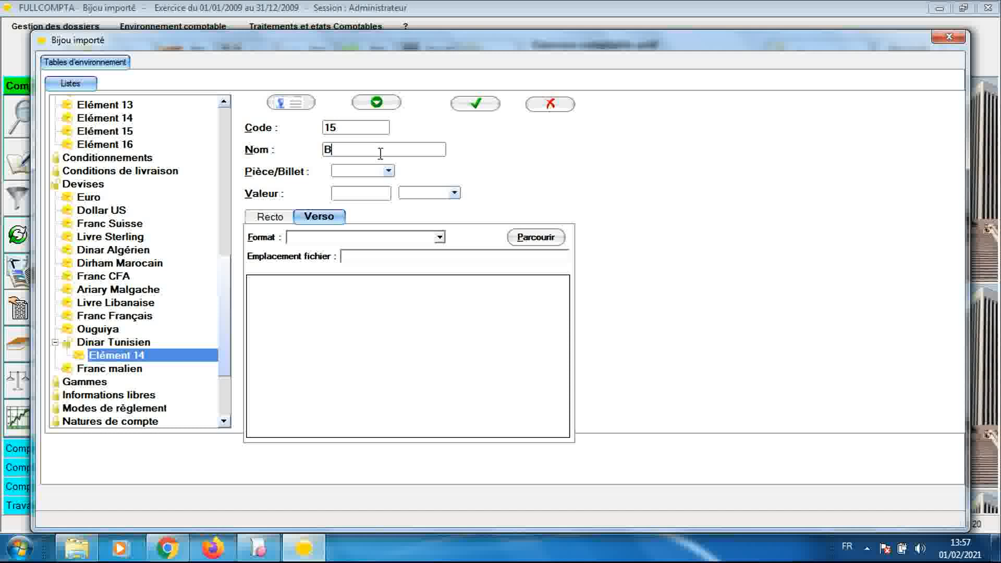
type("illet de 50 DTN")
- Classify the Billet de 50 DTN entry as Billet and set its value to 50 DINAR
left_click(388, 171)
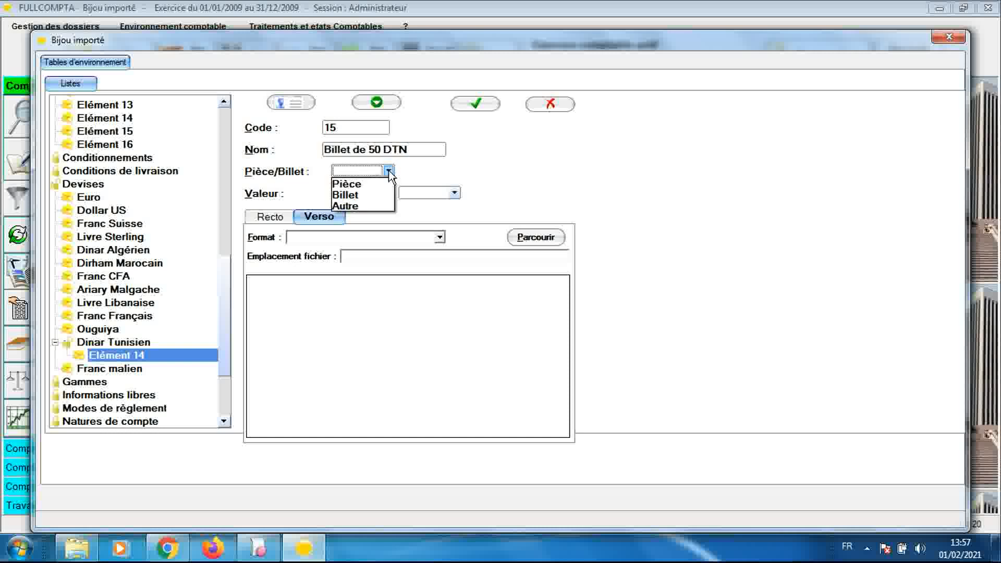
left_click(376, 194)
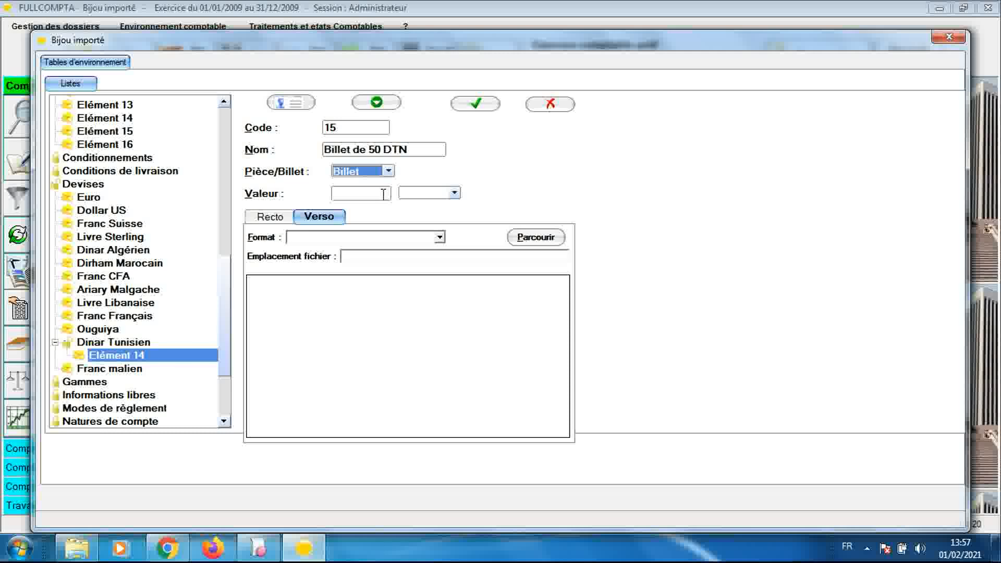
left_click(383, 193)
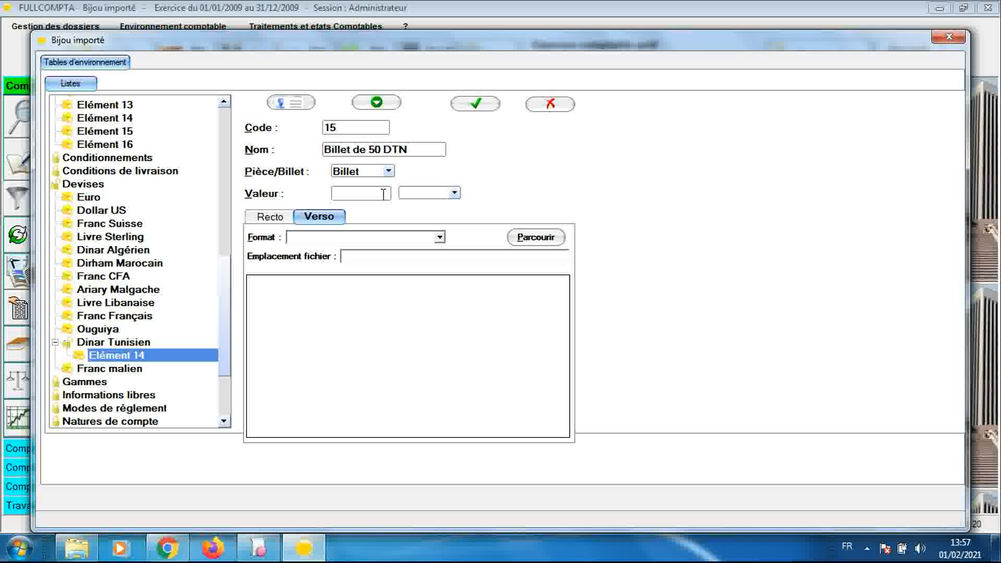
type("50")
left_click(450, 196)
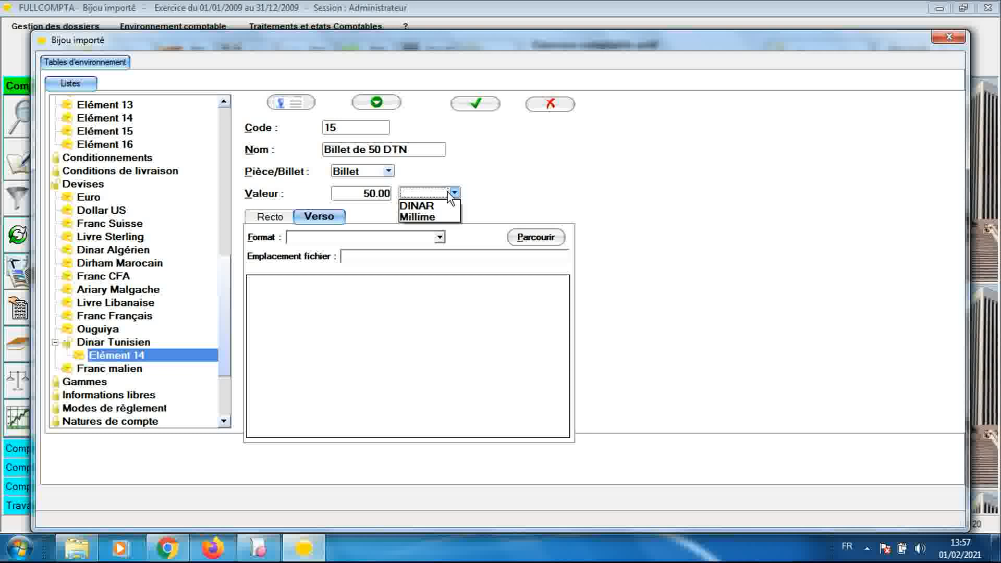
left_click(444, 205)
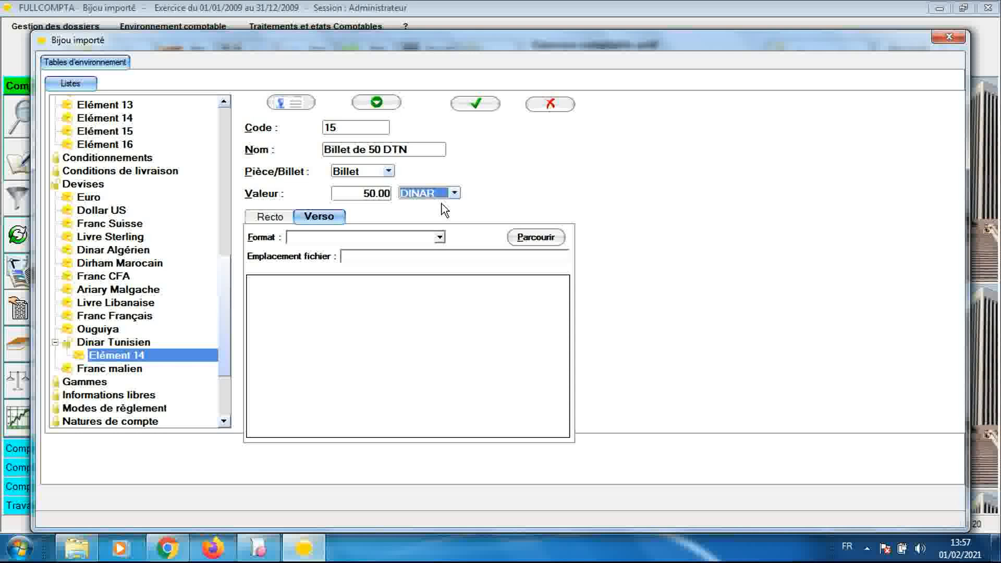
- Load Cinquante_dinars_tn_recto.png from the Présentations library as the banknote's Recto image, with the Homothétique centré format
left_click(277, 220)
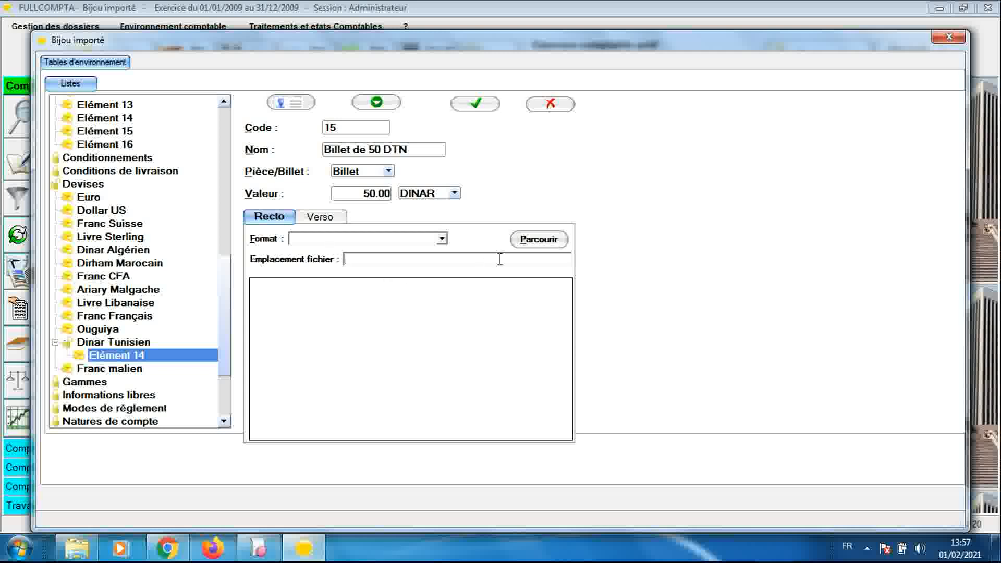
left_click(535, 245)
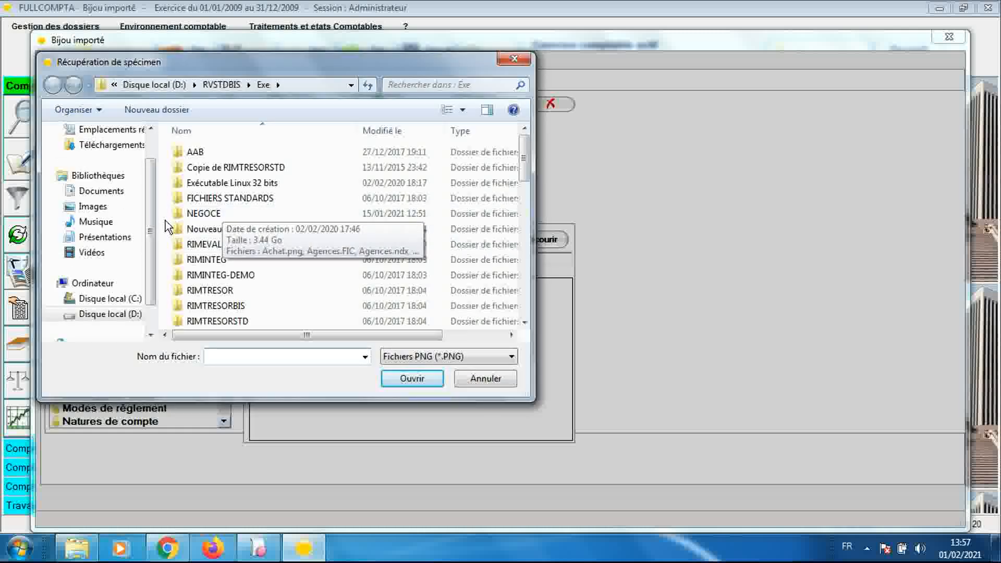
left_click(104, 242)
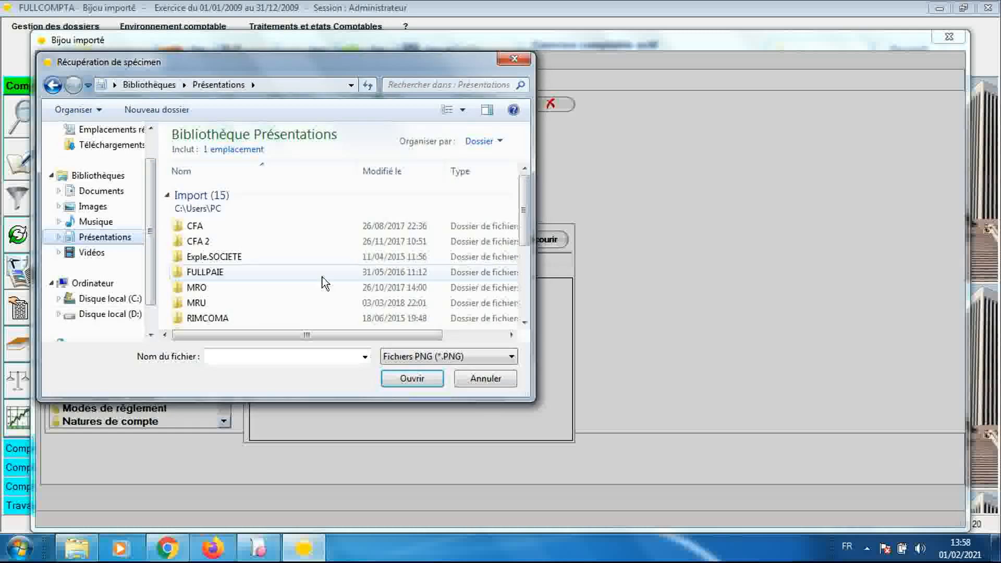
scroll(365, 219, "down", 3)
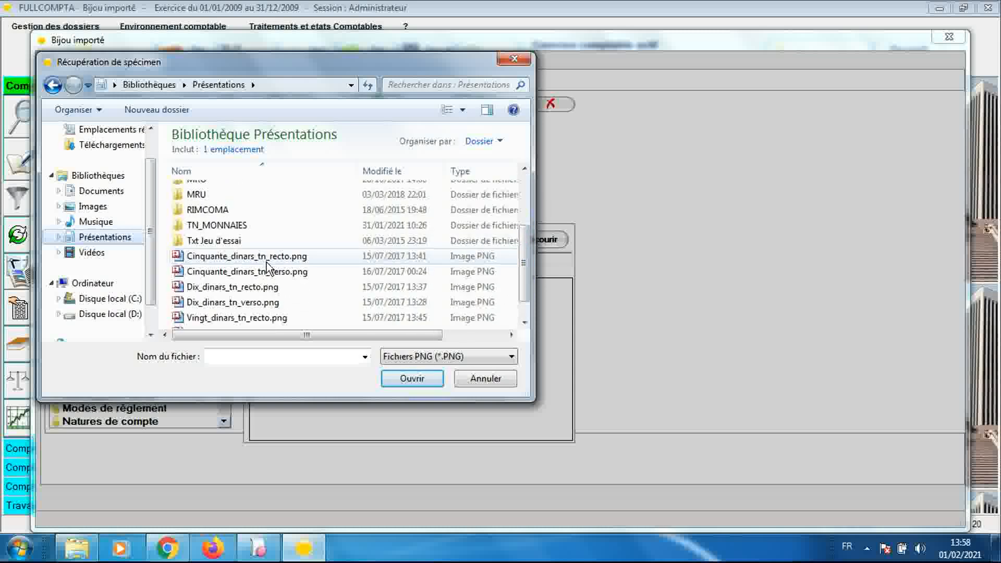
double_click(264, 259)
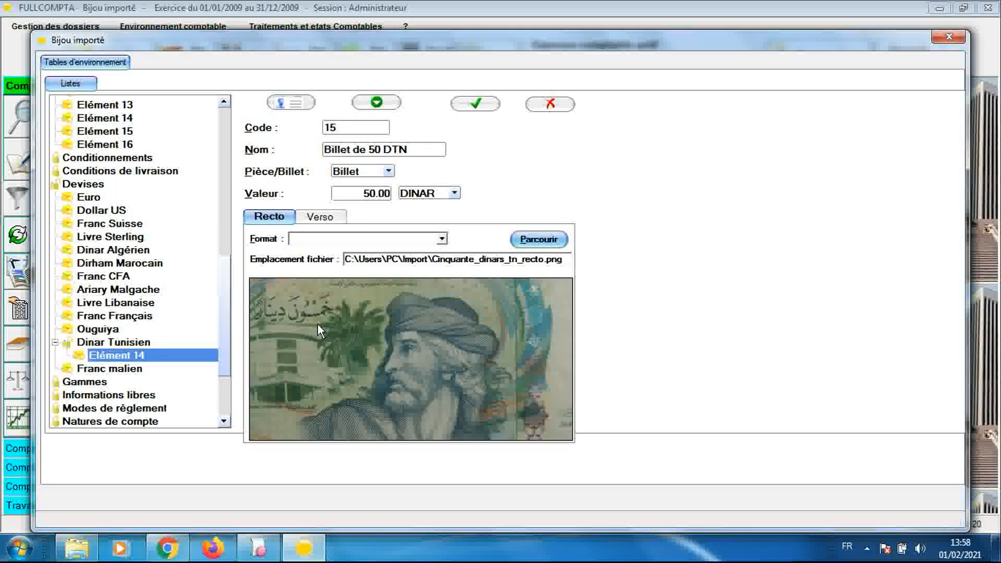
left_click(442, 238)
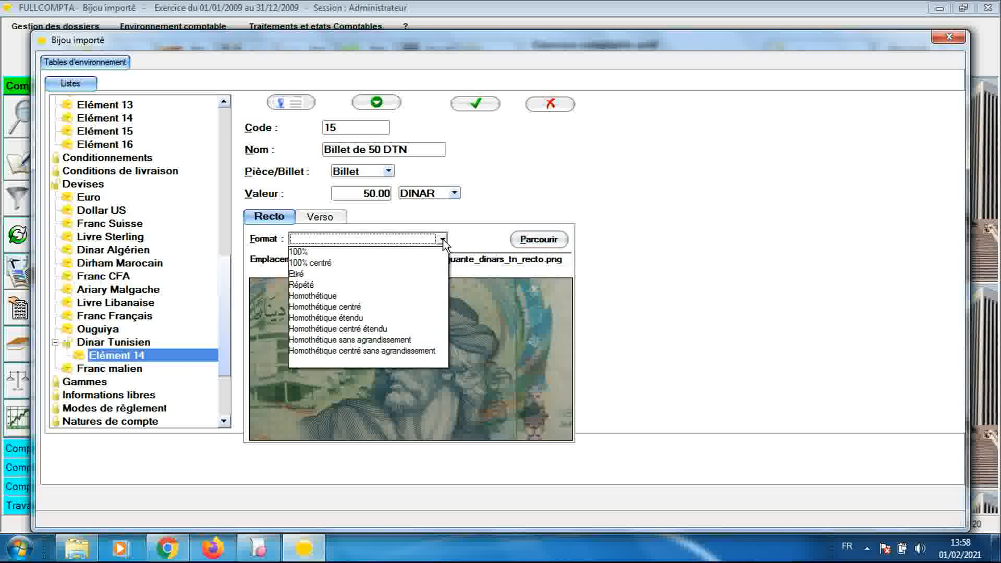
left_click(408, 307)
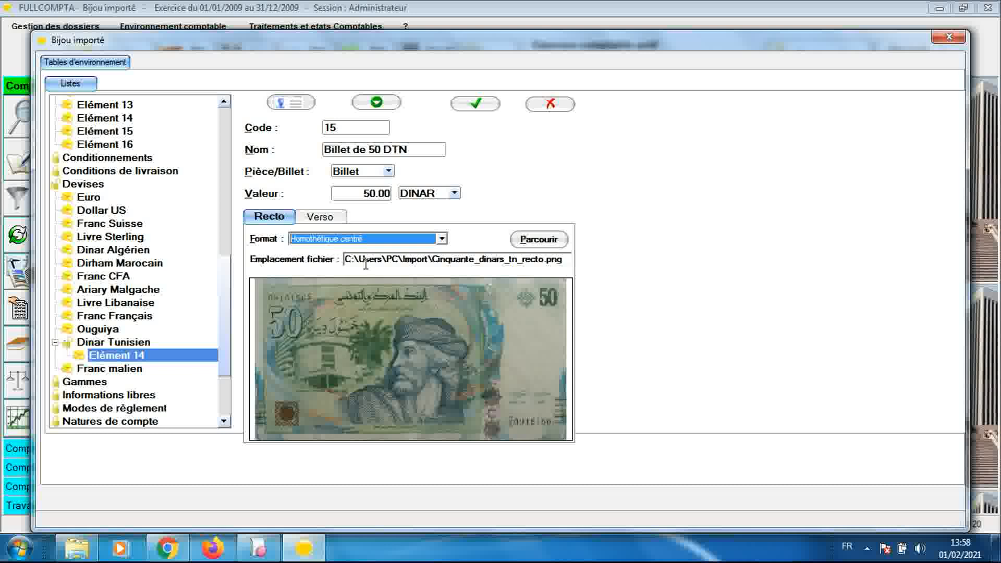
- Load Cinquante_dinars_tn_verso.png as the banknote's Verso image with the Homothétique centré format, and save the record
left_click(333, 219)
left_click(537, 237)
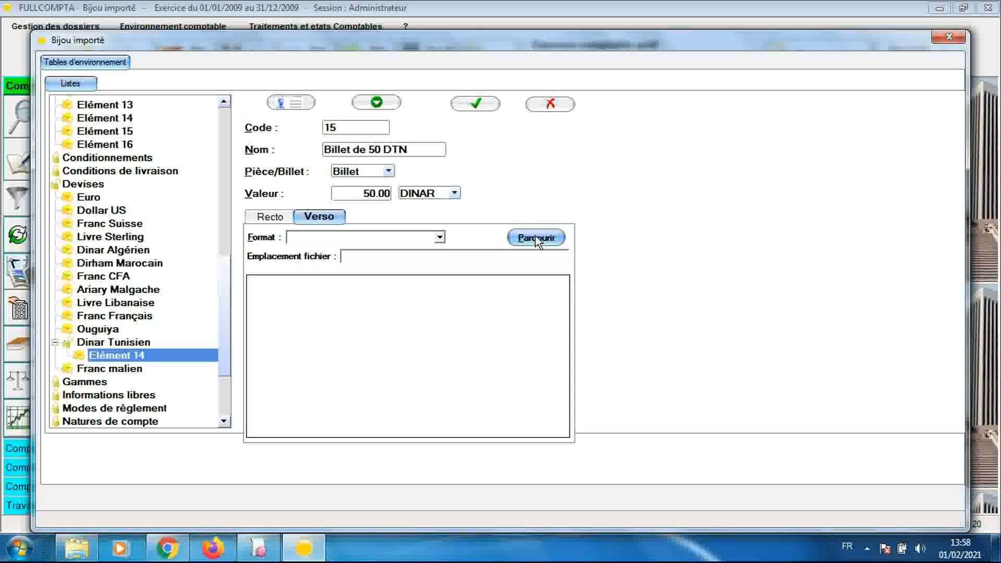
scroll(528, 277, "down", 3)
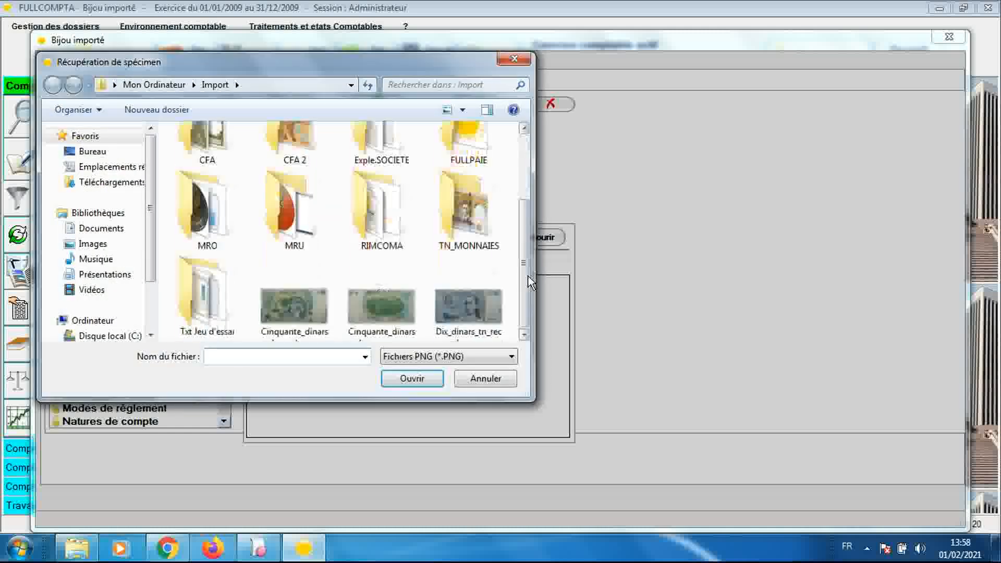
double_click(393, 240)
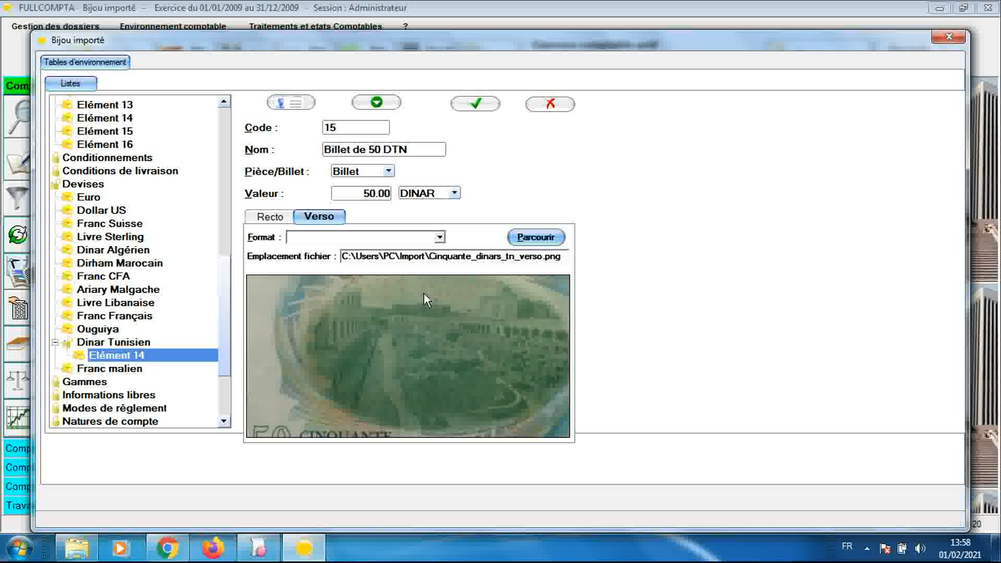
left_click(439, 237)
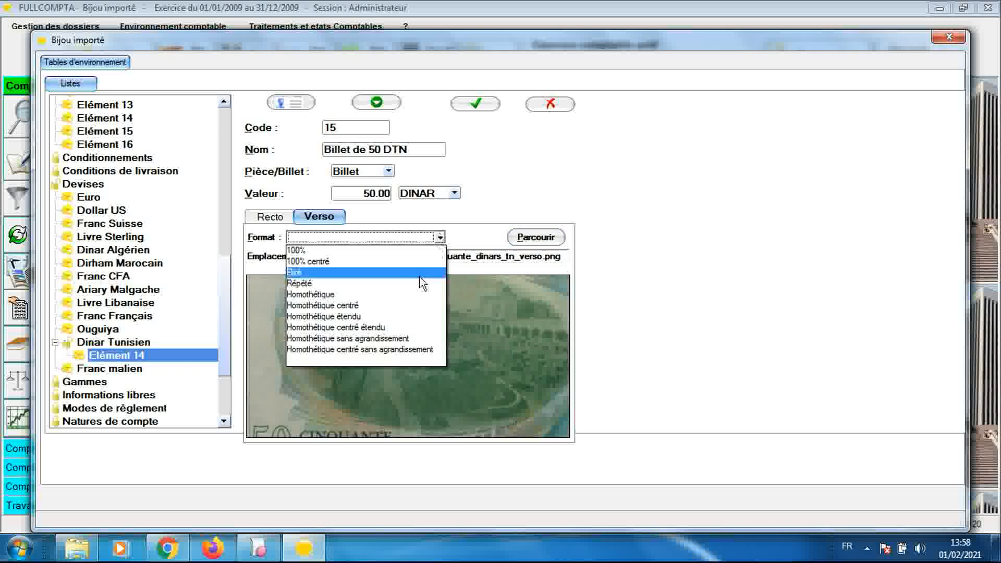
left_click(411, 305)
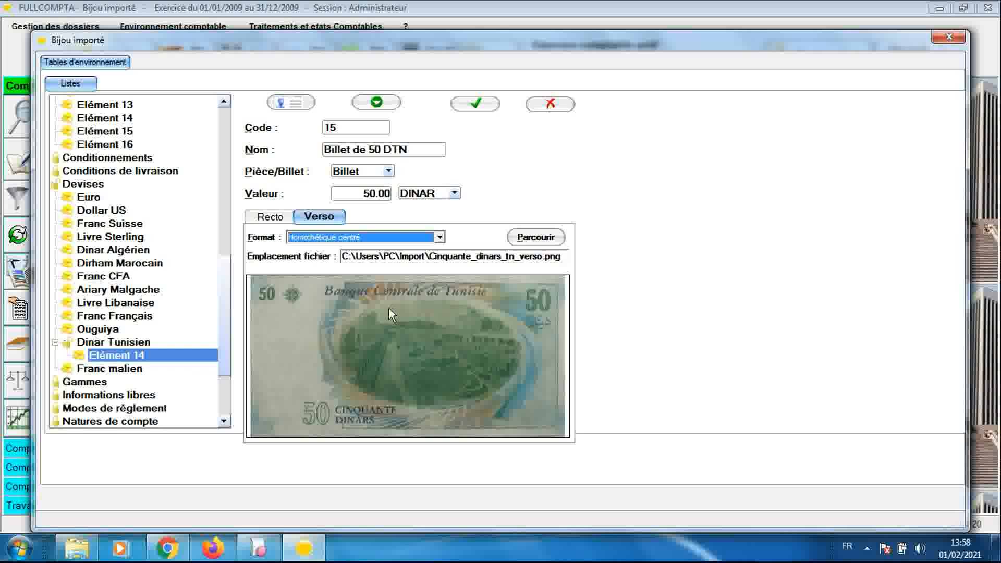
left_click(476, 111)
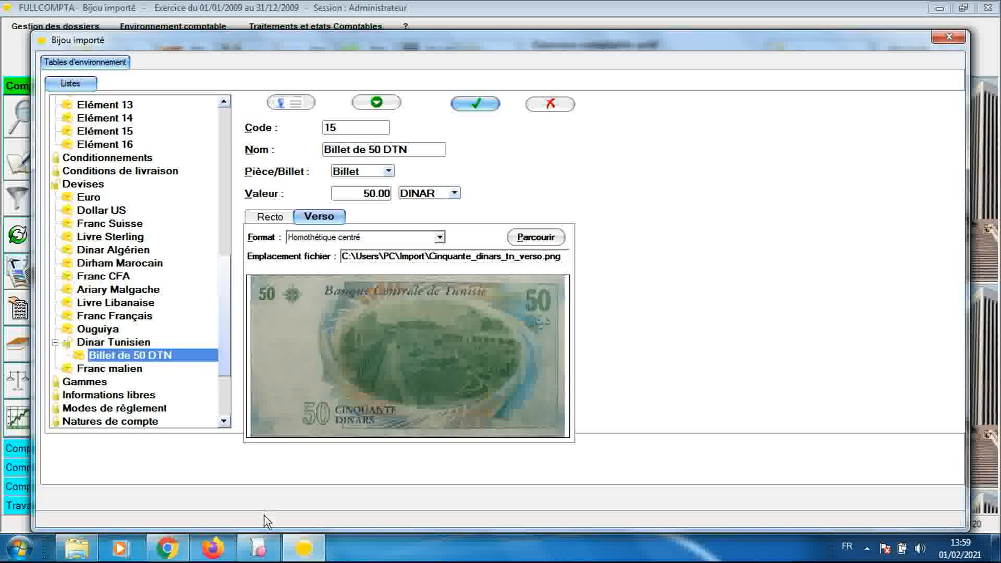
- Switch to Sage 100 Comptabilité and open the Information libre list in the company options
left_click(258, 547)
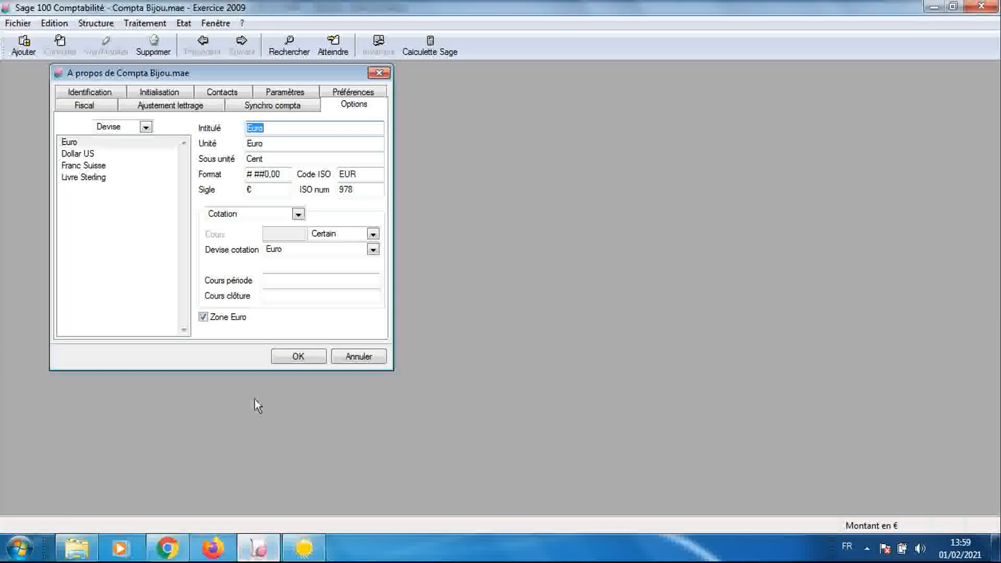
left_click(146, 127)
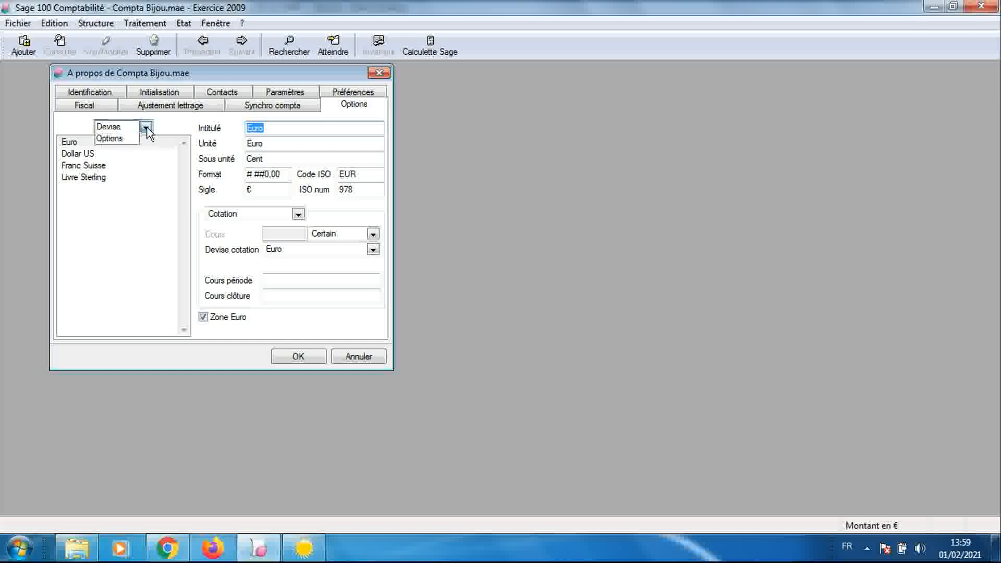
left_click(135, 139)
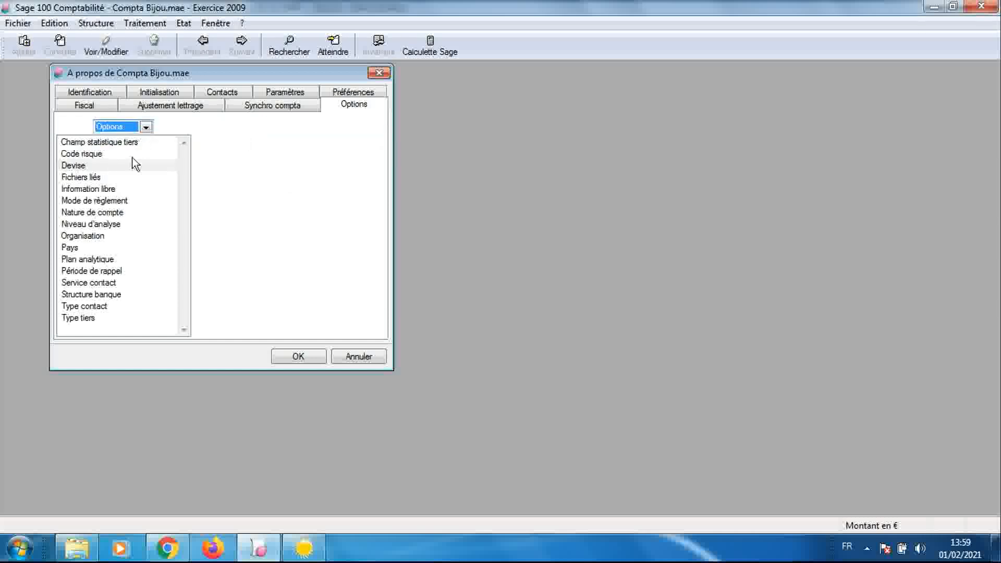
left_click(121, 190)
double_click(122, 192)
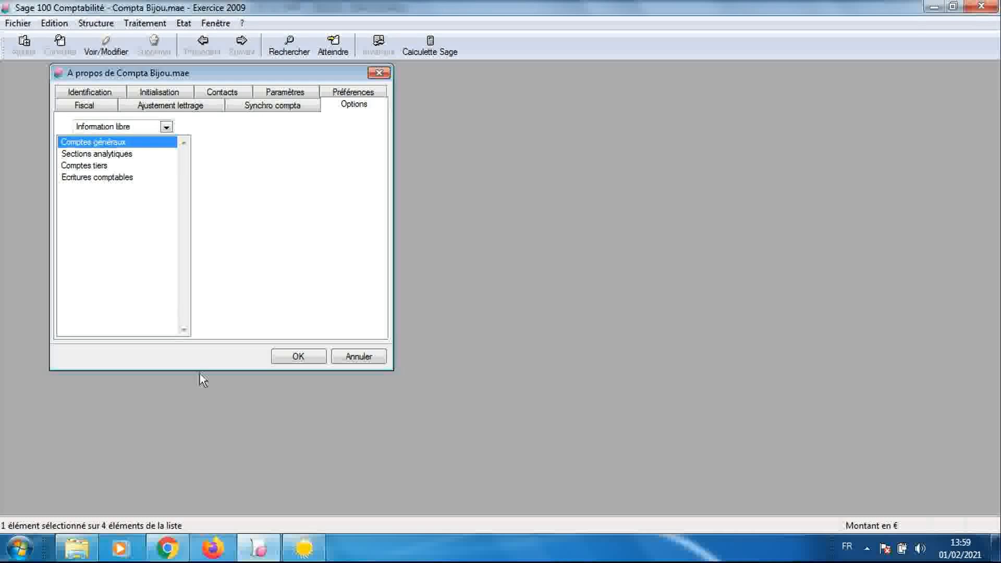
- Switch back to FULLCOMPTA and expand the Informations libres list to compare its entries
left_click(302, 550)
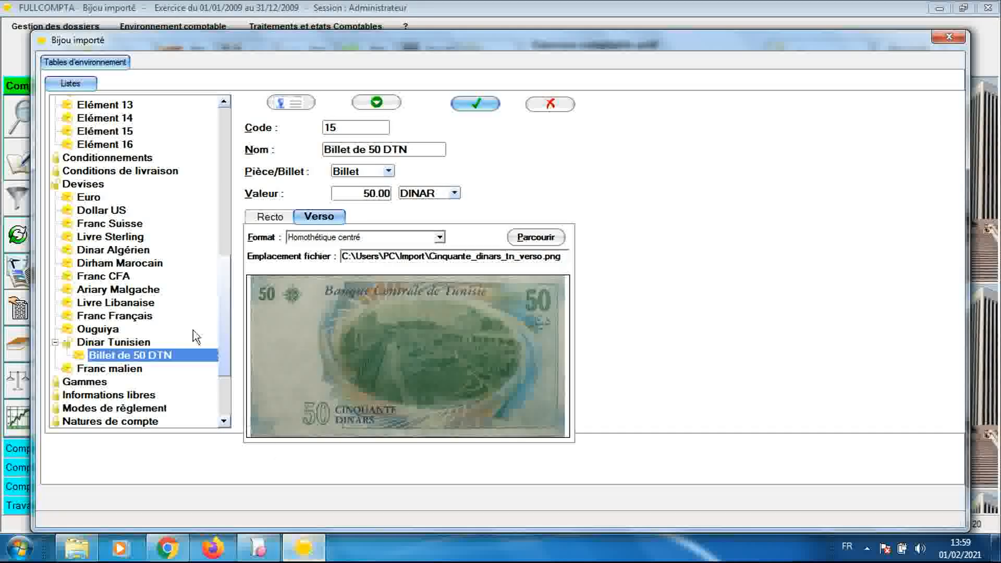
left_click_drag(222, 279, 209, 320)
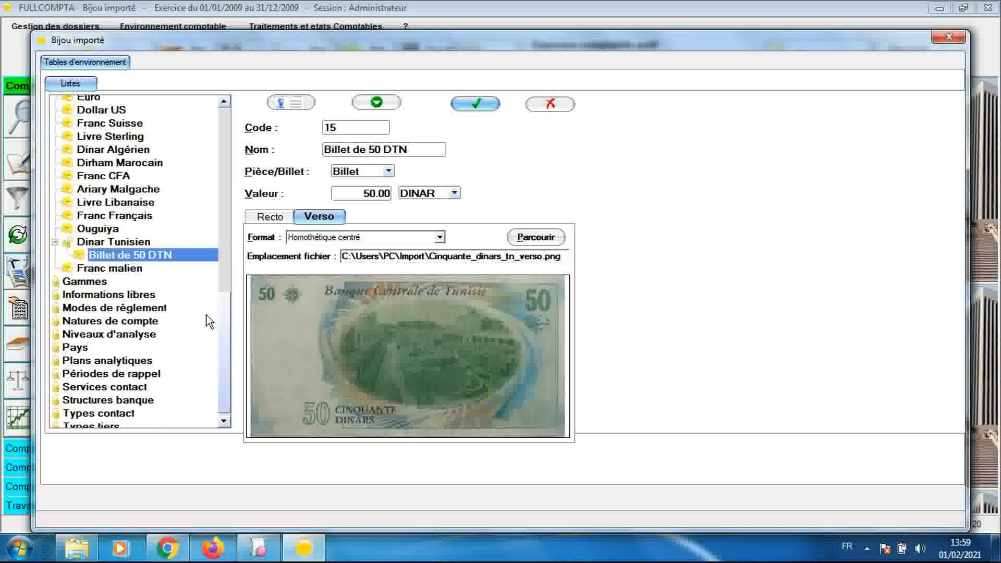
double_click(115, 295)
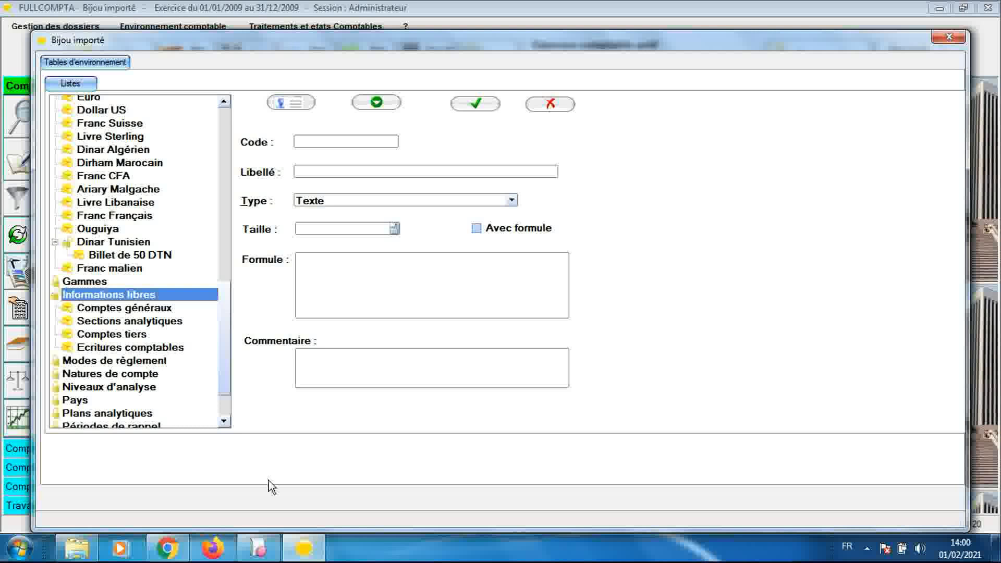
- Switch to Sage 100 and open the Mode de règlement options to review the Chèque, Espèces and Bon d'achat entries
left_click(258, 547)
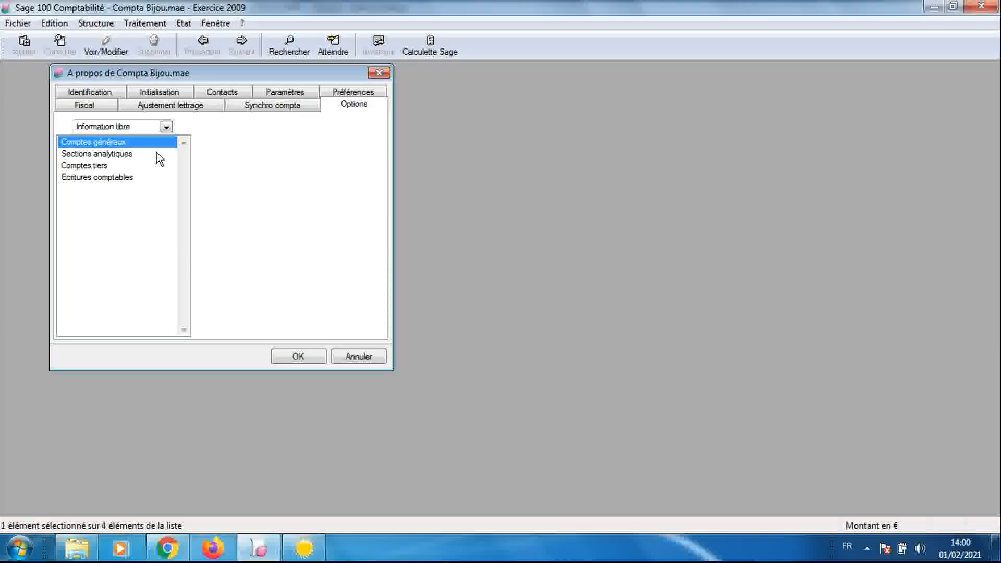
left_click(166, 127)
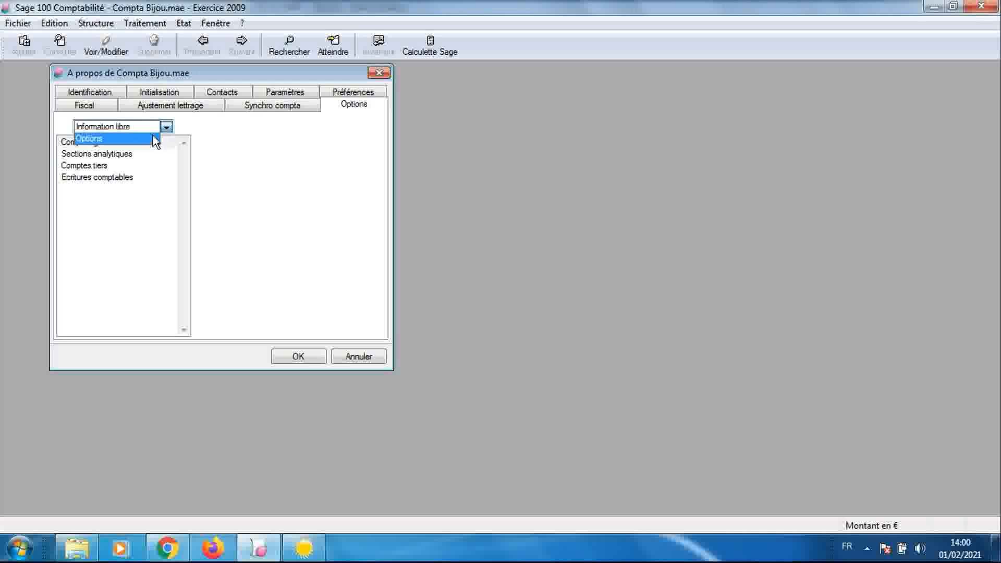
left_click(153, 138)
double_click(125, 201)
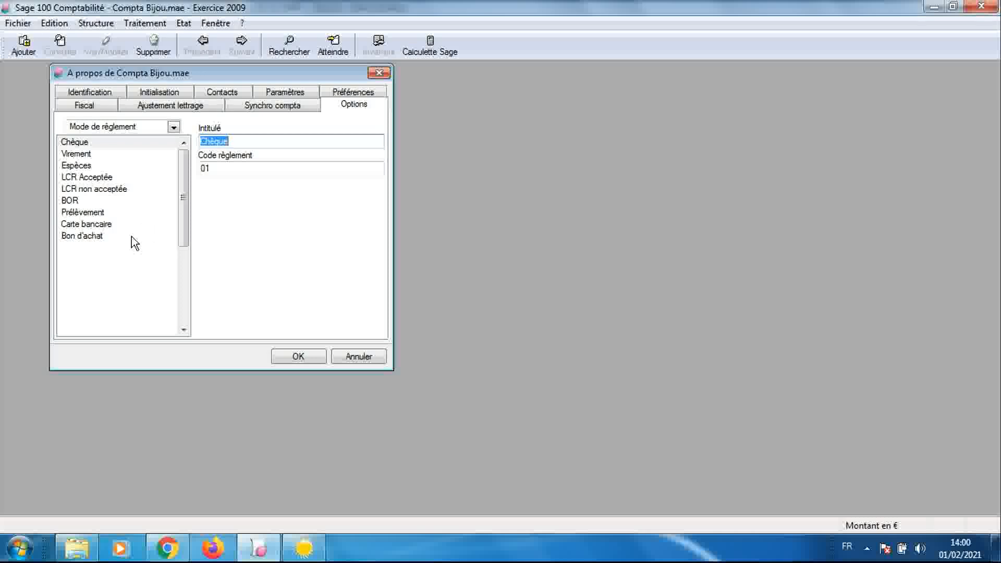
left_click(102, 144)
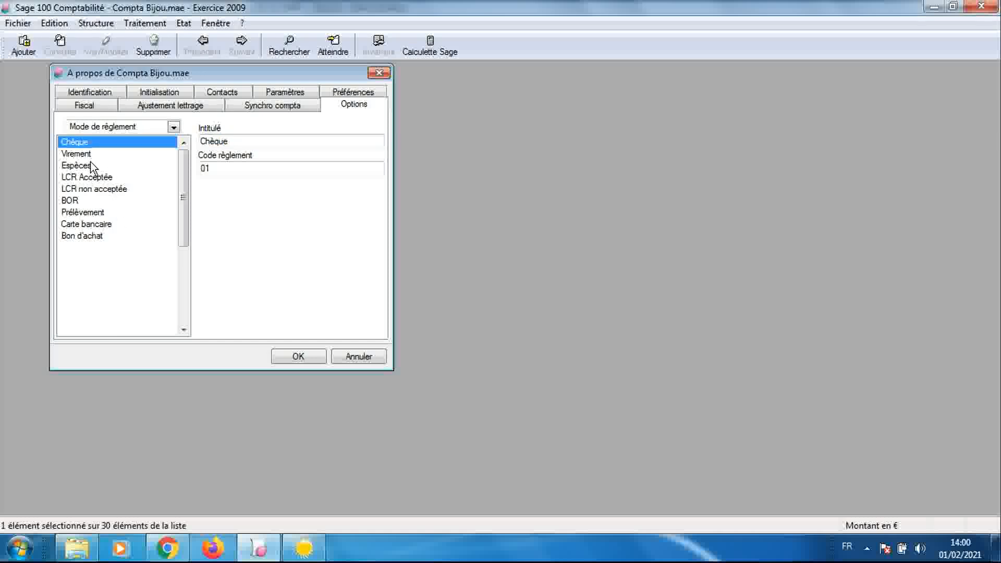
left_click(92, 165)
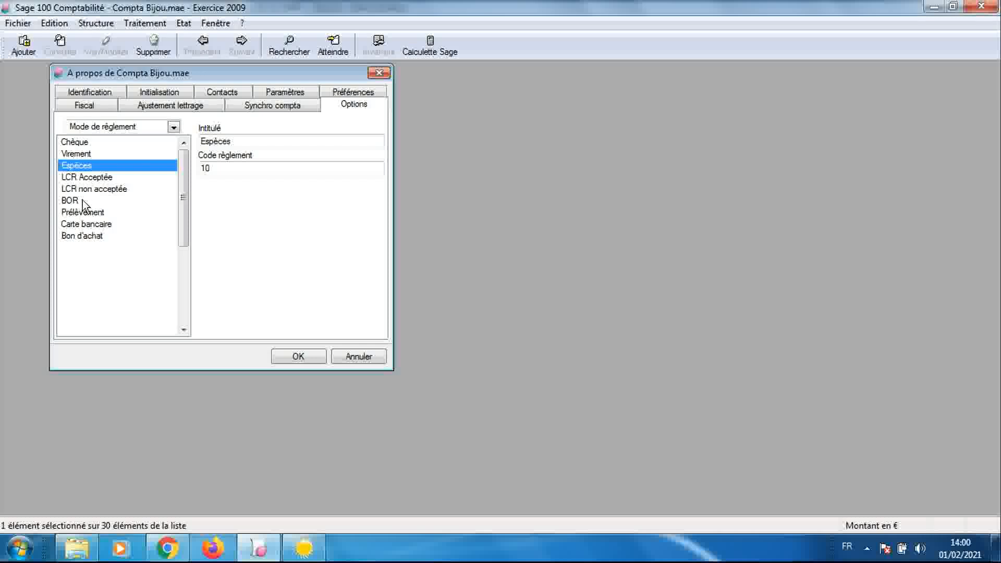
left_click(84, 237)
- Add two payment methods titled 10 and 11 after Bon d'achat, and check the end of the list
left_click(84, 248)
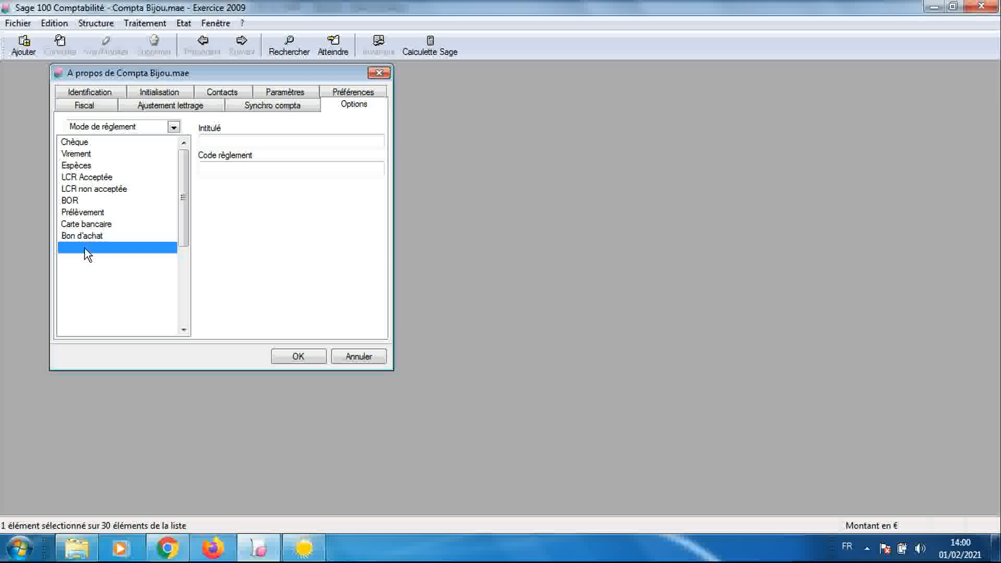
left_click(240, 141)
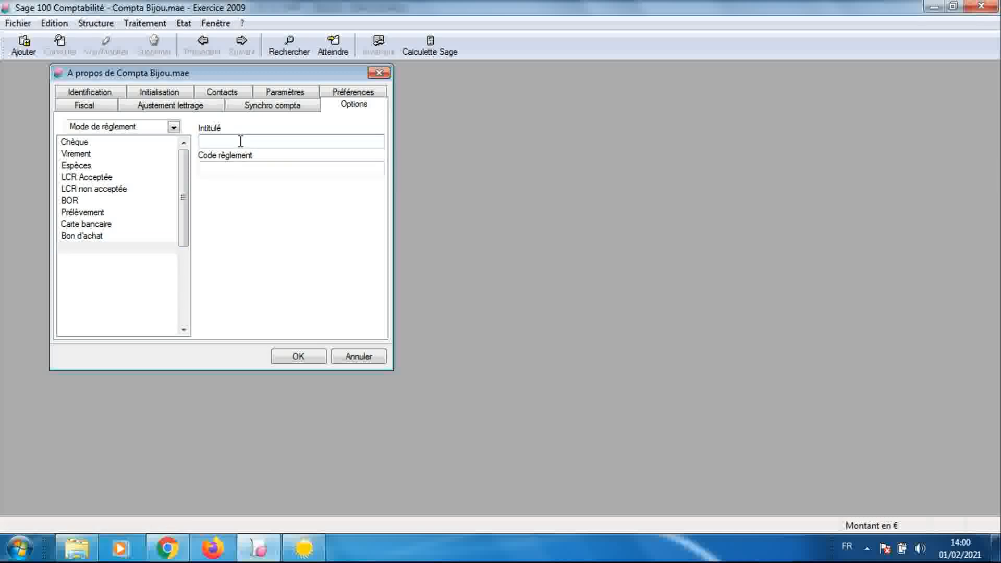
type("10")
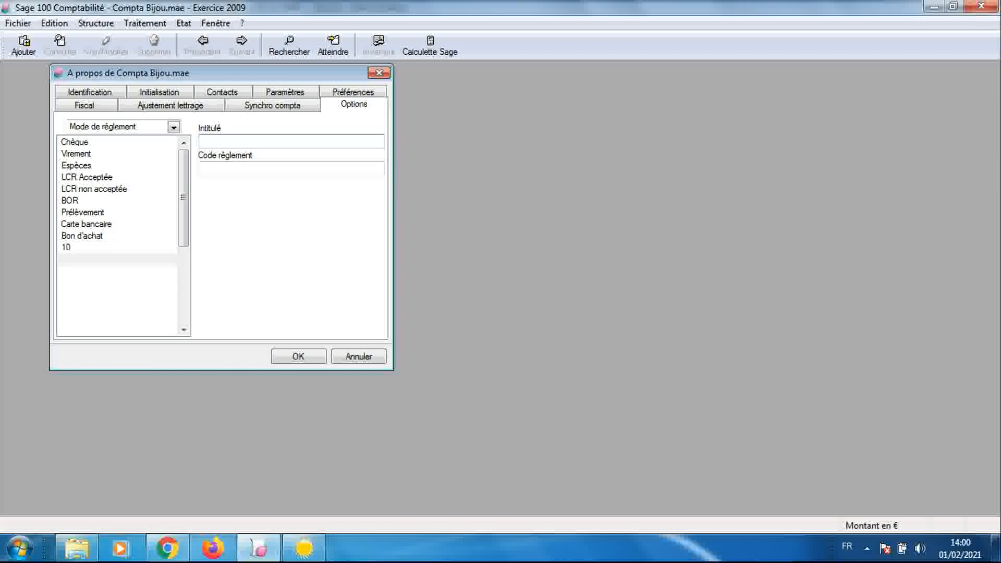
type("11")
key("Return")
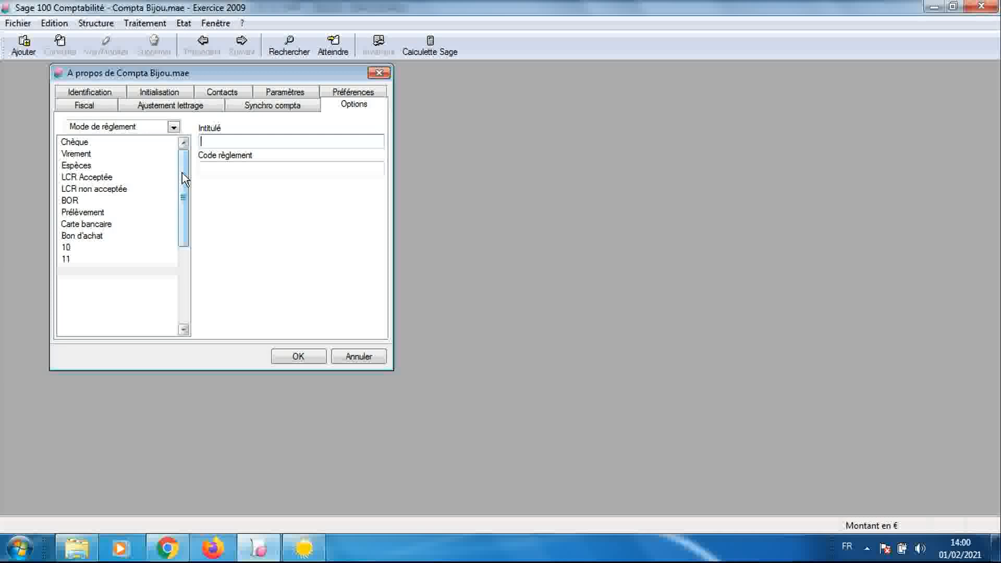
left_click_drag(182, 173, 189, 261)
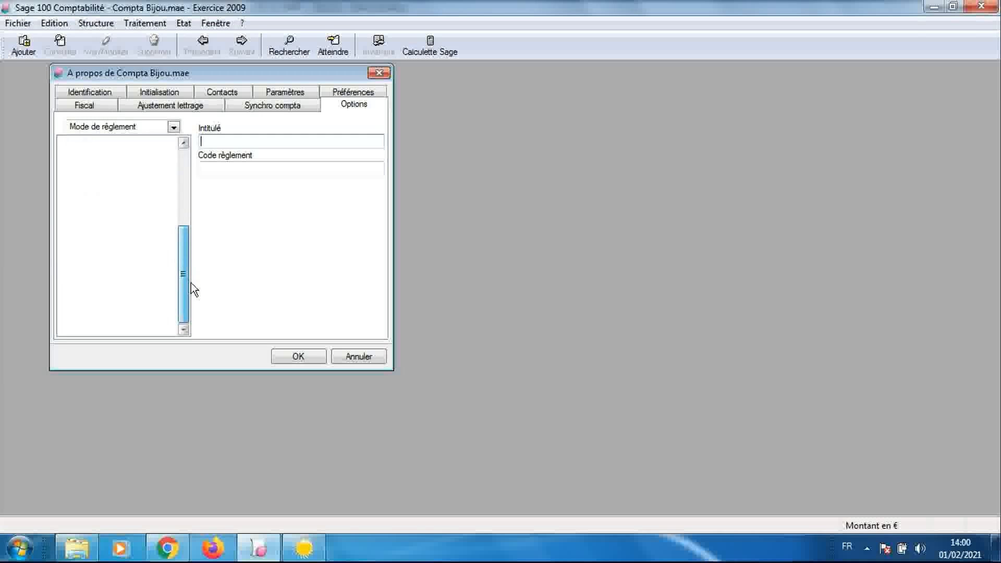
- Go through the payment method slots after entry 11 one by one to the last one, and title that last entry 30
left_click(149, 322)
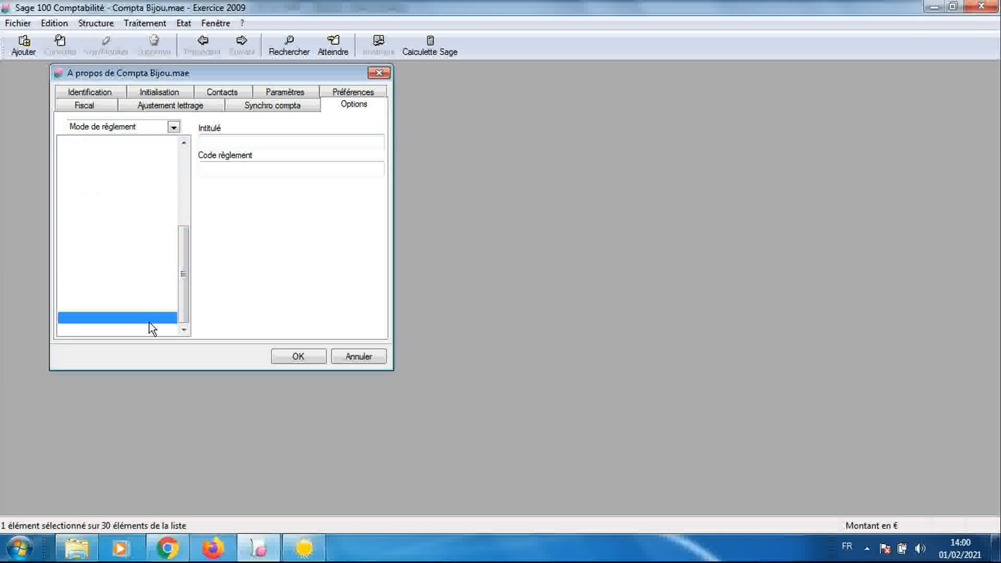
left_click_drag(185, 304, 184, 210)
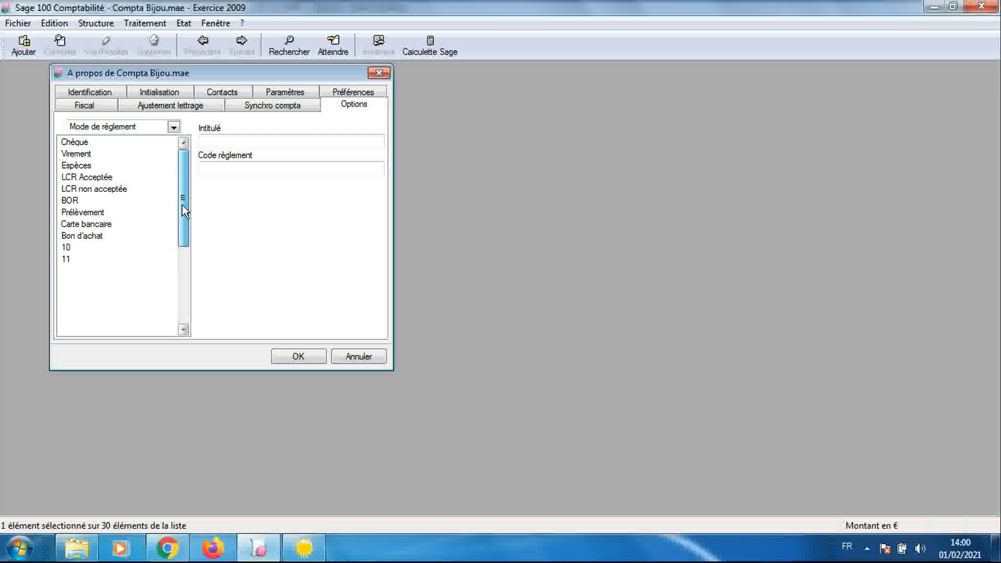
left_click(90, 261)
key("Down")
key("Down")
key("Down")
key("Down")
key("Down")
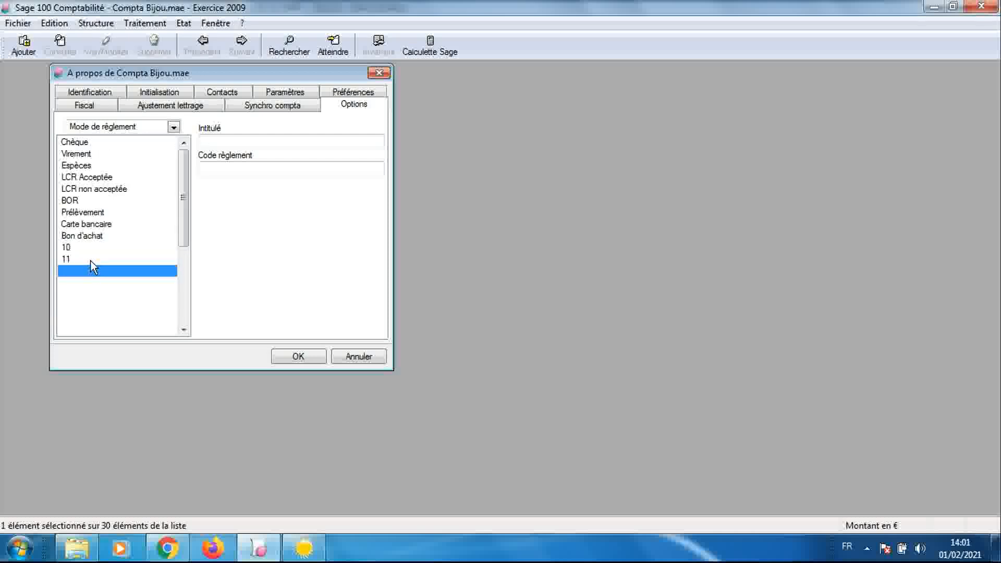
key("Down")
key("Down")
key("Down")
key("Down")
key("Down")
key("Down")
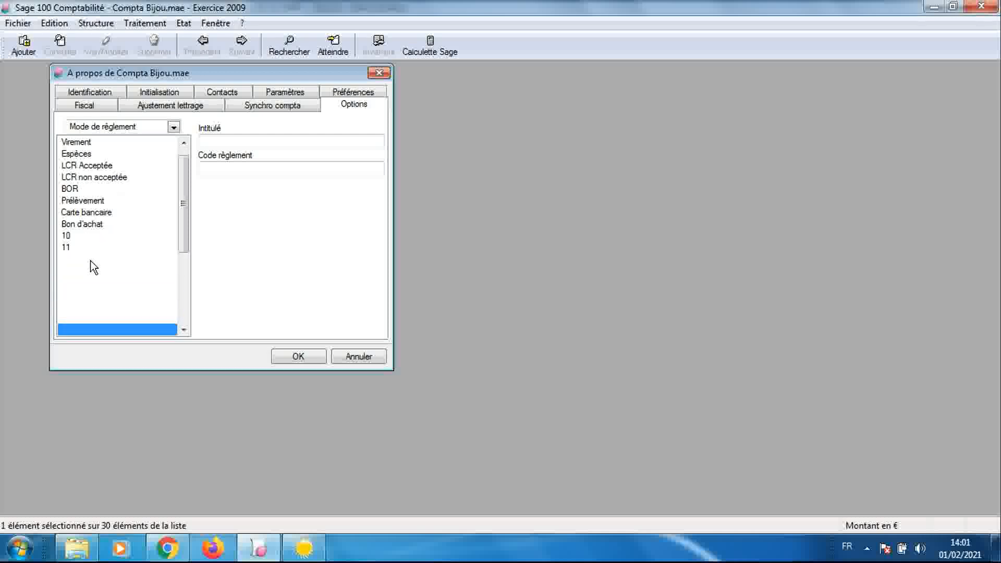
key("Down")
key("Down")
key("Down")
key("Down")
key("Down")
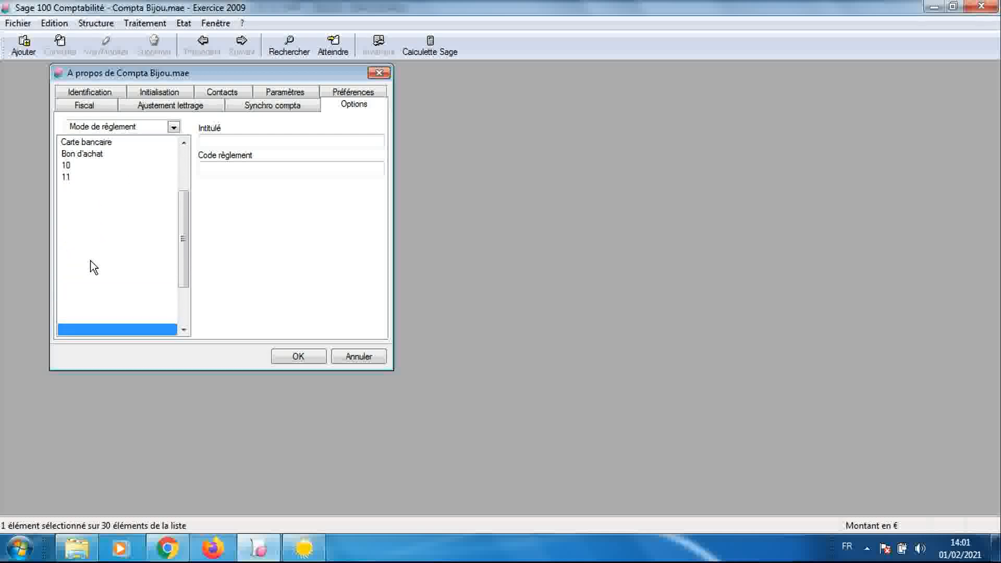
key("Down")
key("Down")
key("Down")
key("Down")
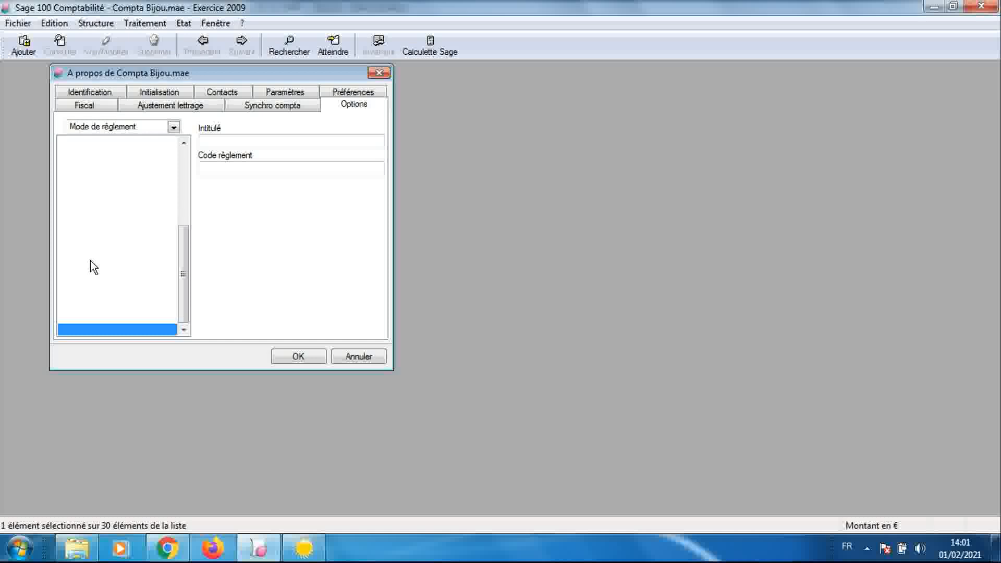
left_click(218, 144)
type("30")
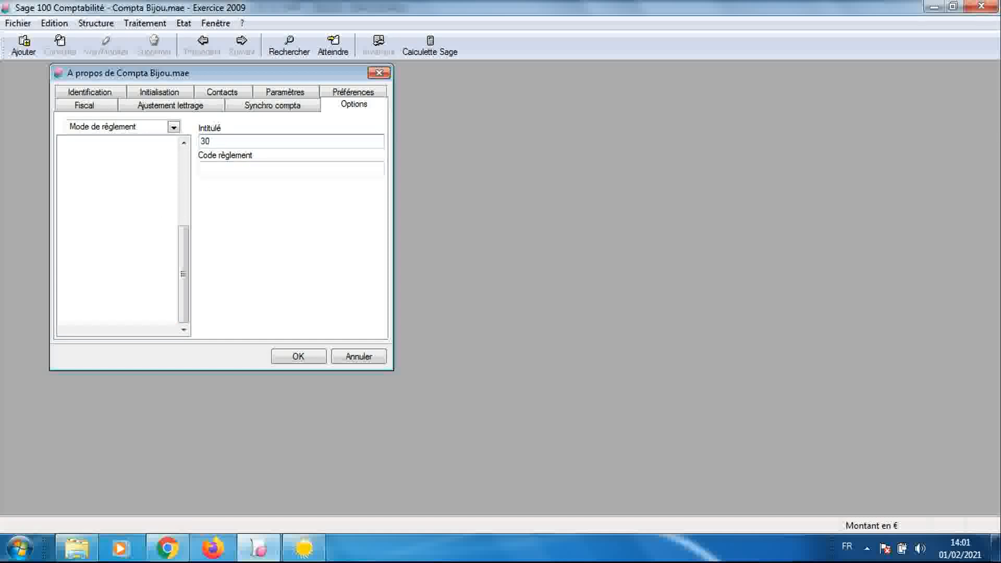
key("Return")
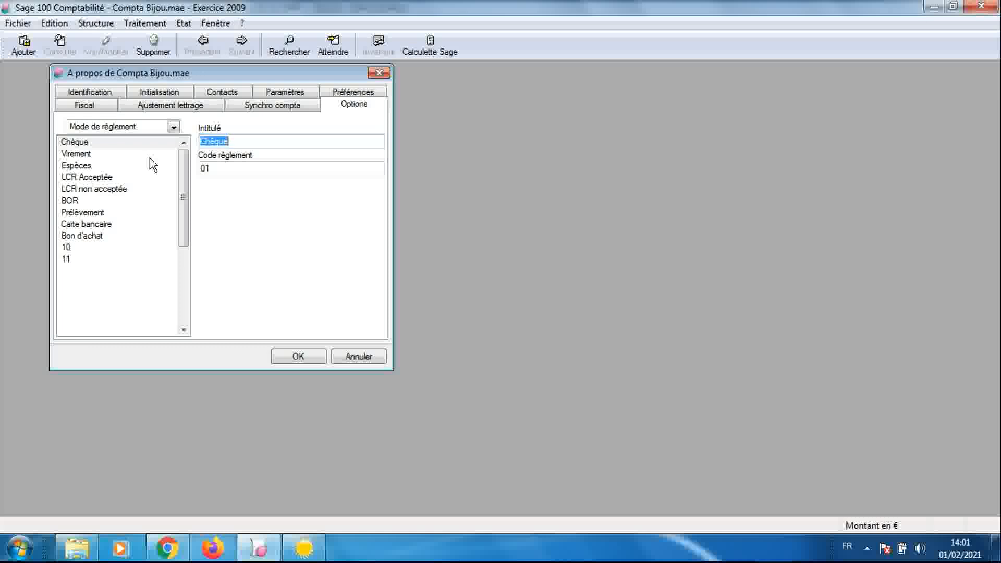
- Switch to FULLCOMPTA and expand the Modes de règlement list to review its entries through Bon d'achat
left_click(300, 545)
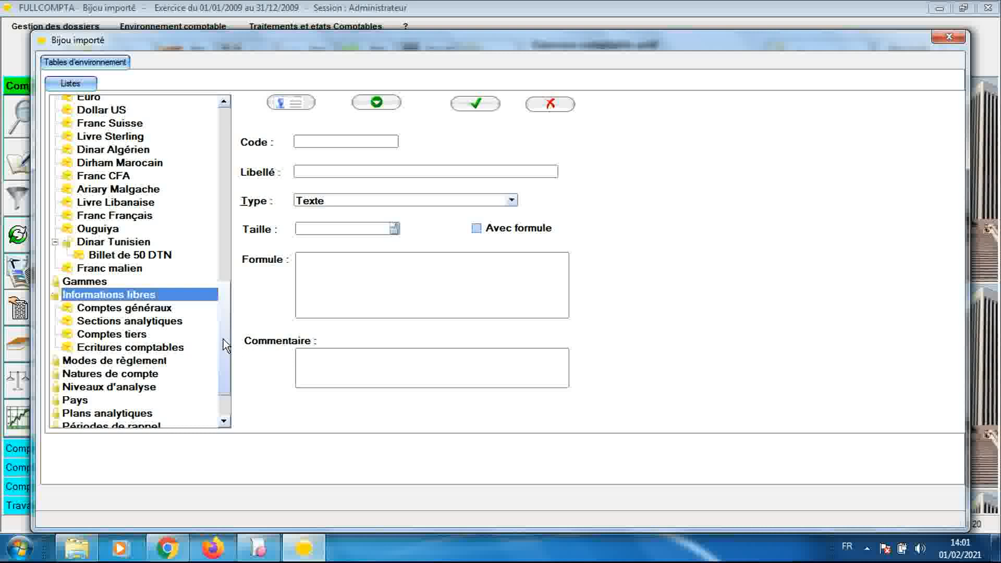
left_click(141, 362)
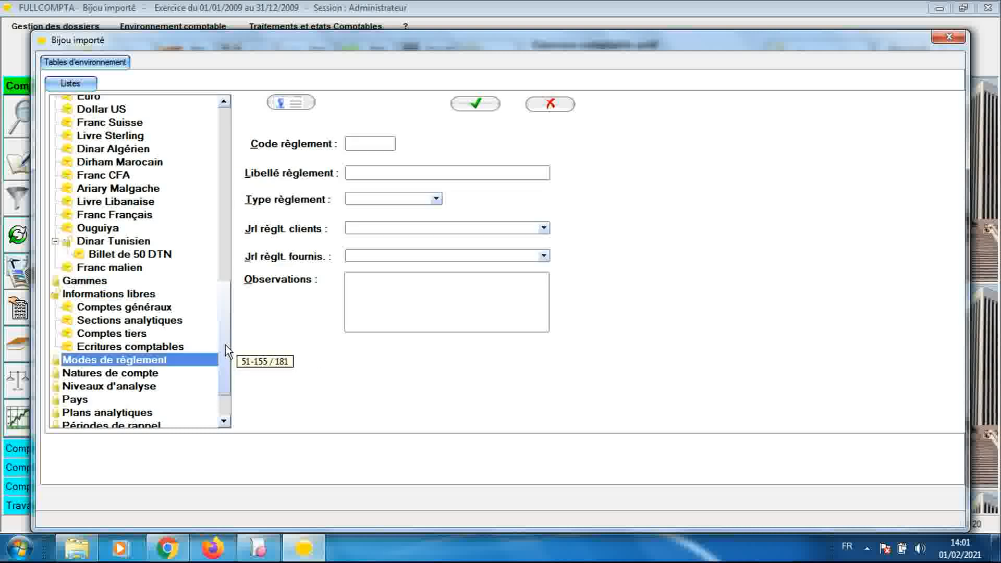
left_click_drag(225, 345, 226, 379)
double_click(183, 305)
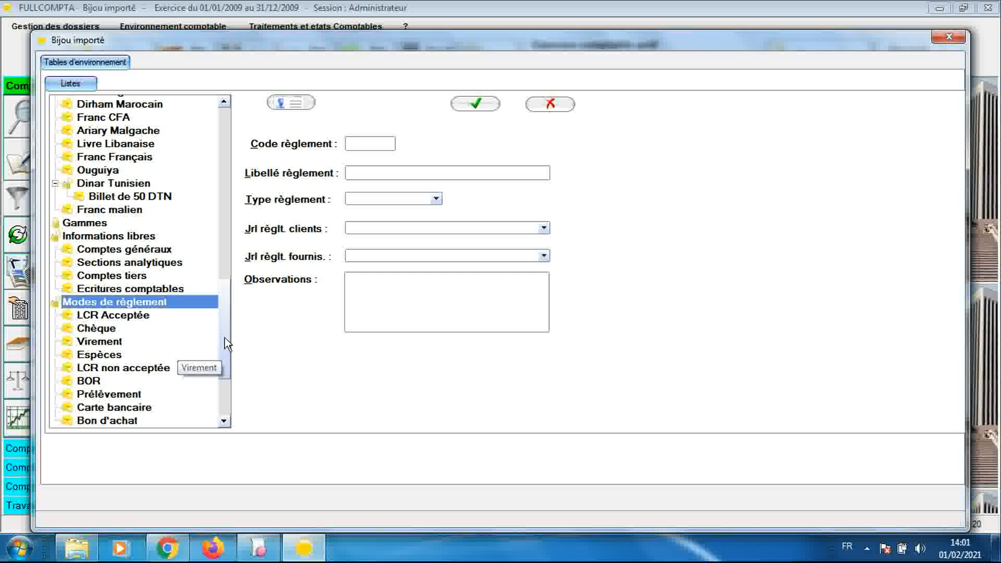
left_click_drag(223, 339, 226, 371)
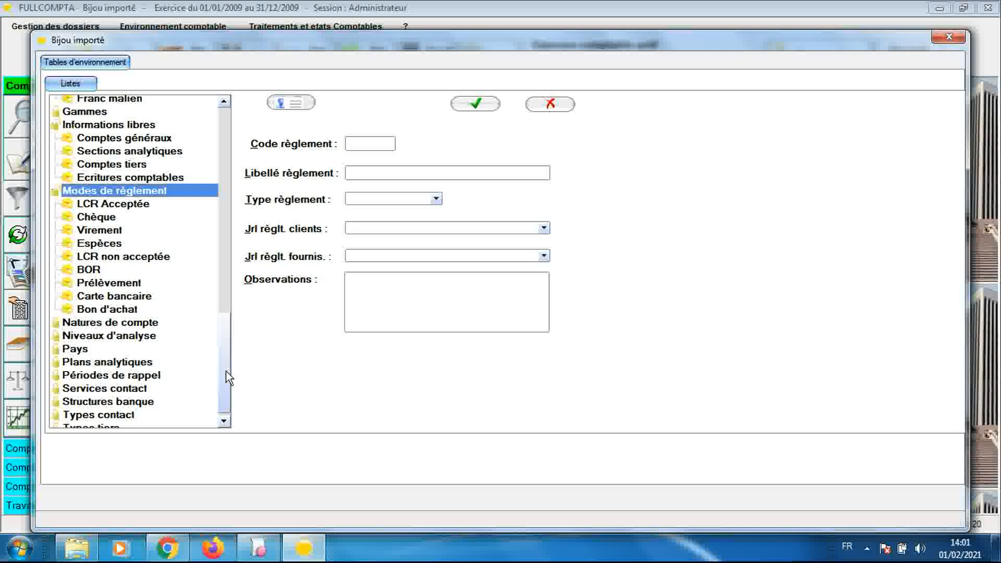
- Add 36 payment methods with default codes and labels after Bon d'achat, and look back over the Modes de règlement list
left_click(291, 103)
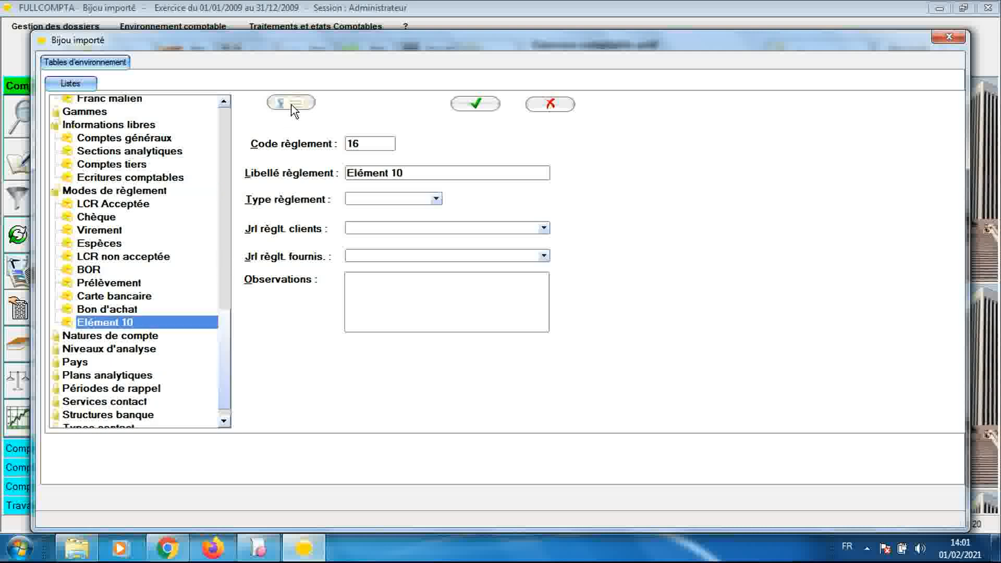
left_click(292, 104)
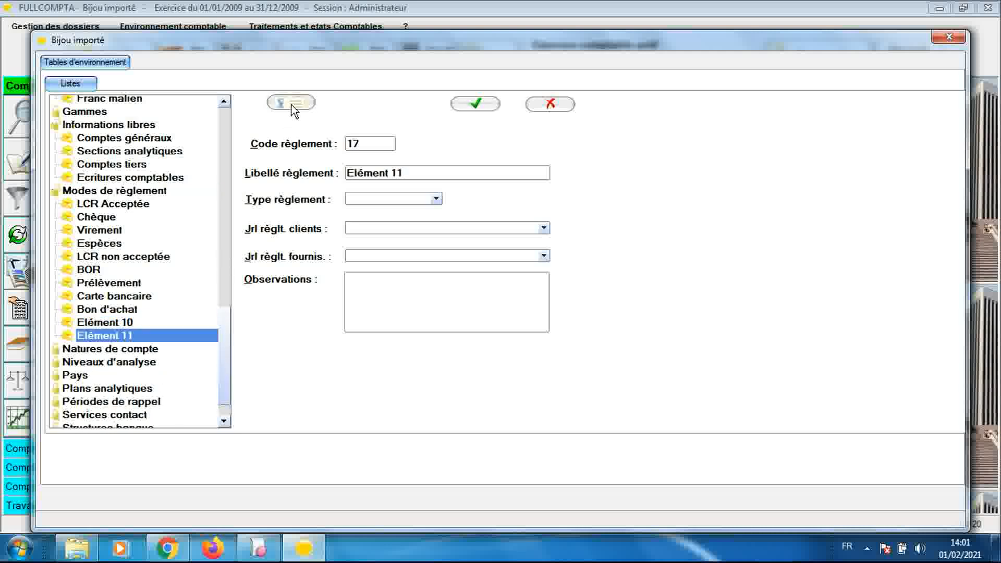
left_click(292, 103)
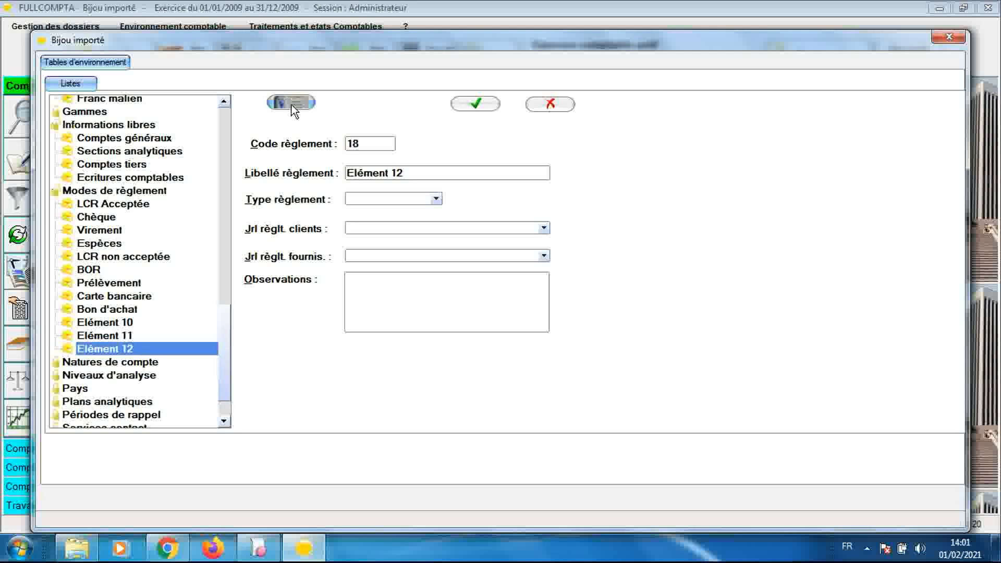
left_click(292, 104)
left_click(292, 103)
left_click(292, 104)
double_click(292, 104)
double_click(292, 104)
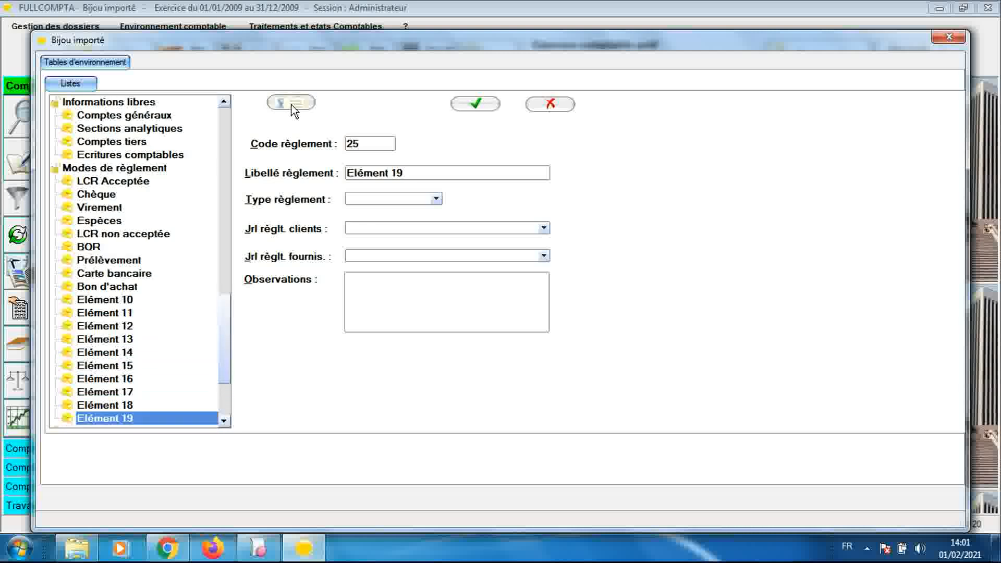
triple_click(292, 103)
triple_click(292, 104)
triple_click(292, 104)
triple_click(292, 103)
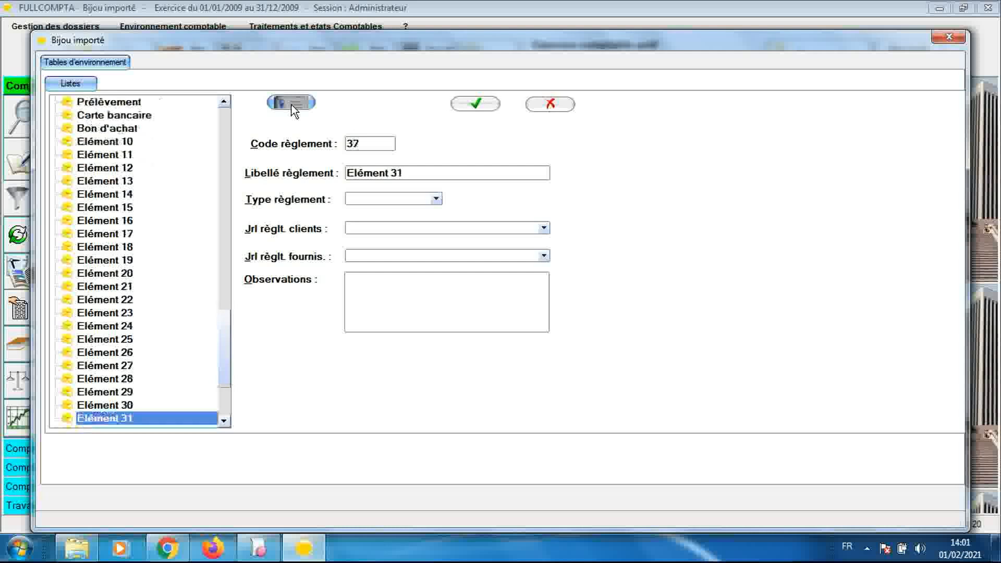
triple_click(292, 103)
double_click(292, 104)
double_click(292, 104)
triple_click(292, 104)
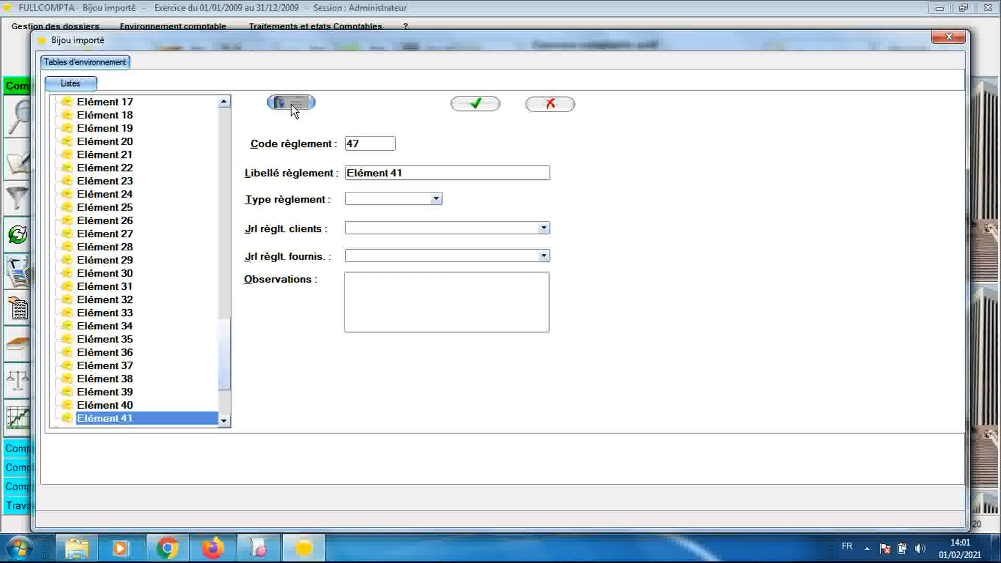
double_click(292, 104)
double_click(292, 104)
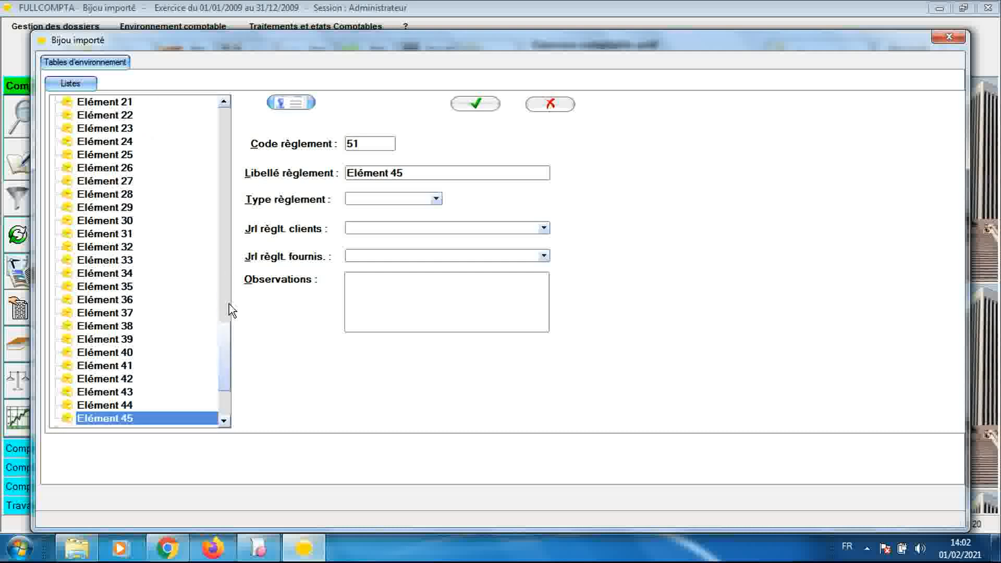
left_click_drag(226, 331, 235, 261)
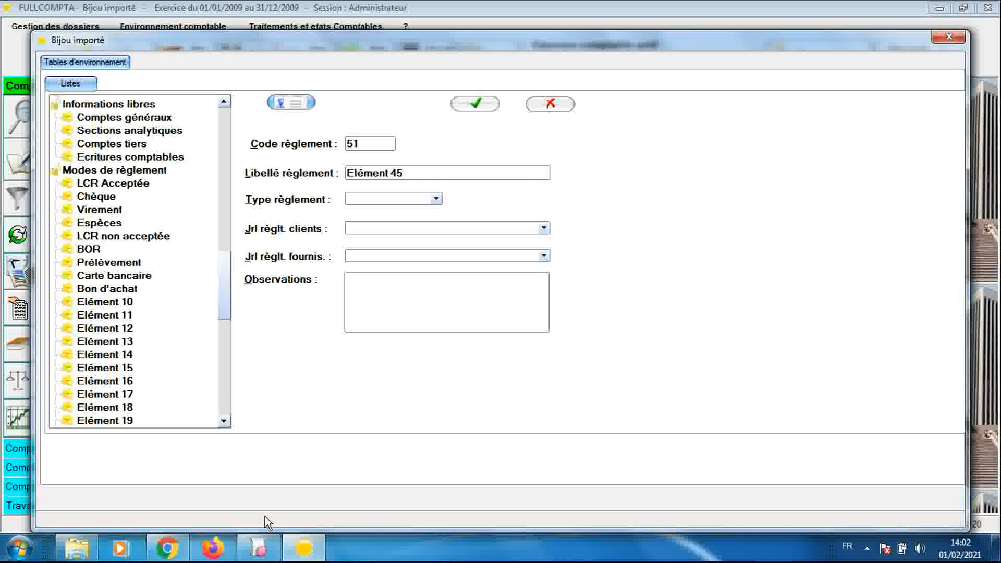
- Switch to Sage 100 Comptabilité and open the Nature de compte list in the company options
left_click(258, 548)
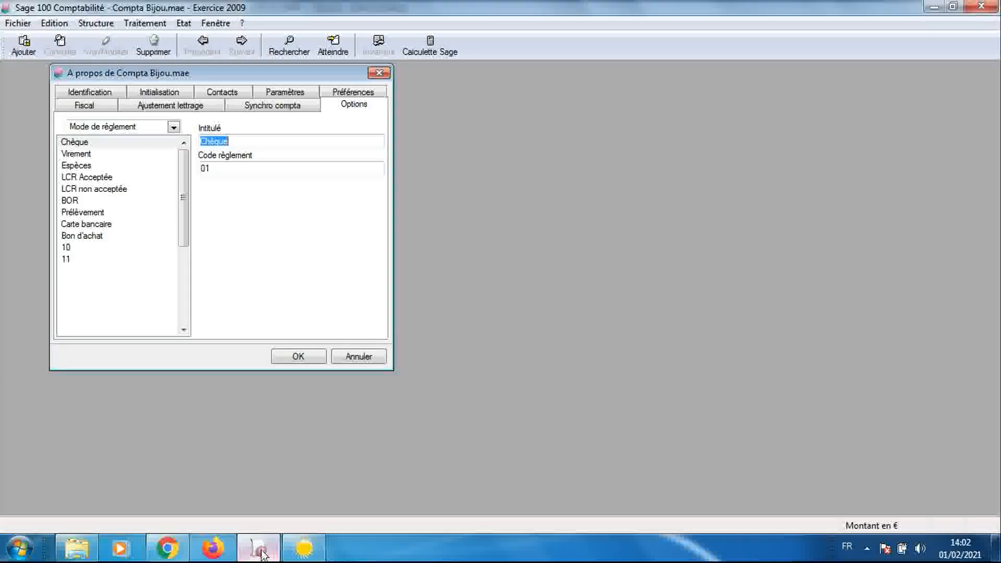
left_click(173, 127)
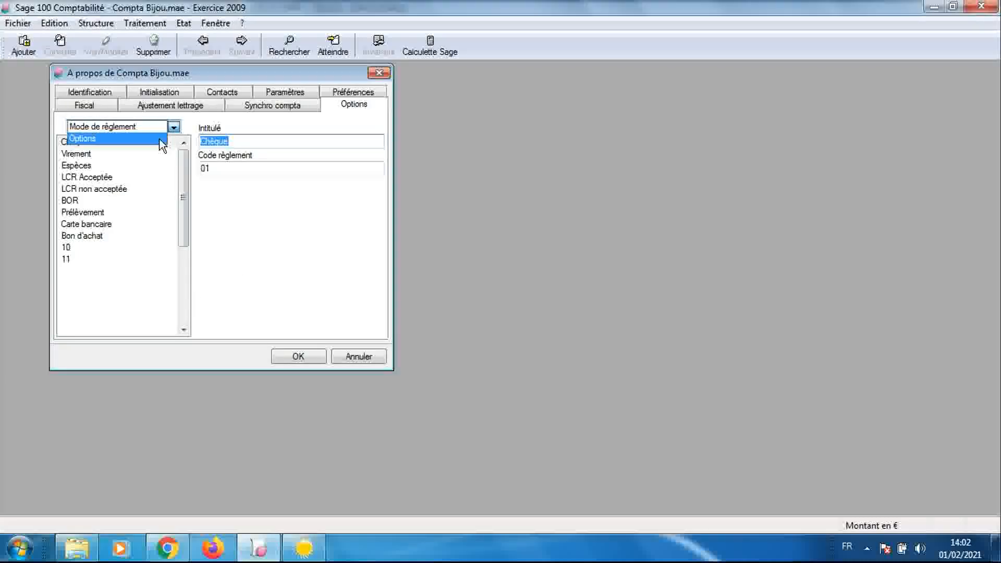
left_click(158, 139)
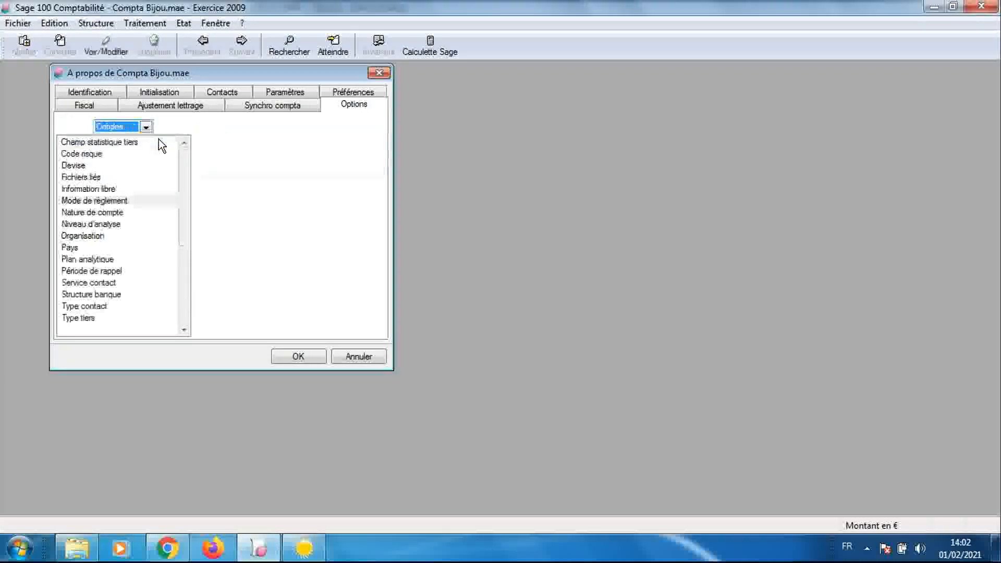
double_click(146, 213)
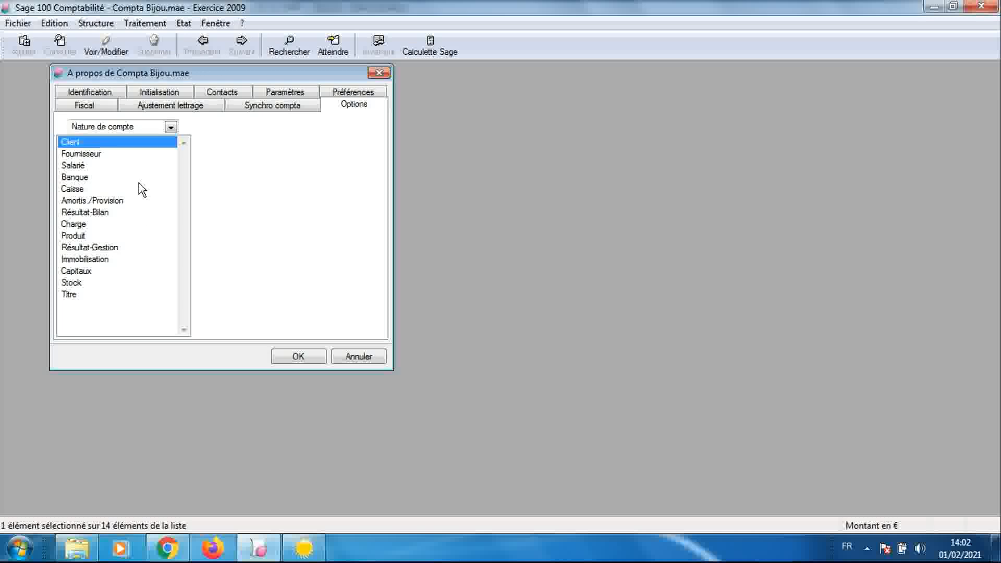
- Switch to FULLCOMPTA and expand the Natures de compte list to compare its account natures
left_click(304, 546)
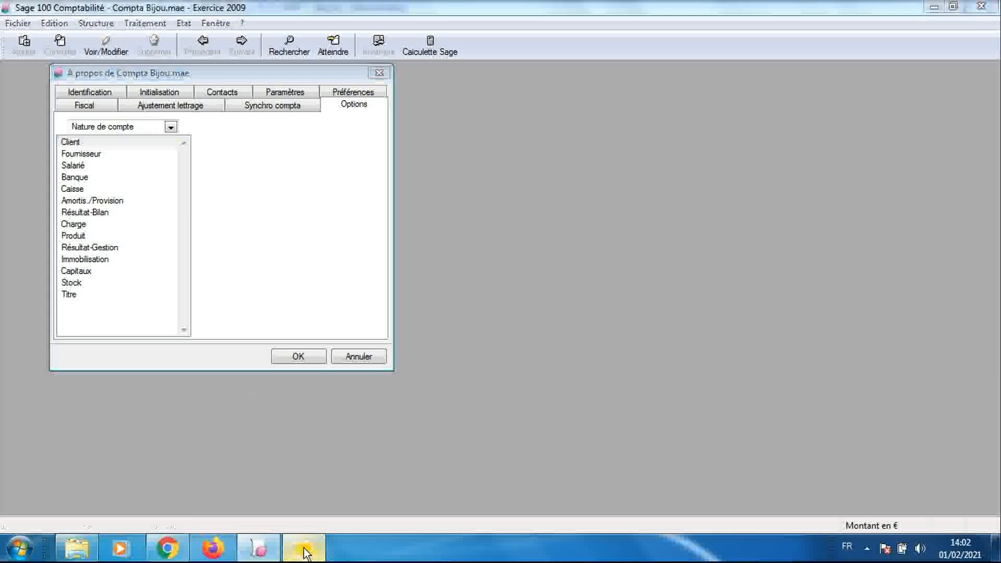
left_click_drag(224, 301, 226, 395)
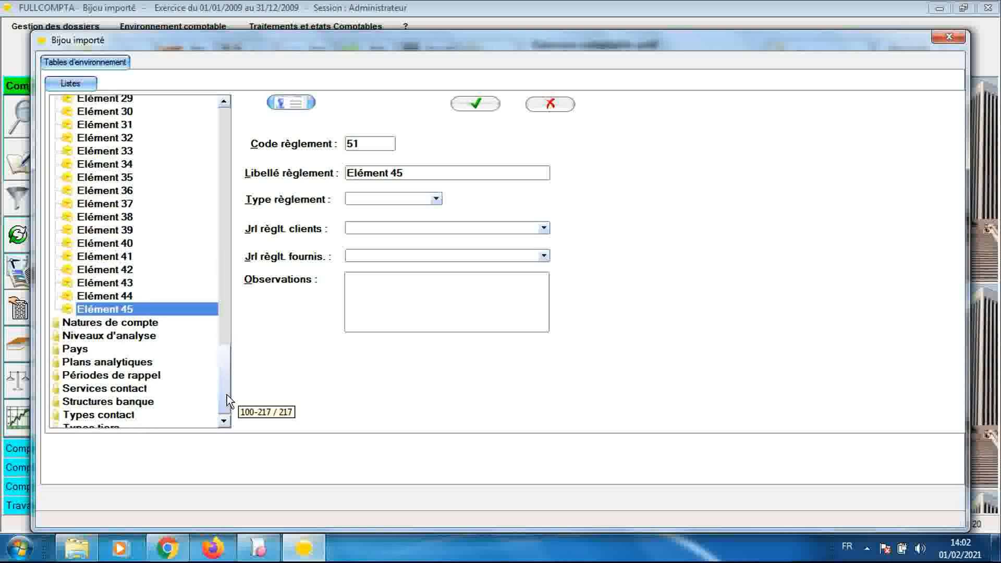
left_click_drag(227, 395, 227, 404)
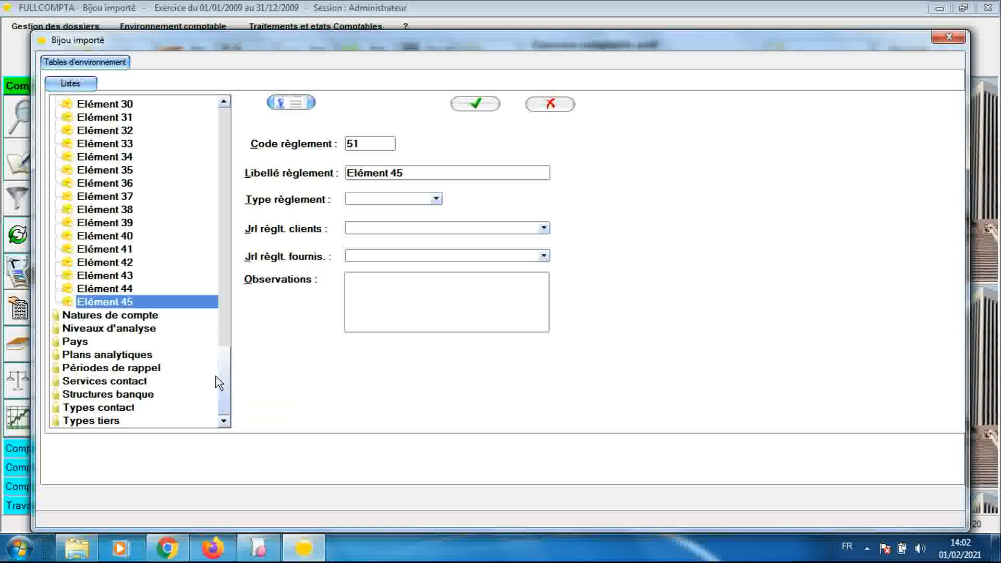
left_click(145, 317)
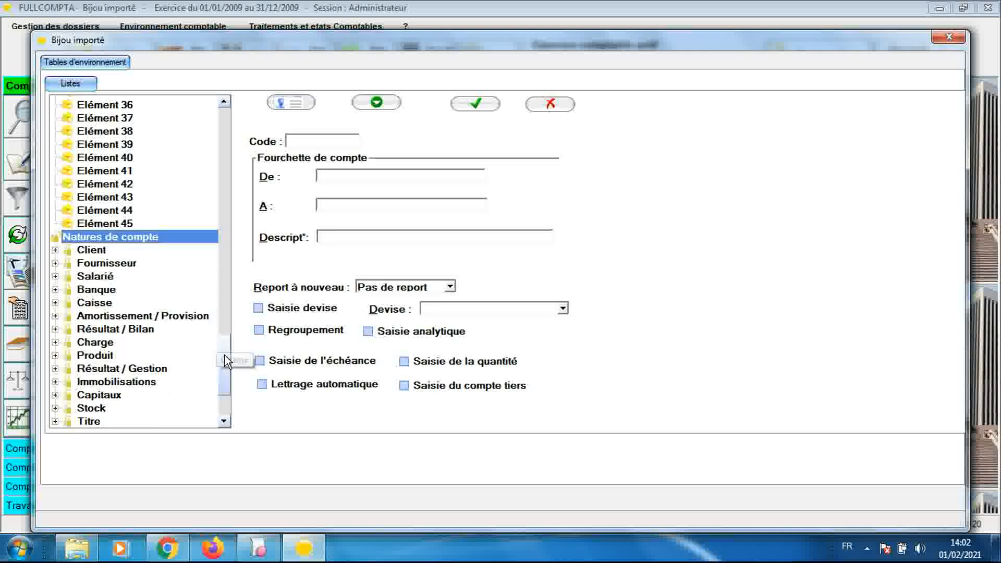
left_click_drag(226, 359, 226, 371)
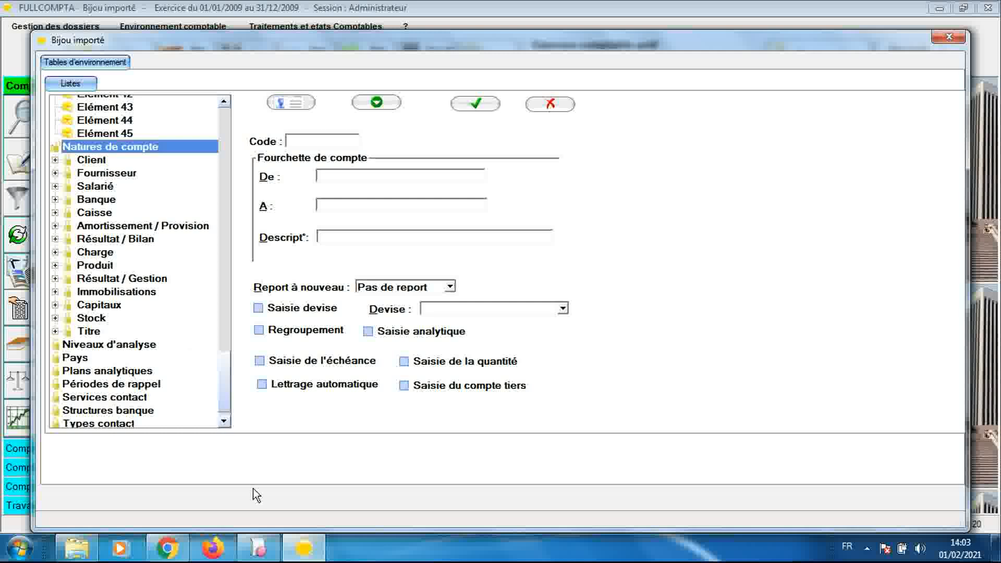
- Open the Client account nature in Sage 100 and compare it with the Client range starting at 411 in FULLCOMPTA
left_click(258, 547)
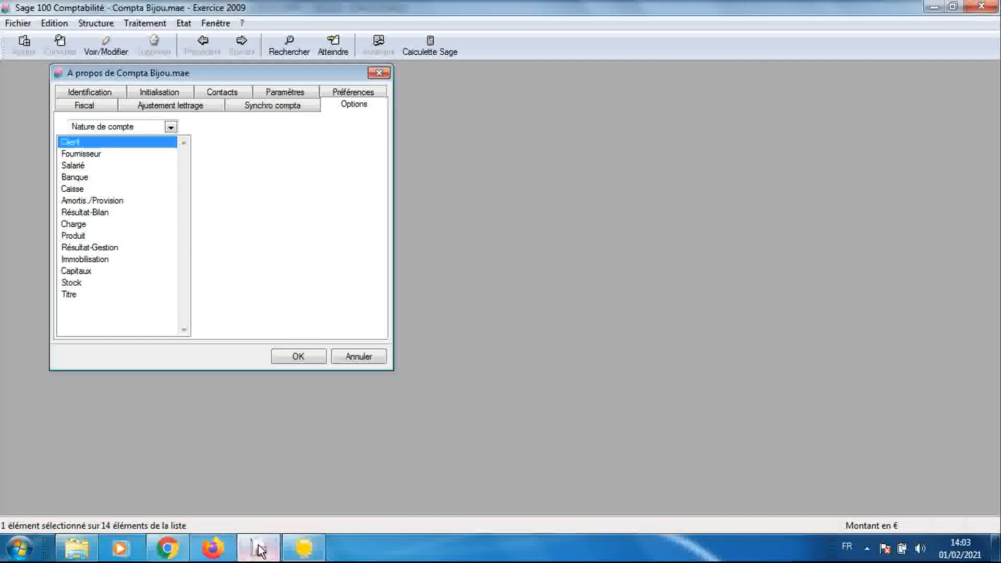
double_click(99, 146)
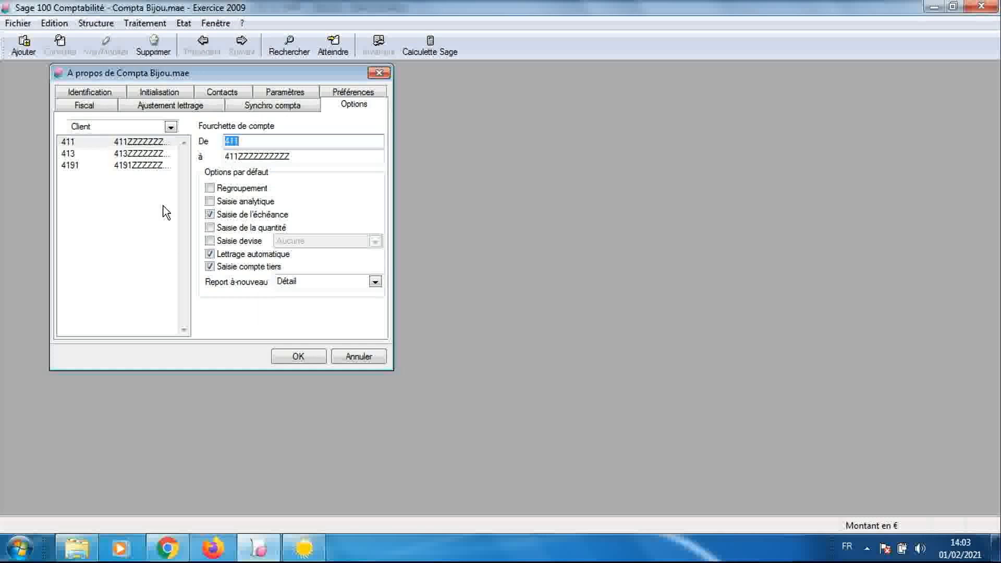
left_click(302, 548)
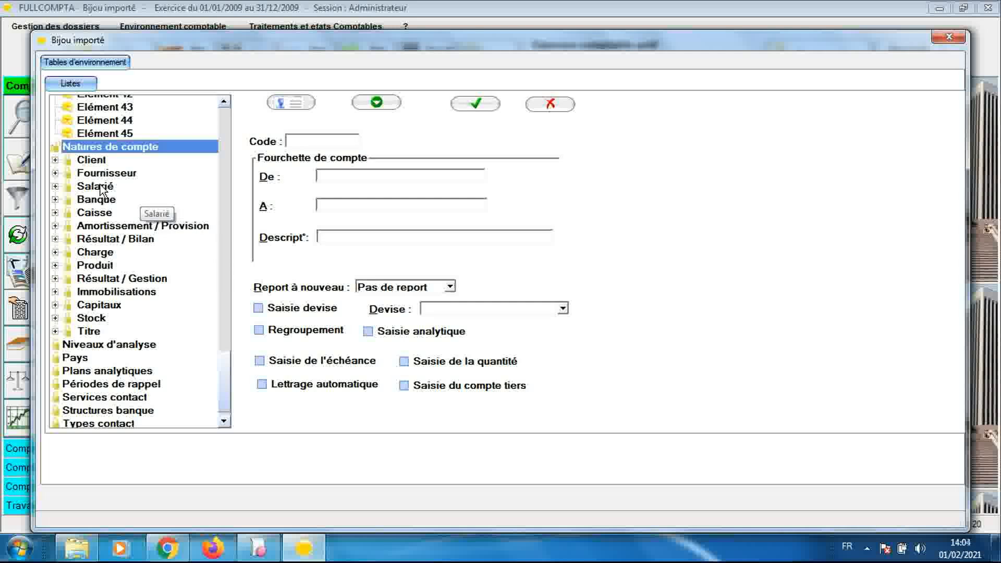
left_click(55, 160)
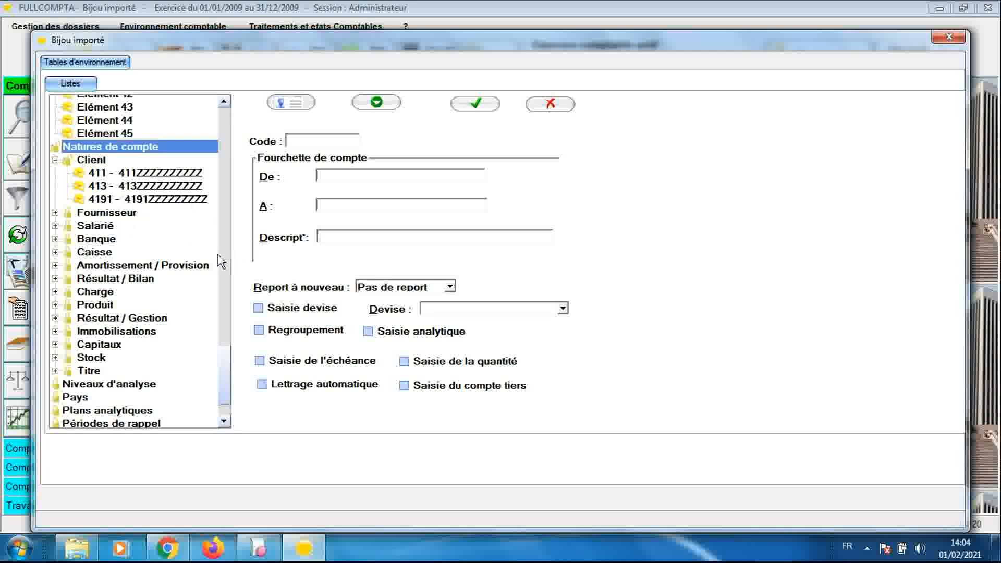
left_click(98, 163)
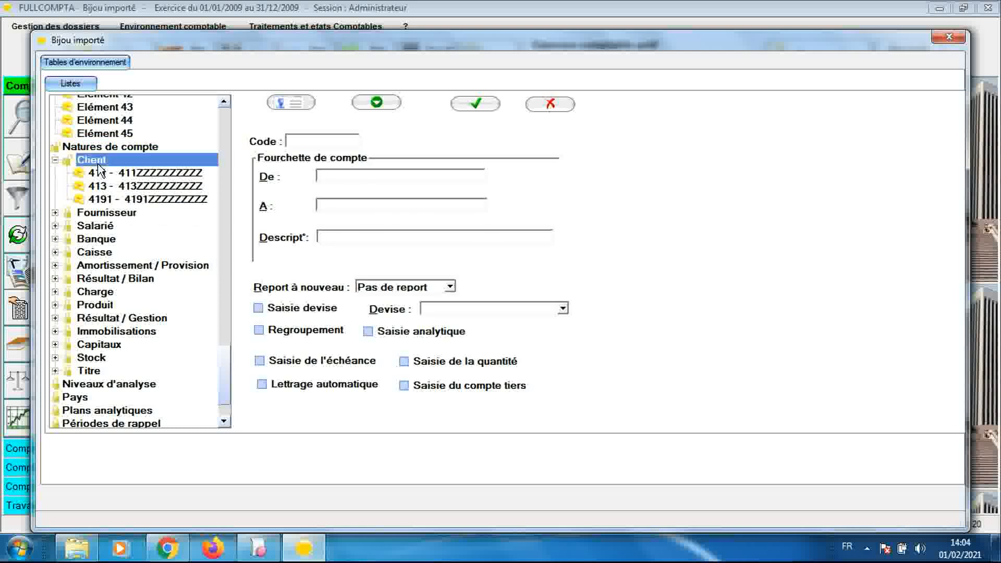
left_click(97, 175)
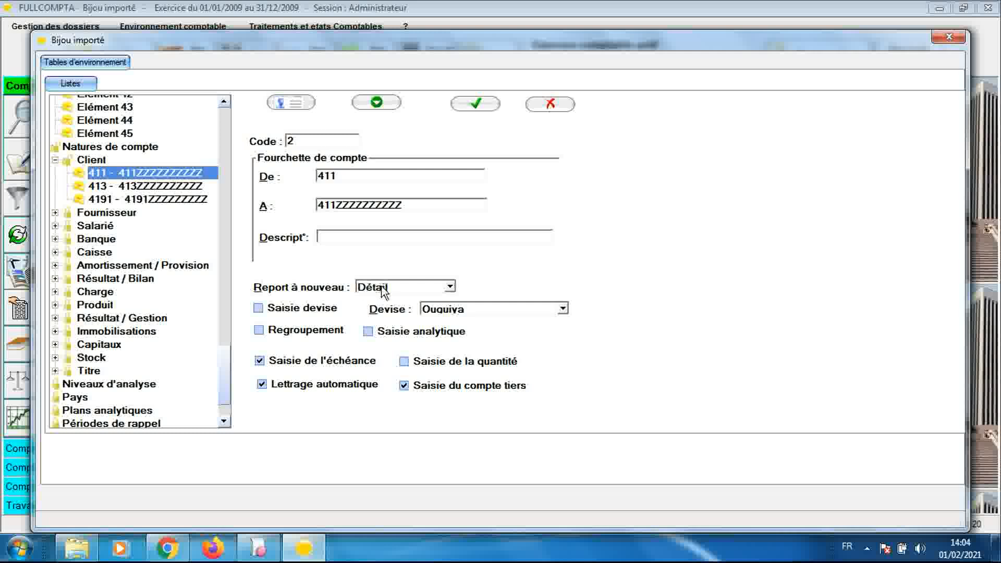
- Review the Report à nouveau choices for the Client 411 range, and compare its default options with those in Sage 100 Comptabilité
left_click(450, 287)
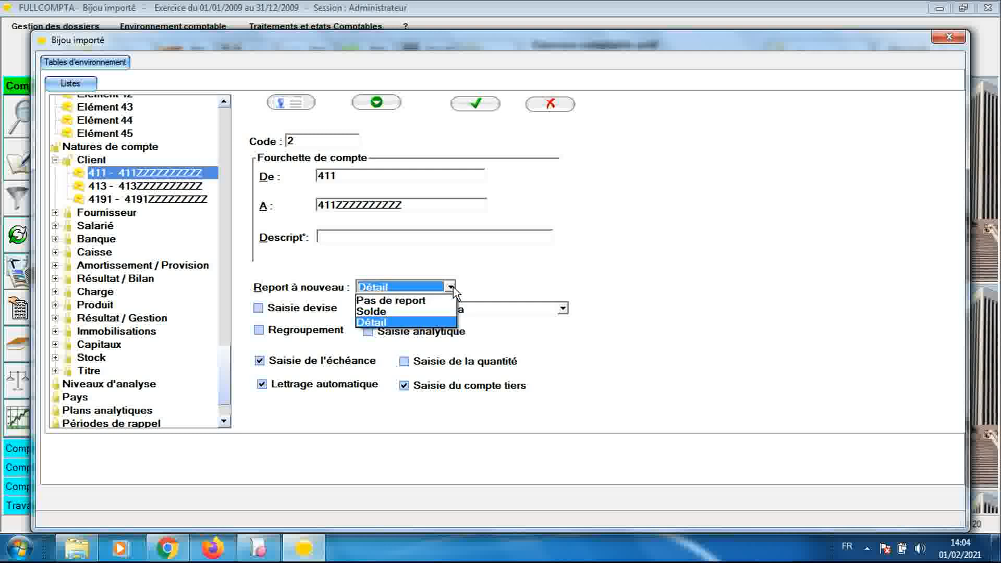
left_click(450, 287)
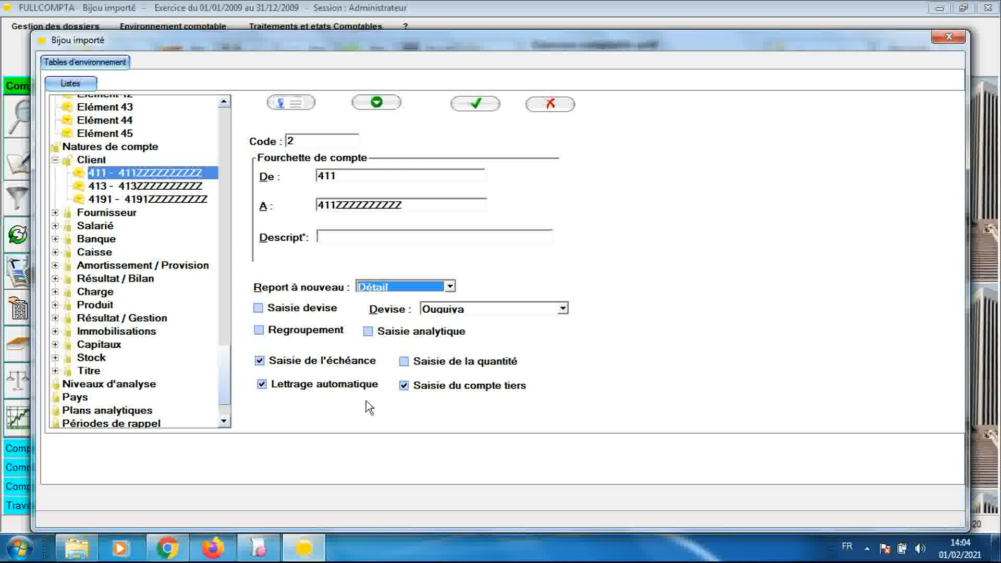
left_click(262, 555)
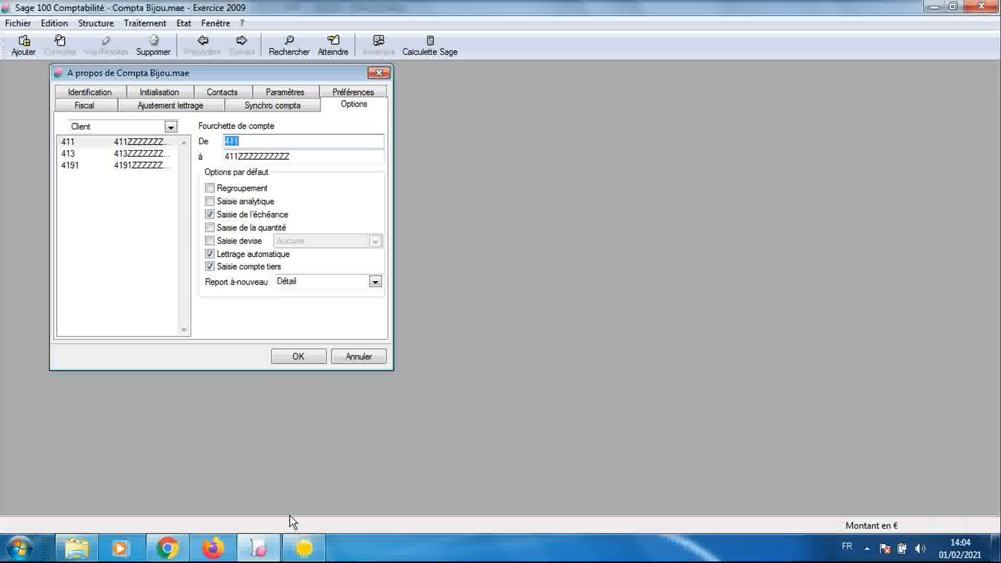
- Expand the Fournisseur nature in FULLCOMPTA and compare its account ranges with the Fournisseur nature in Sage 100
left_click(302, 547)
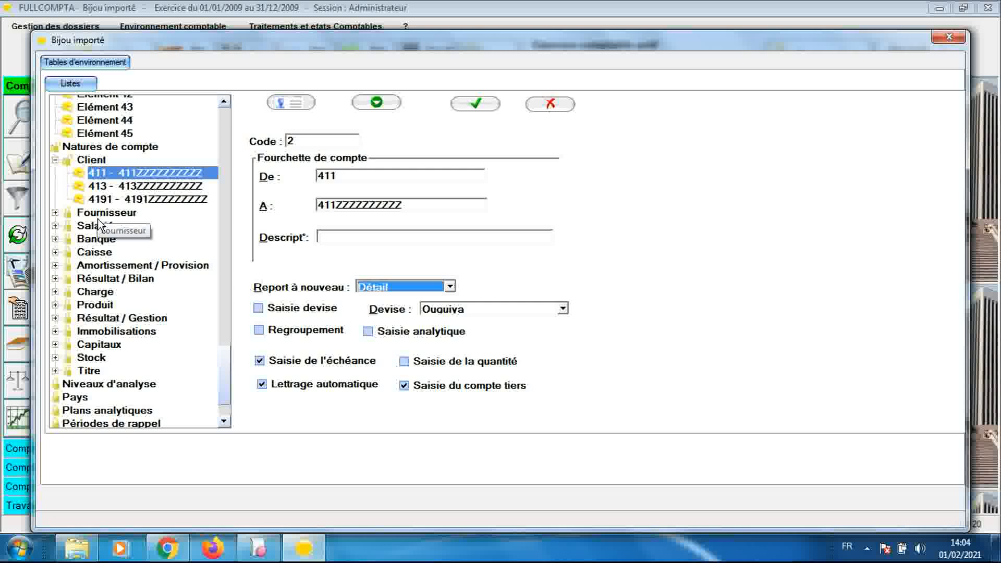
left_click(55, 214)
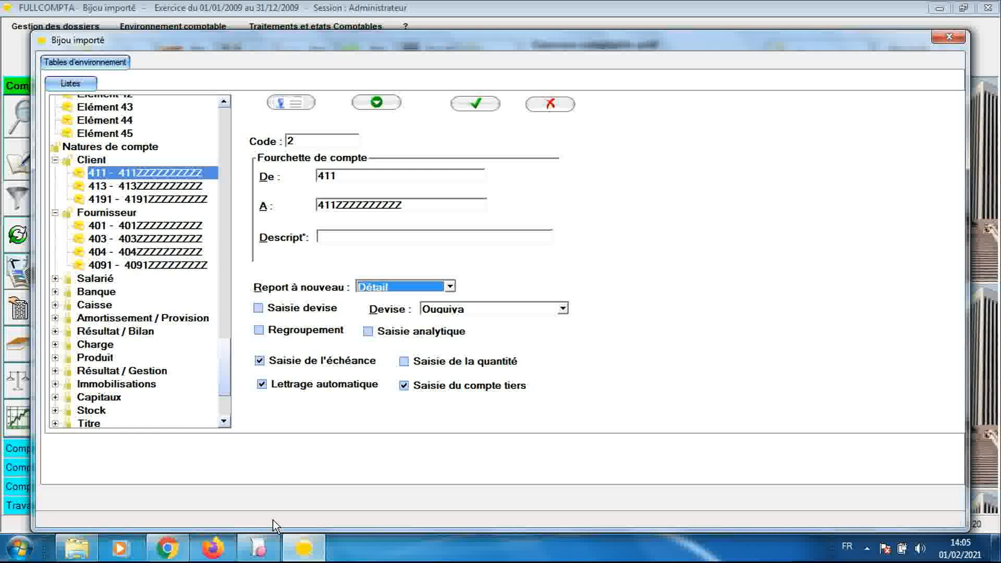
left_click(258, 547)
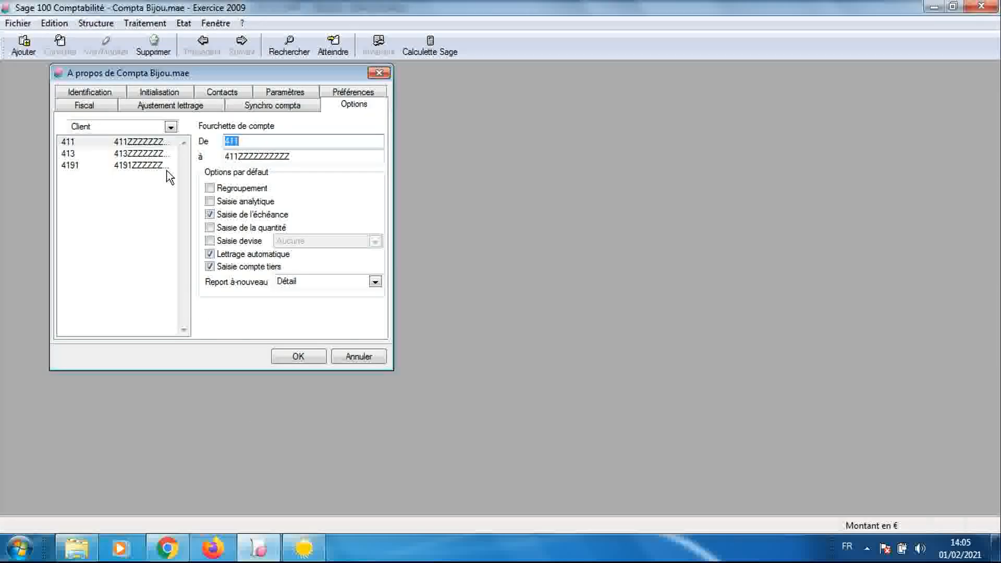
left_click(170, 128)
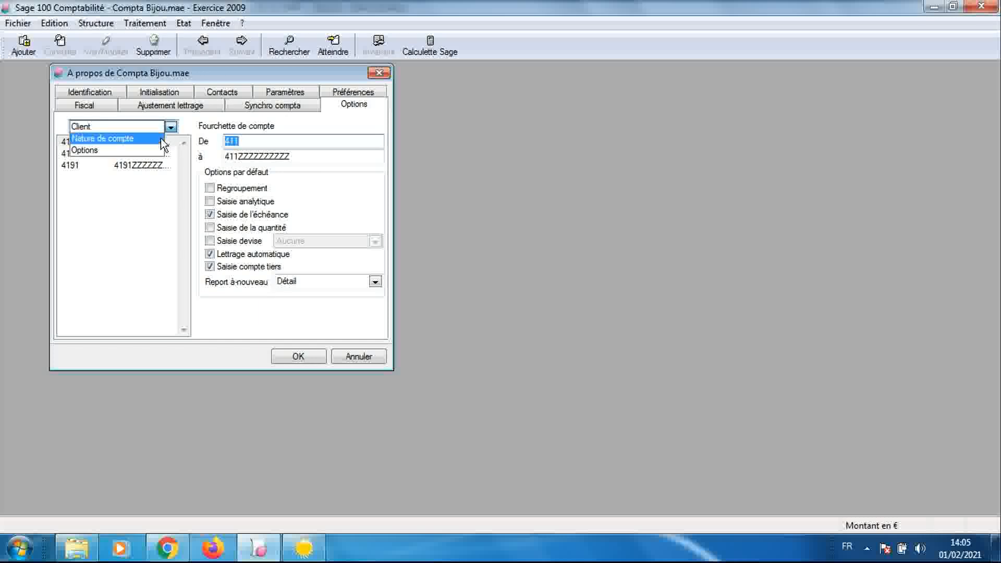
left_click(156, 139)
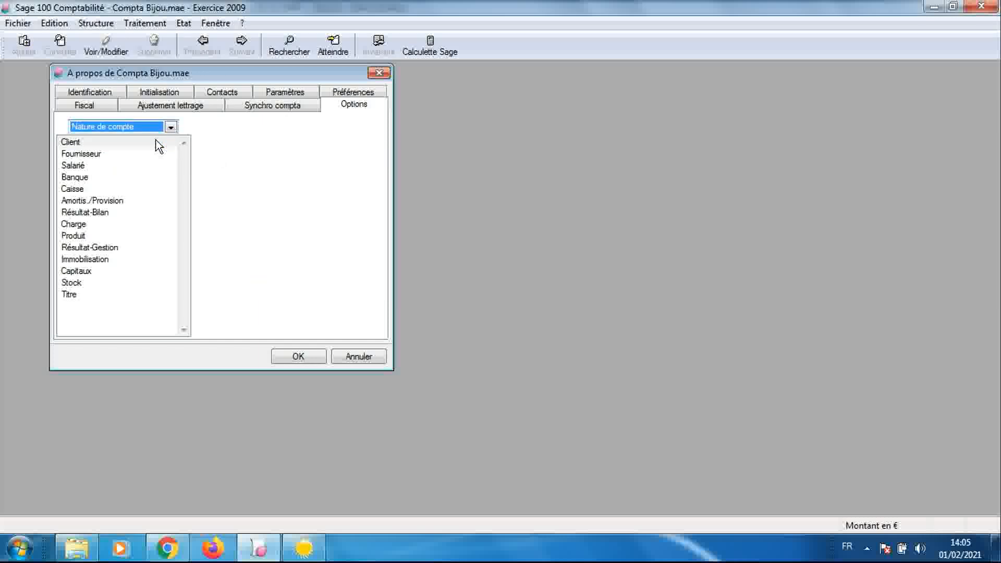
left_click(106, 155)
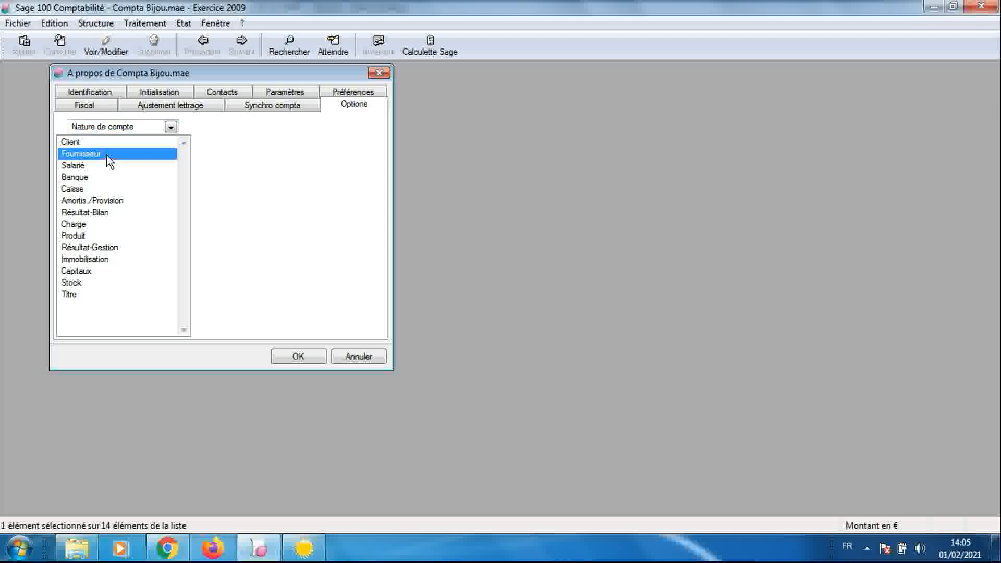
double_click(107, 155)
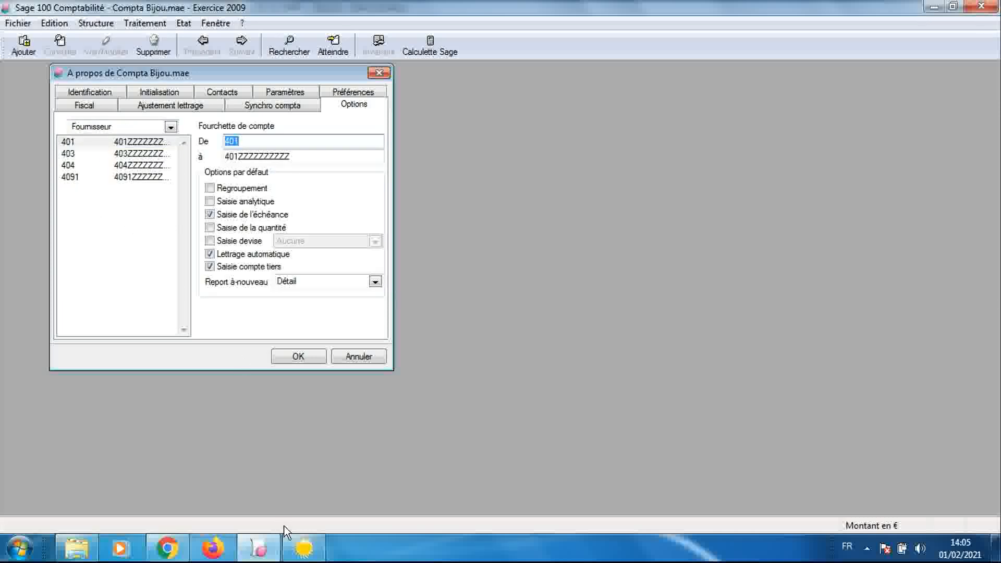
left_click(298, 551)
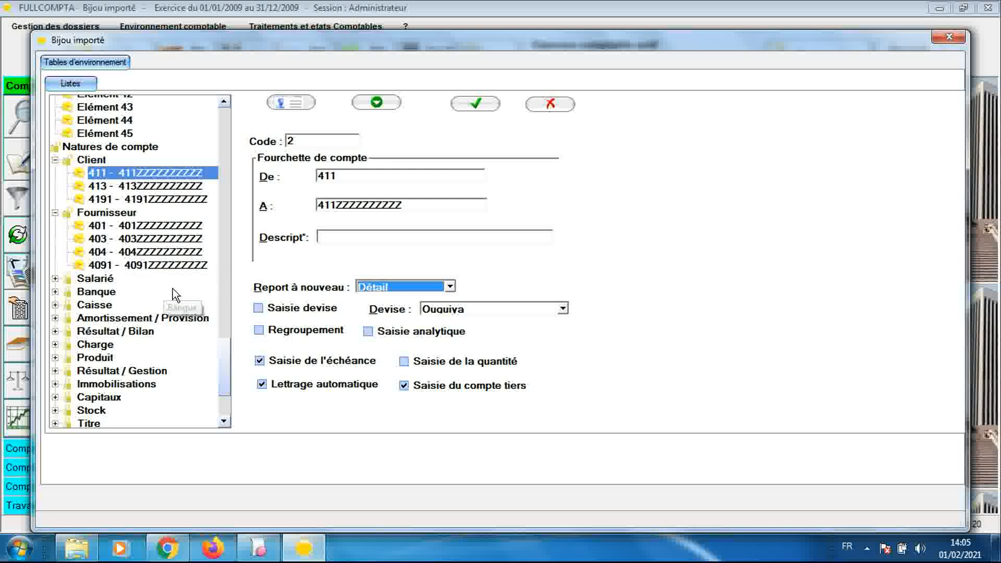
left_click(258, 547)
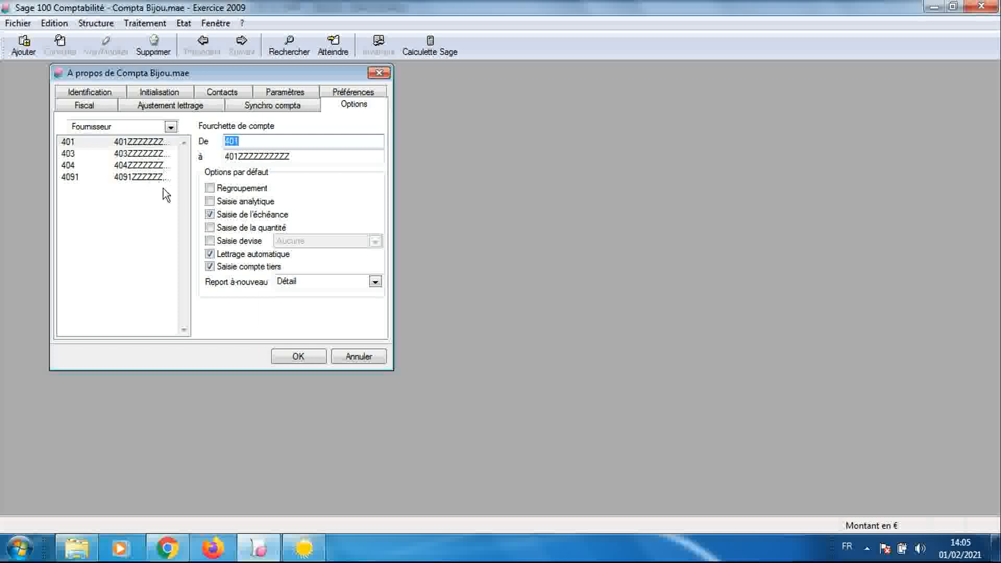
- Expand Salarié in FULLCOMPTA, open the same nature in Sage 100, and compare the options of the 421 range in both programs
left_click(304, 547)
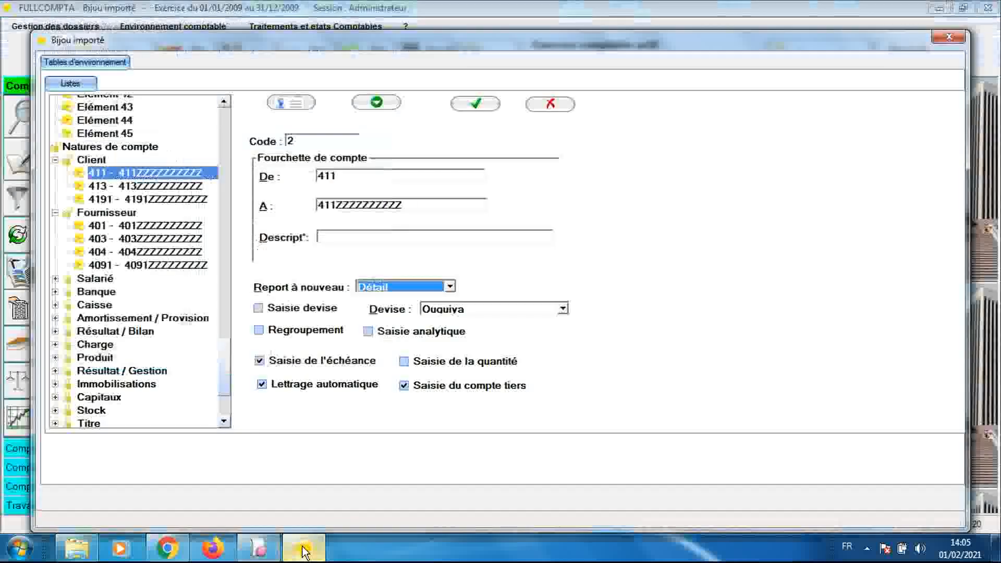
left_click(55, 278)
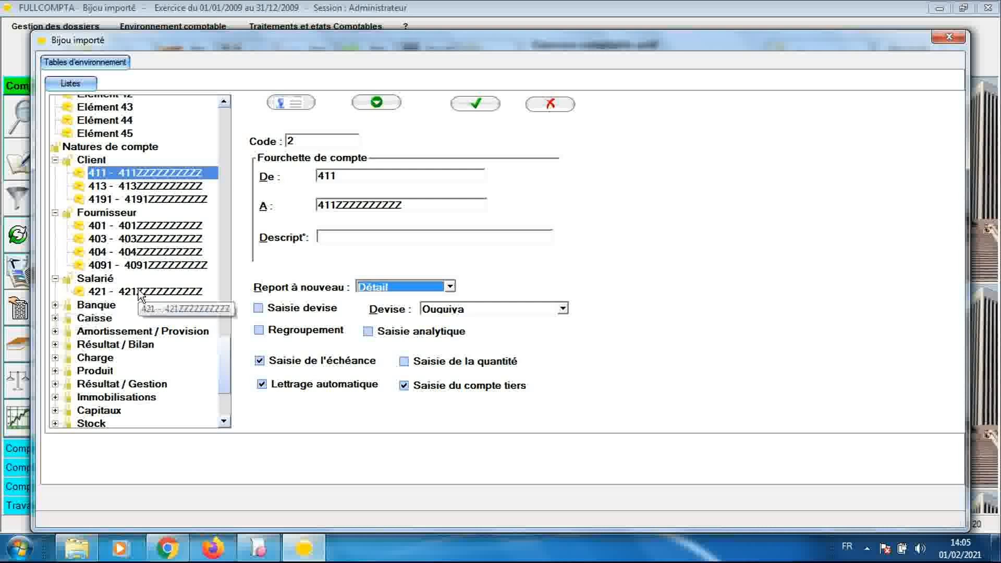
left_click(258, 547)
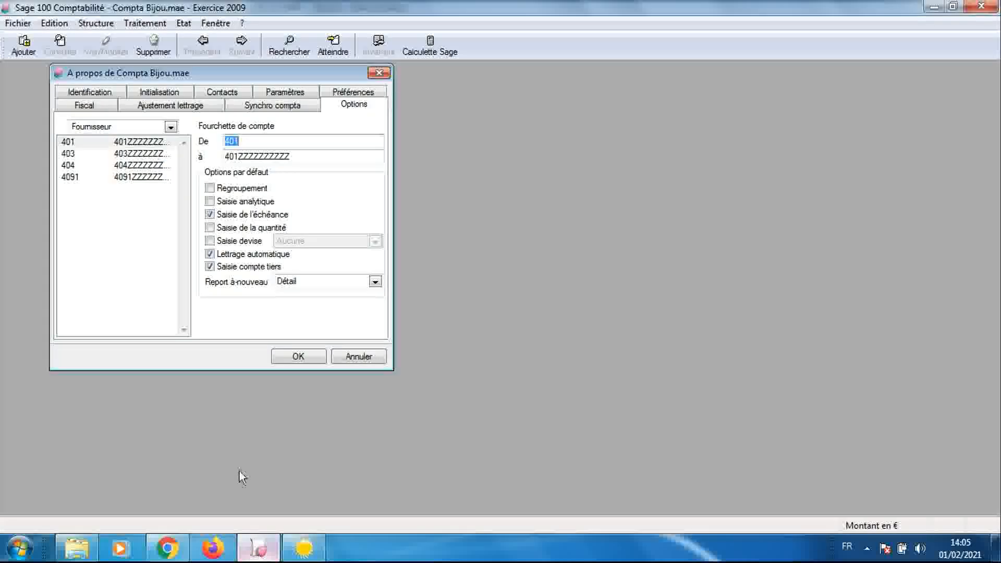
left_click(170, 128)
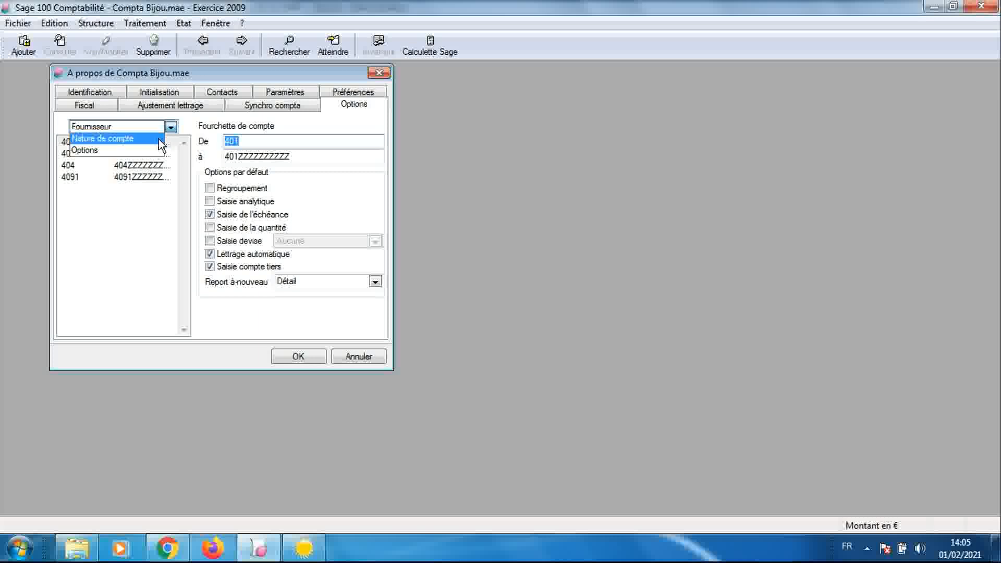
left_click(158, 139)
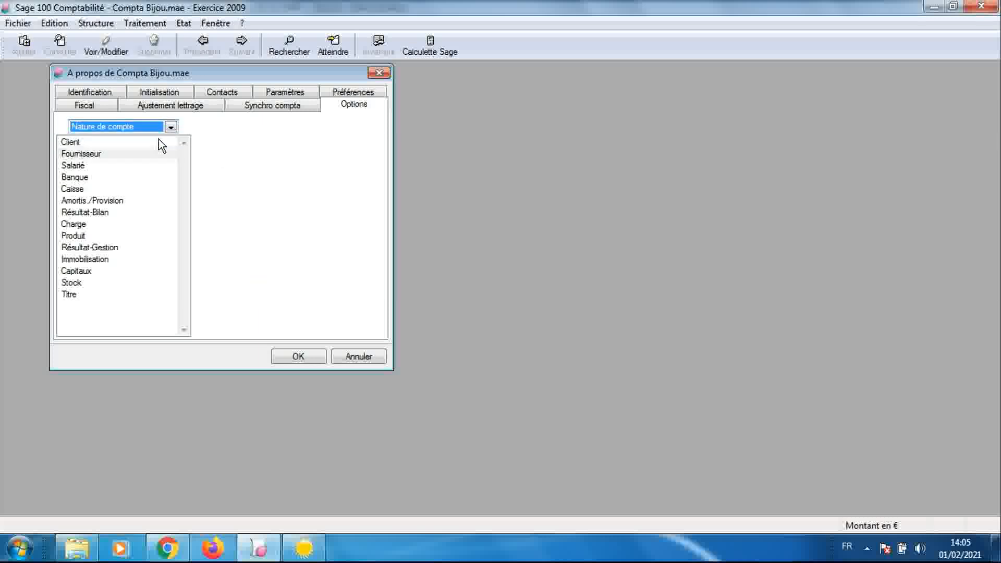
double_click(115, 166)
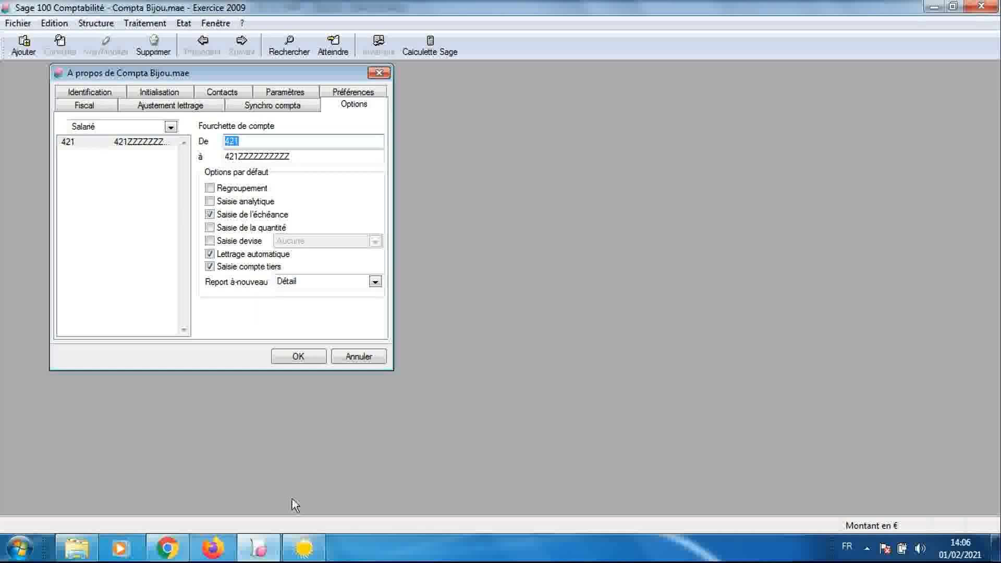
left_click(303, 547)
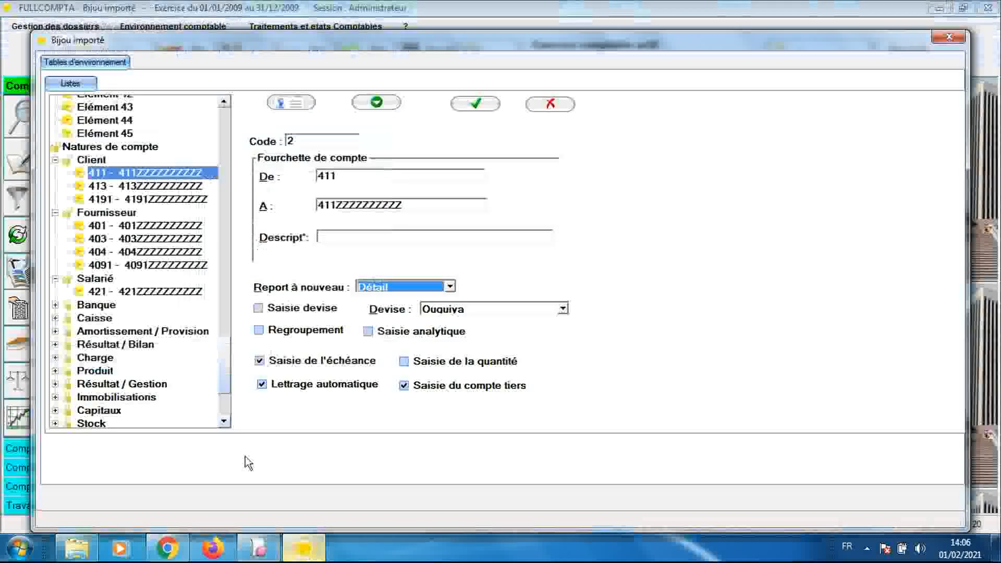
left_click(128, 294)
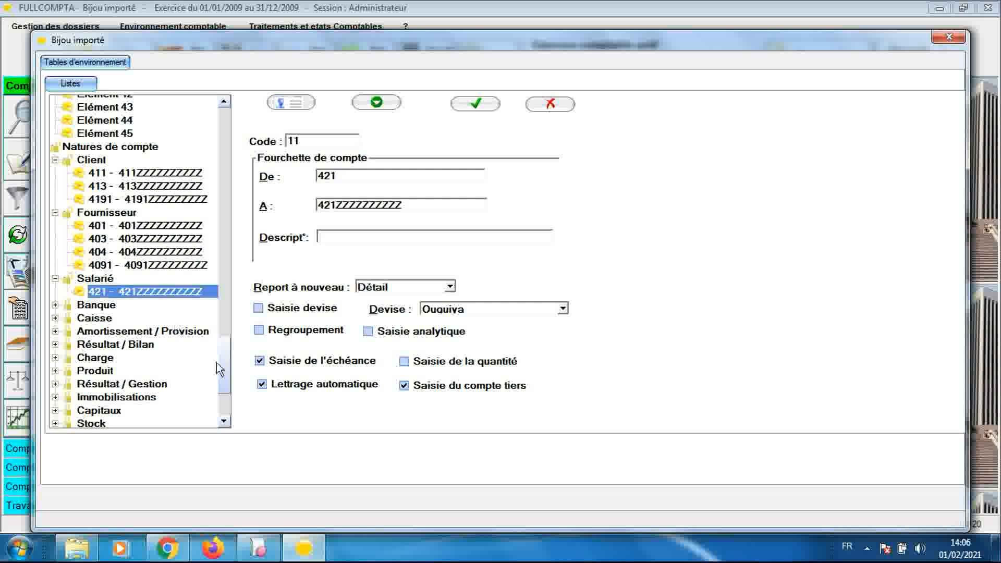
- Expand the Banque nature in FULLCOMPTA and open Banque in Sage 100's Nature de compte list to compare their account ranges
left_click_drag(223, 368, 222, 385)
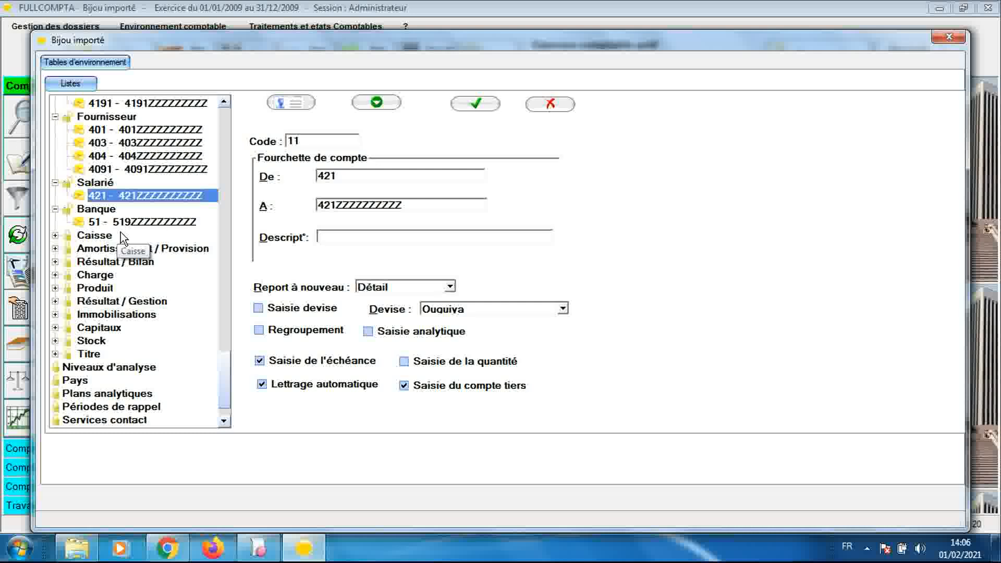
left_click(259, 547)
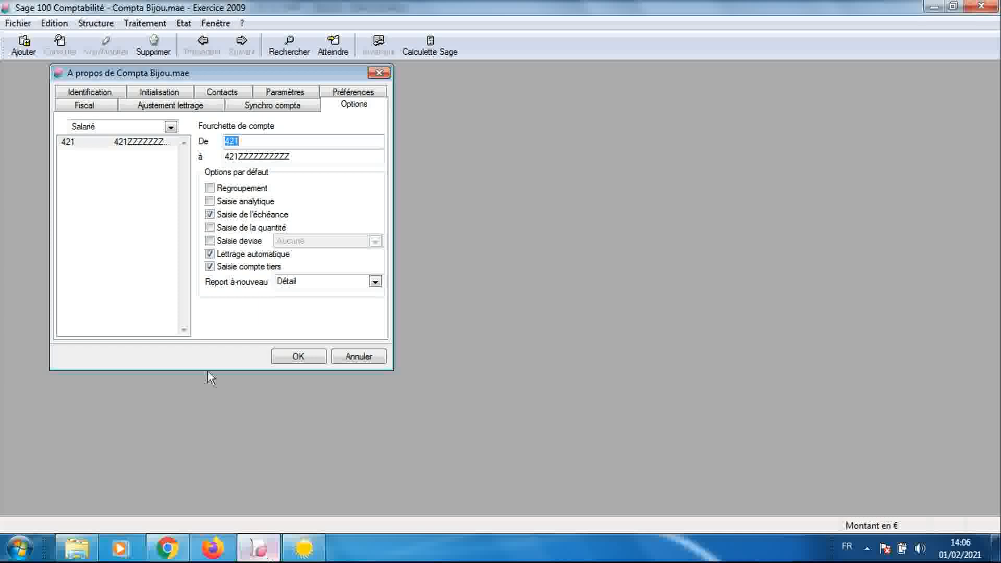
left_click(170, 127)
left_click(165, 139)
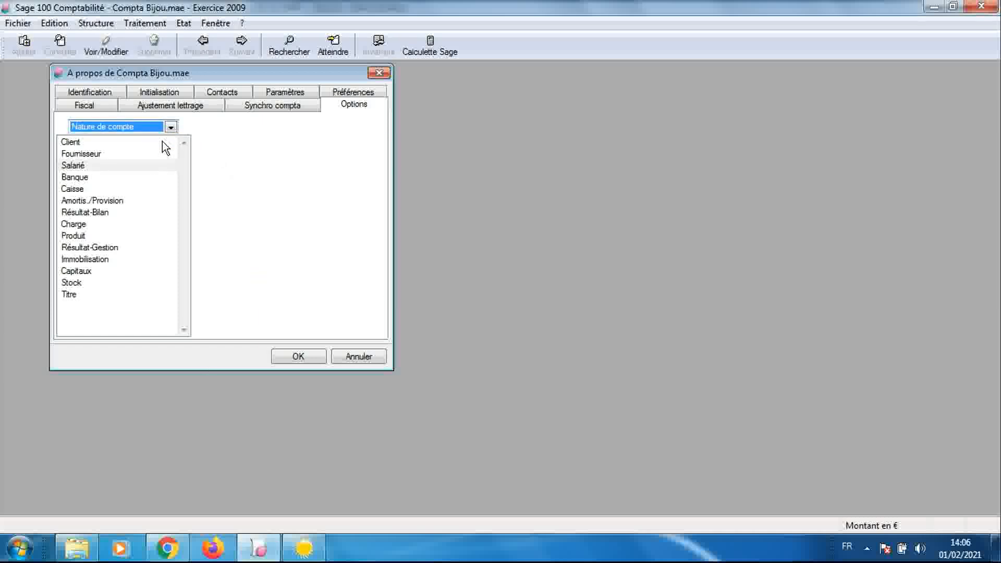
left_click(114, 177)
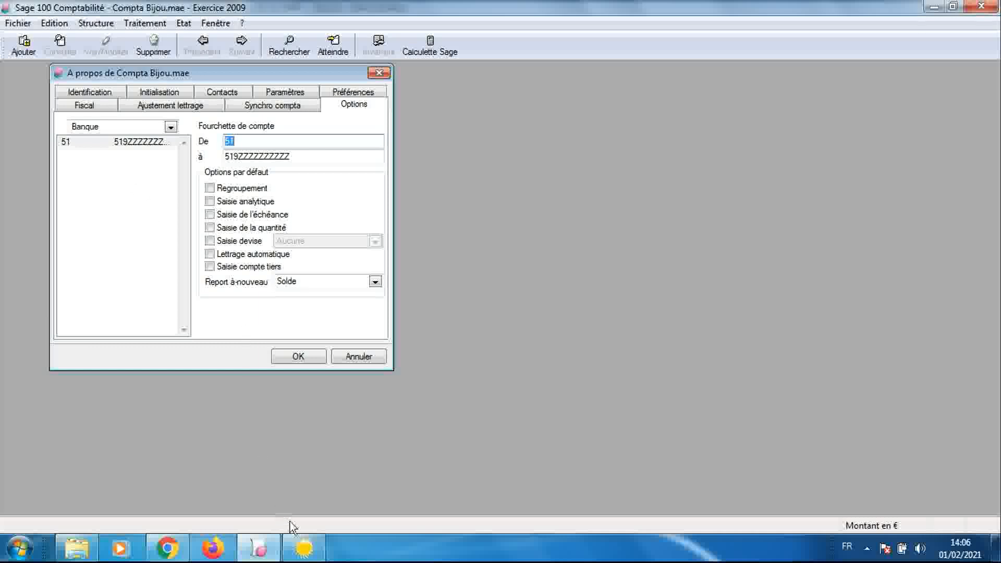
- Switch to FULLCOMPTA, expand the Caisse nature, and compare its account range with the Caisse nature in Sage 100
left_click(295, 552)
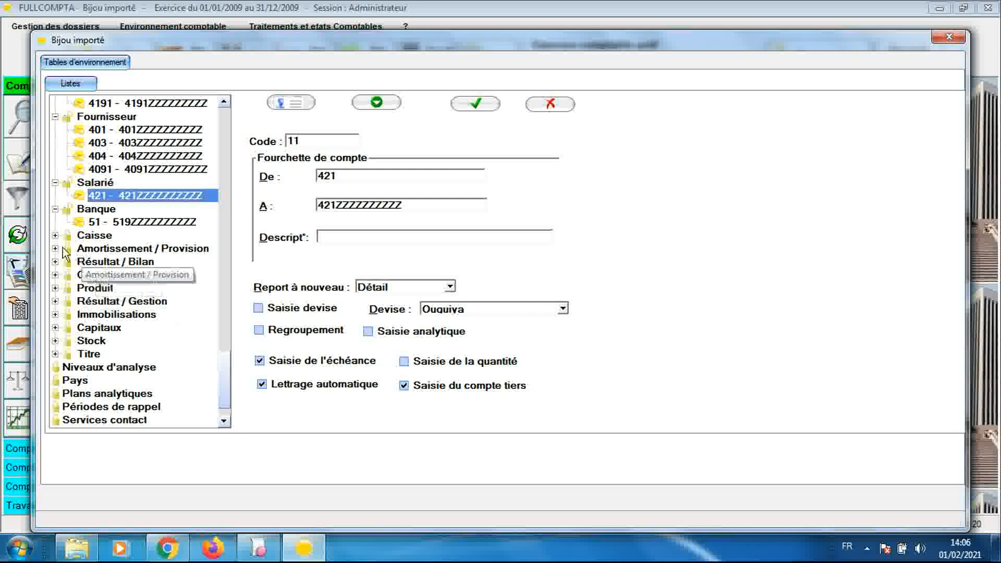
left_click(55, 235)
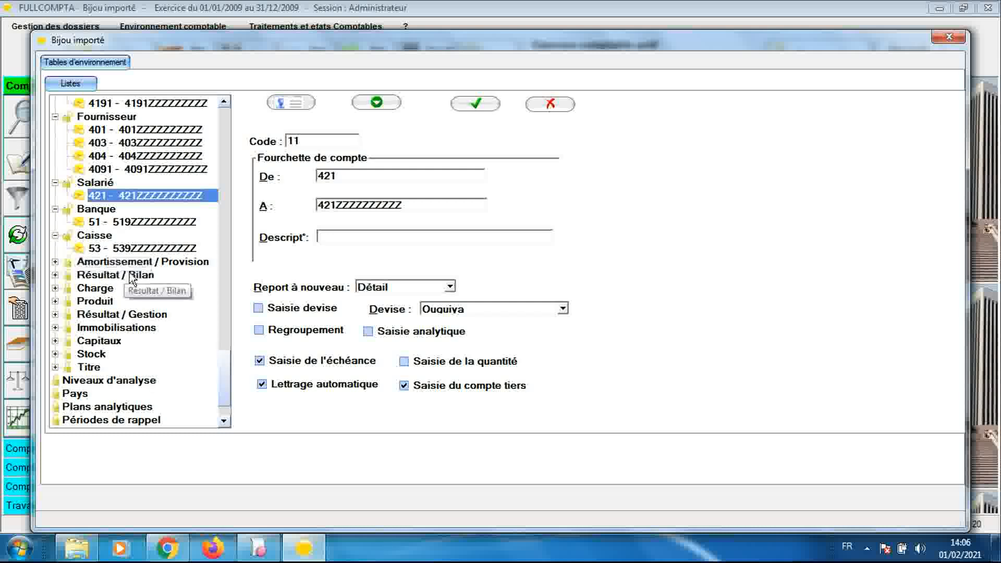
left_click(258, 547)
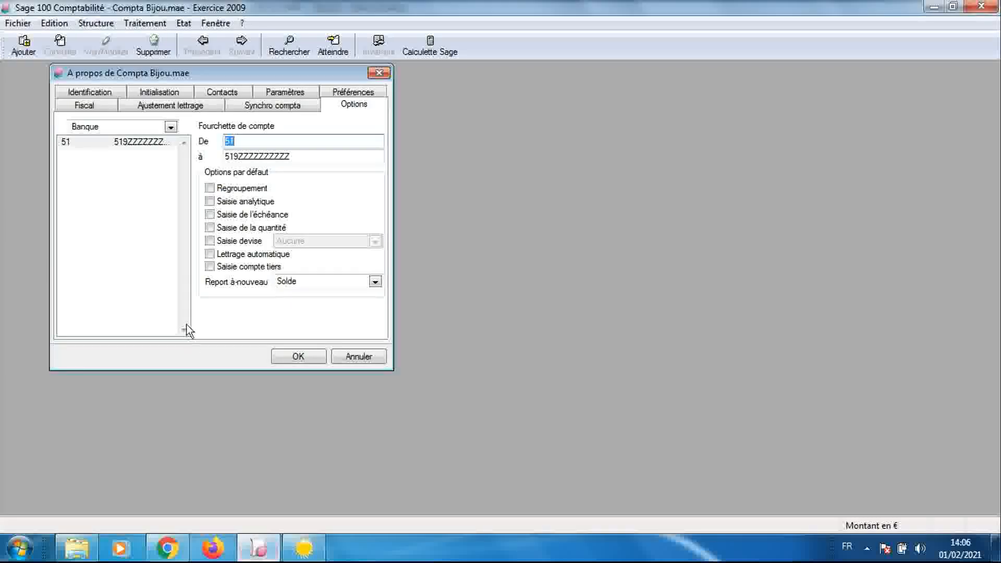
left_click(170, 127)
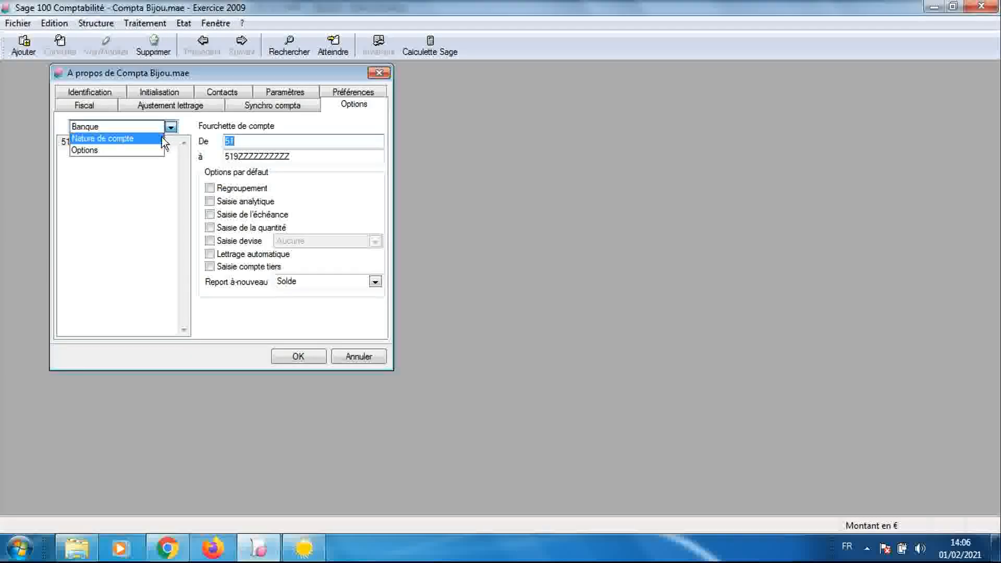
left_click(161, 137)
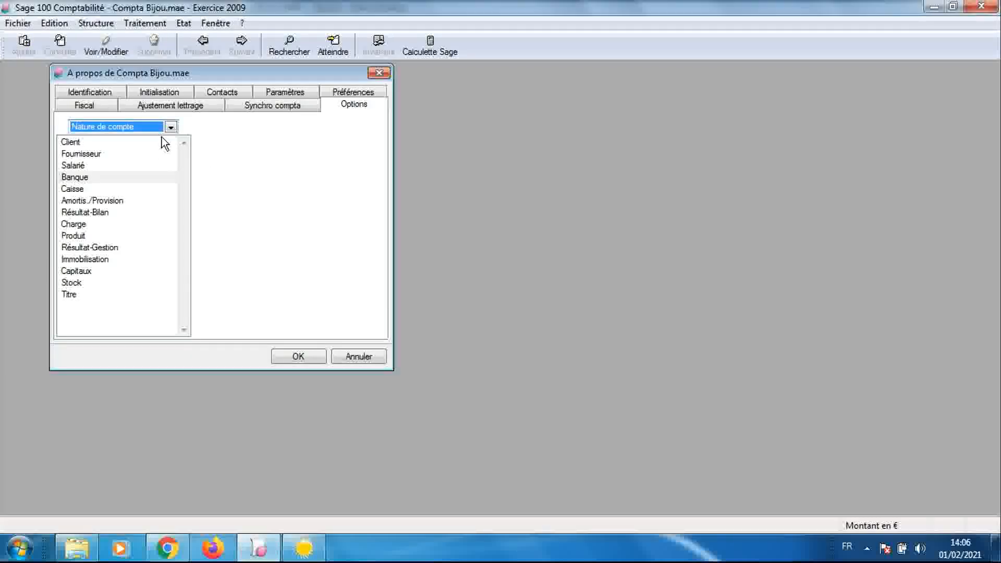
double_click(113, 188)
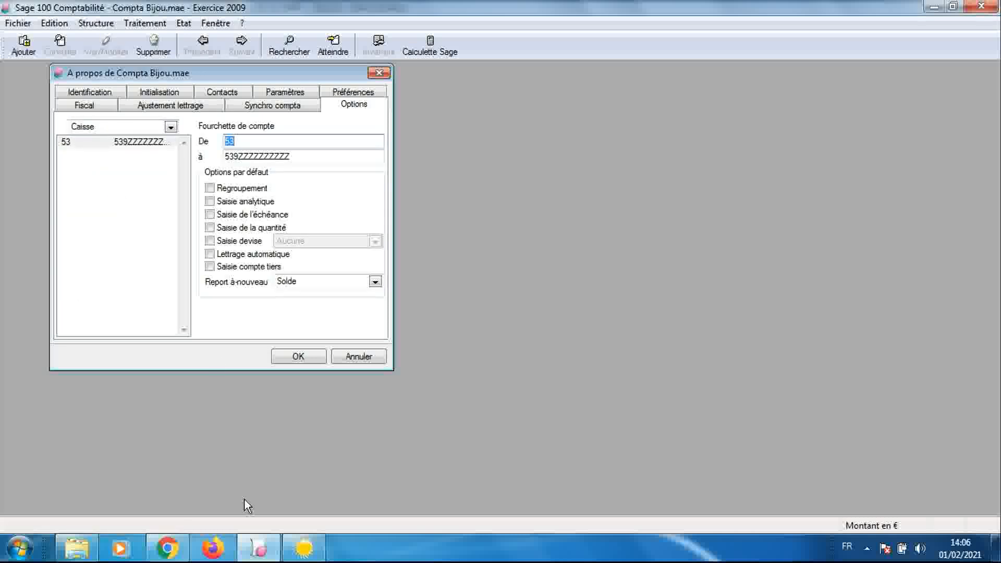
- Switch to FULLCOMPTA, expand Amortissement / Provision, and compare its account ranges with Amortis./Provision in Sage 100
left_click(304, 548)
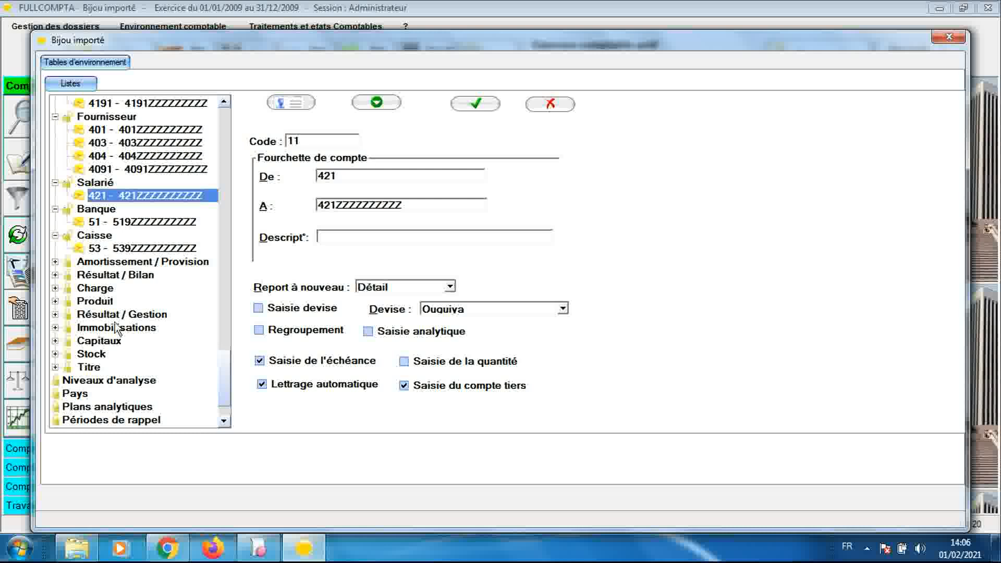
left_click(55, 262)
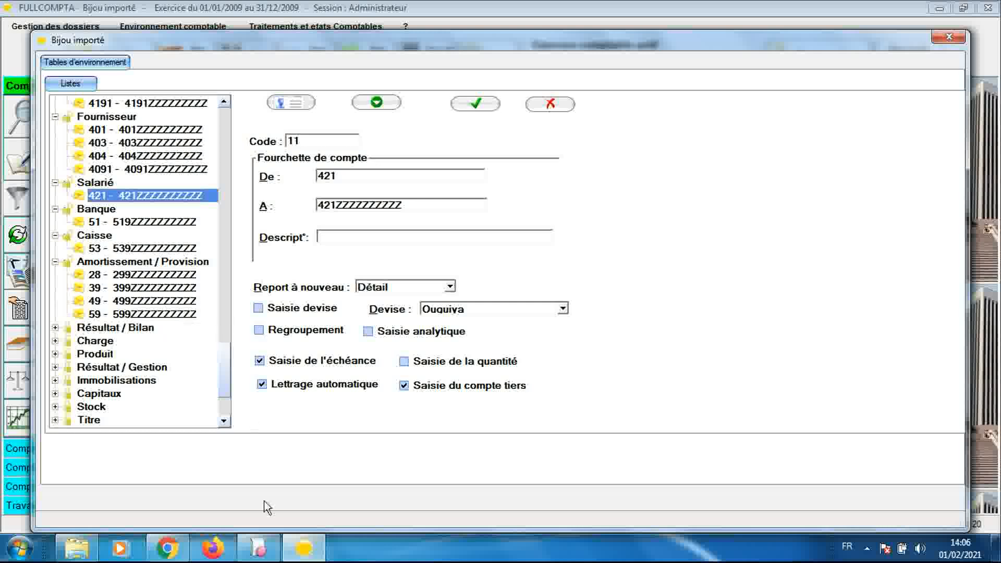
left_click(259, 548)
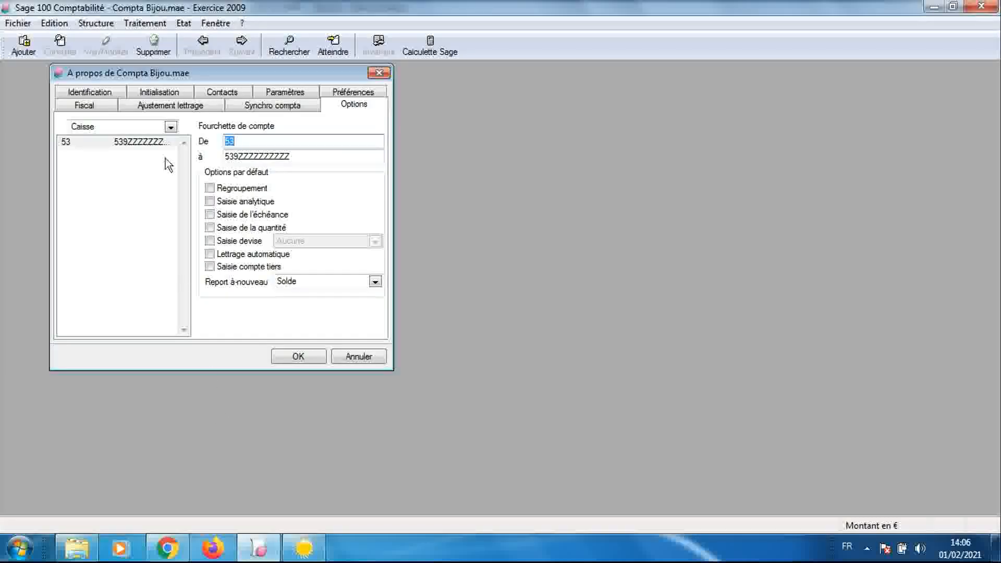
left_click(169, 127)
left_click(162, 137)
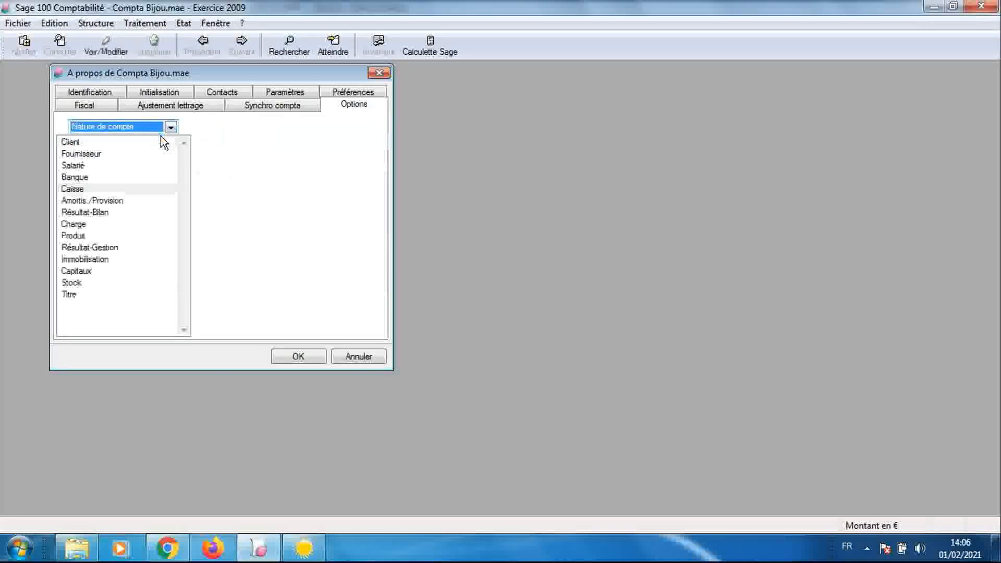
double_click(123, 202)
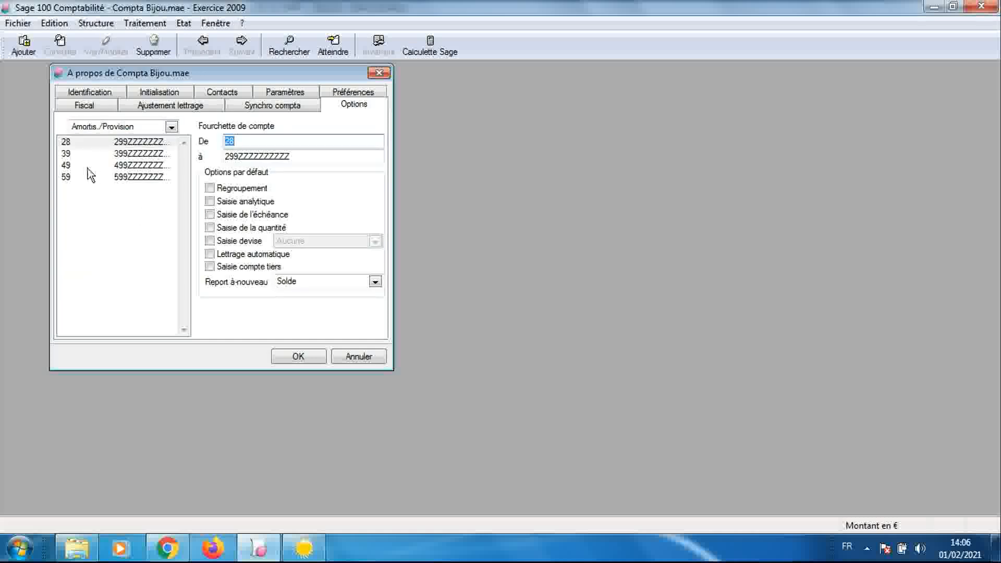
- Switch to FULLCOMPTA, expand every account nature from Résultat / Bilan through Titre, and view the options of Titre's 50 range
left_click(305, 547)
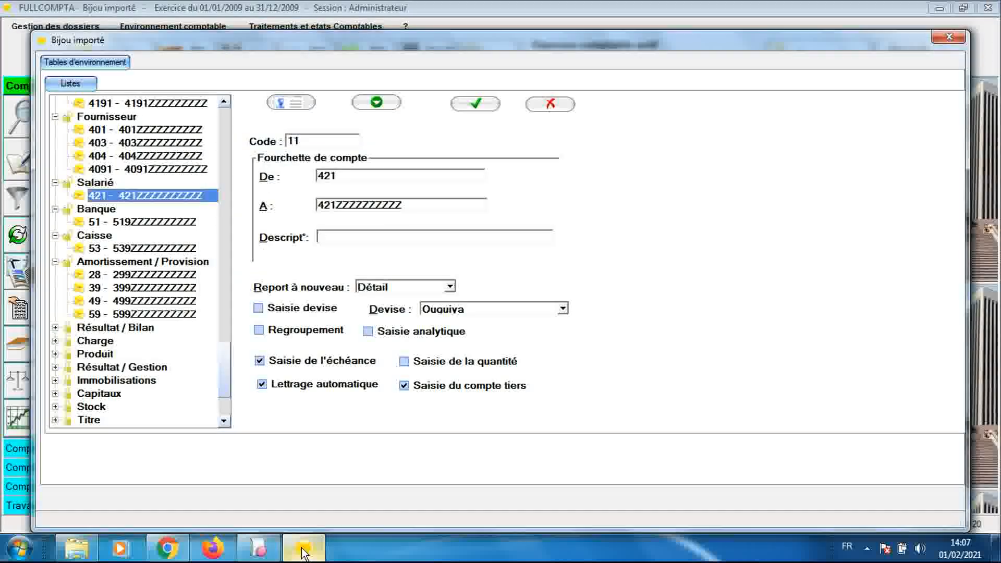
left_click(55, 327)
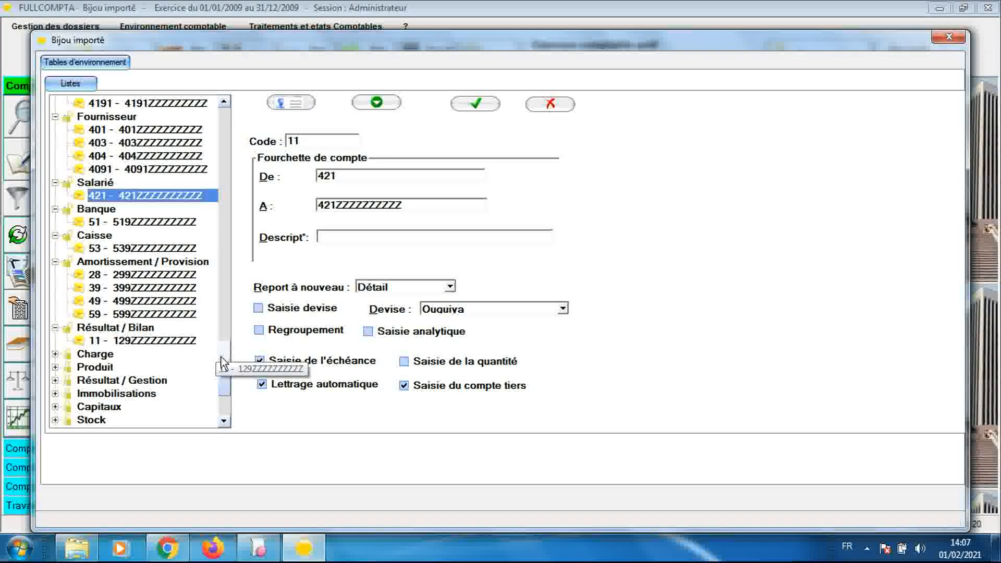
left_click_drag(221, 359, 221, 379)
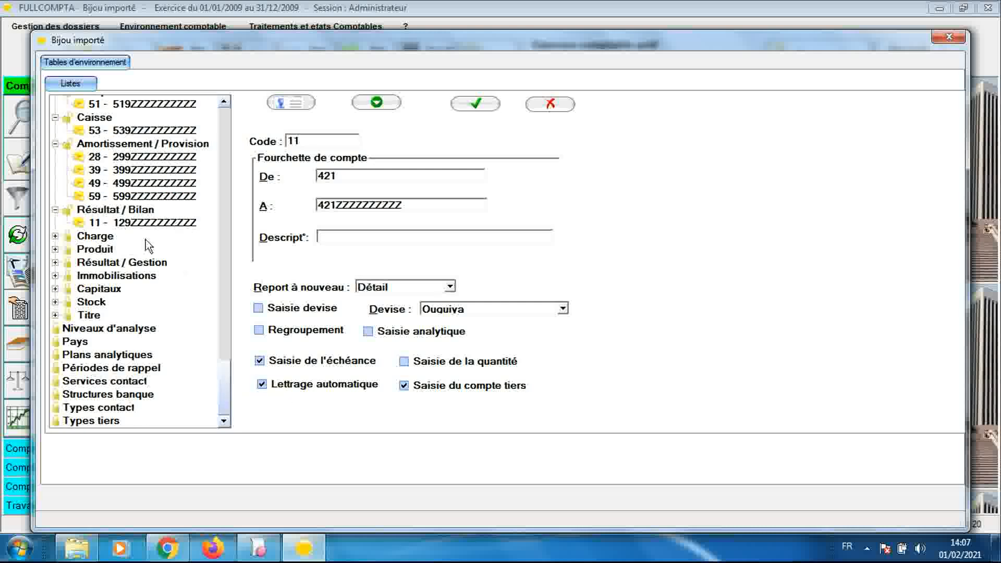
left_click(56, 236)
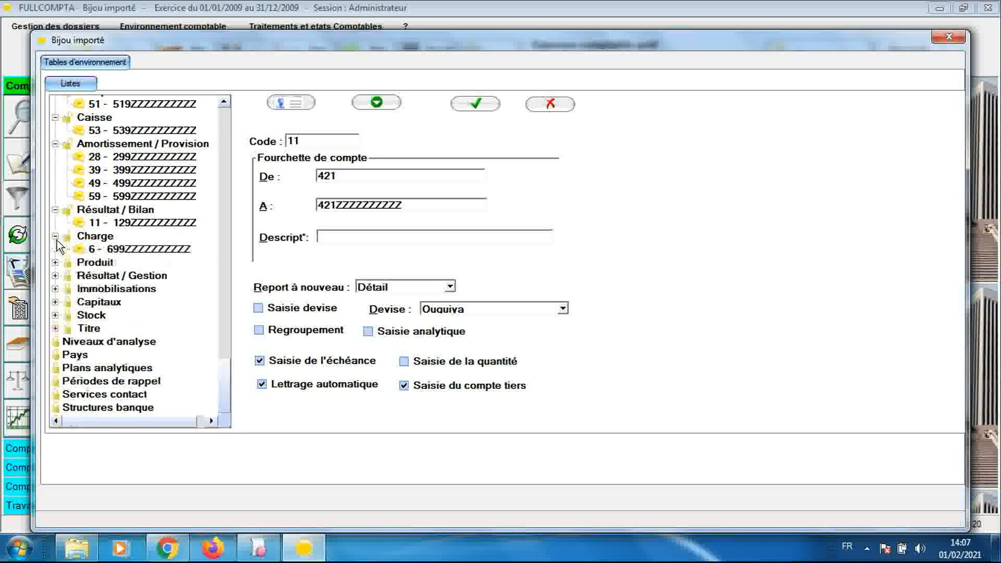
left_click(56, 262)
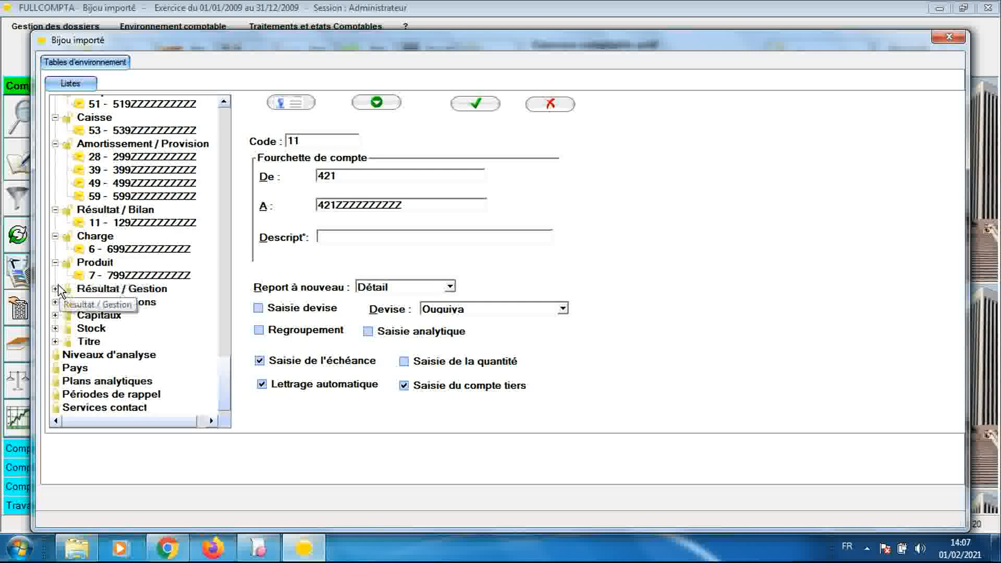
left_click(55, 288)
left_click(55, 315)
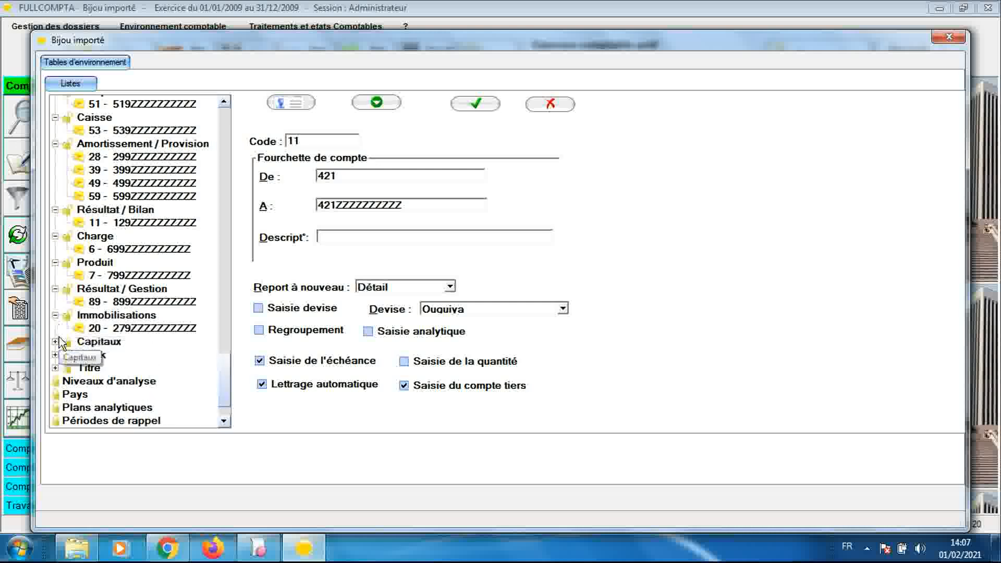
left_click(55, 341)
left_click(56, 382)
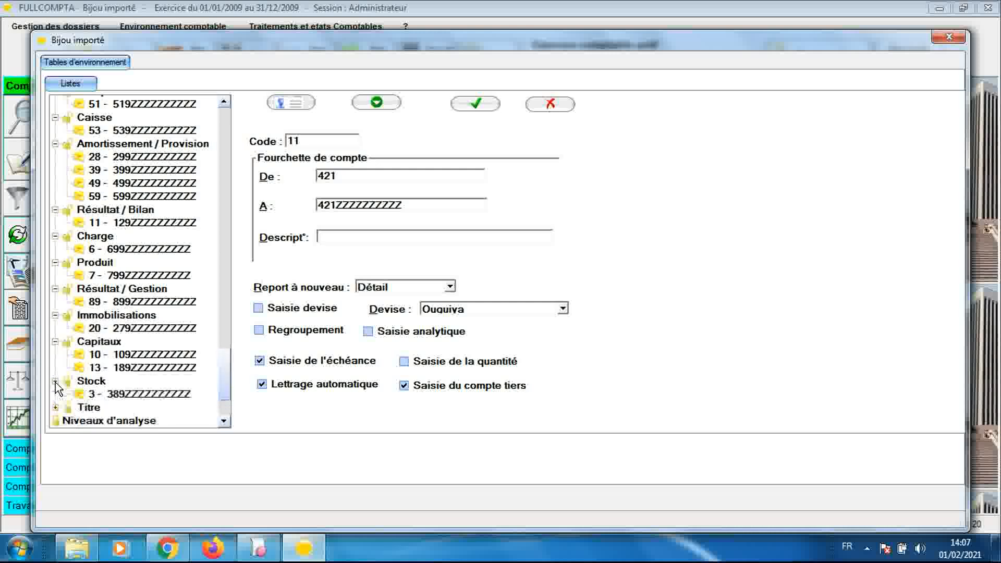
left_click(55, 408)
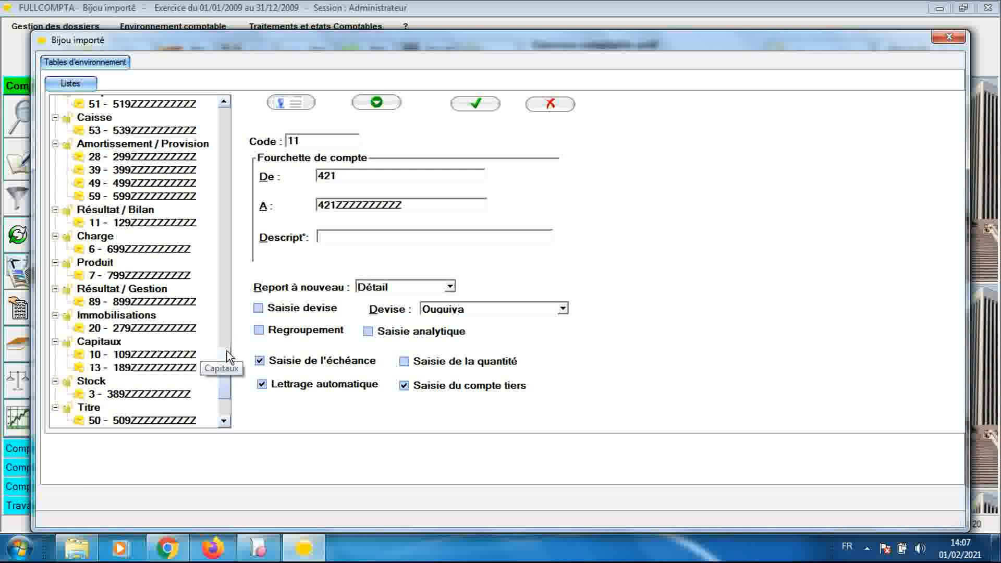
mouse_move(227, 352)
left_mouse_down()
mouse_move(227, 371)
mouse_move(216, 208)
mouse_move(230, 366)
left_mouse_up()
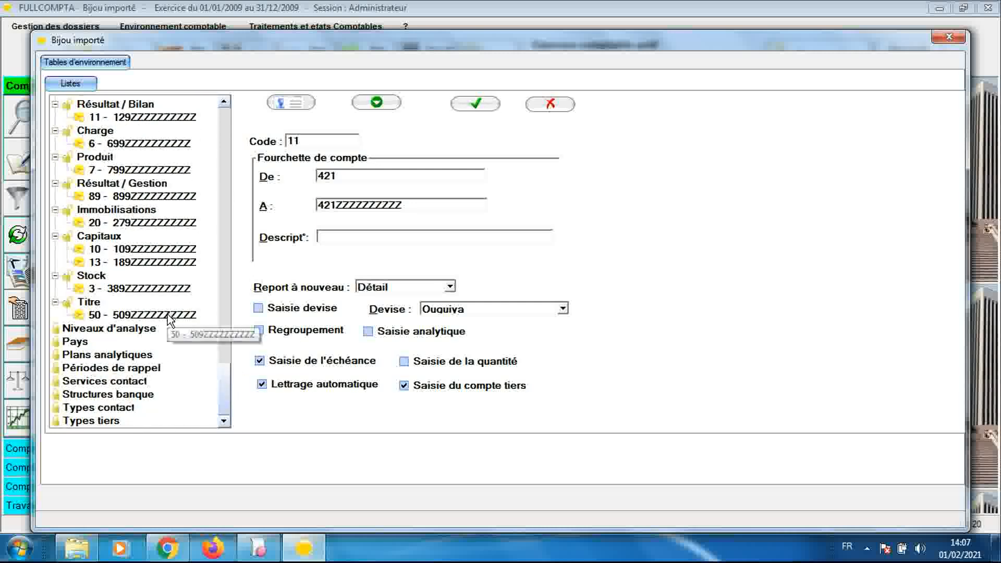
left_click(170, 317)
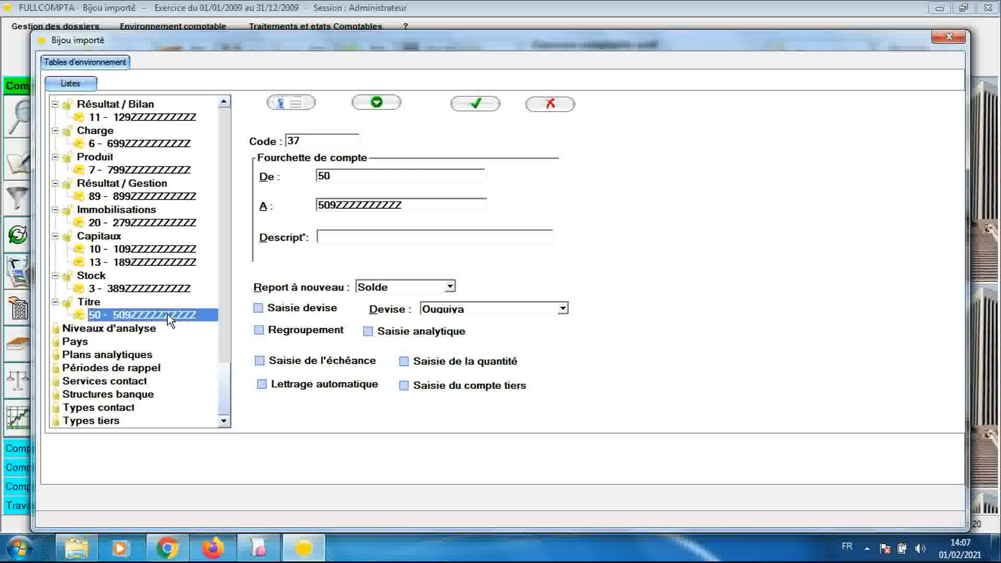
- Switch to Sage 100 and examine the account ranges and default options of the Résultat-Bilan and Charge natures
left_click(258, 547)
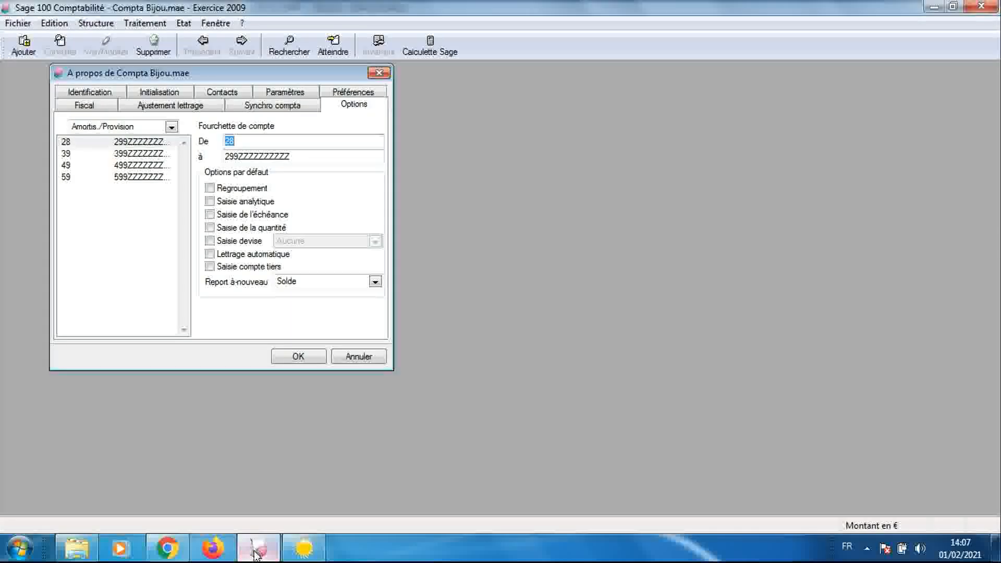
left_click(171, 127)
left_click(159, 138)
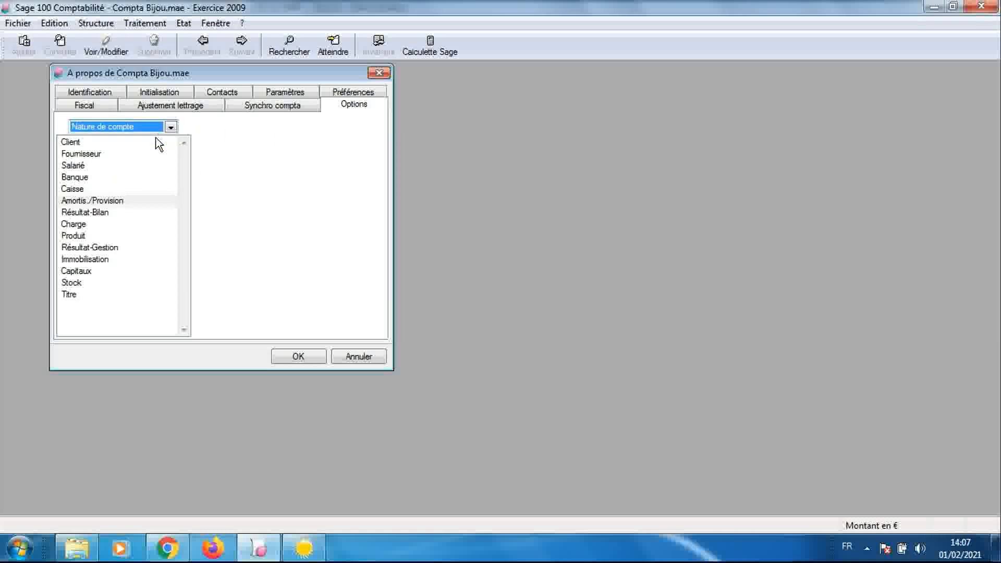
double_click(108, 212)
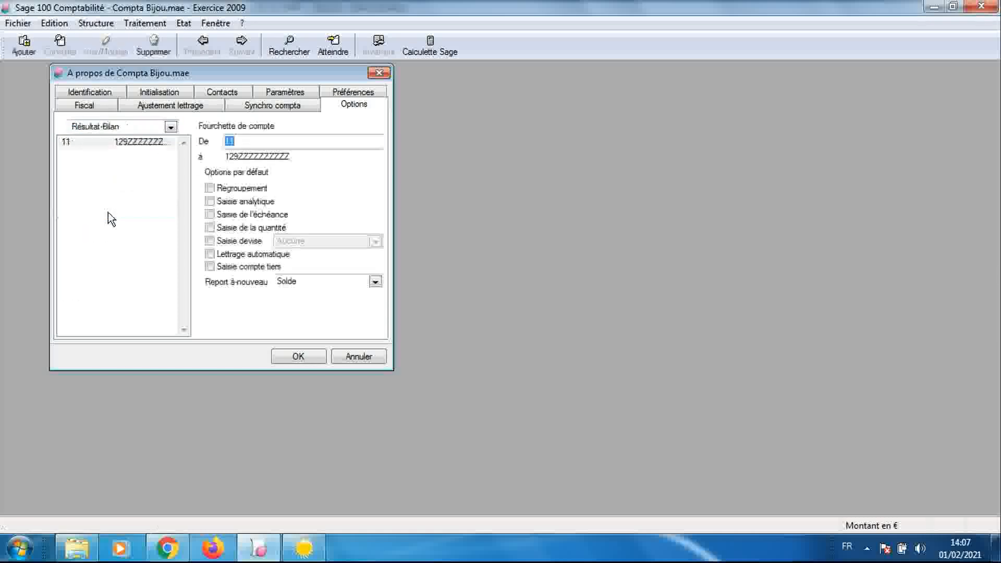
left_click(171, 127)
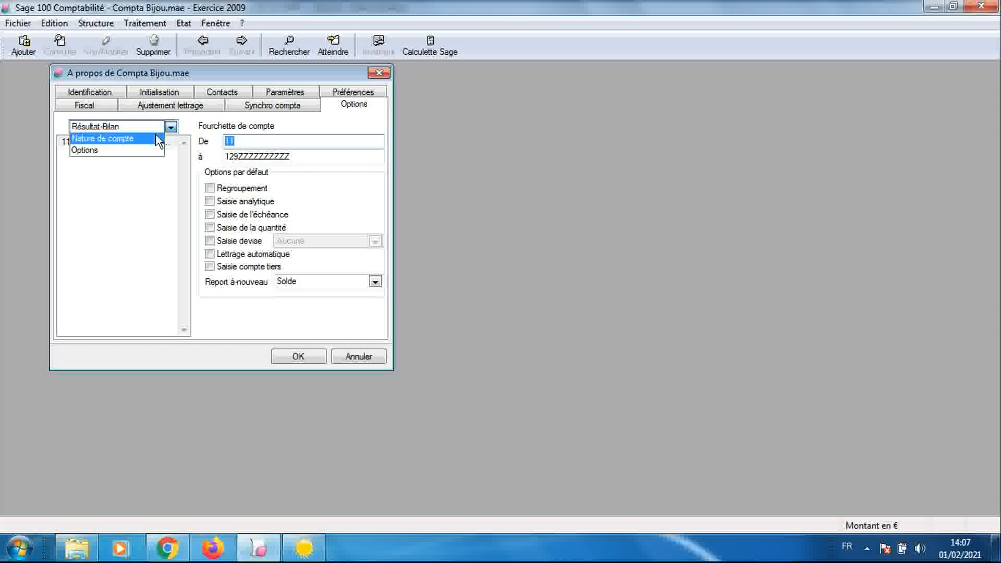
left_click(158, 139)
left_click(105, 226)
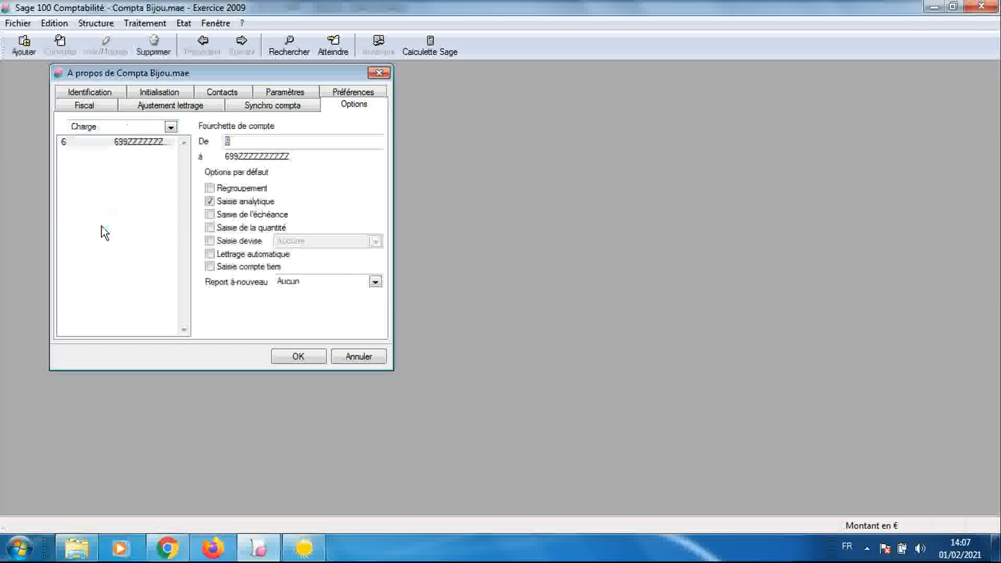
- Open the Produit and Résultat-Gestion natures in turn to examine their account ranges and default options
left_click(170, 127)
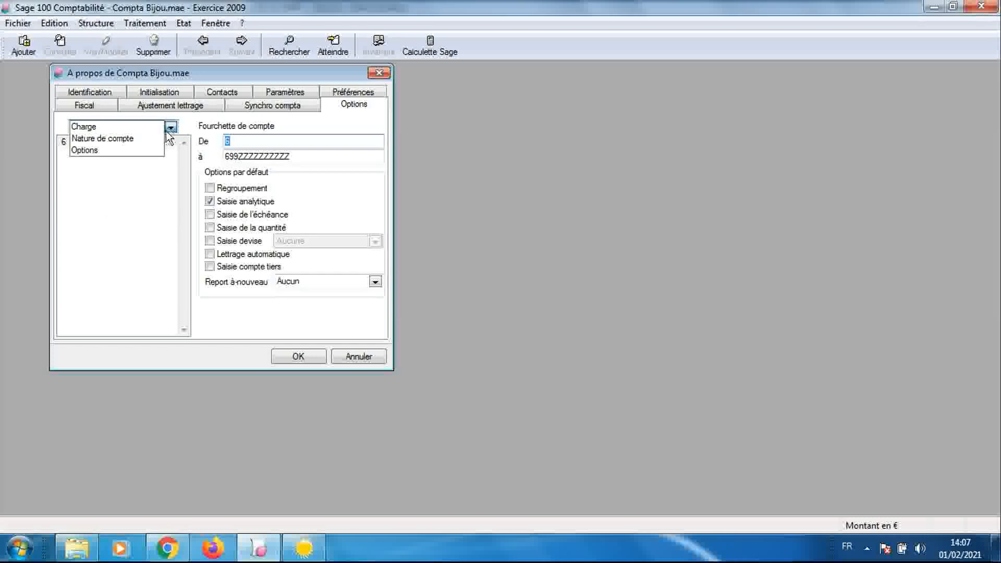
left_click(158, 138)
left_click(95, 235)
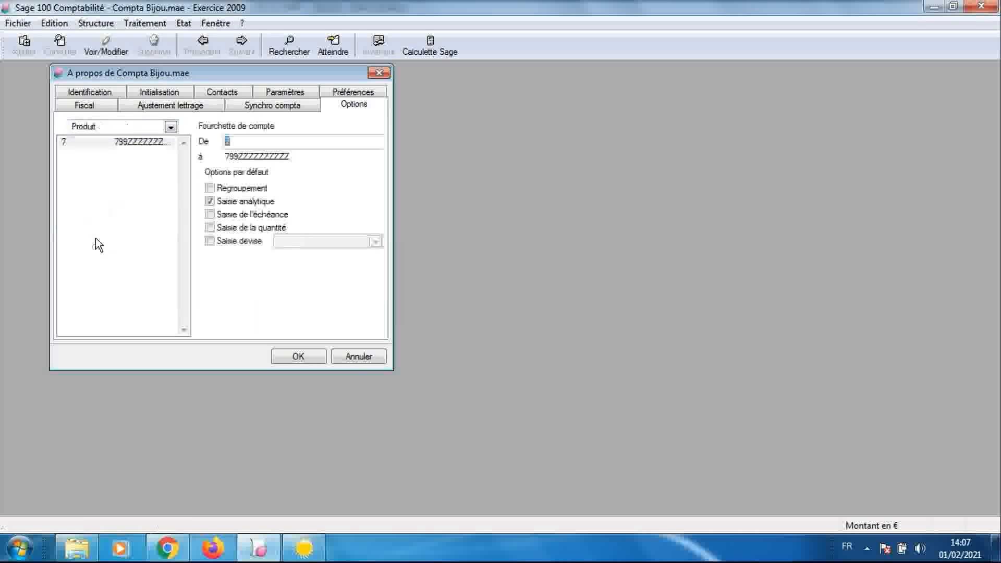
left_click(170, 128)
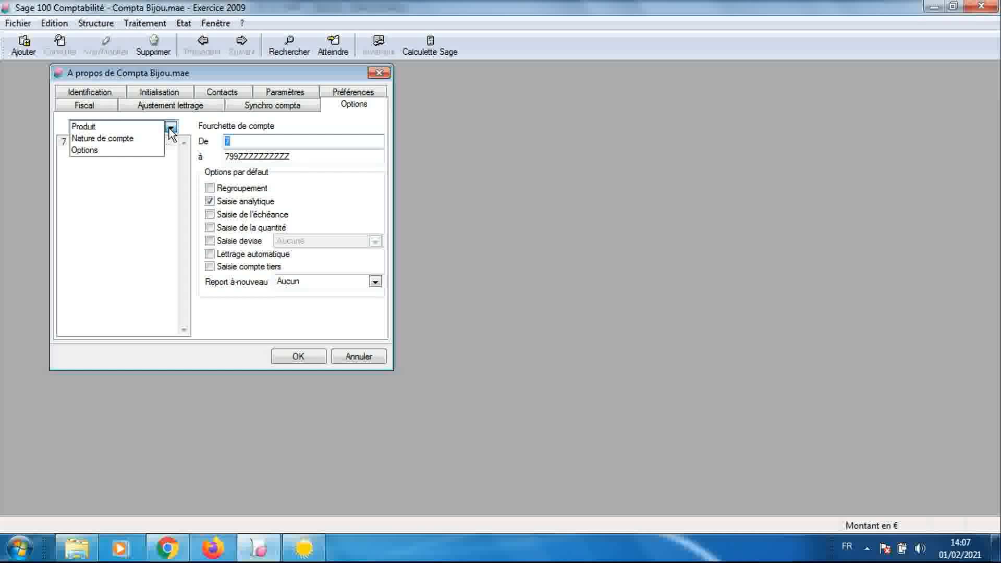
left_click(159, 137)
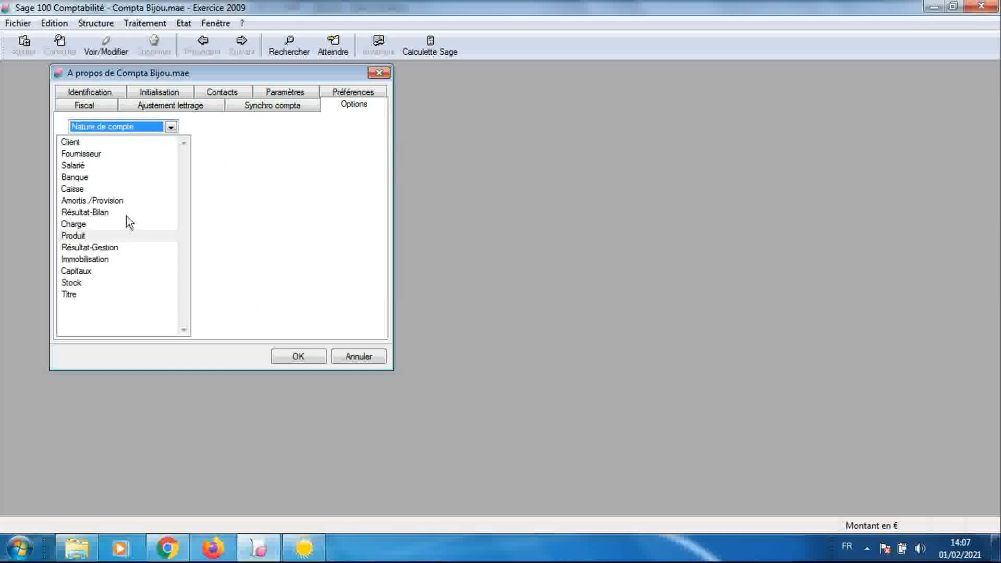
double_click(111, 248)
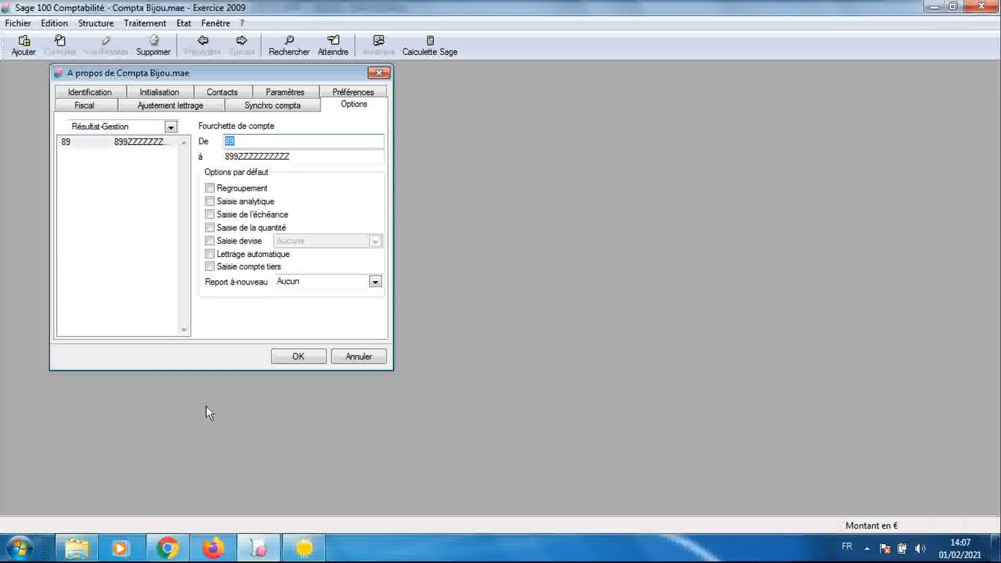
- Switch to FULLCOMPTA and review the expanded Natures de compte tree from Client downward
left_click(303, 548)
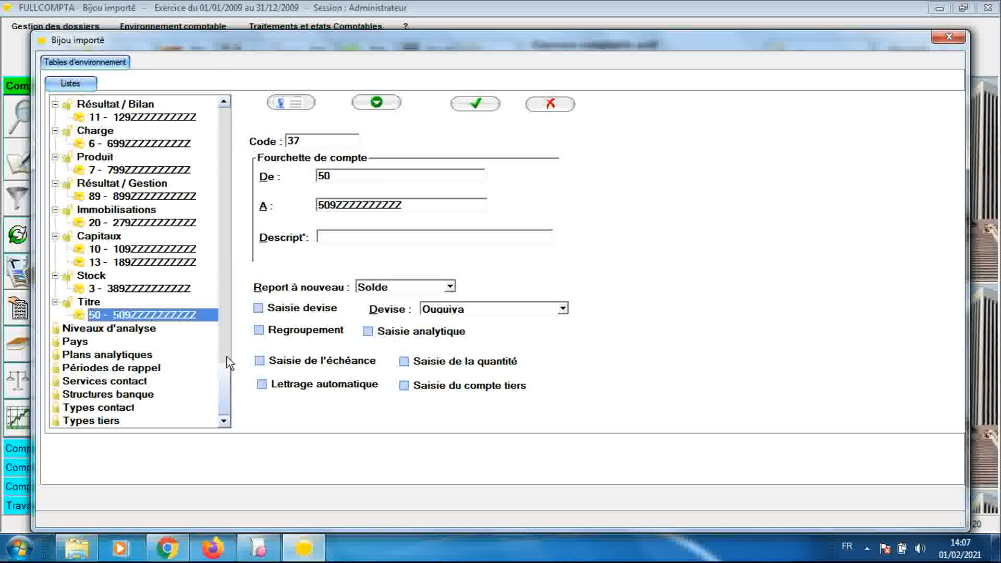
scroll(226, 357, "up", 8)
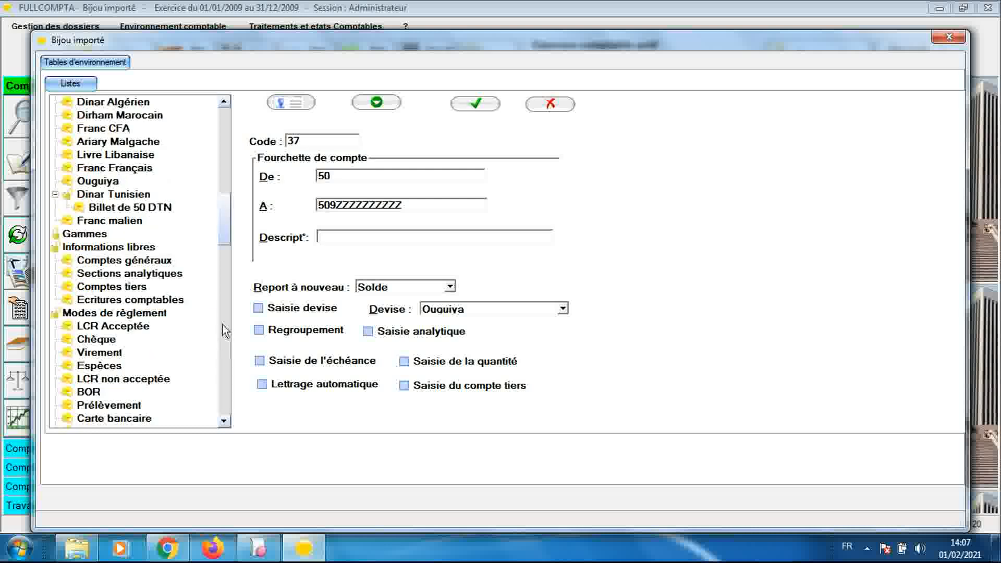
left_click_drag(225, 256, 227, 369)
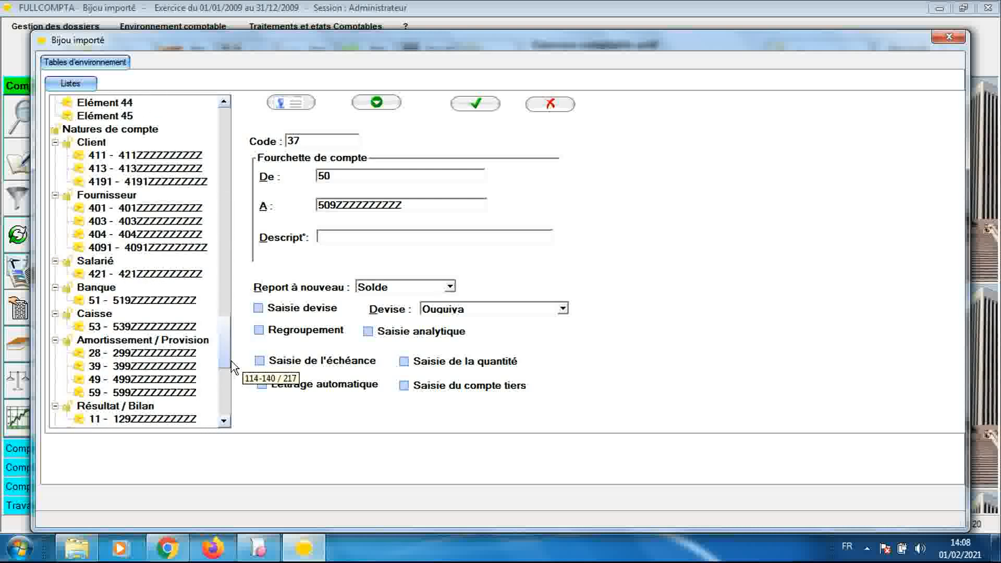
- Switch to Sage 100, return to the main Options list, and open Niveau d'analyse
left_click(257, 550)
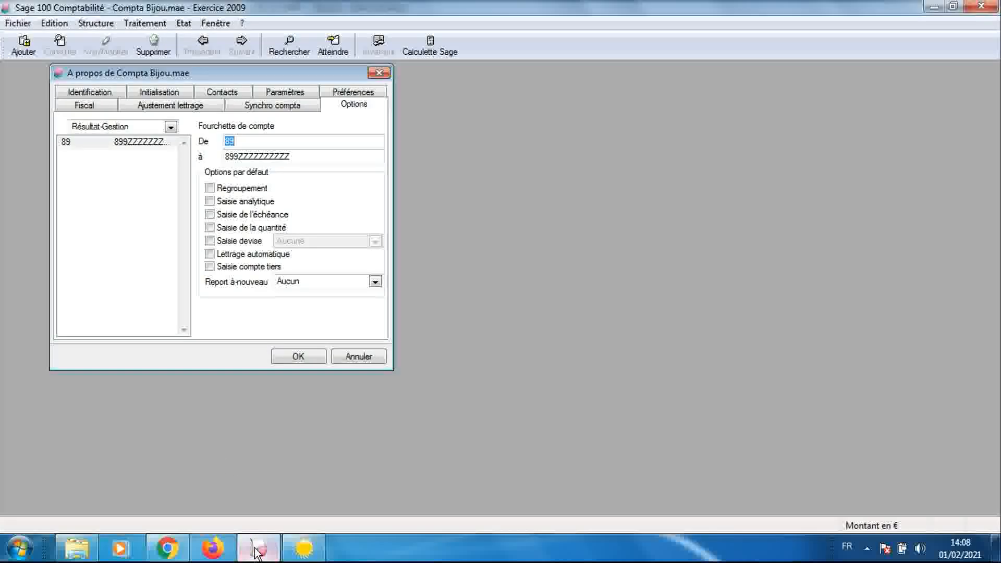
left_click(170, 127)
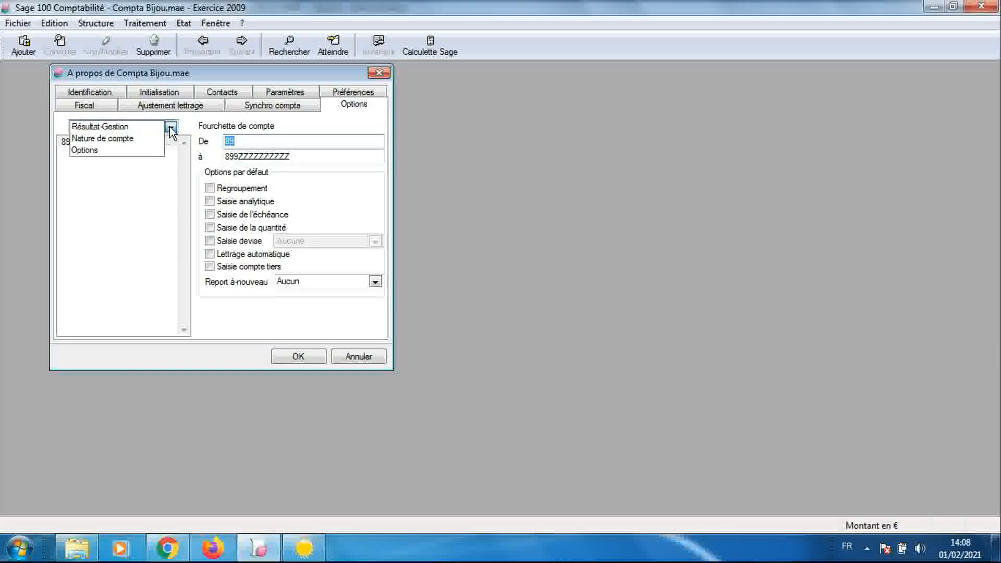
left_click(151, 149)
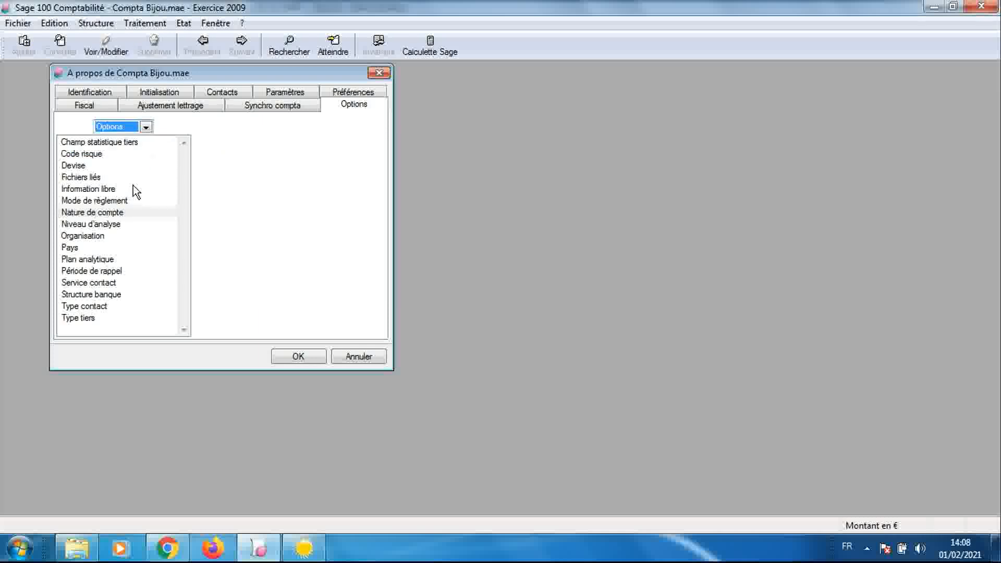
double_click(127, 225)
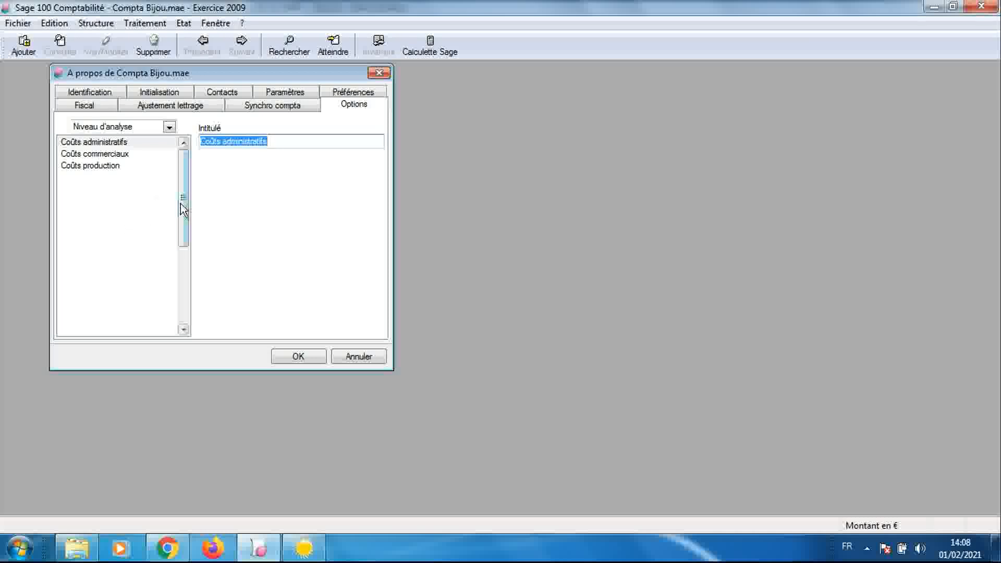
- Go through the Niveau d'analyse entries from Coûts administratifs to the last row and open that row's Intitulé for editing
left_click_drag(180, 204, 181, 159)
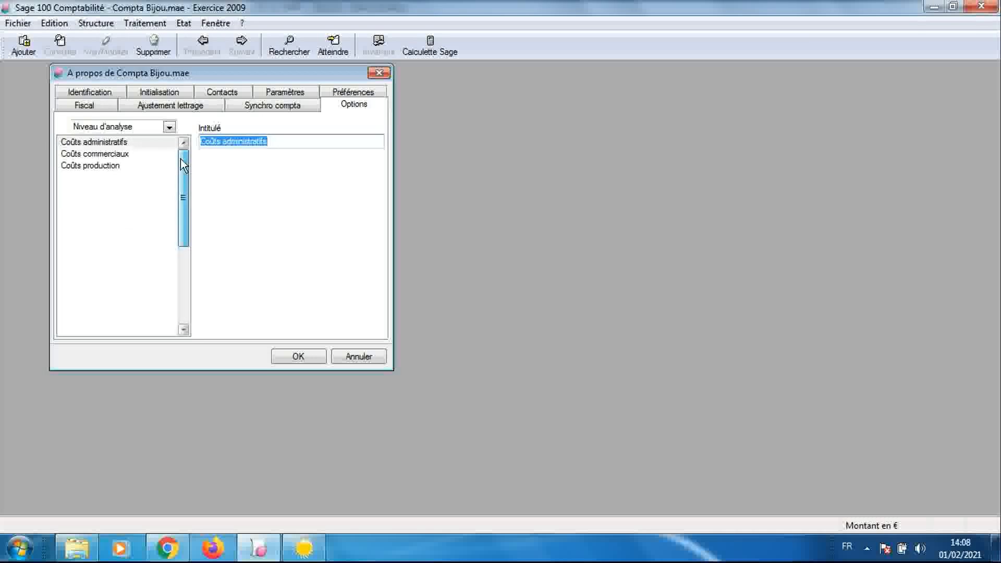
left_click(128, 142)
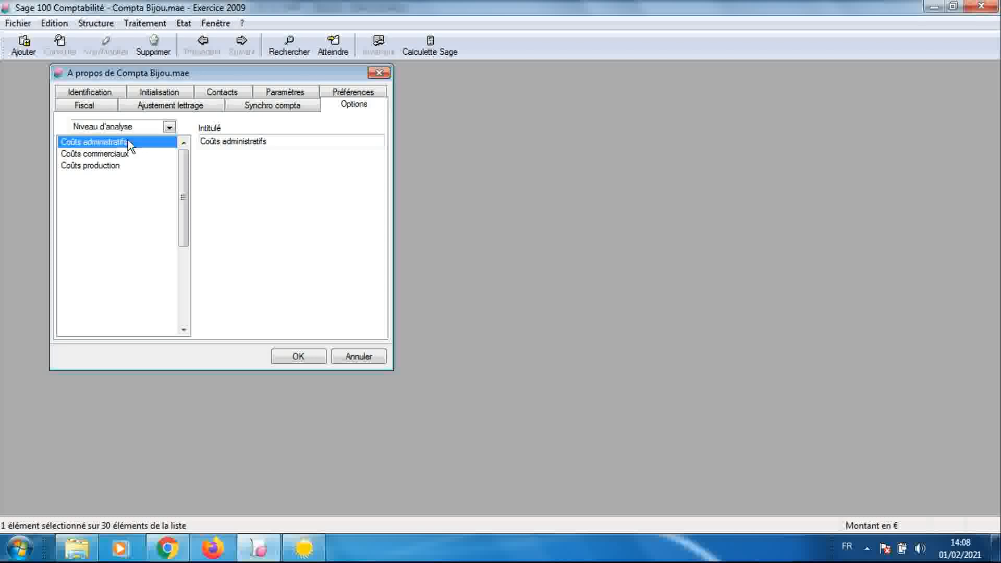
key("Down")
key("Down")
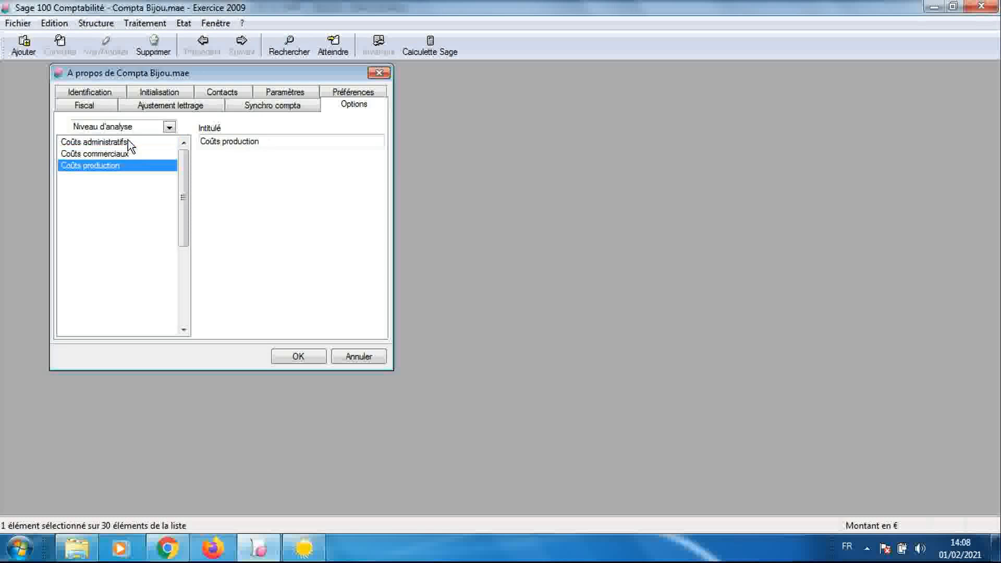
key("Down")
key("Down")
key("Down")
key("Down")
key("Down")
key("Down")
key("Down")
key("Down")
key("Down")
key("Down")
key("Down")
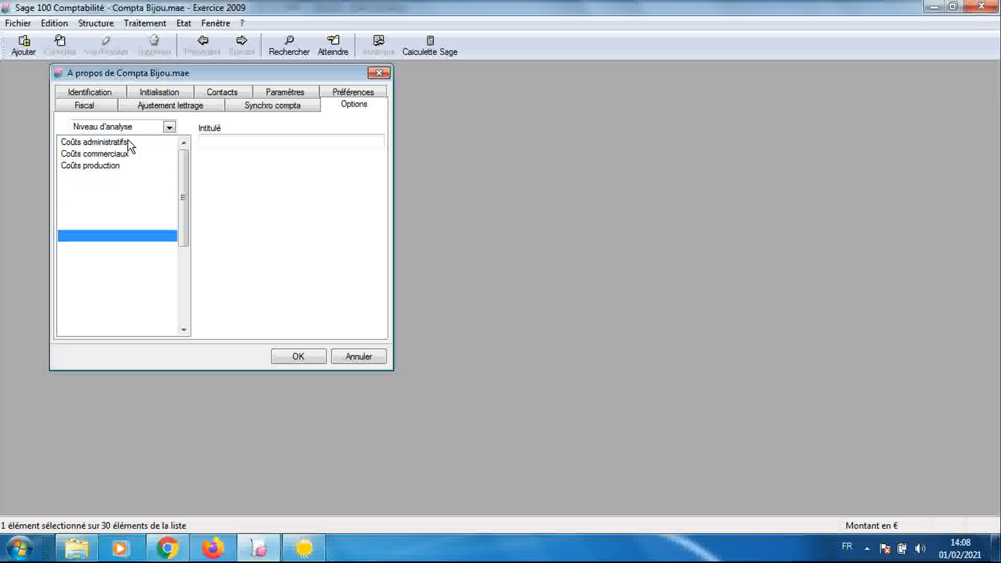
key("Down")
key("Down")
key("Down")
key("Down")
key("Down")
key("Down")
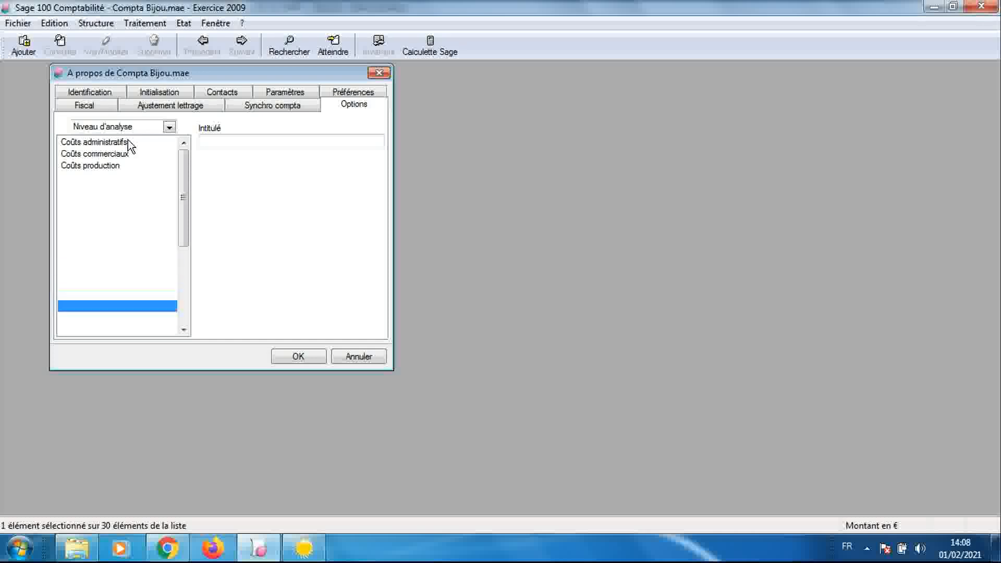
key("Down")
key("Down")
key("Down")
key("Down")
key("Down")
key("Down")
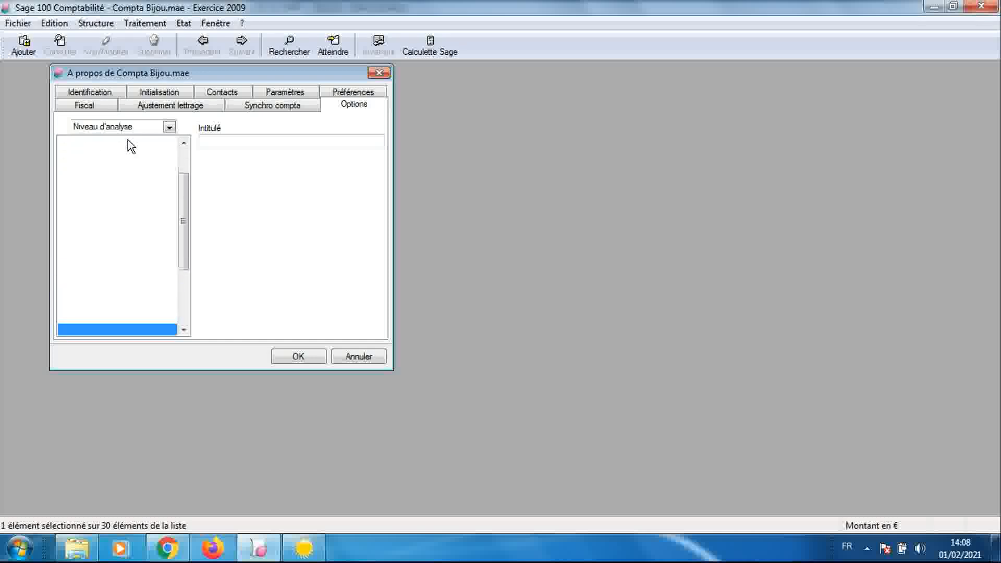
key("Down")
key("Down")
key("Down")
key("Down")
key("Down")
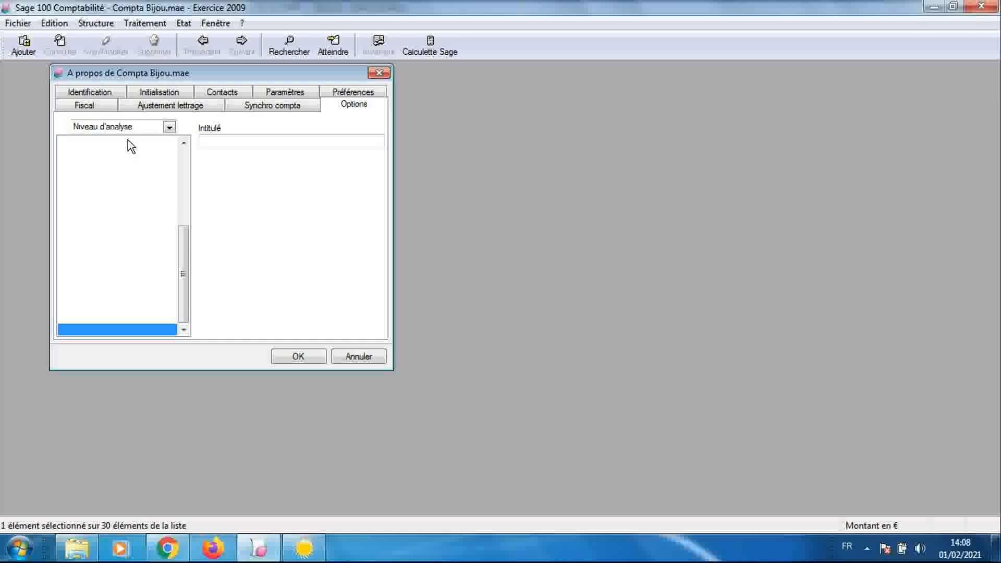
left_click(242, 137)
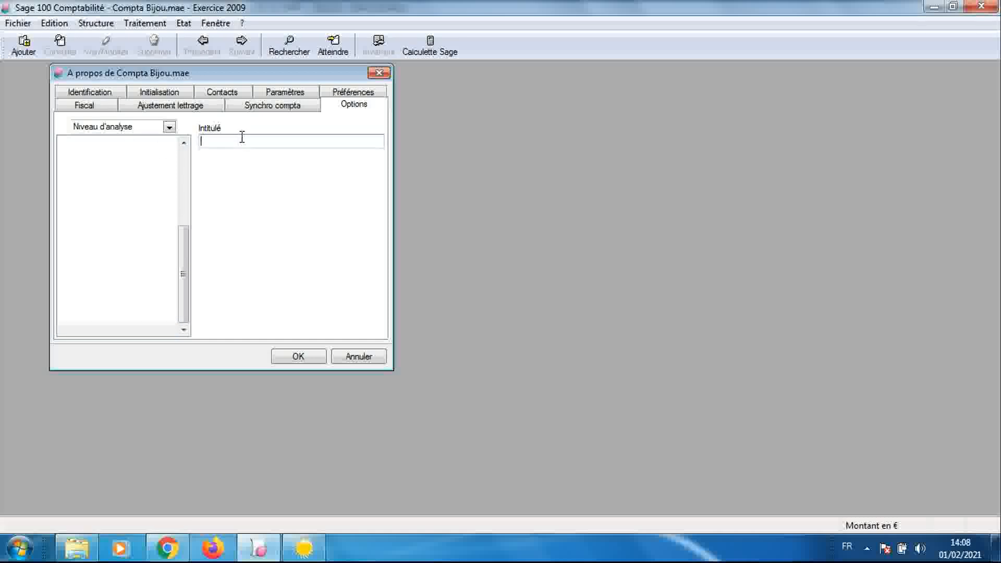
- Name the last Niveau d'analyse row 30 and check the end of the list
type("3")
key("Return")
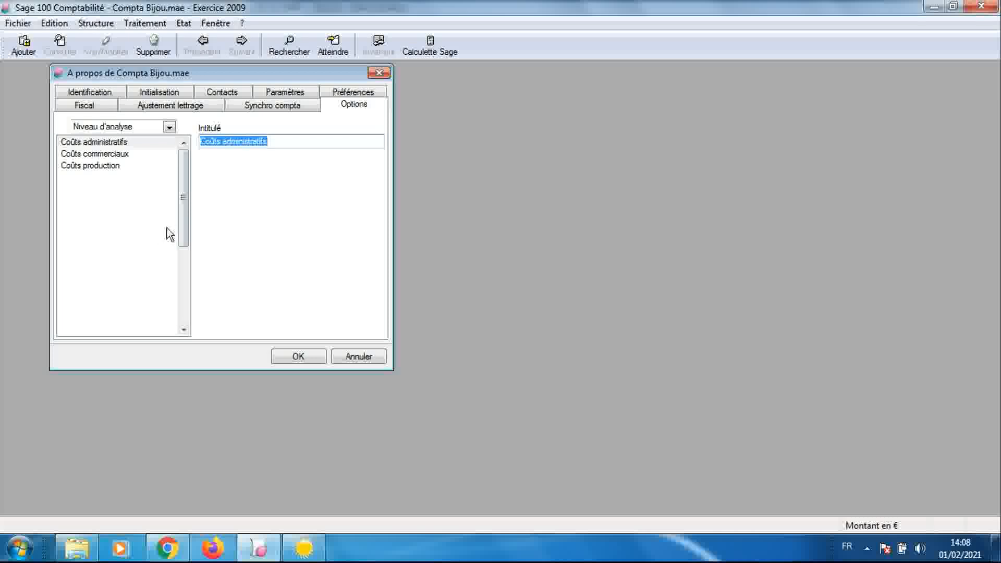
left_click_drag(183, 204, 184, 301)
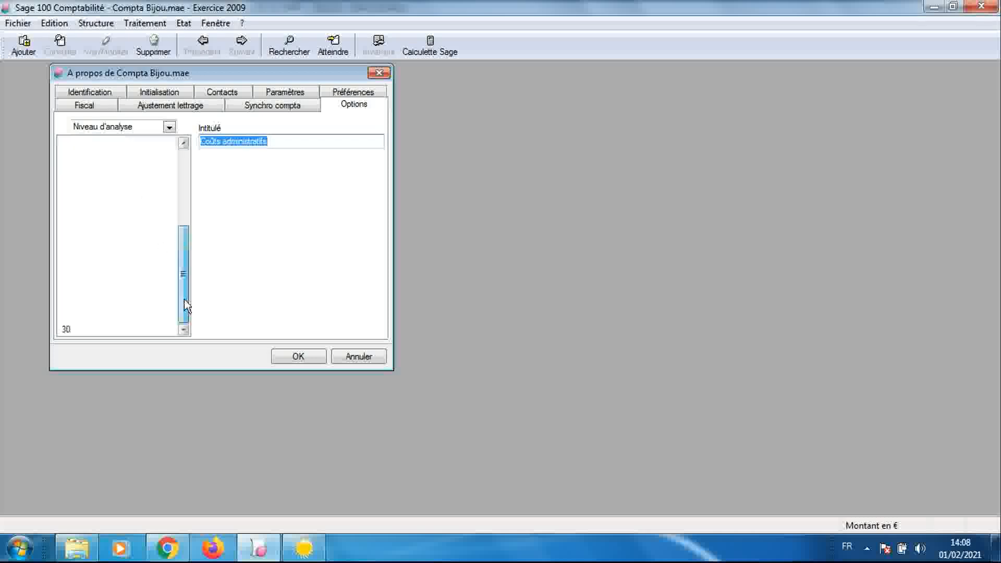
- Switch to FULLCOMPTA, expand Niveaux d'analyse and open Coûts administratifs
left_click(304, 547)
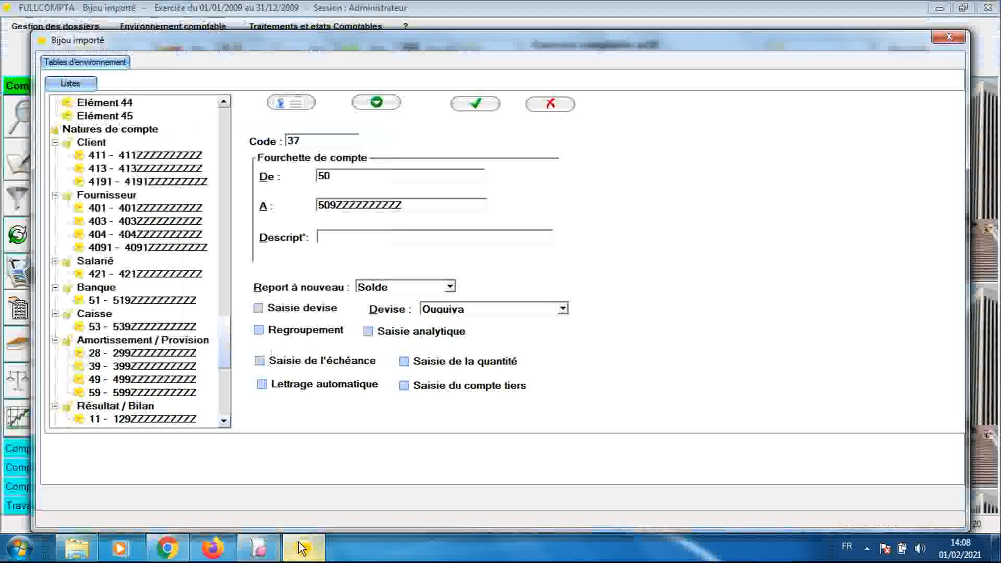
left_click_drag(225, 363, 227, 411)
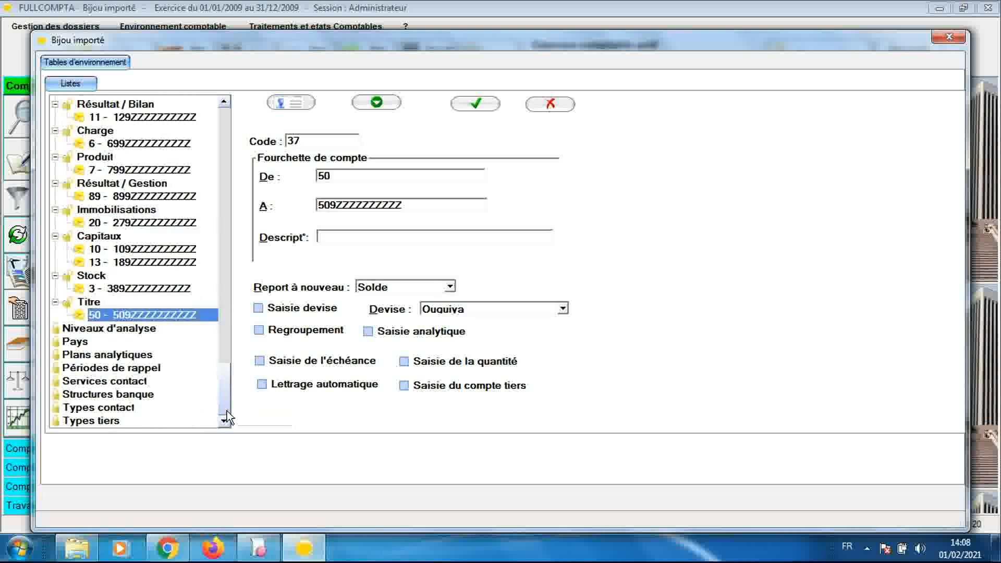
left_click(135, 330)
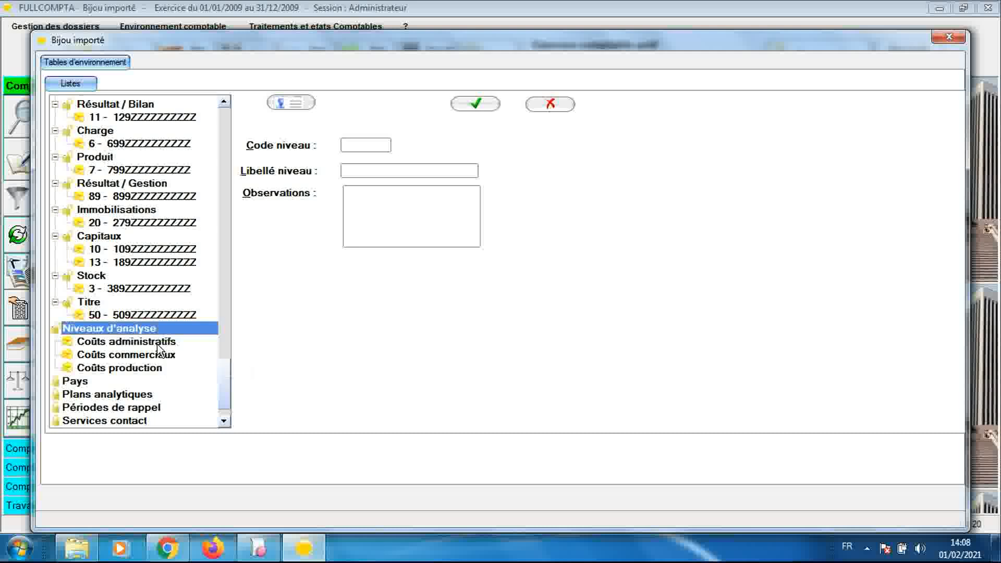
left_click(156, 343)
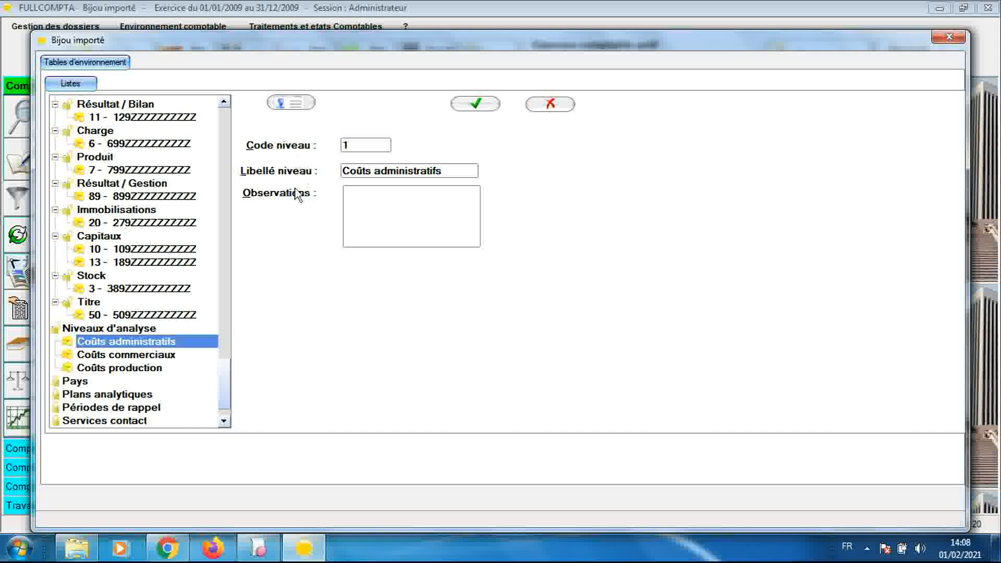
- Add new analysis levels one after another under Niveaux d'analyse, from code 4 up to code 47
left_click(300, 107)
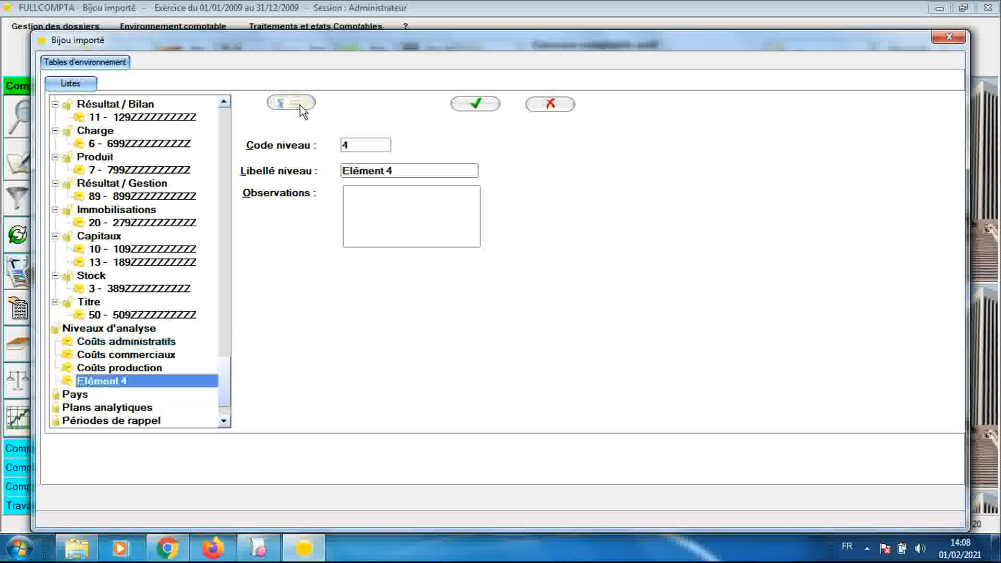
left_click(300, 105)
left_click(300, 106)
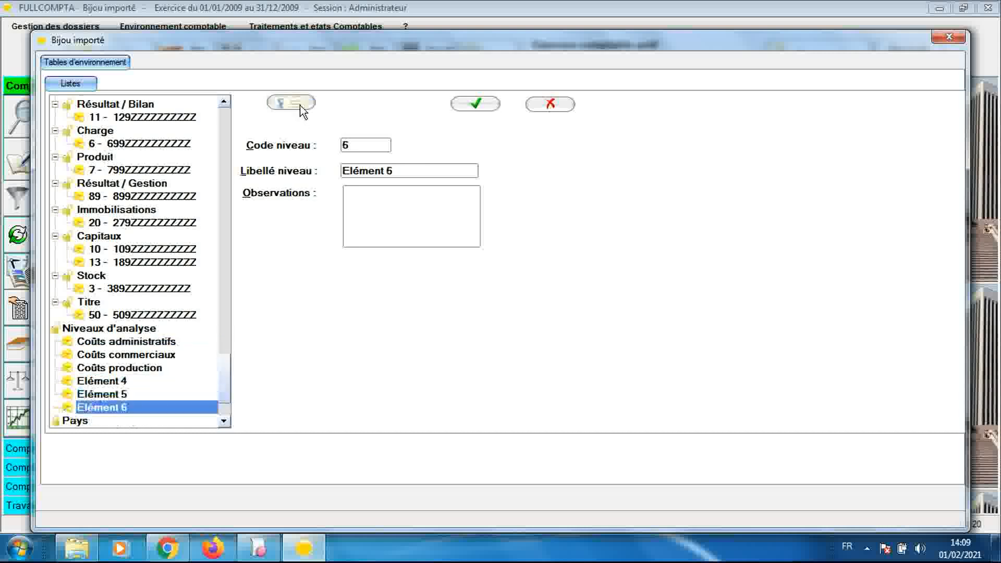
left_click(300, 106)
left_click(300, 105)
left_click(300, 105)
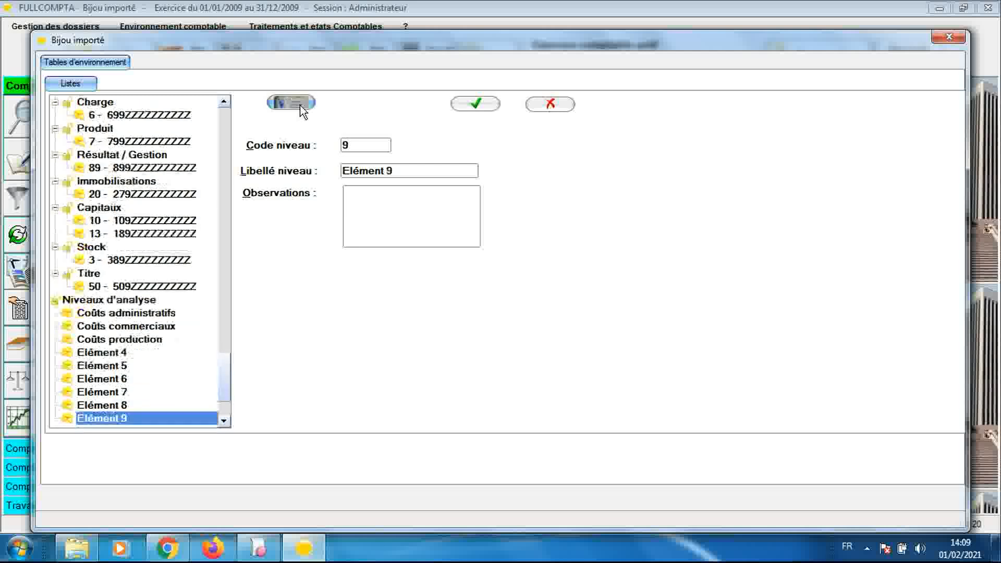
left_click(300, 106)
left_click(300, 105)
left_click(300, 106)
left_click(300, 106)
left_click(301, 106)
left_click(300, 106)
left_click(300, 106)
left_click(301, 106)
double_click(300, 106)
left_click(300, 105)
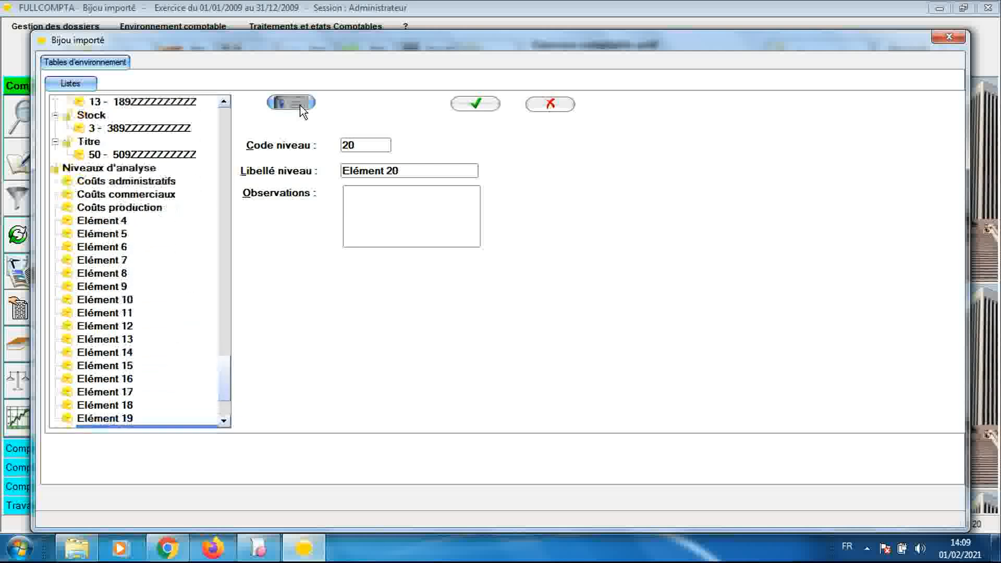
left_click(300, 106)
left_click(300, 106)
double_click(300, 106)
left_click(300, 105)
left_click(300, 105)
double_click(300, 106)
left_click(300, 106)
double_click(300, 106)
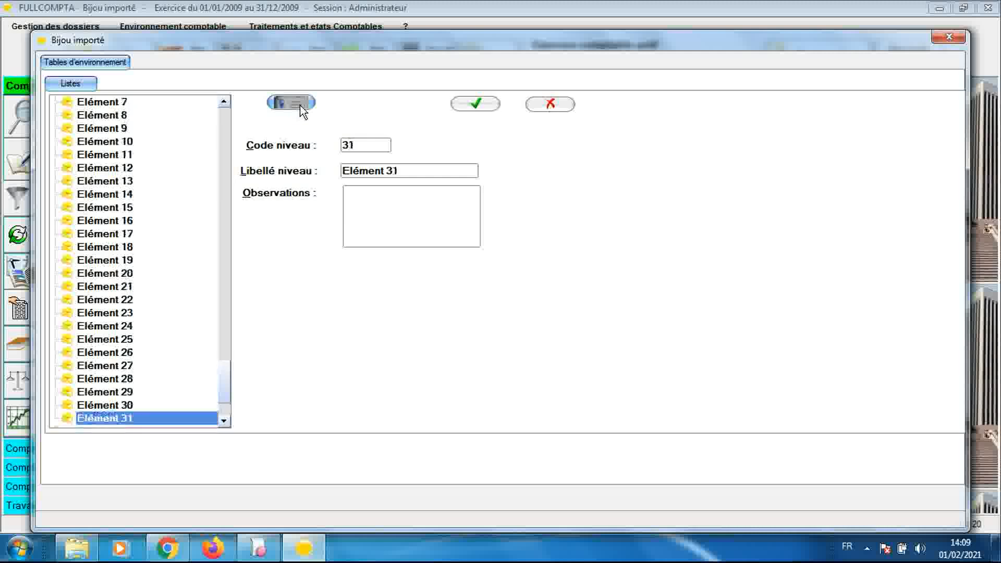
left_click(300, 106)
double_click(300, 106)
double_click(300, 106)
double_click(301, 106)
left_click(300, 106)
double_click(300, 106)
left_click(300, 106)
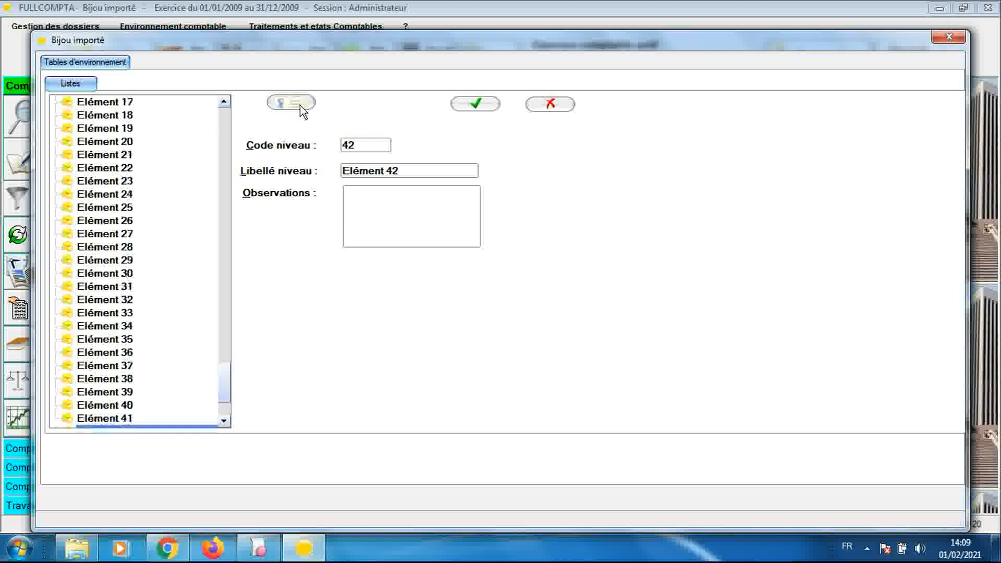
double_click(300, 106)
left_click(300, 106)
double_click(300, 106)
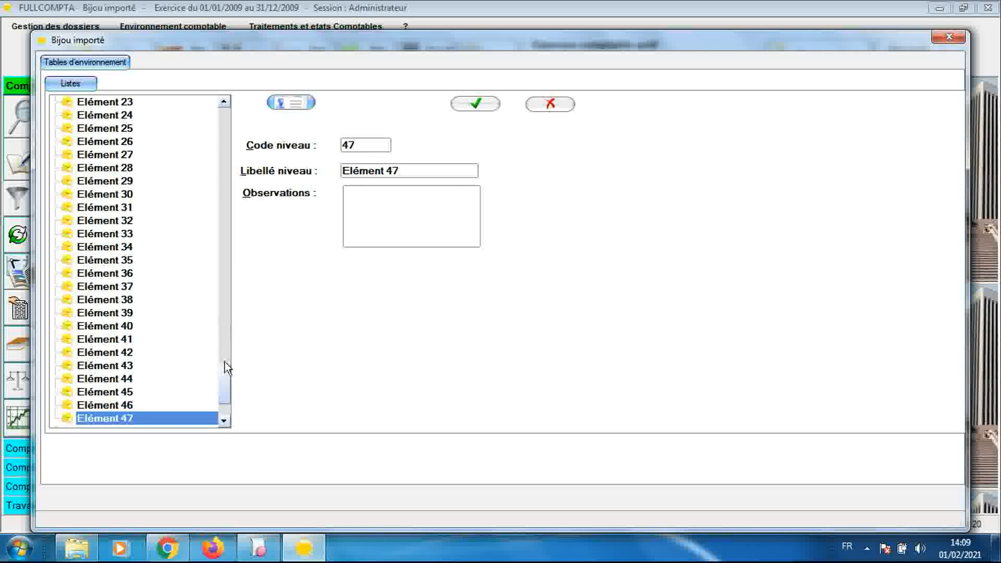
left_click_drag(226, 368, 224, 333)
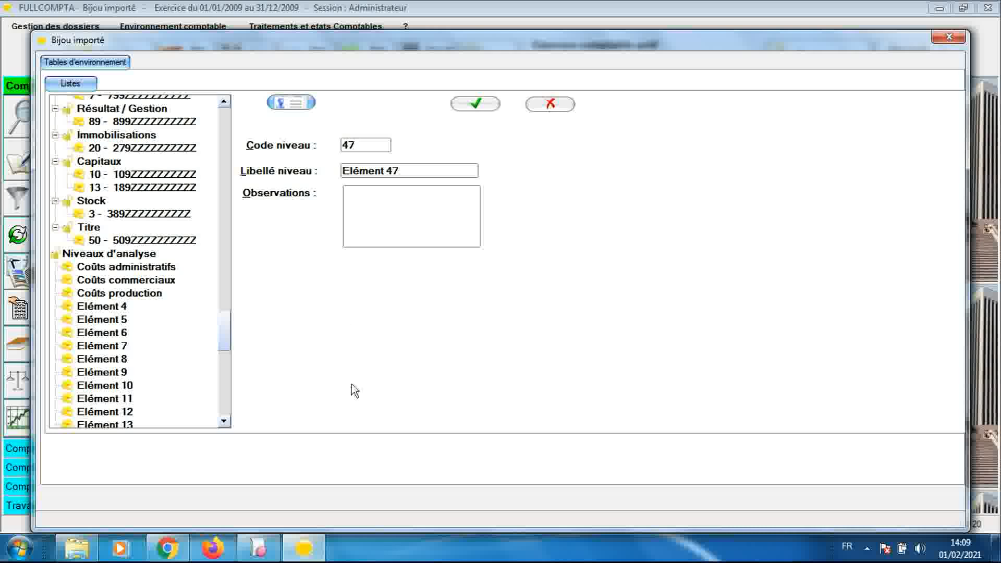
- Switch to Sage 100, return to the main Options list and open Pays
left_click(261, 551)
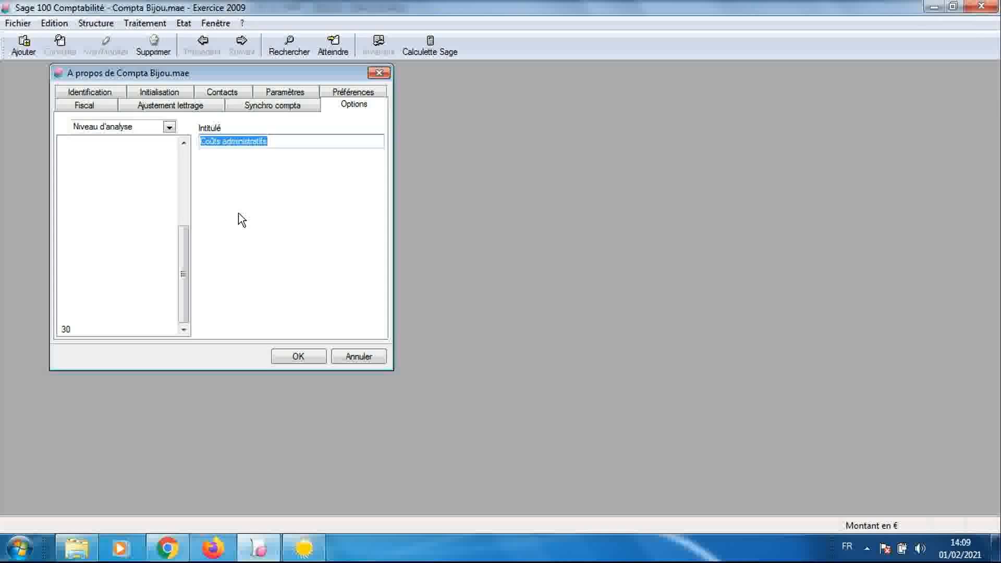
left_click(169, 127)
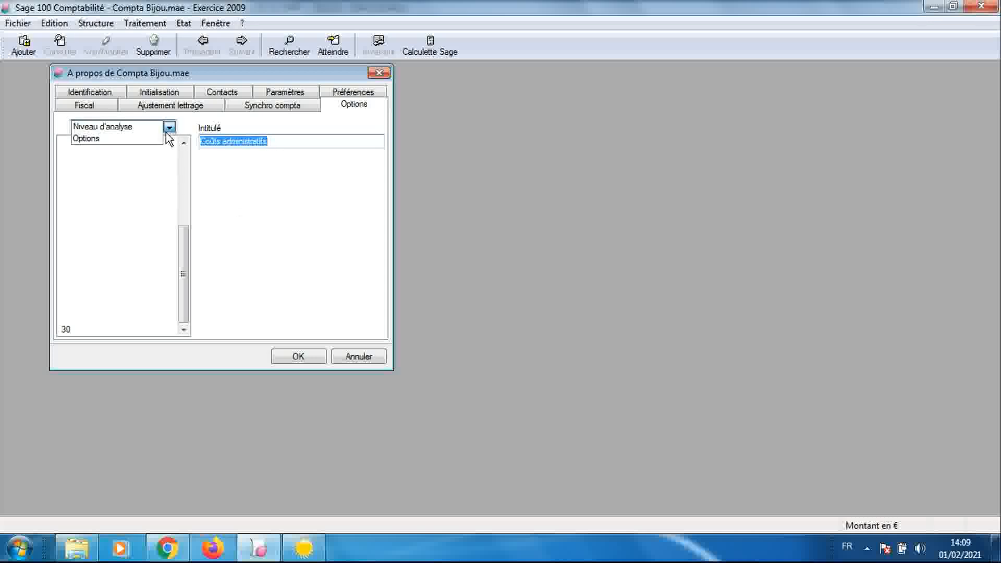
left_click(157, 138)
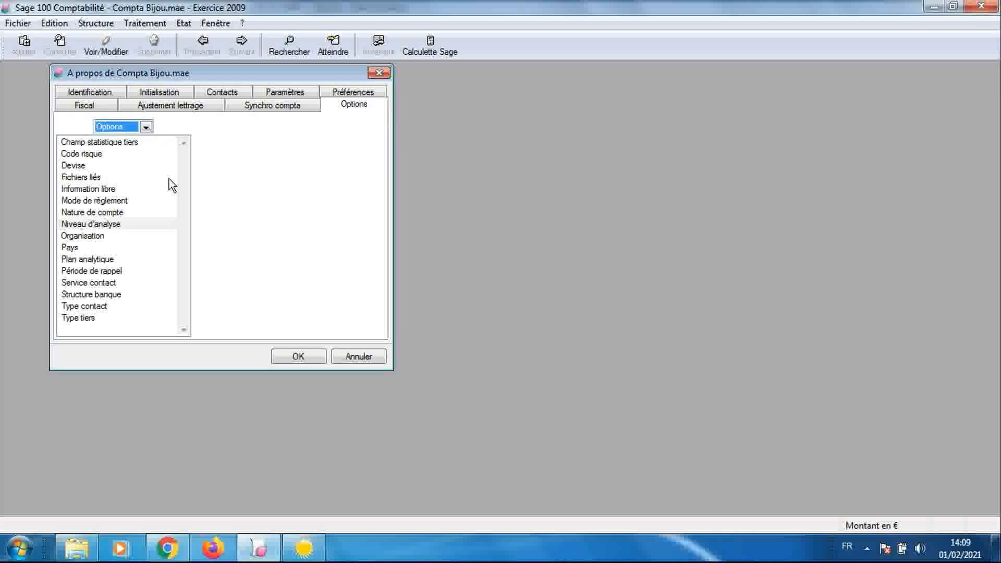
left_click(101, 248)
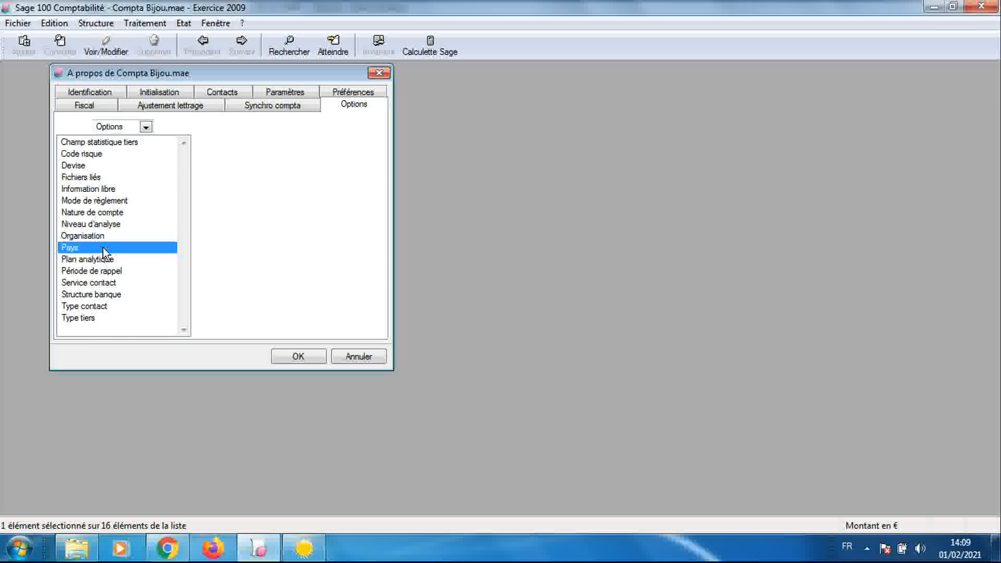
double_click(103, 249)
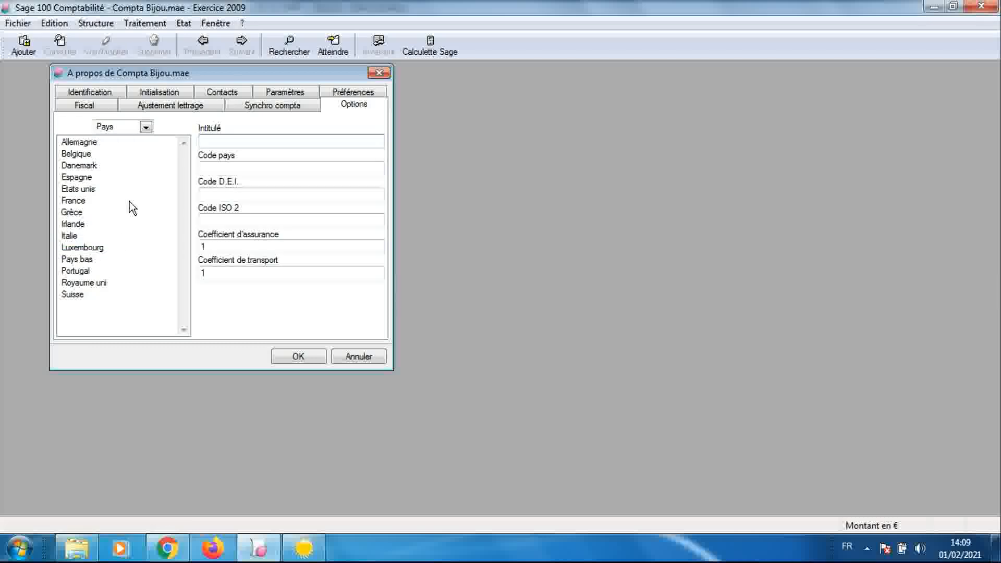
- Switch to FULLCOMPTA, expand its Pays table, and return to Sage 100 to compare the country lists
left_click(303, 547)
left_click_drag(225, 346, 227, 417)
double_click(81, 342)
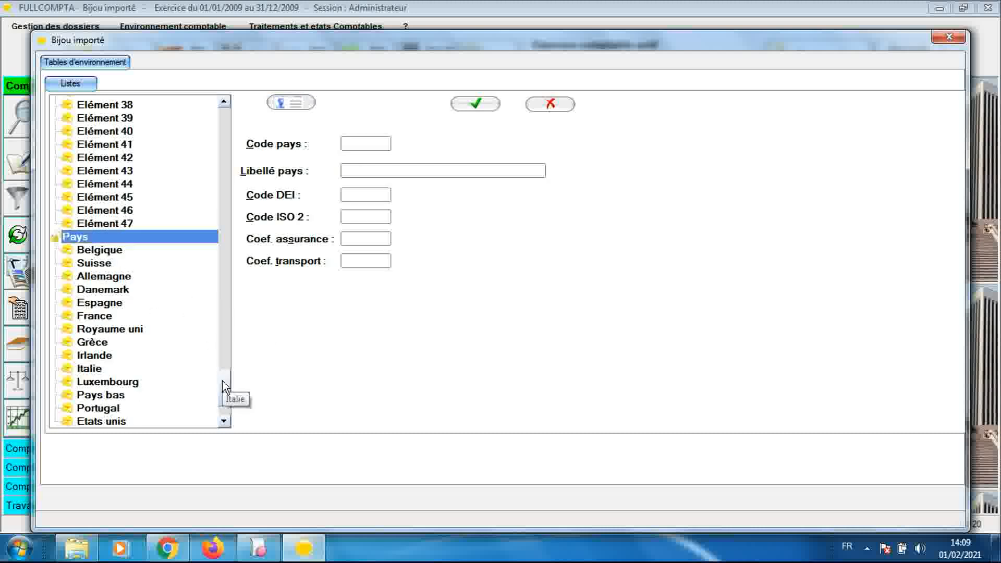
left_click_drag(222, 380, 222, 387)
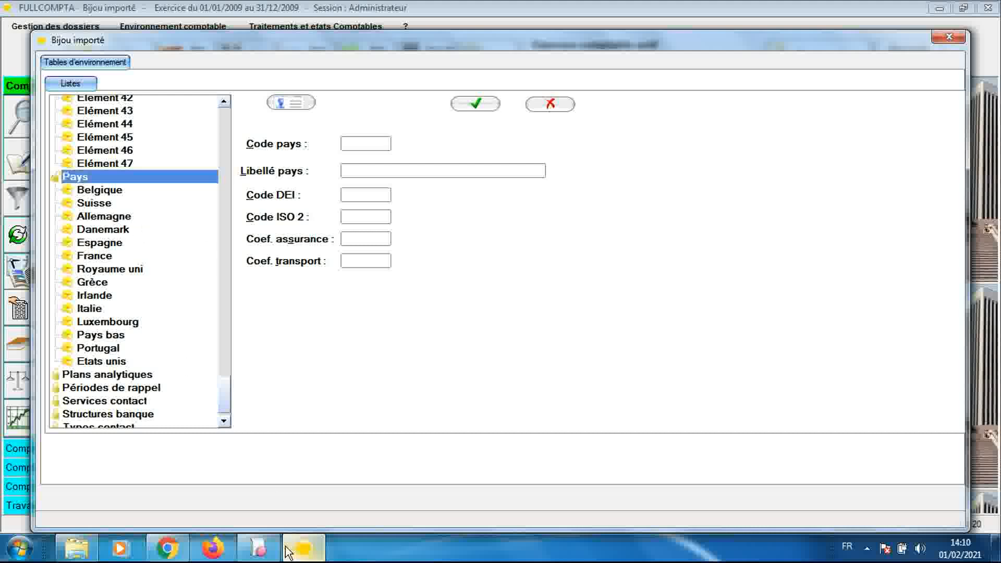
left_click(266, 550)
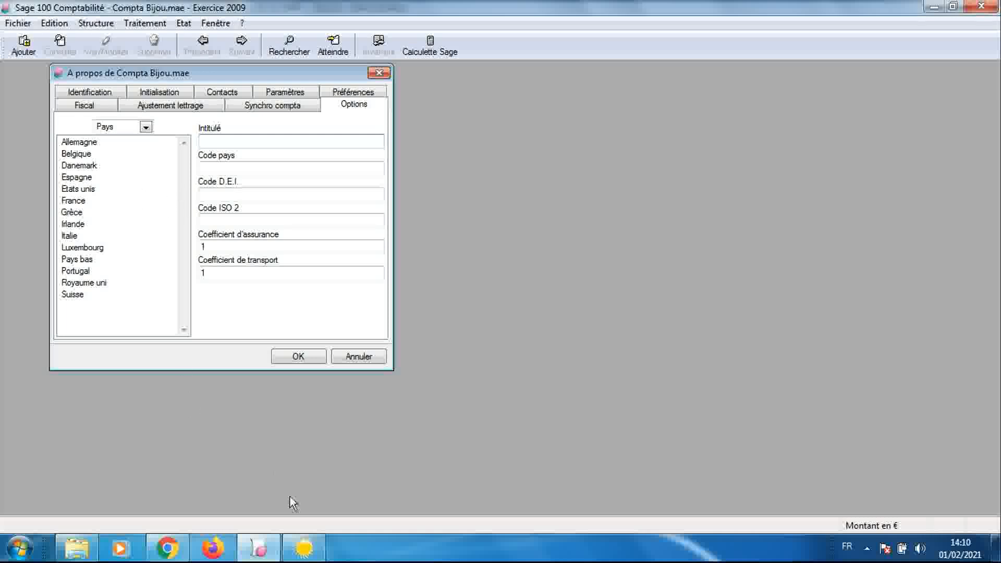
- Switch back to FULLCOMPTA and open the Belgique and Espagne records to examine their codes and coefficients
left_click(304, 547)
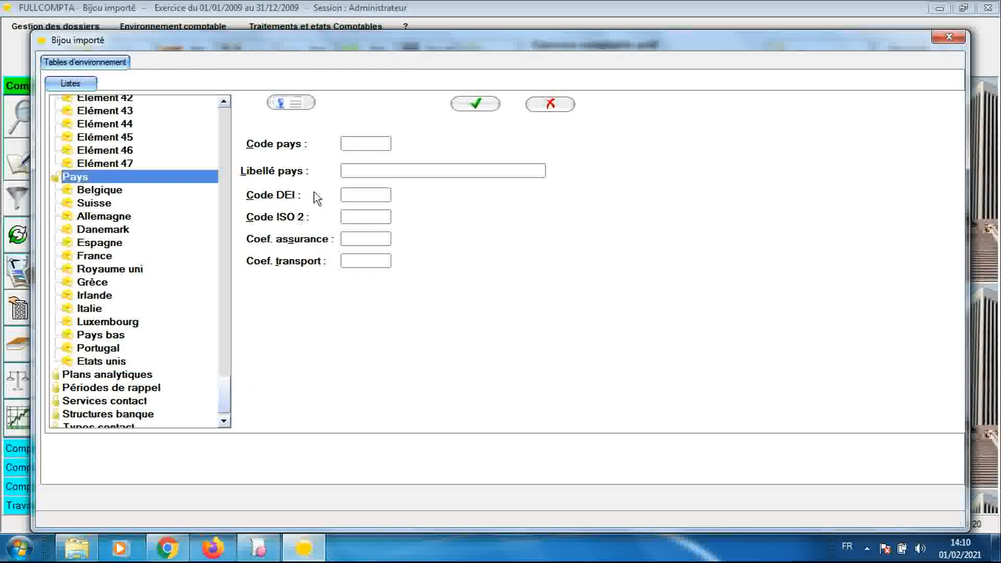
left_click(104, 194)
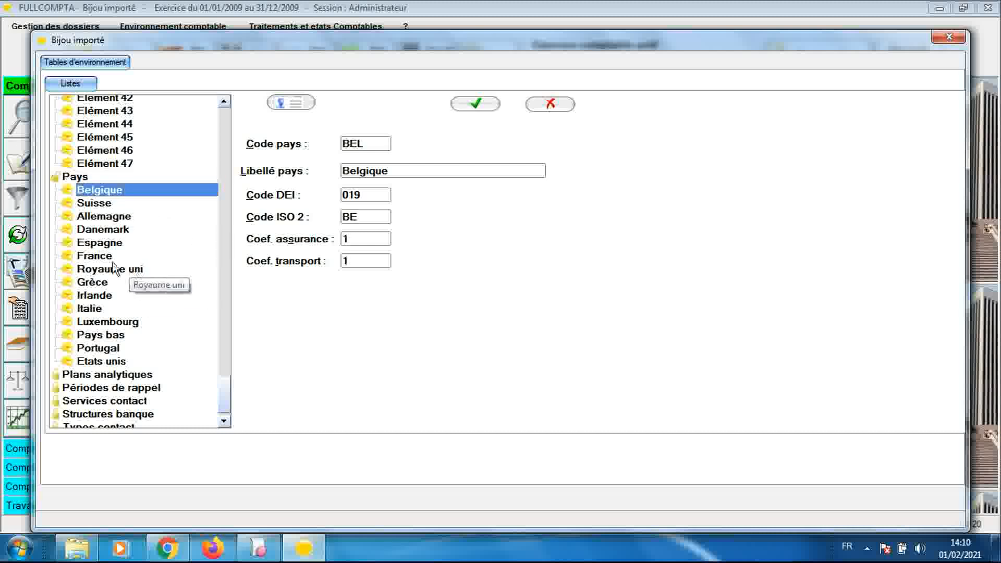
left_click(105, 248)
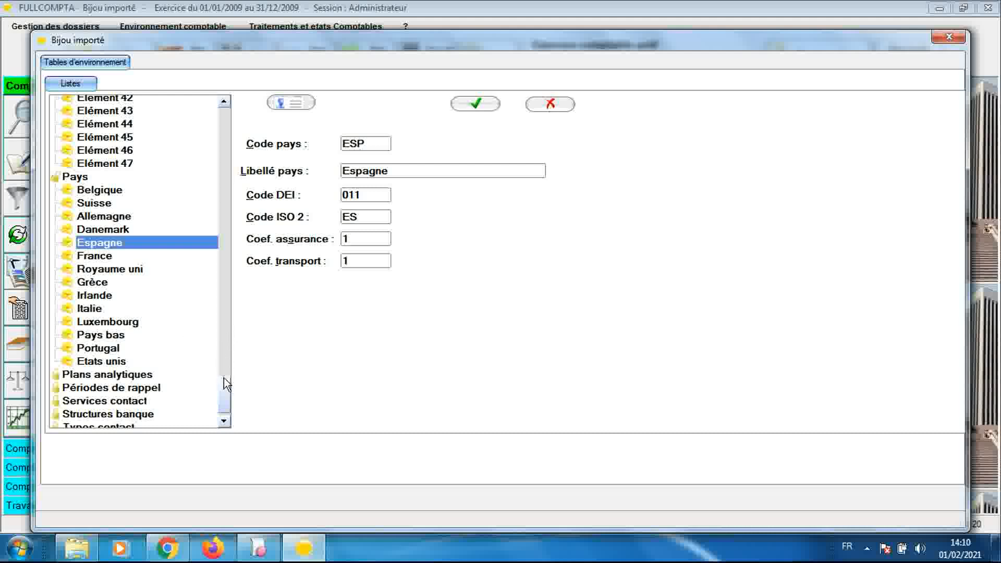
- Expand Plans analytiques in FULLCOMPTA, and open the matching Plan analytique option in Sage 100 for comparison
scroll(224, 393, "down", 1)
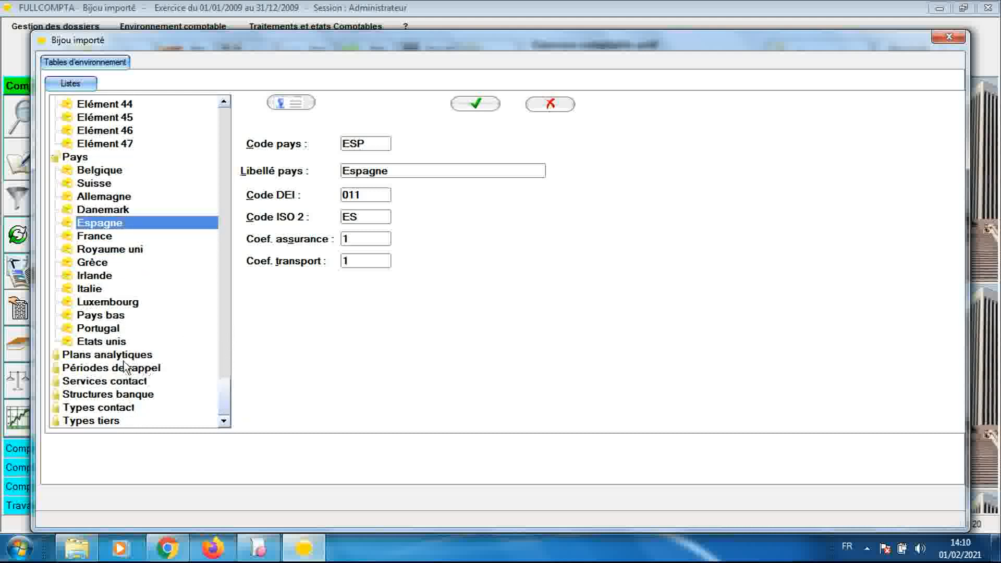
left_click(121, 356)
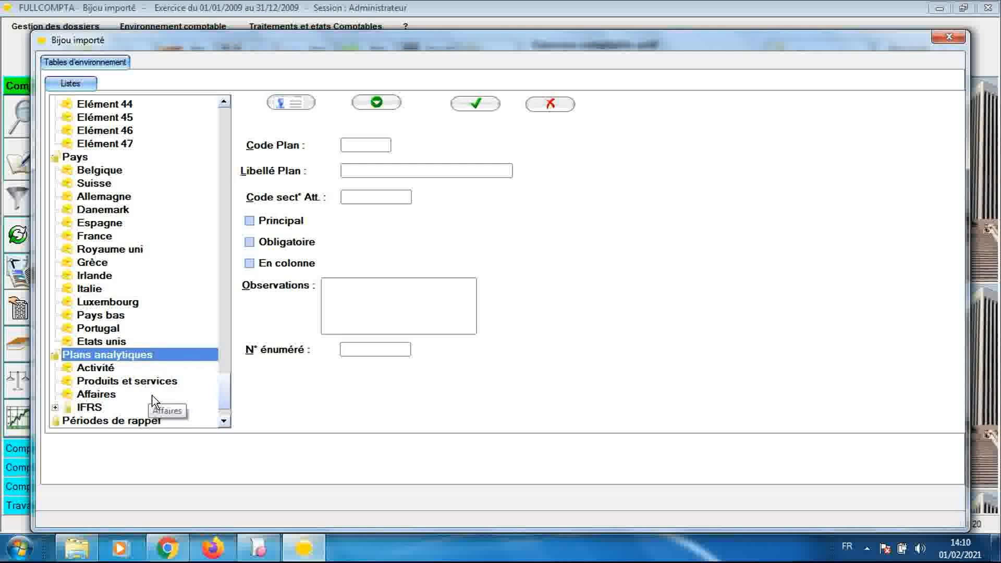
left_click(263, 554)
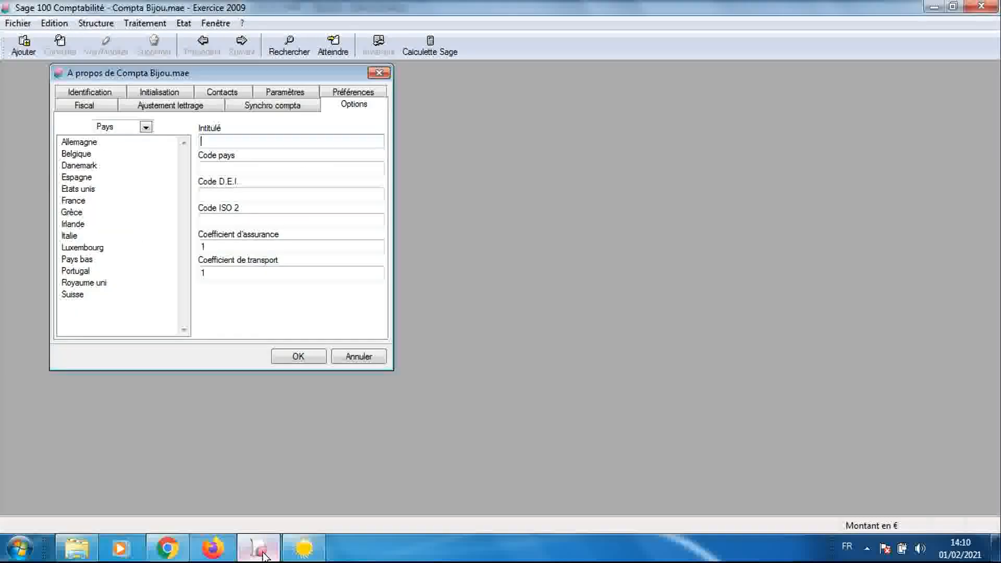
left_click(146, 129)
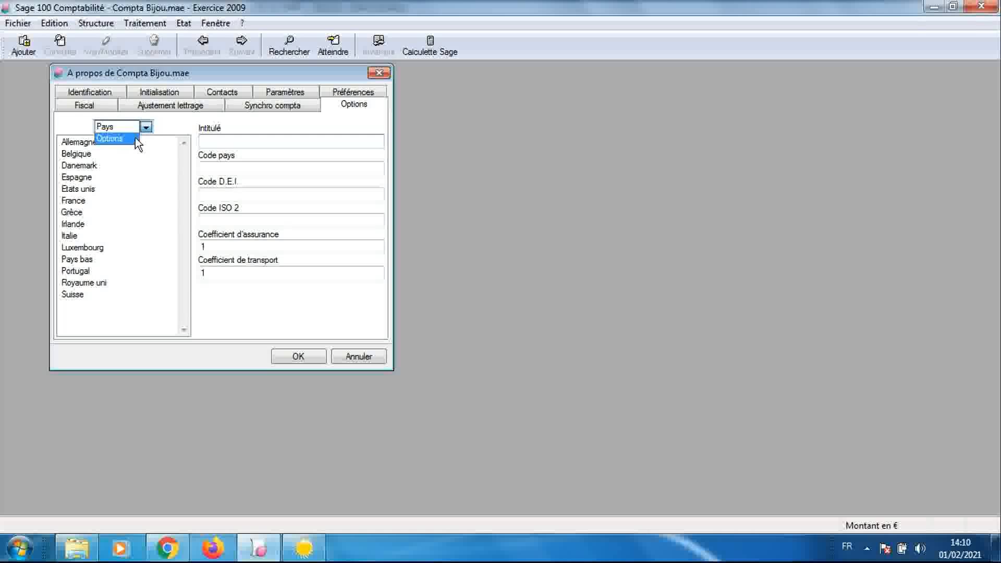
left_click(135, 138)
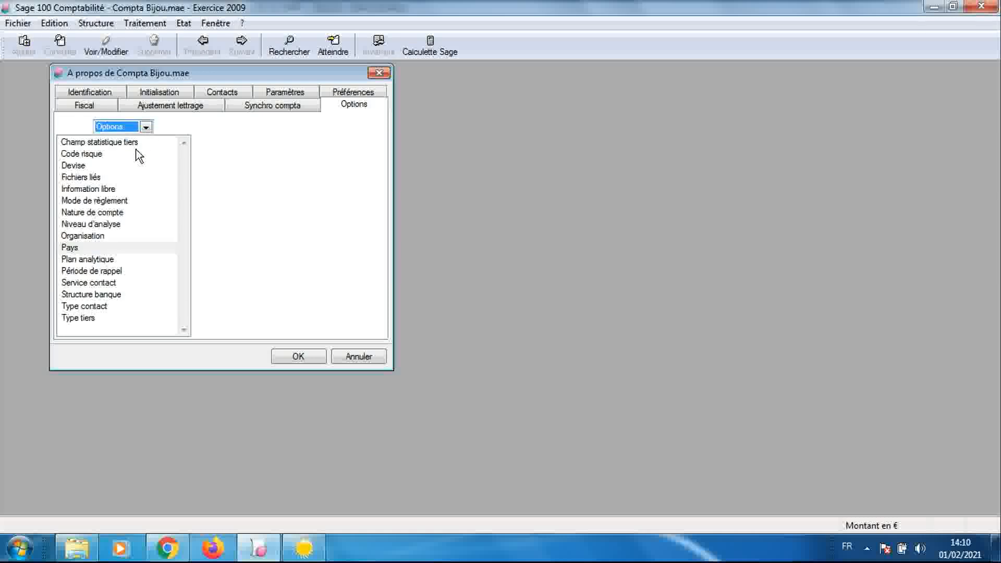
double_click(111, 259)
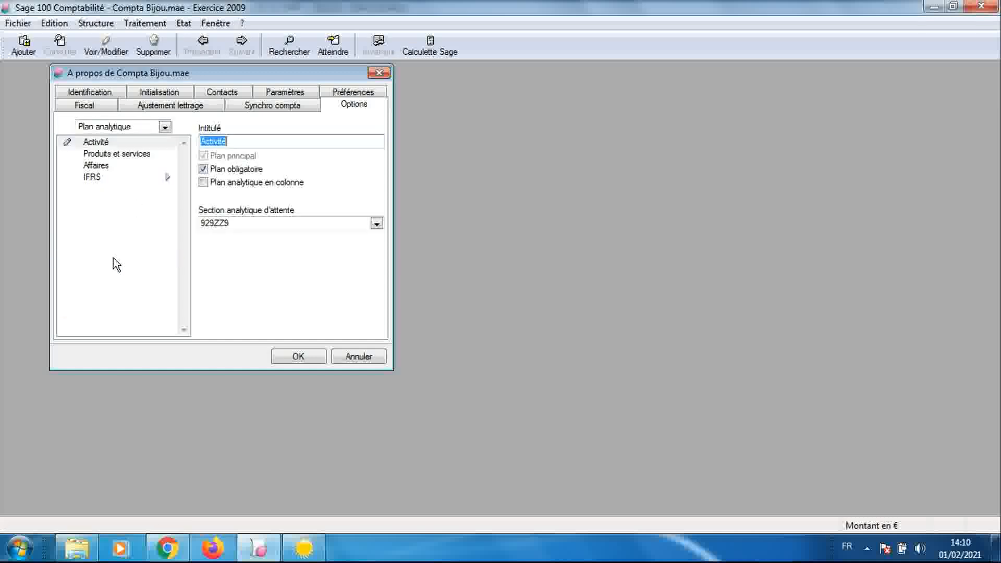
- Add an analytical plan with the Intitulé 5 on the first empty row below IFRS
left_click(132, 197)
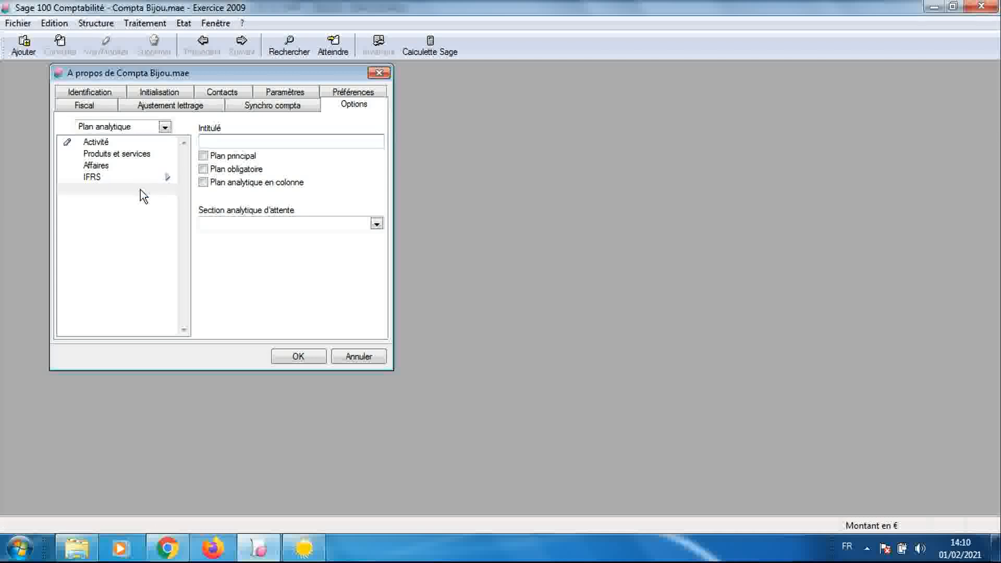
left_click(140, 203)
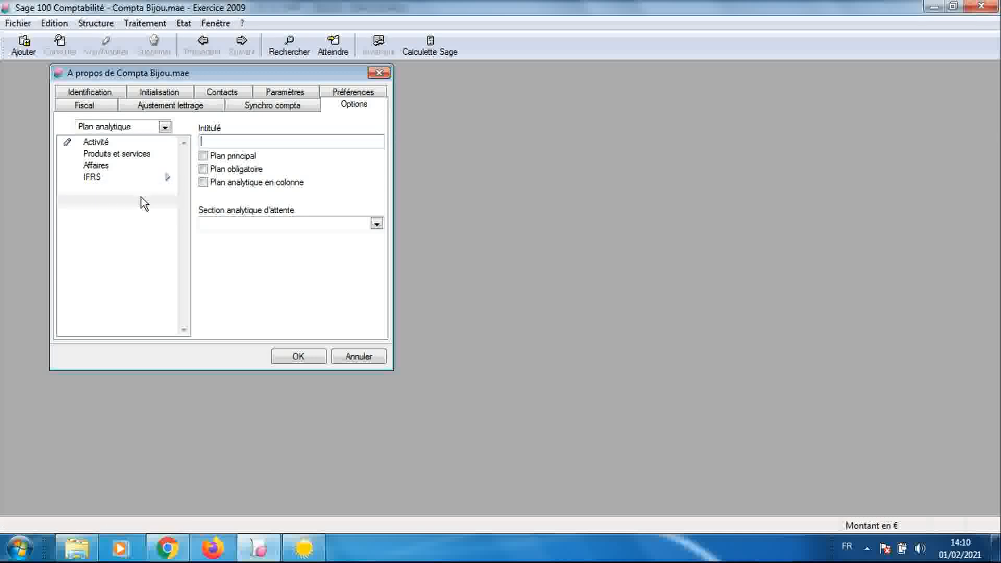
left_click(137, 190)
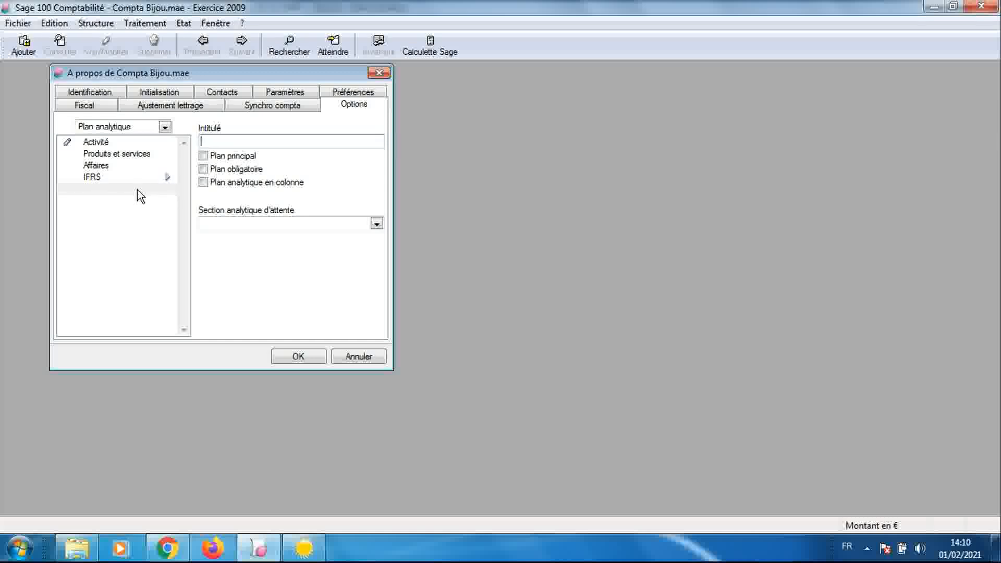
type("5")
key("Return")
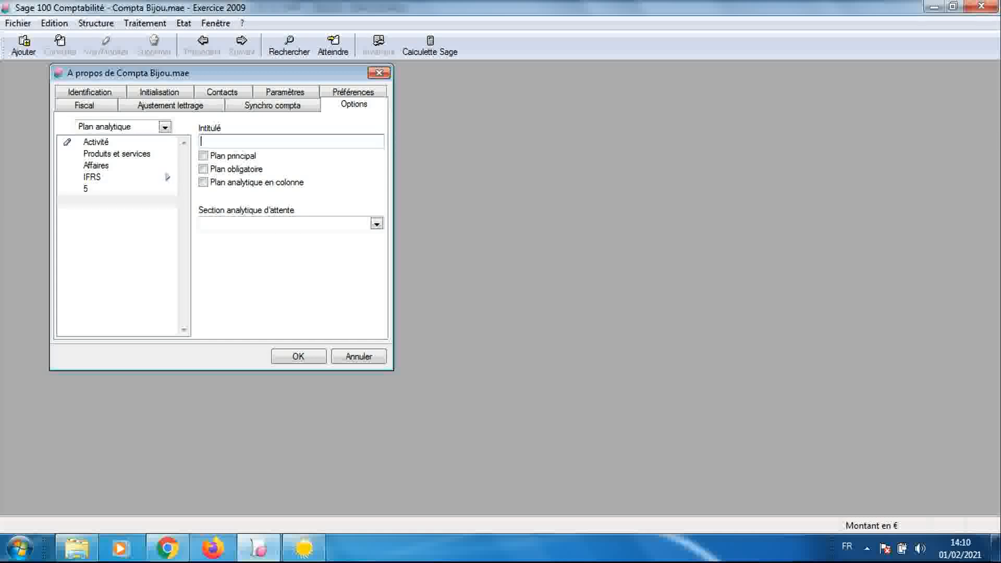
- Add six more analytical plans with the Intitulés 6, 7, 8, 9, 10 and 11 below plan 5
type("6")
key("Return")
type("7")
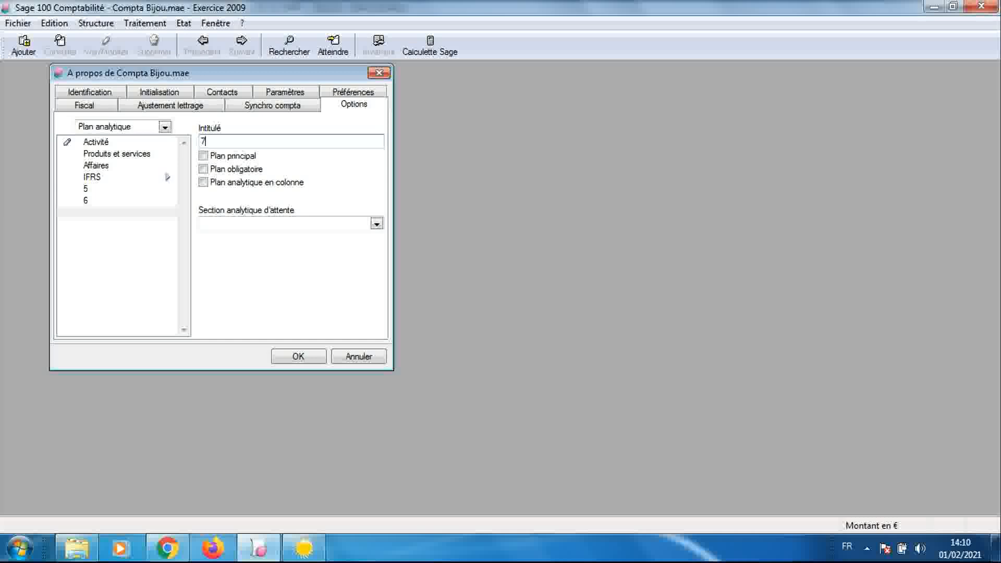
key("Return")
type("8")
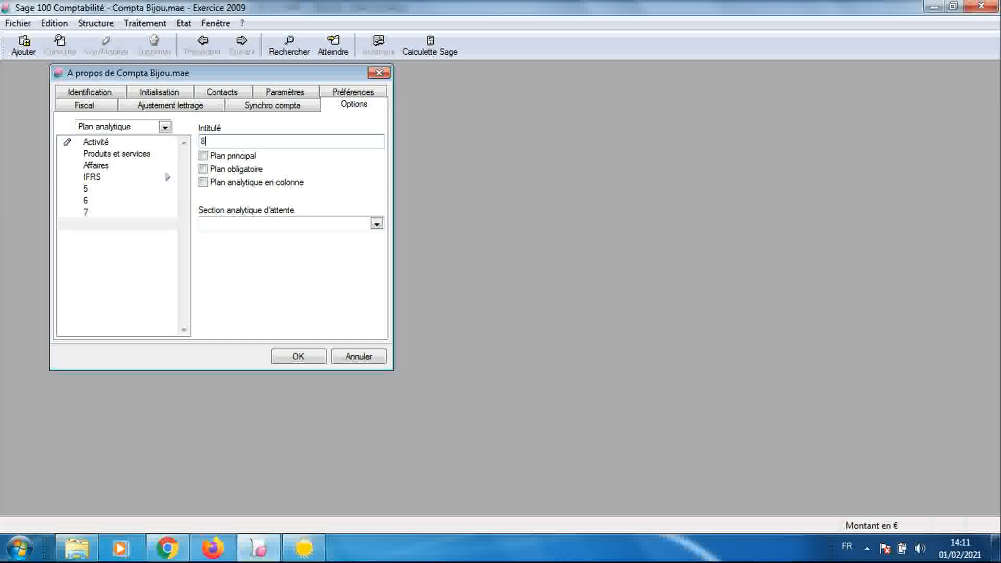
key("Return")
type("9")
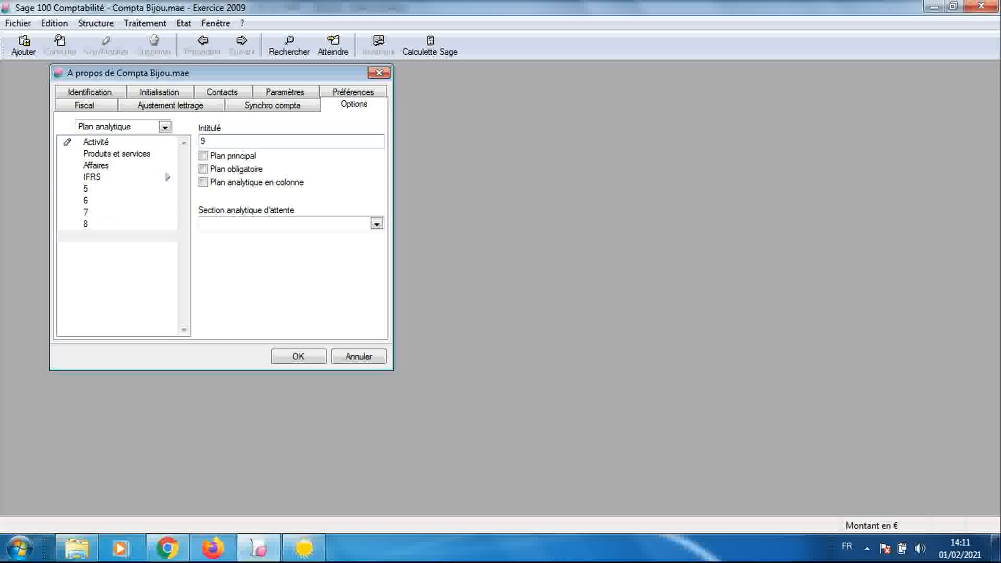
key("Return")
type("10")
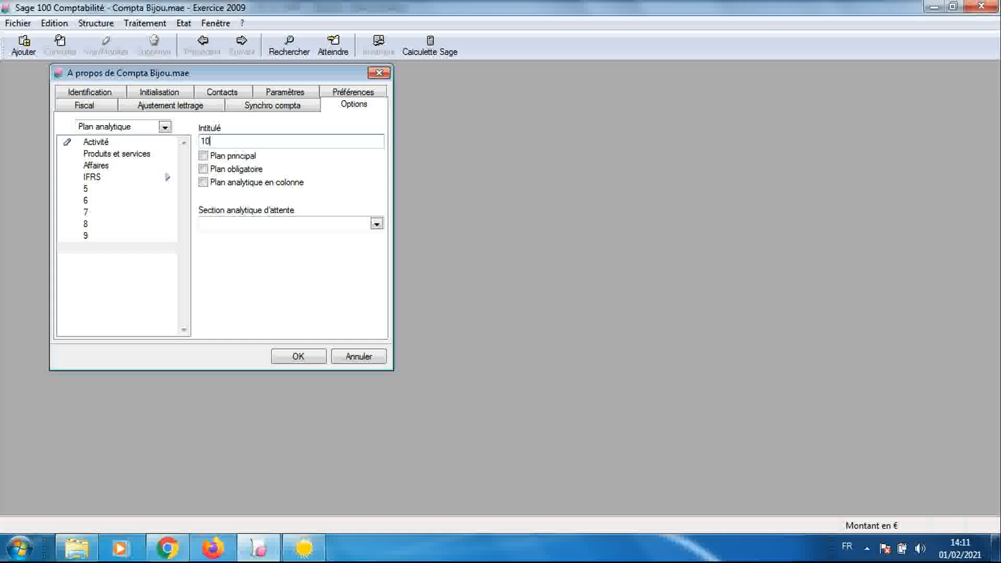
key("Return")
type("11")
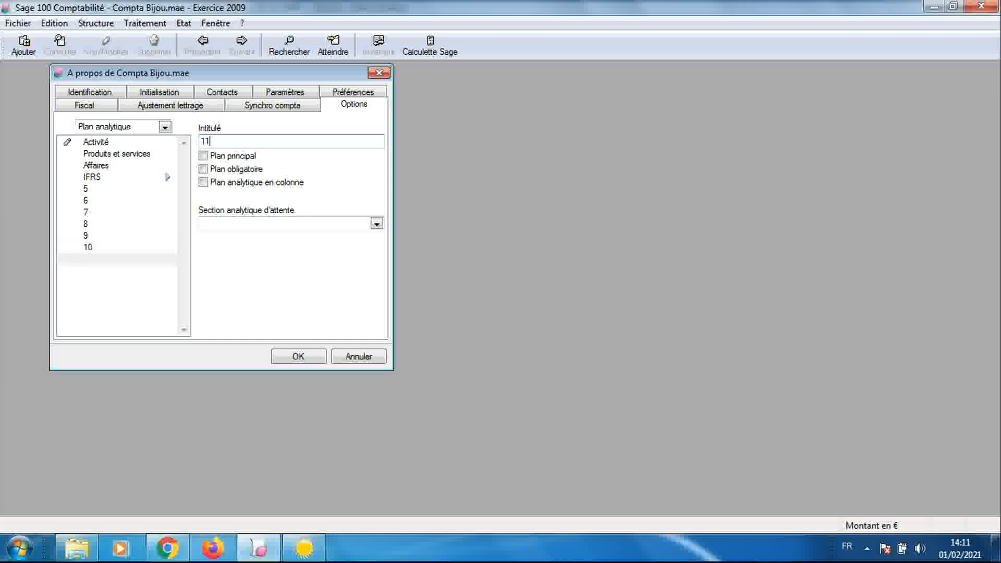
key("Return")
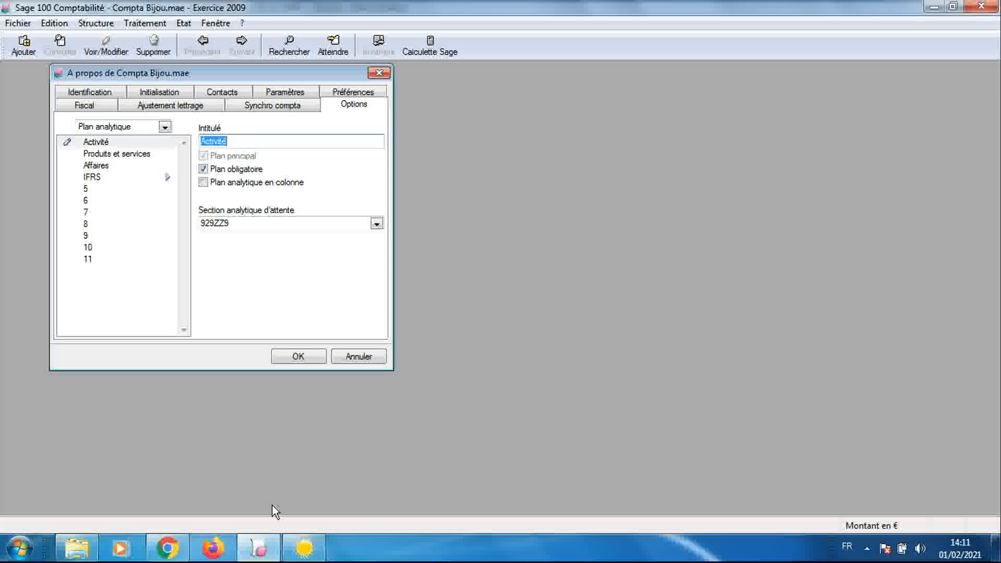
- Switch to FULLCOMPTA, open the Activité plan under Plans analytiques and add one new plan to that table
left_click(304, 547)
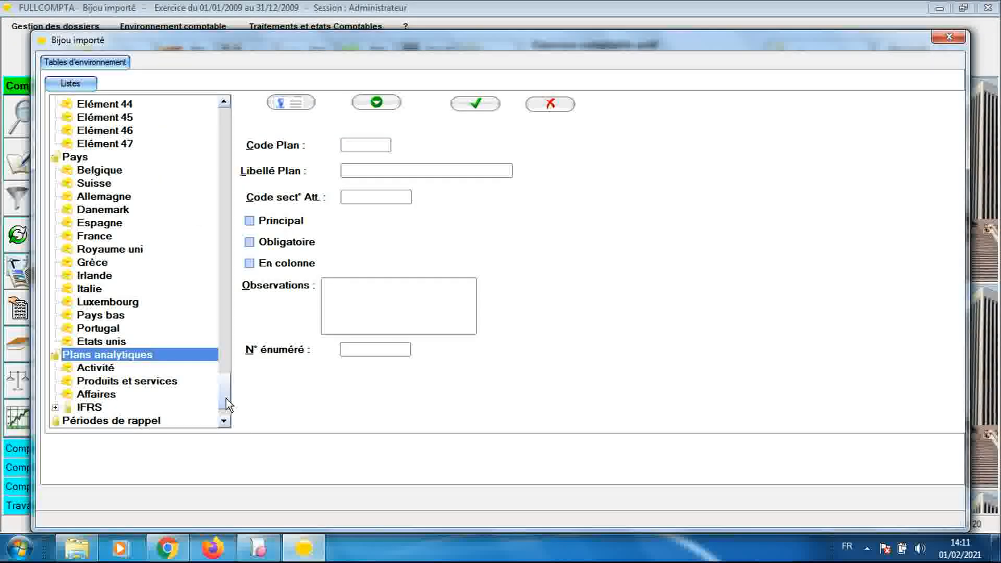
scroll(151, 374, "down", 2)
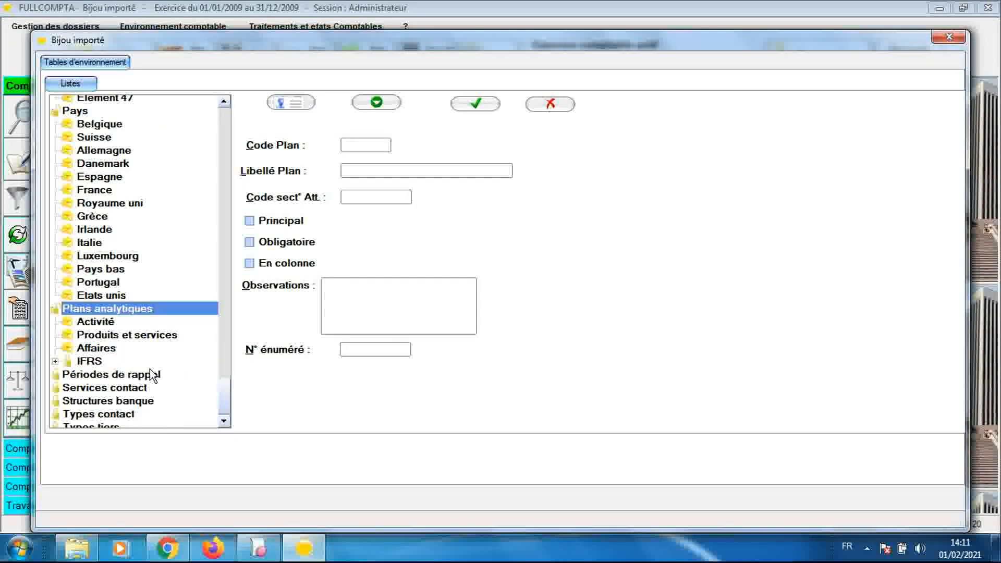
left_click(111, 322)
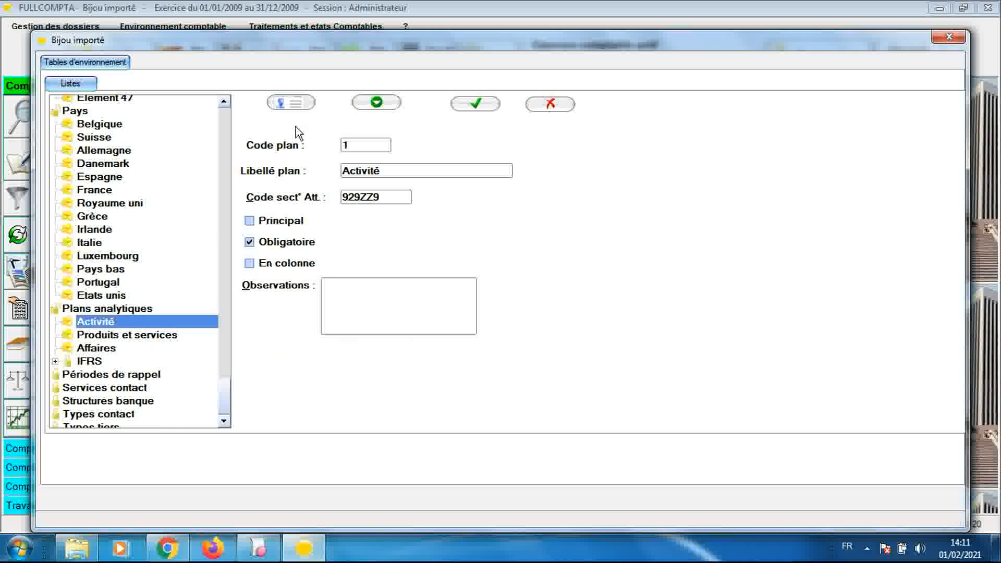
left_click(295, 107)
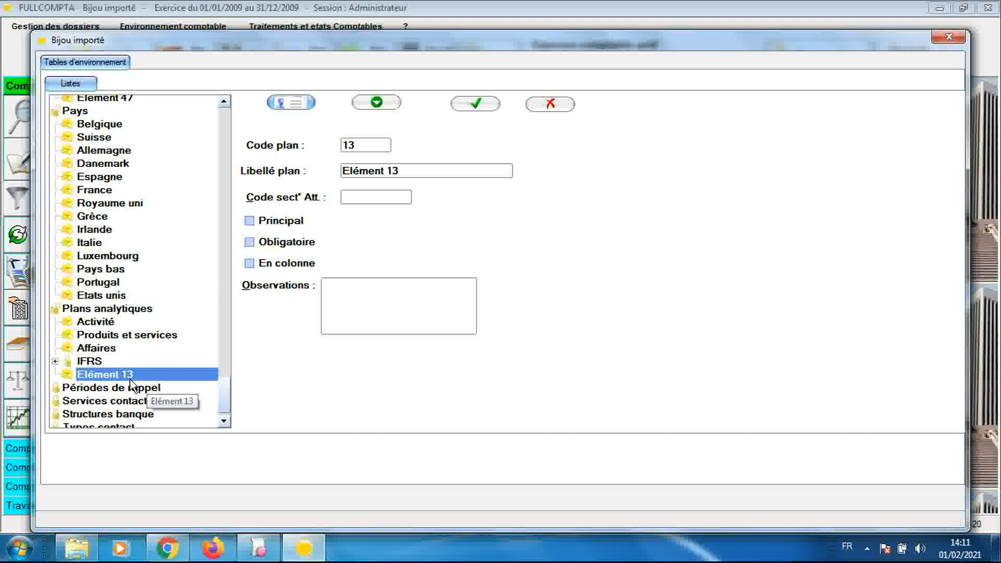
- Expand the IFRS plan and its Secteur d'activité and Zone géographique levels
left_click(55, 361)
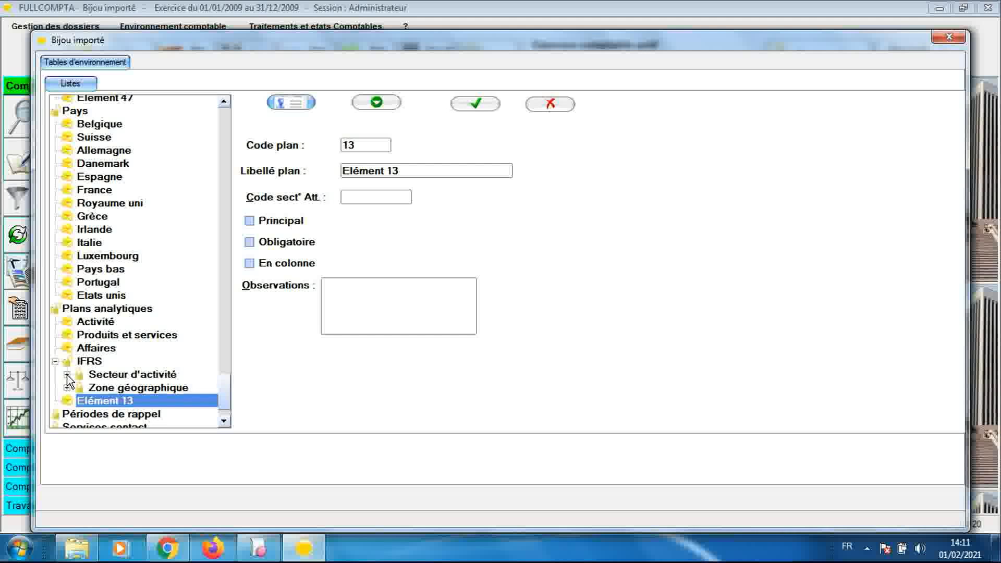
left_click(67, 374)
left_click(67, 401)
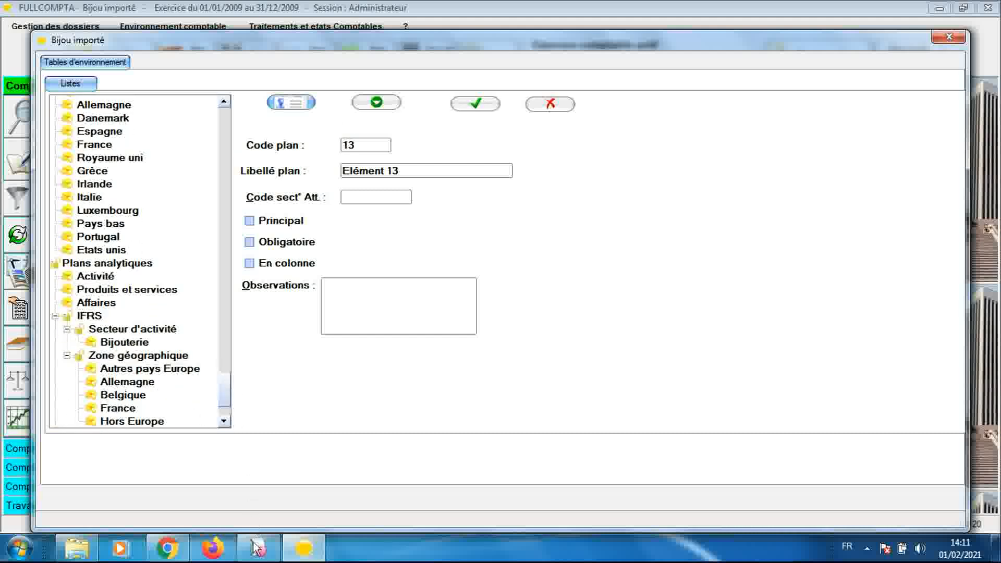
- Switch to Sage 100 and open the IFRS plan's levels, comparing them with the IFRS tree in FULLCOMPTA
left_click(256, 558)
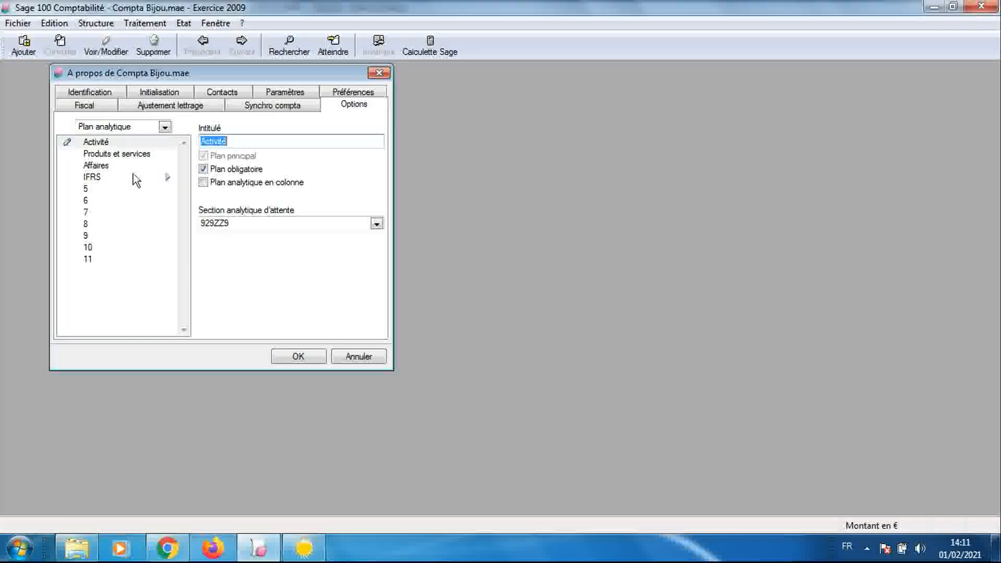
left_click(132, 176)
double_click(133, 177)
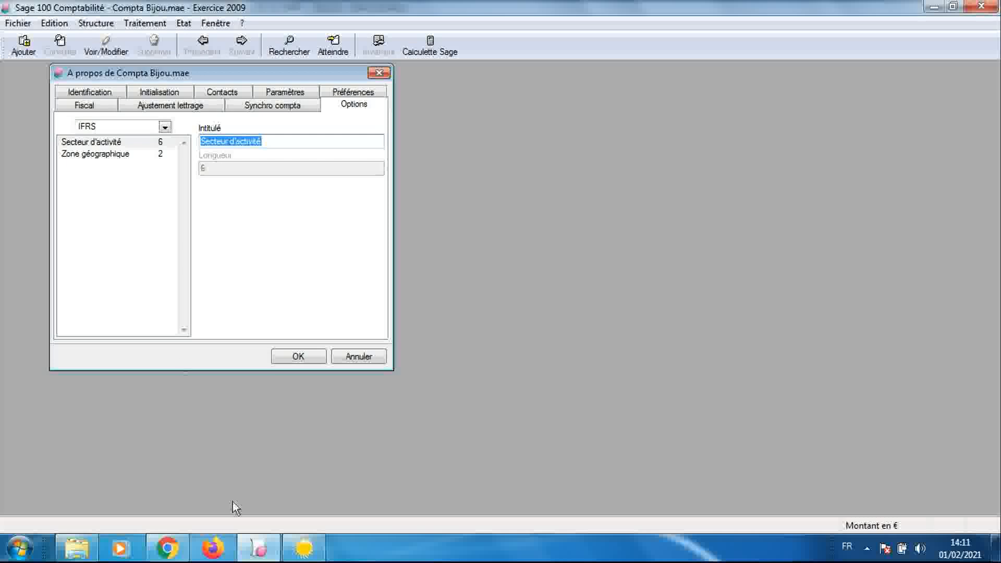
left_click(301, 555)
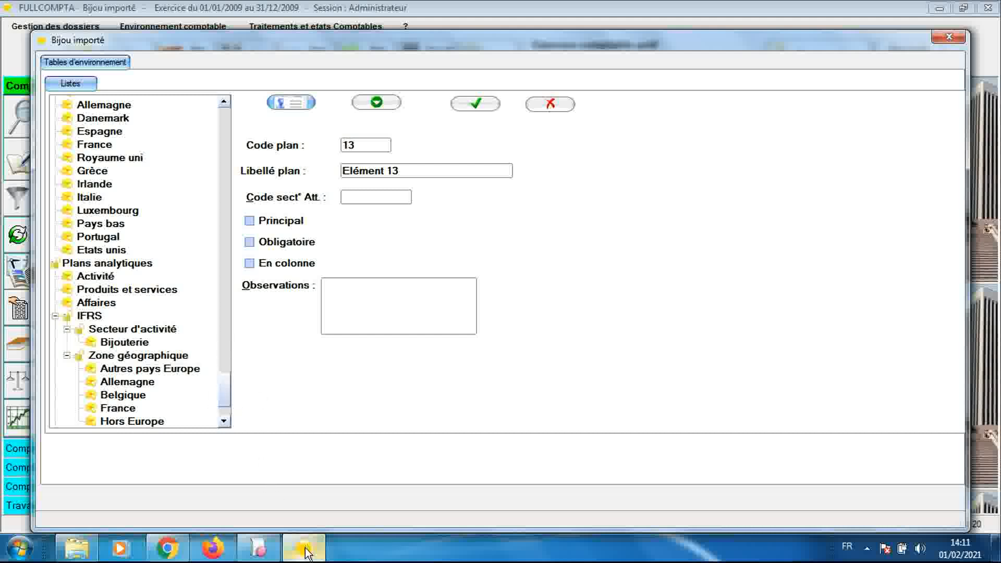
left_click(258, 547)
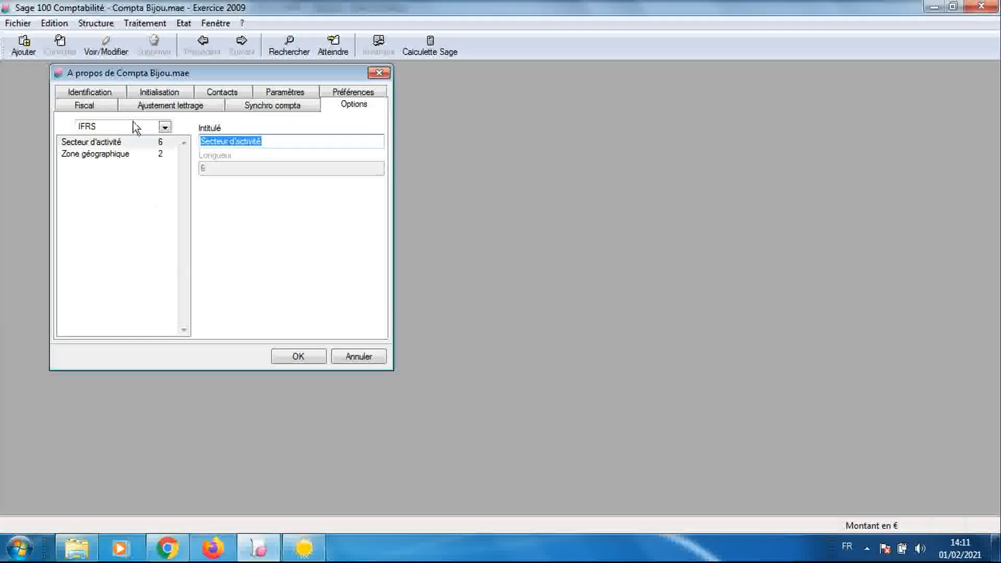
- Open the Bijouterie entry under Secteur d'activité, and switch to FULLCOMPTA to compare it with the Plans analytiques tree
double_click(124, 146)
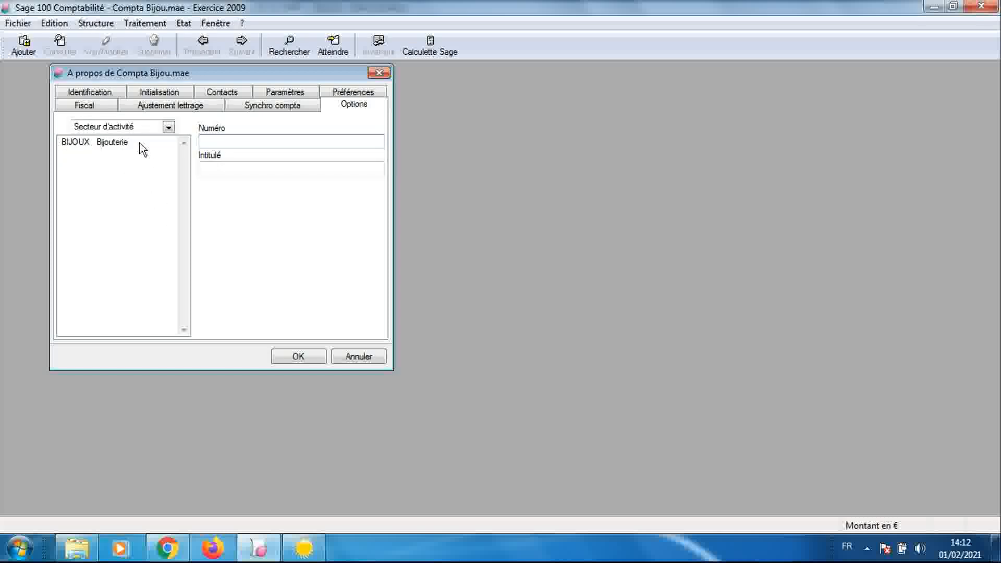
left_click(139, 144)
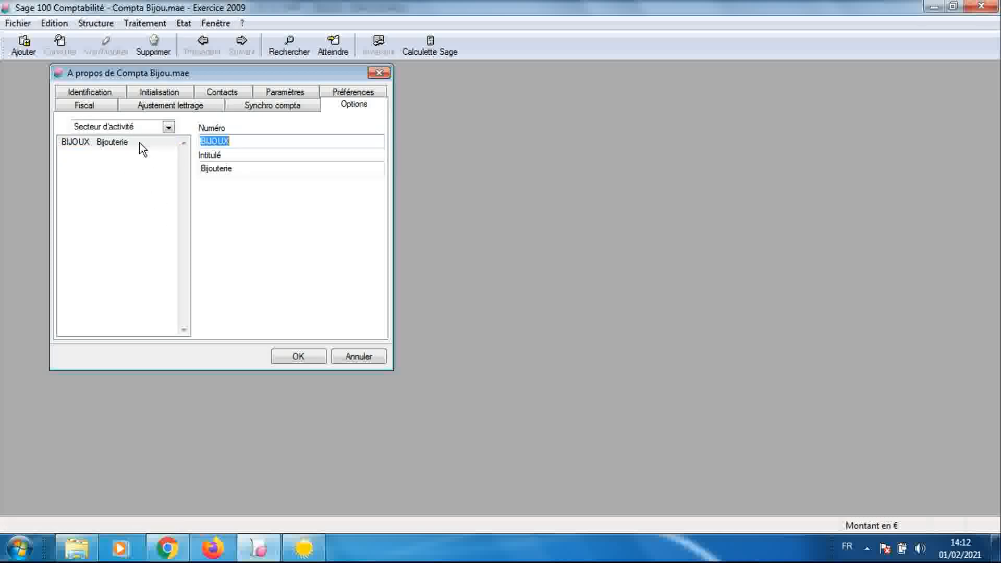
left_click(307, 545)
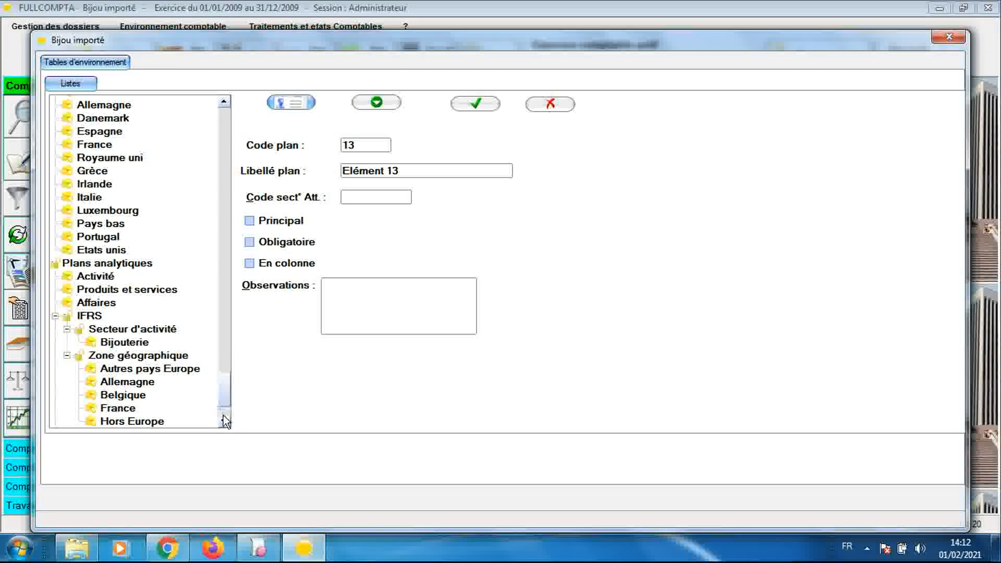
scroll(223, 416, "down", 2)
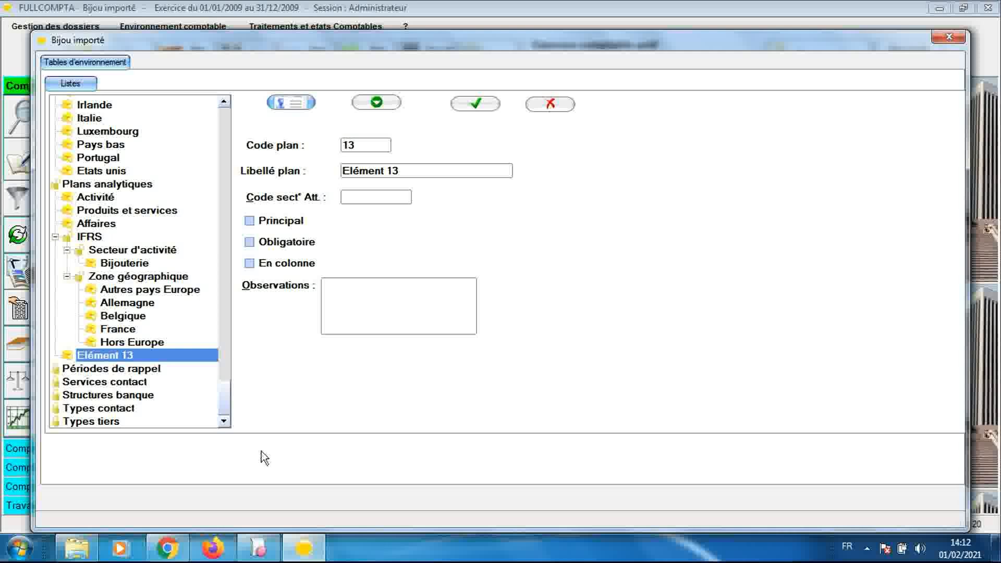
- Return to the Plan analytique list in Sage 100 and compare it with FULLCOMPTA's Plans analytiques table
left_click(257, 548)
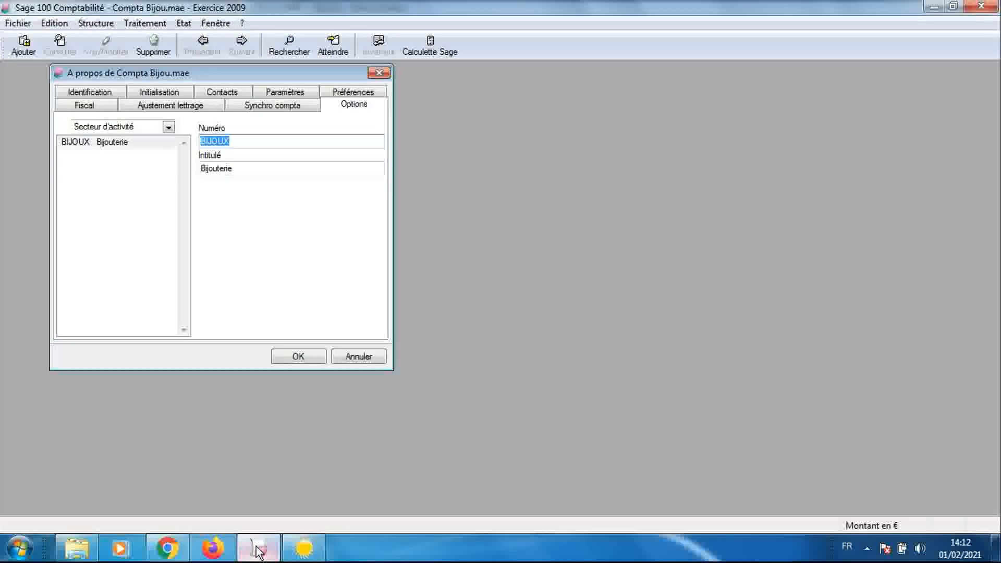
left_click(168, 127)
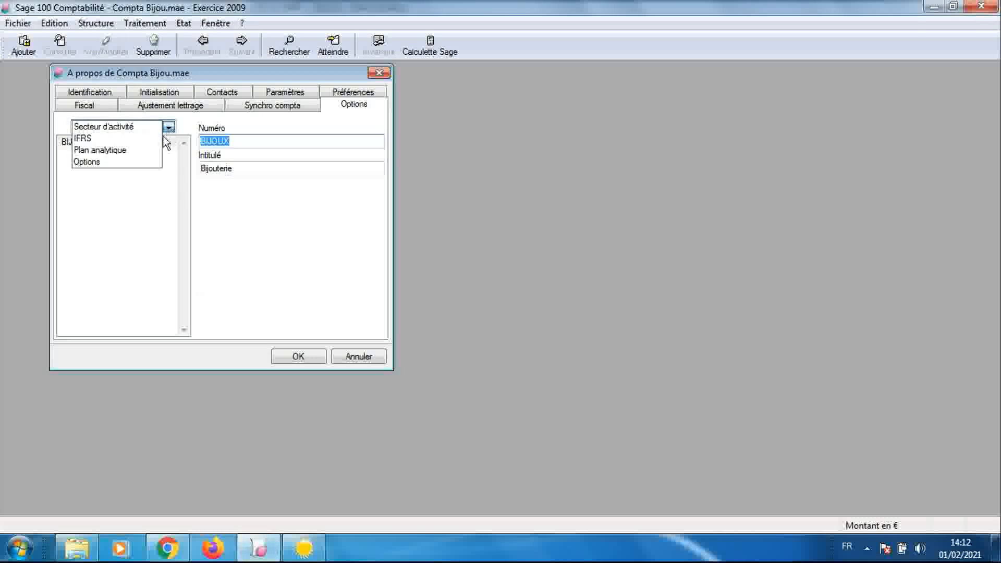
left_click(157, 149)
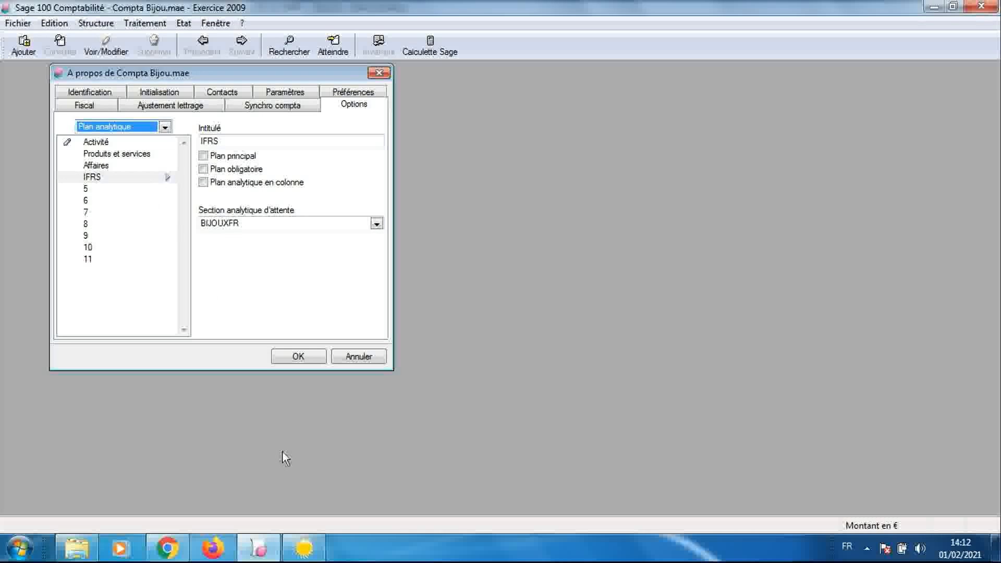
left_click(303, 547)
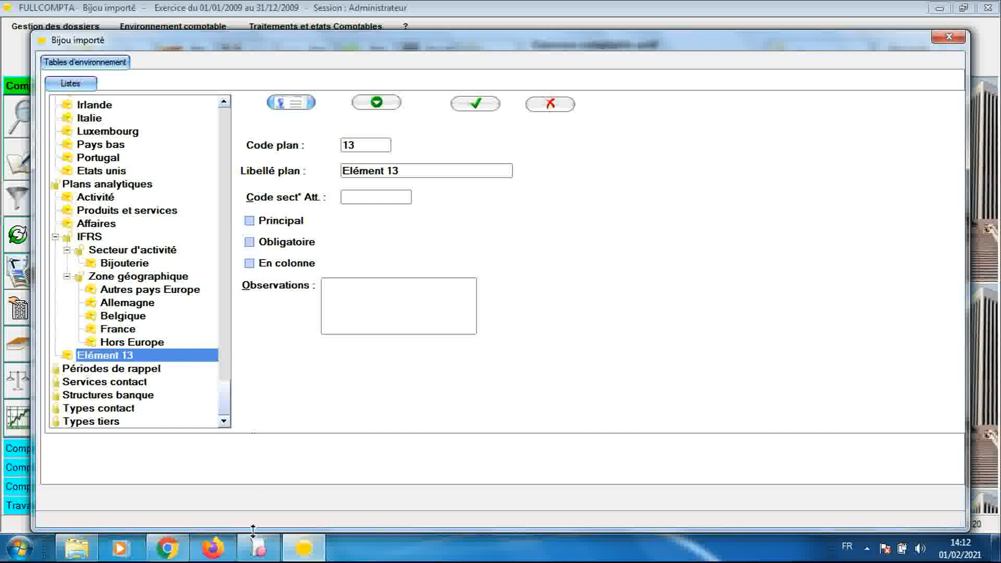
left_click(259, 547)
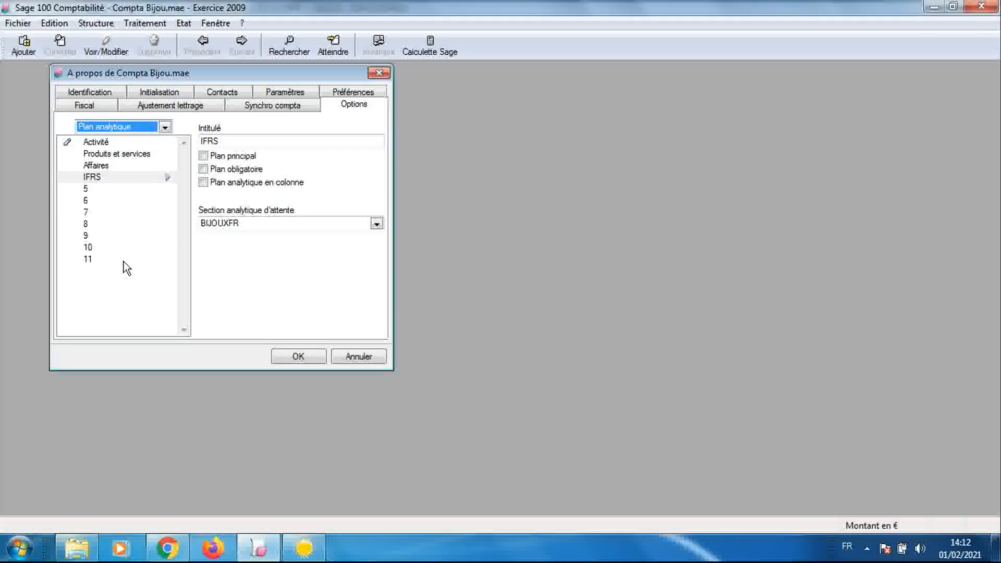
- Switch to FULLCOMPTA and keep adding plans with their default values under Plans analytiques, up to Code plan 35
left_click(304, 549)
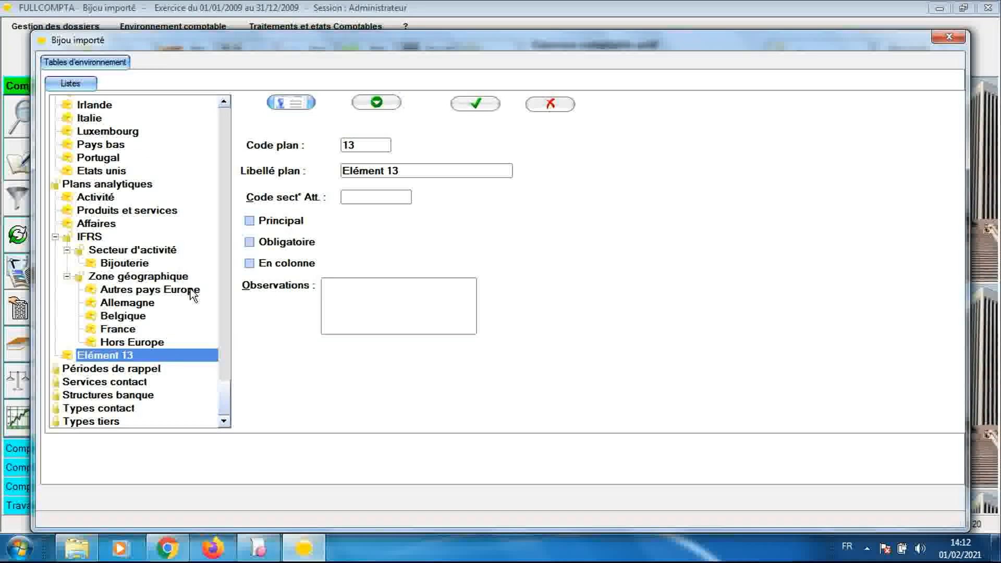
left_click(286, 105)
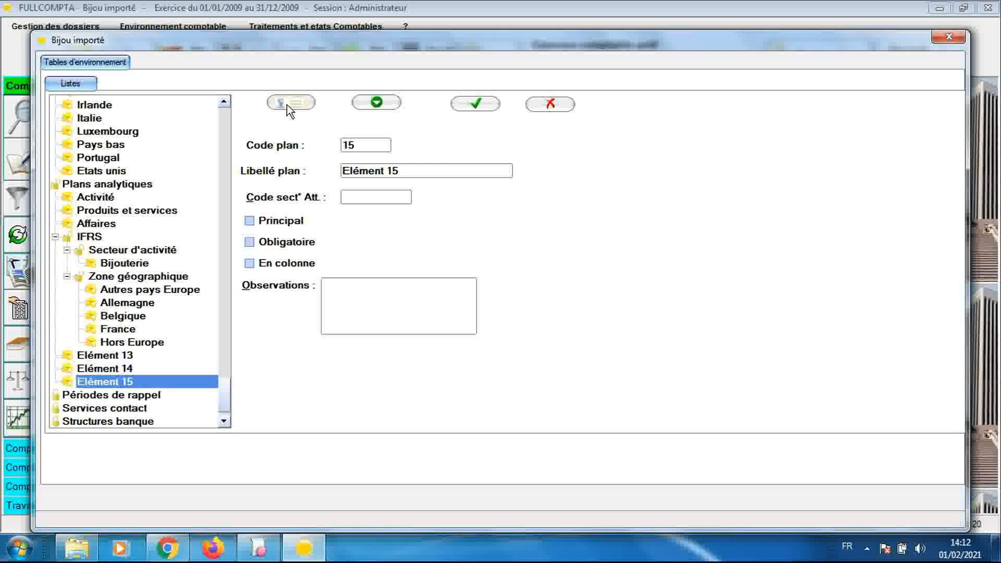
left_click(287, 104)
left_click(286, 105)
left_click(287, 105)
left_click(287, 104)
left_click(287, 105)
left_click(287, 105)
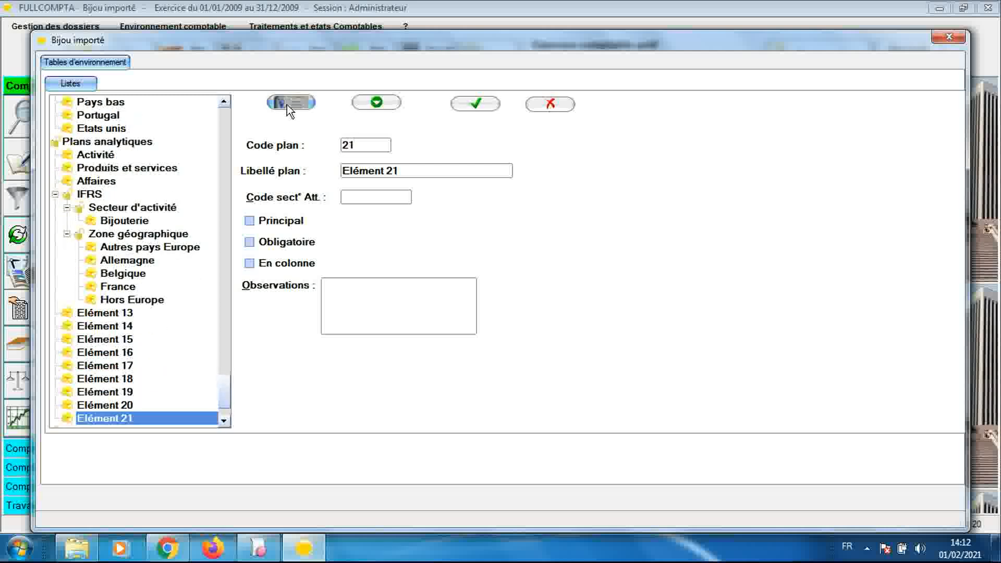
left_click(286, 105)
left_click(287, 104)
left_click(286, 104)
left_click(287, 105)
left_click(286, 104)
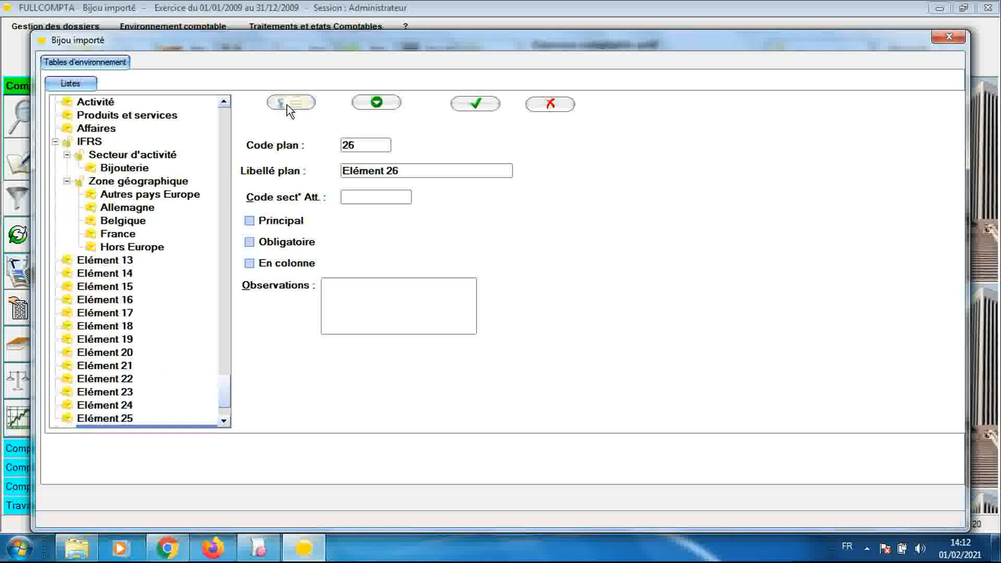
left_click(286, 104)
left_click(286, 105)
left_click(287, 105)
left_click(286, 105)
left_click(287, 104)
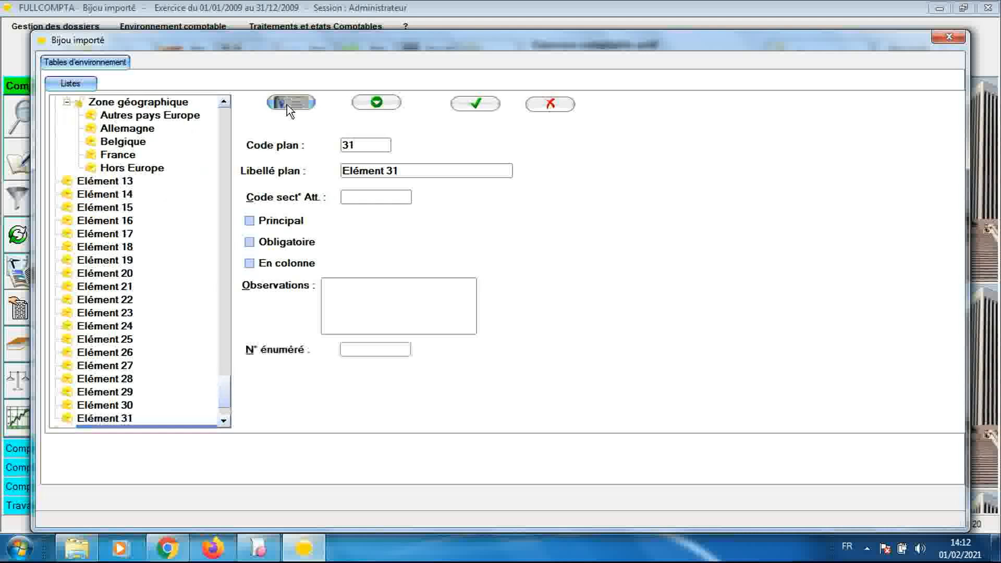
left_click(287, 105)
left_click(286, 105)
left_click(287, 105)
left_click(287, 104)
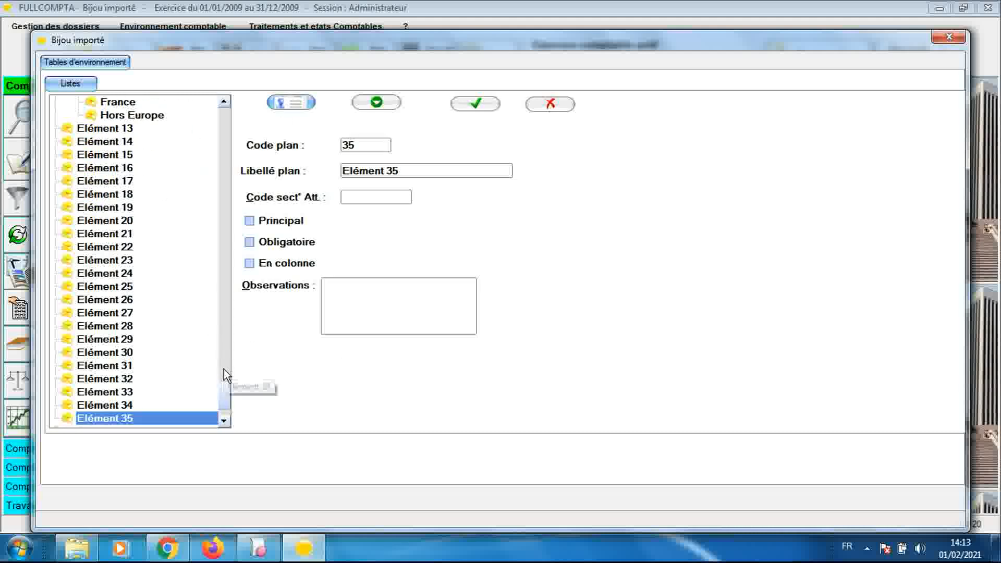
left_click_drag(225, 380, 225, 389)
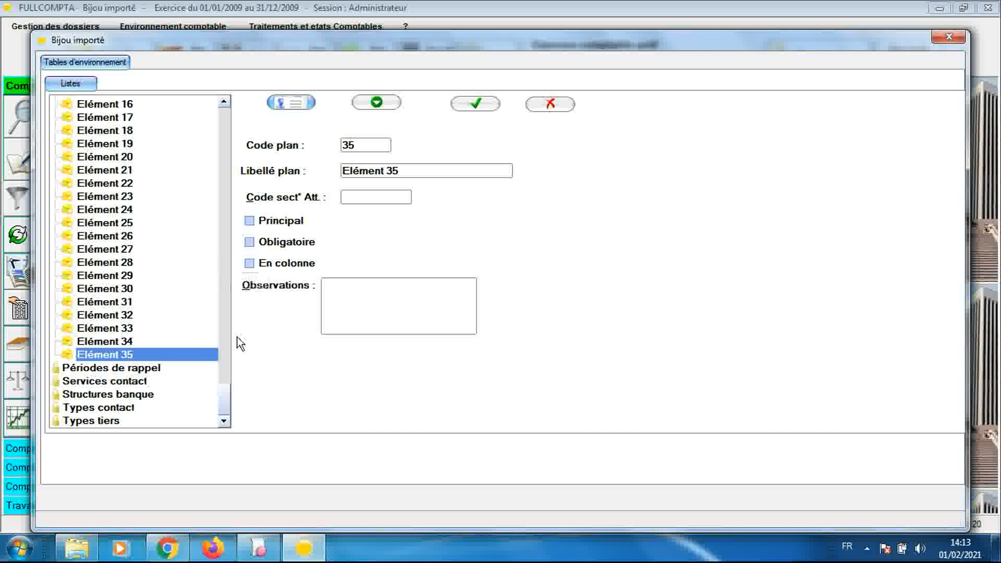
- Switch to Sage 100 and go back from Plan analytique to the full list of options
left_click(259, 549)
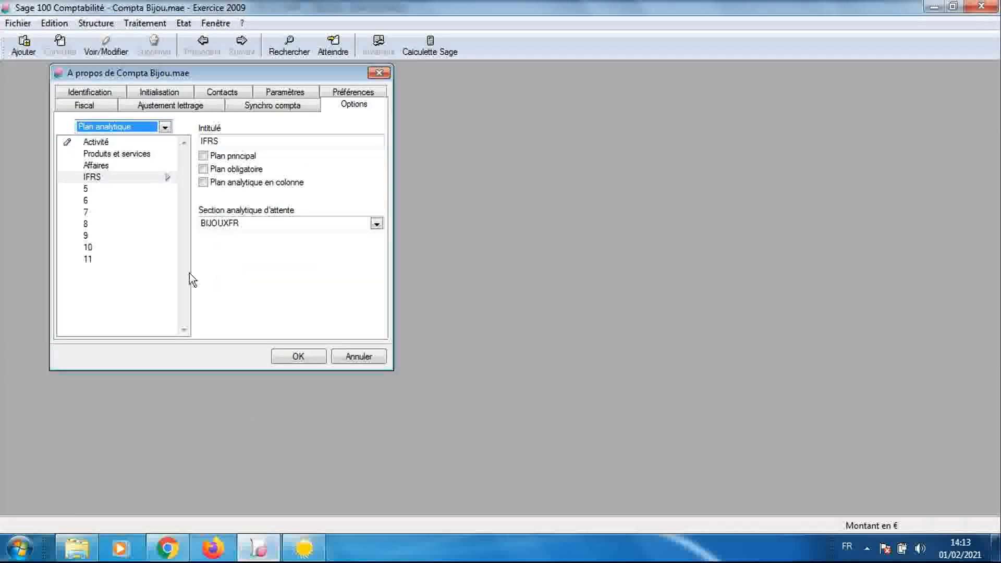
left_click(165, 128)
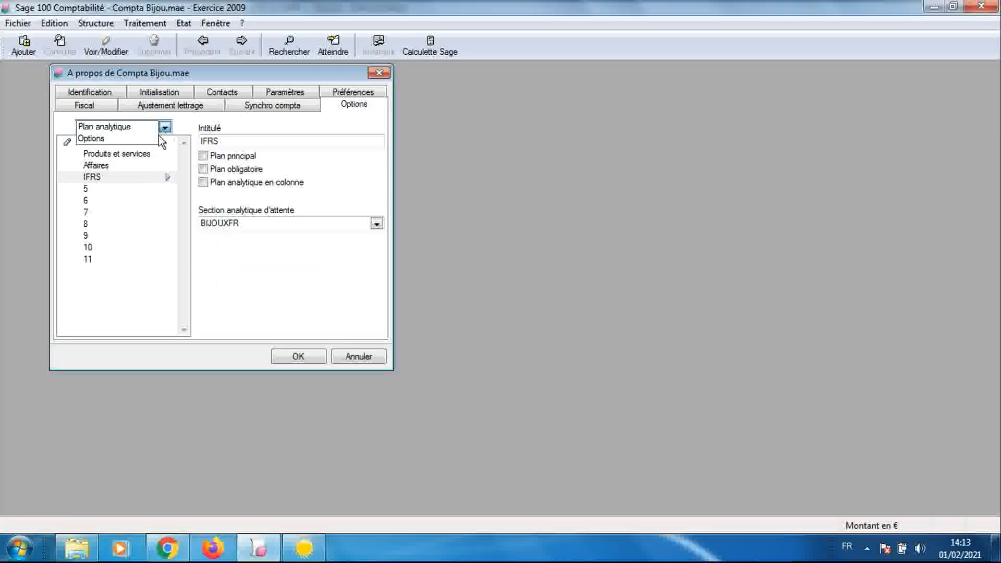
left_click(152, 139)
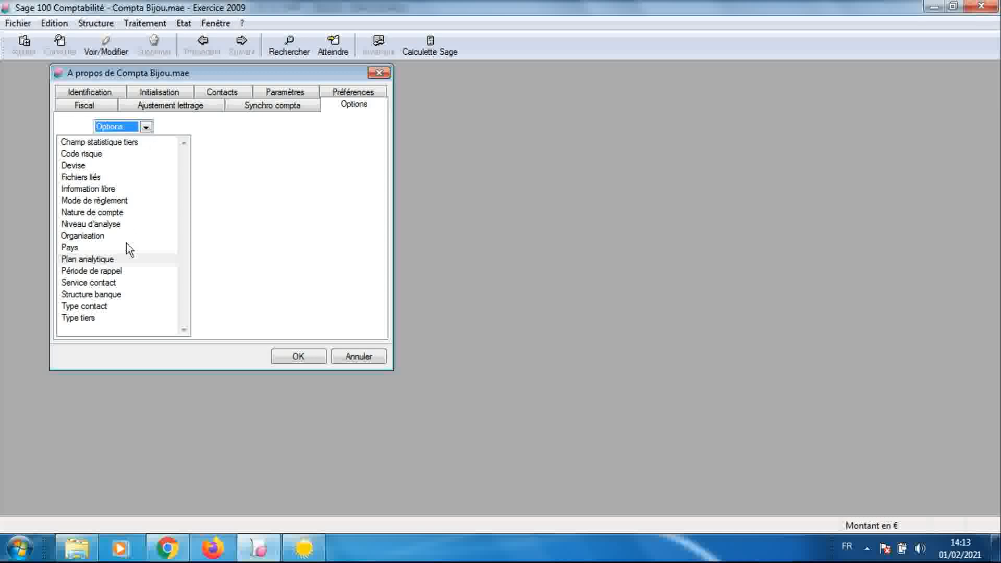
- Open the Période de rappel option list and examine the empty rows below its existing reminder periods
double_click(119, 271)
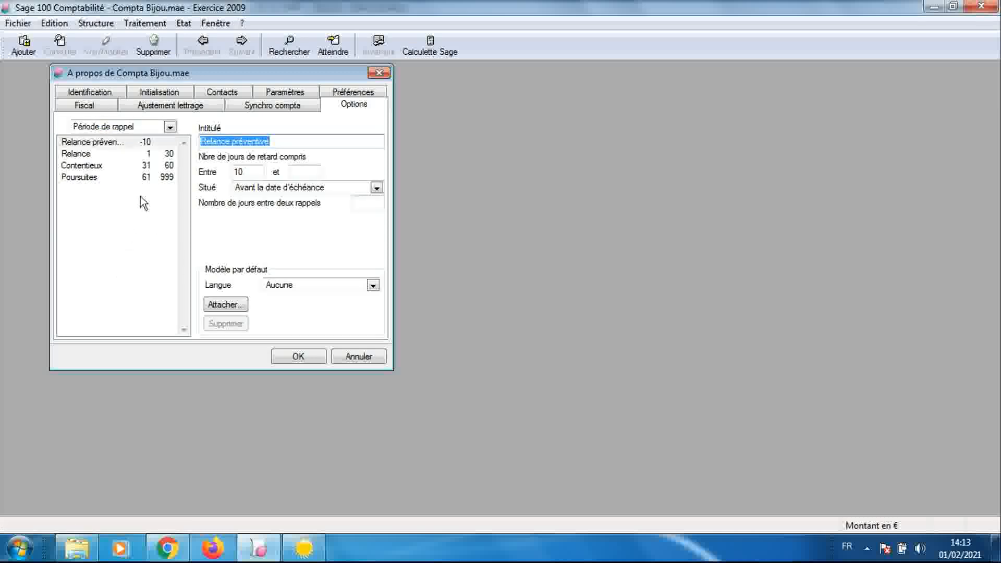
left_click(114, 195)
left_click(114, 214)
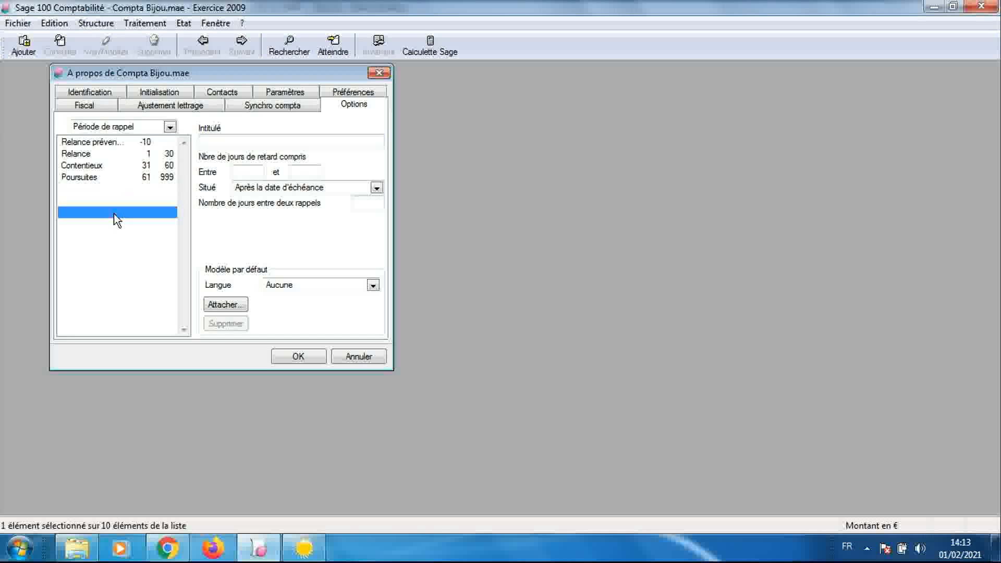
left_click(115, 237)
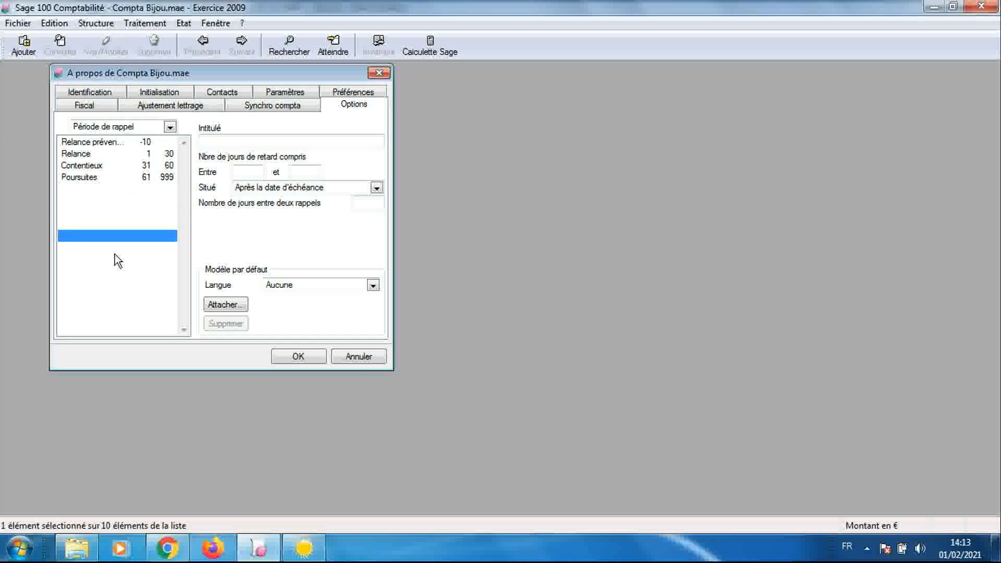
- Try to add a reminder period with the Intitulé 5 in the first empty row below Poursuites
left_click(120, 189)
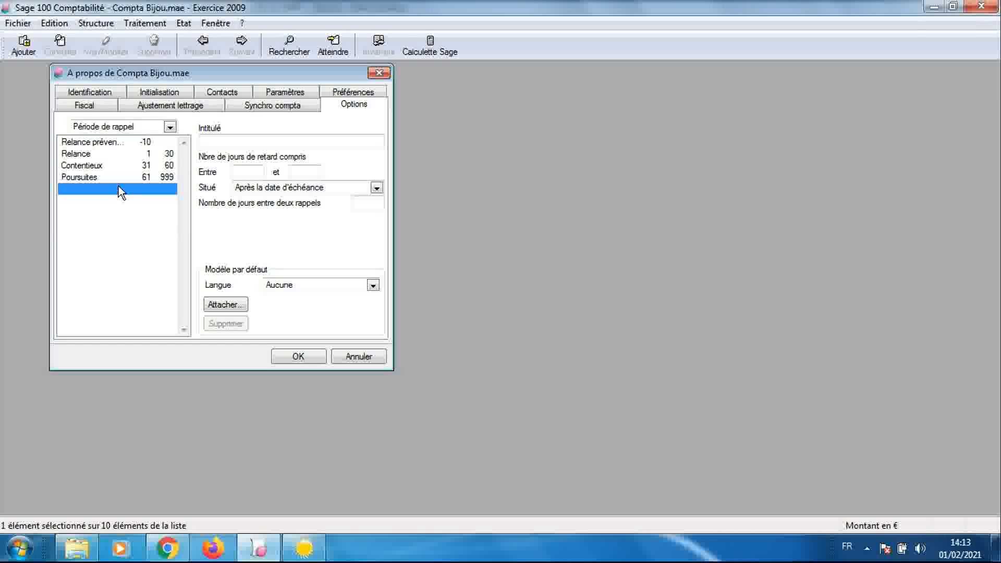
left_click(211, 142)
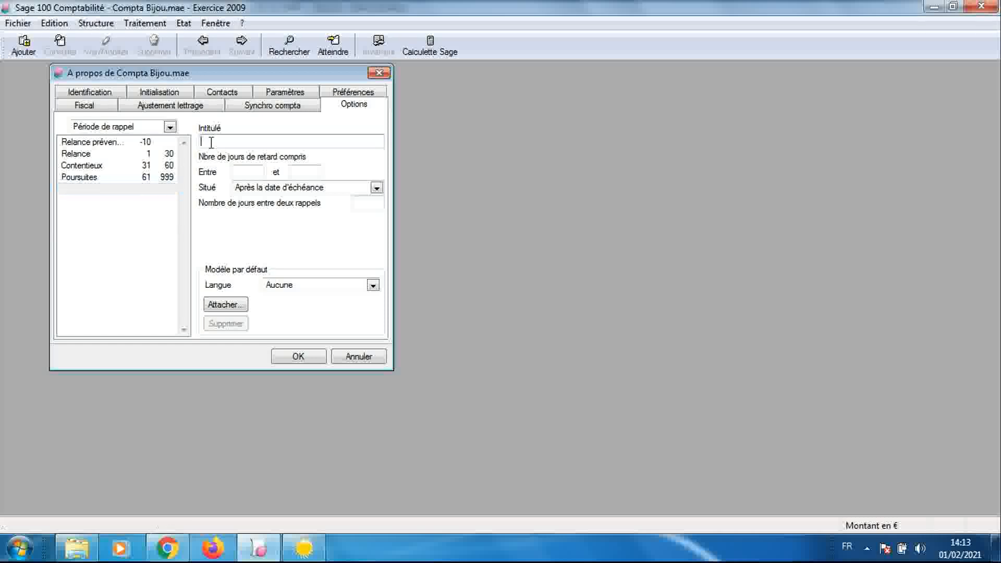
type("5")
key("Return")
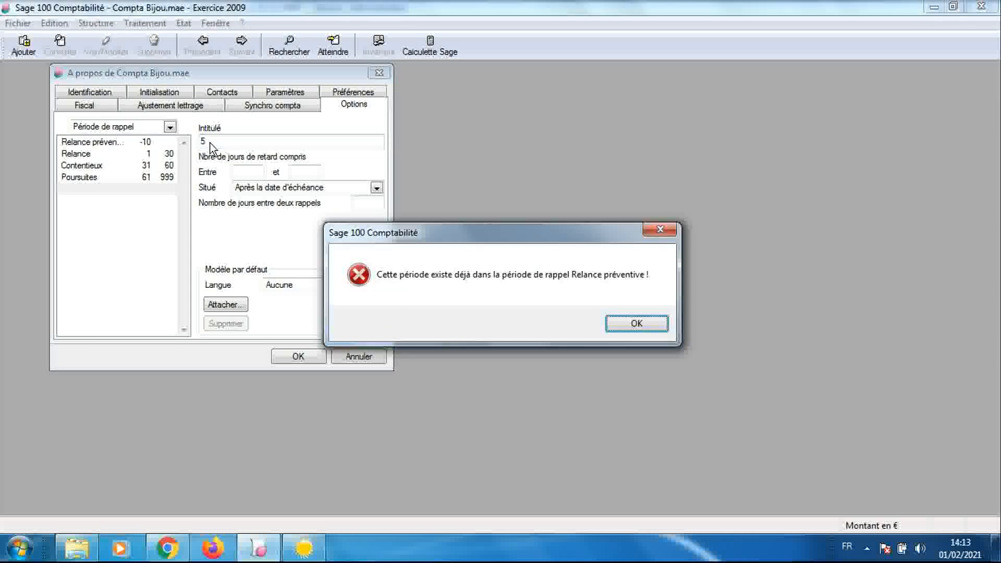
left_click(629, 324)
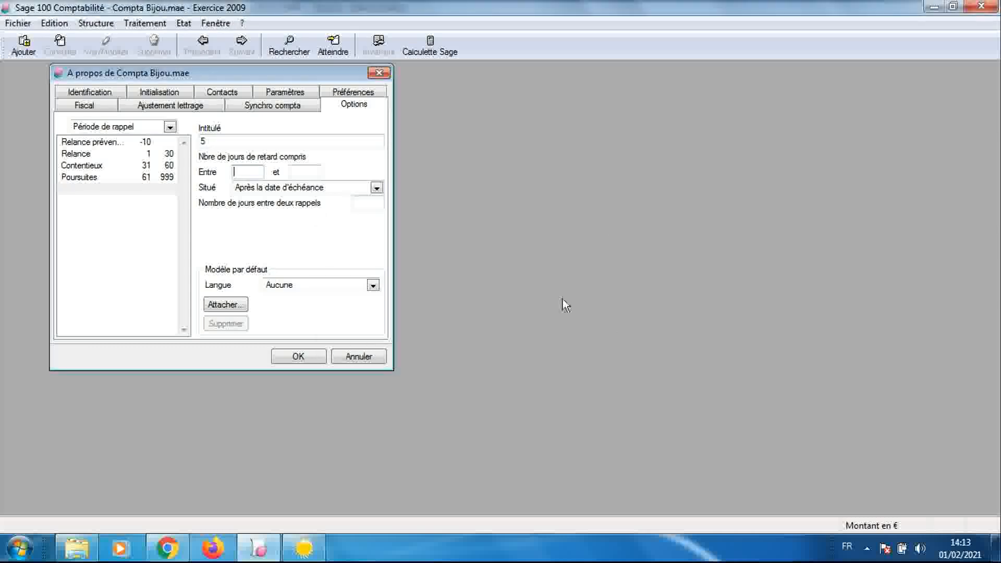
left_click(139, 188)
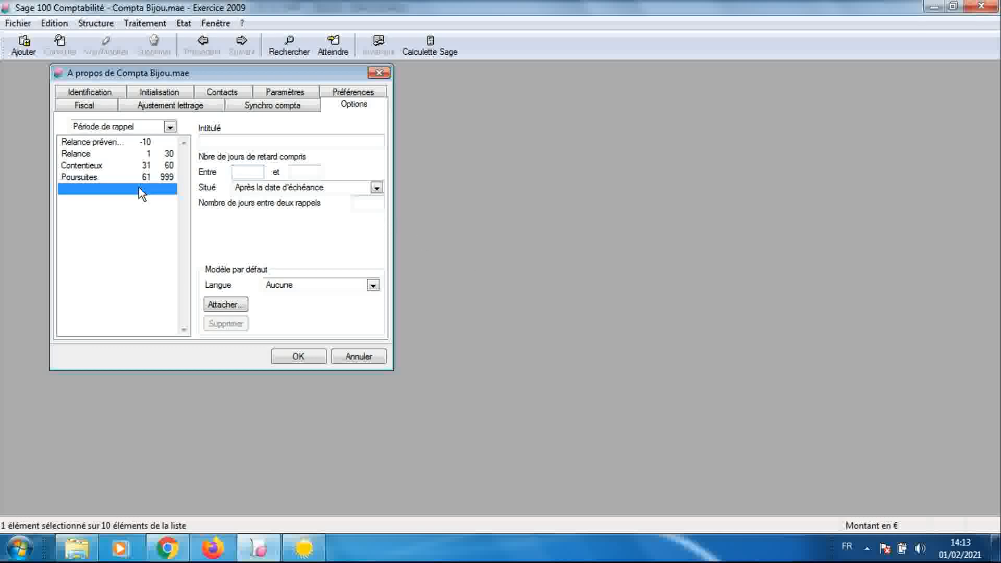
left_click(225, 141)
type("5")
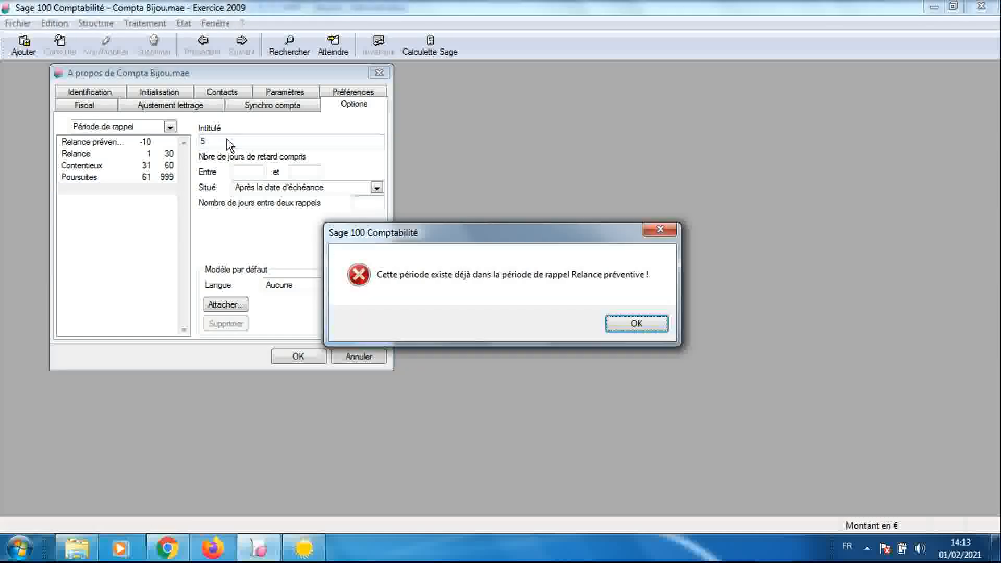
left_click(620, 326)
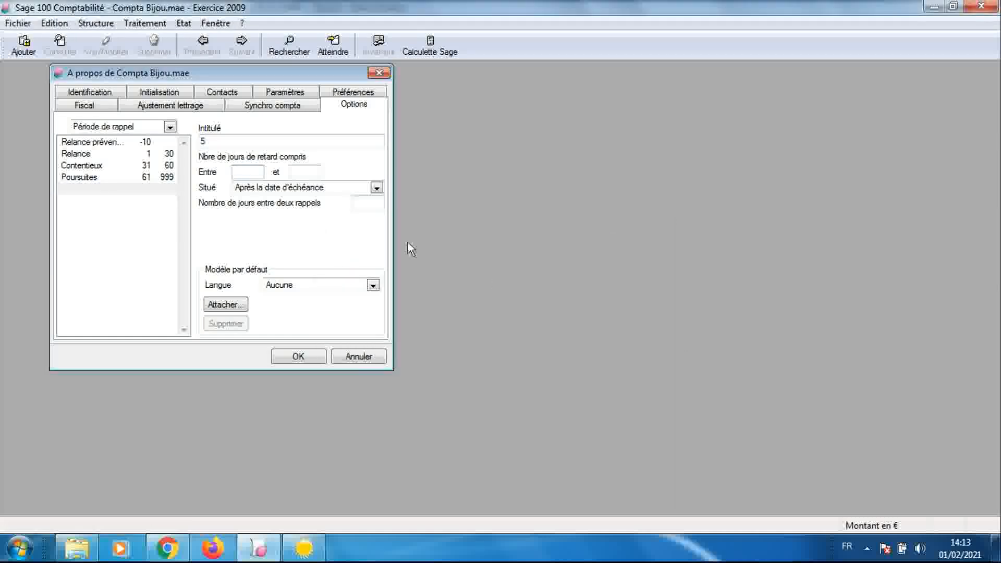
- Step through the empty rows below Poursuites to check how many reminder periods the list can hold
left_click(152, 192)
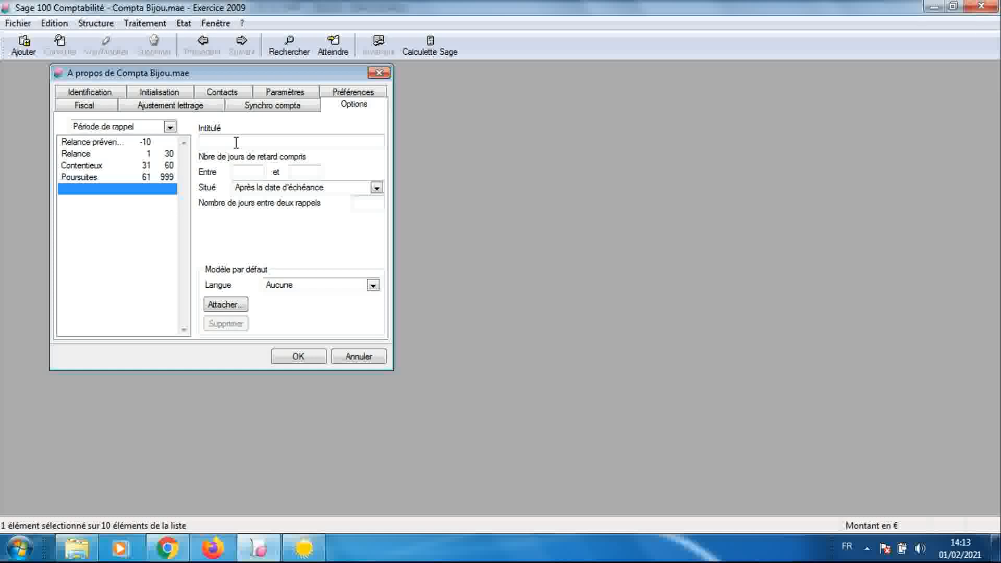
key("Down")
key("Down")
key("Down")
key("Down")
key("Down")
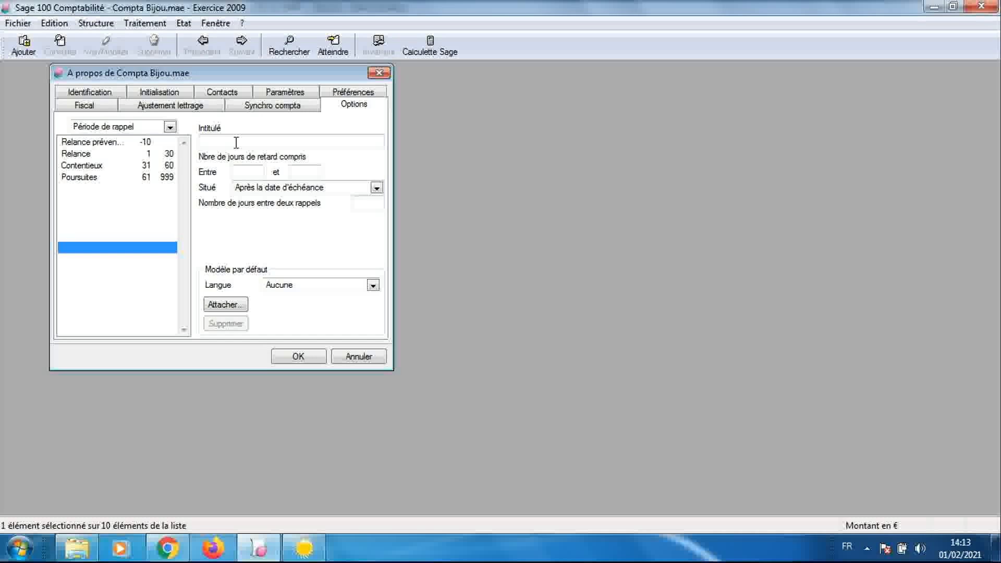
key("Up")
key("Up")
key("Up")
key("Up")
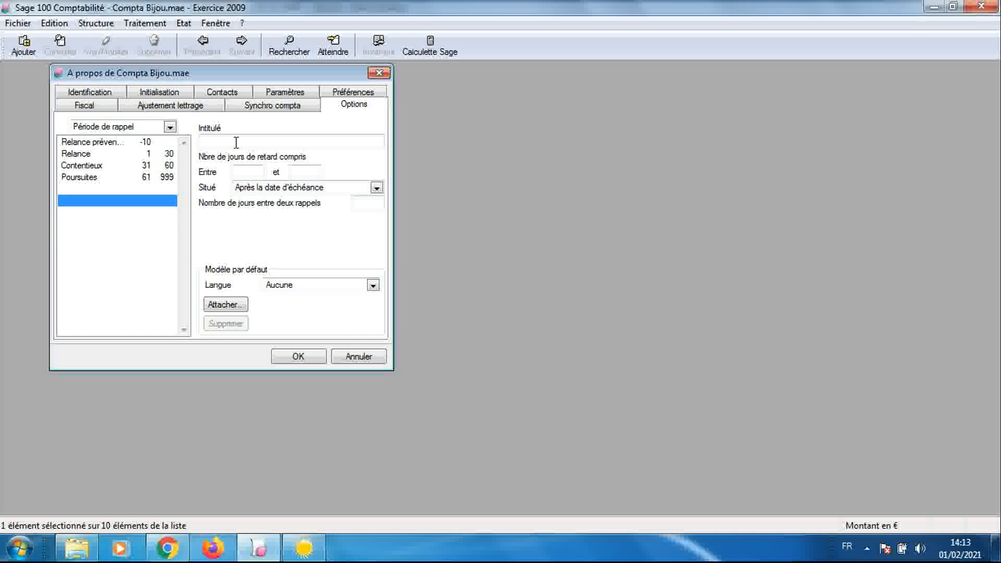
key("Up")
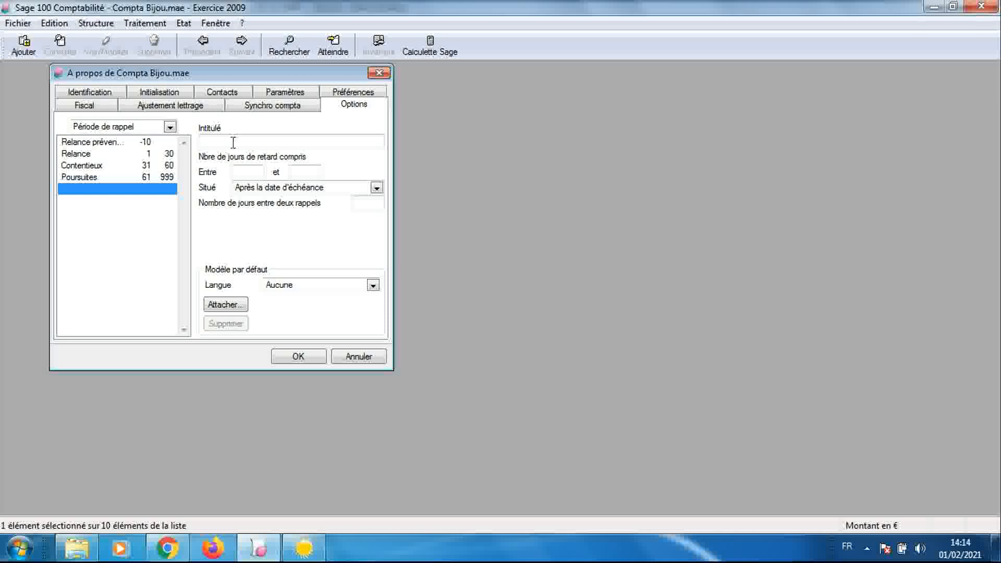
left_click(157, 202)
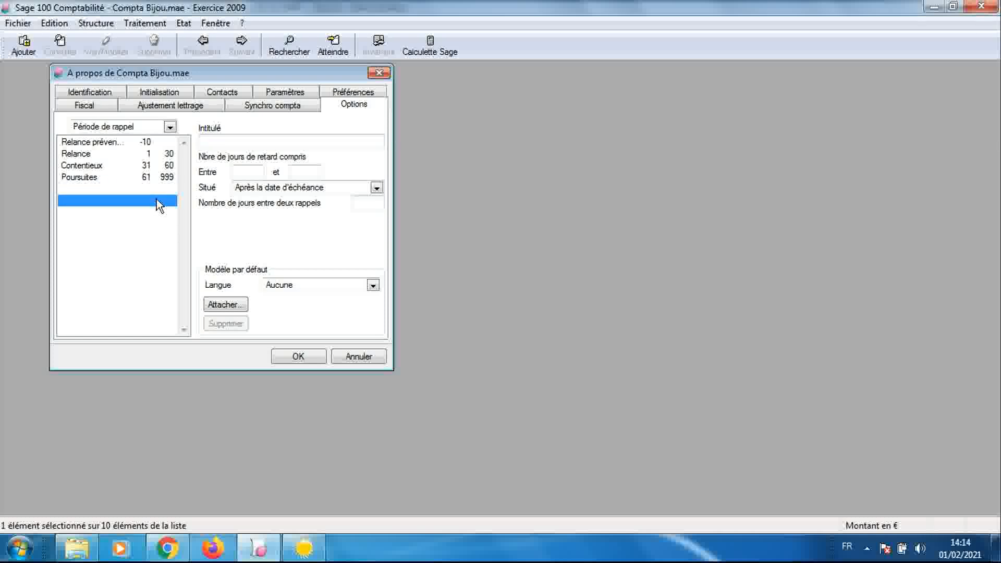
key("Up")
key("Down")
key("Down")
key("Down")
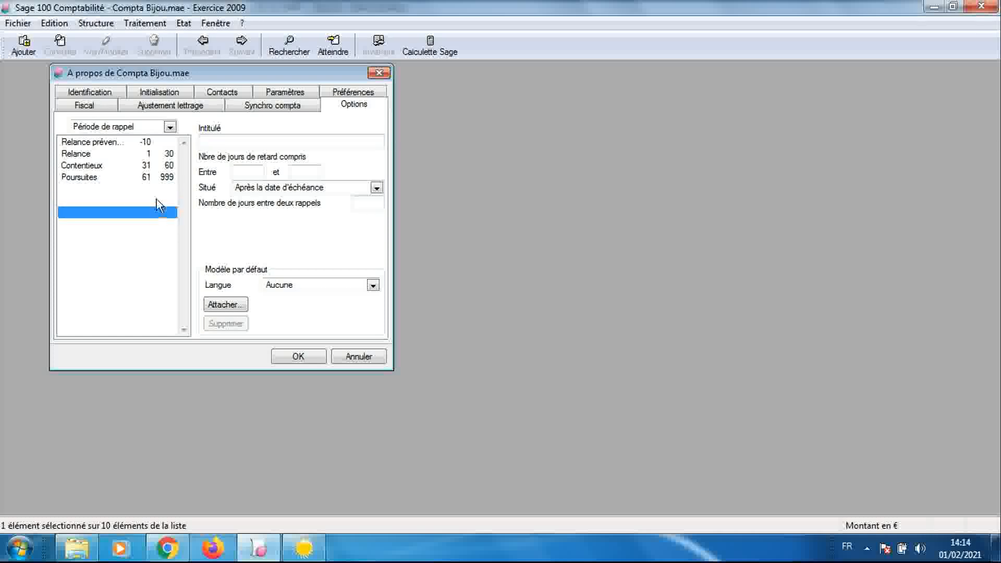
key("Down")
key("Down")
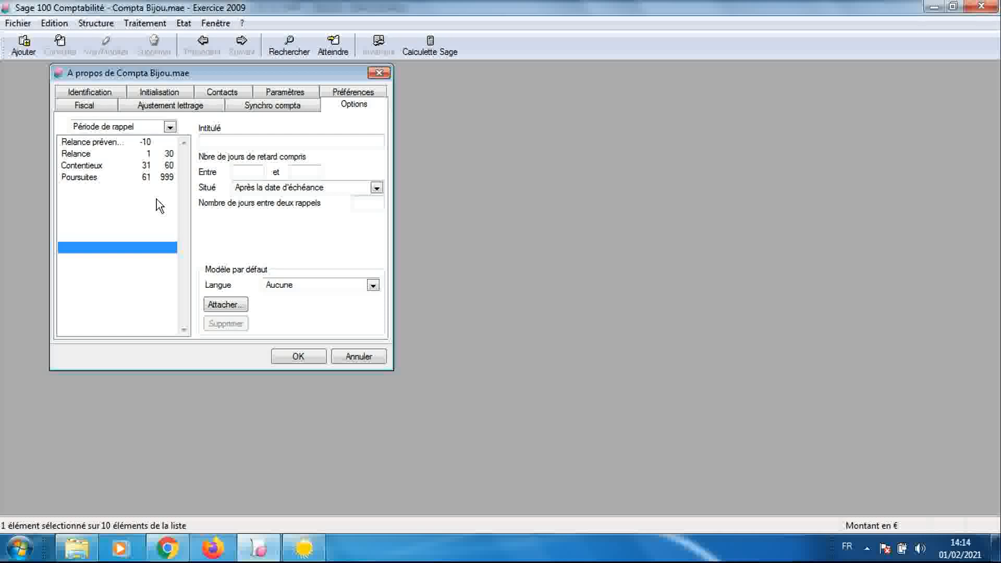
- Switch to FULLCOMPTA, expand Périodes de rappel, and compare its entries with the Période de rappel list in Sage 100
left_click(304, 548)
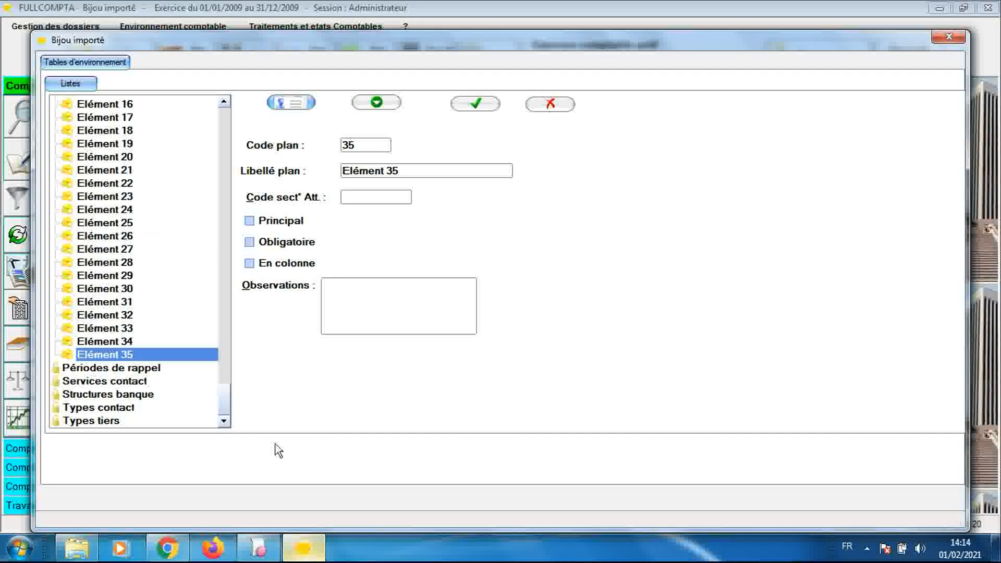
double_click(156, 371)
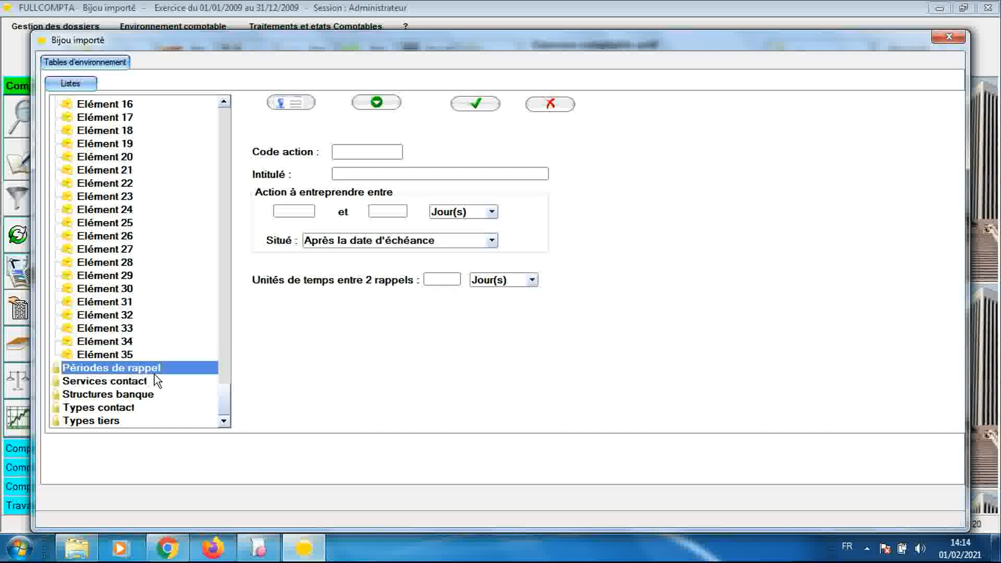
left_click(223, 421)
left_click(224, 421)
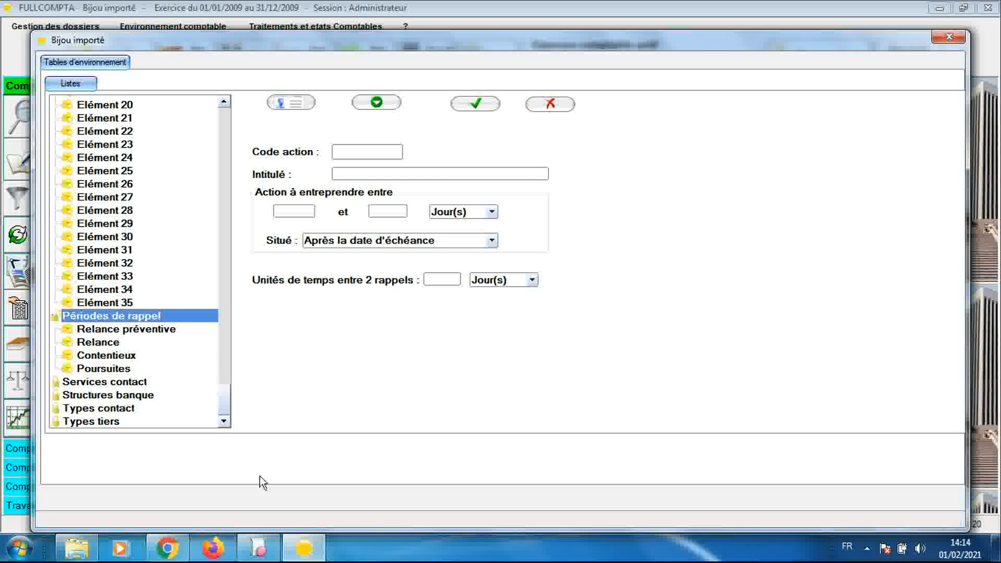
left_click(258, 547)
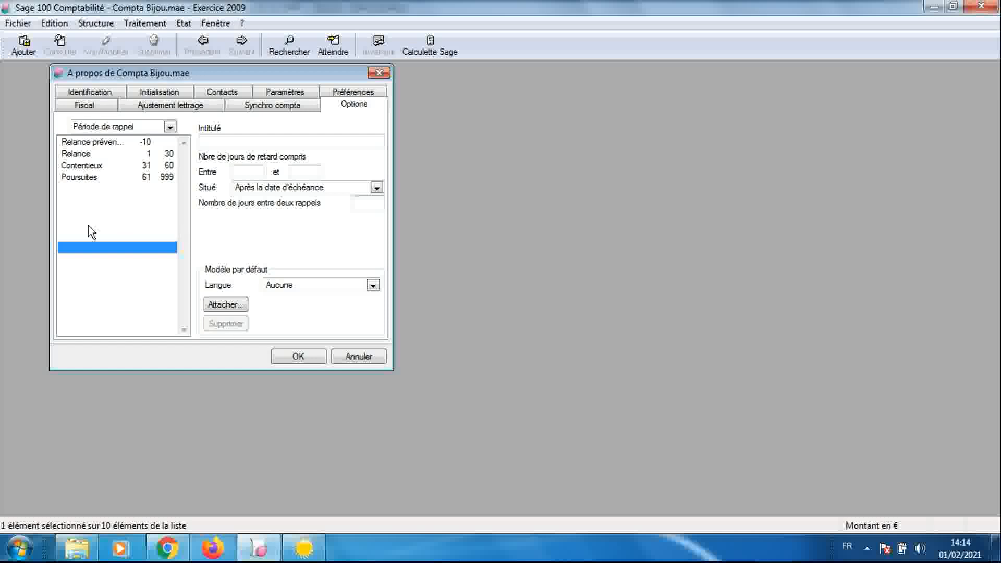
left_click(304, 550)
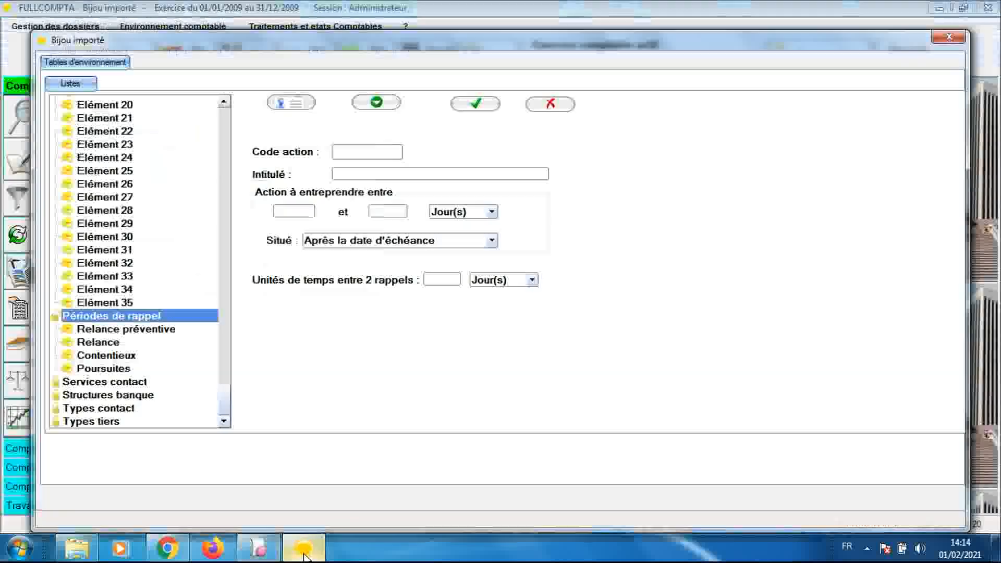
- Add new reminder periods with their default titles under Périodes de rappel, up to Code action 18
left_click(118, 332)
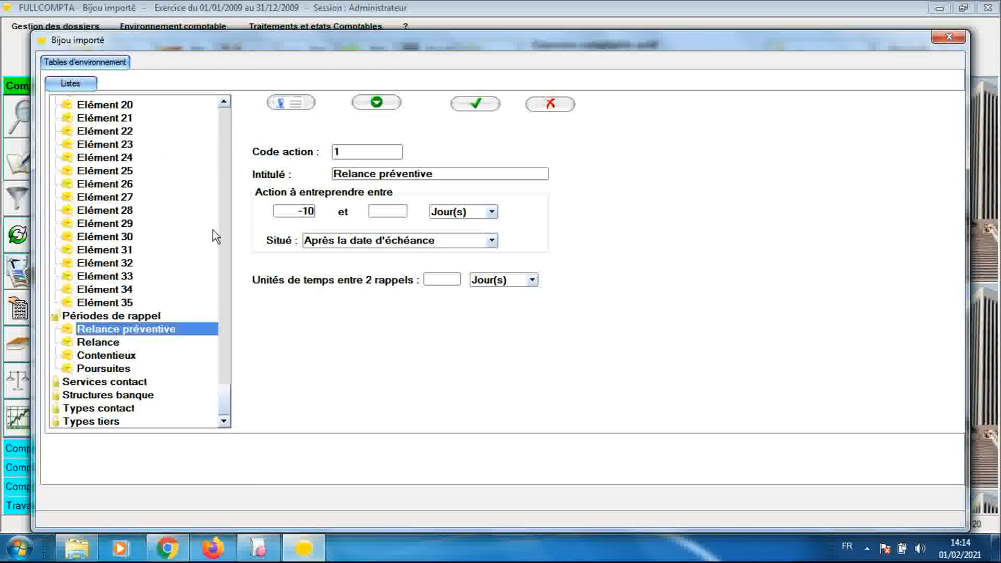
left_click(299, 111)
left_click(300, 112)
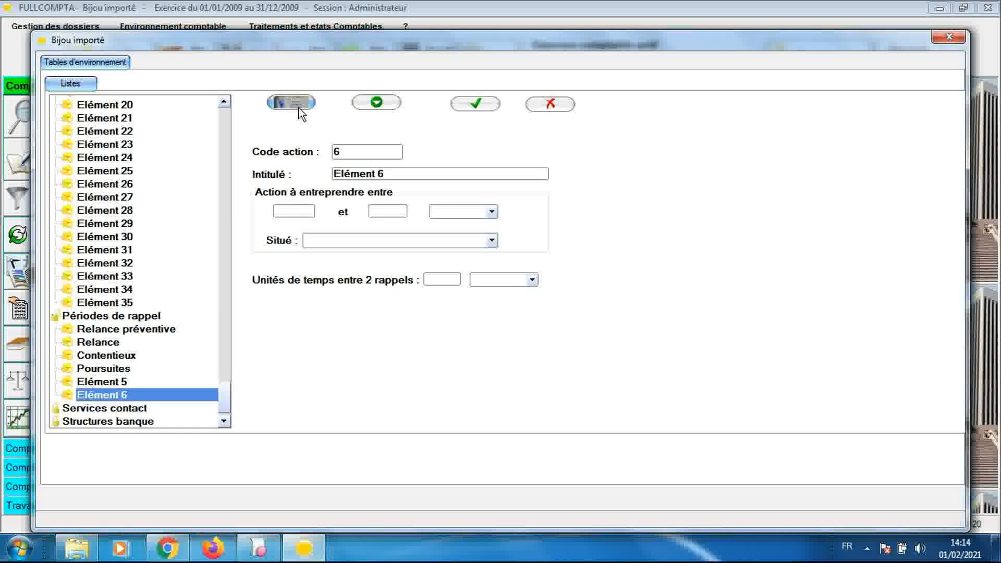
double_click(299, 110)
triple_click(300, 110)
double_click(300, 110)
double_click(300, 111)
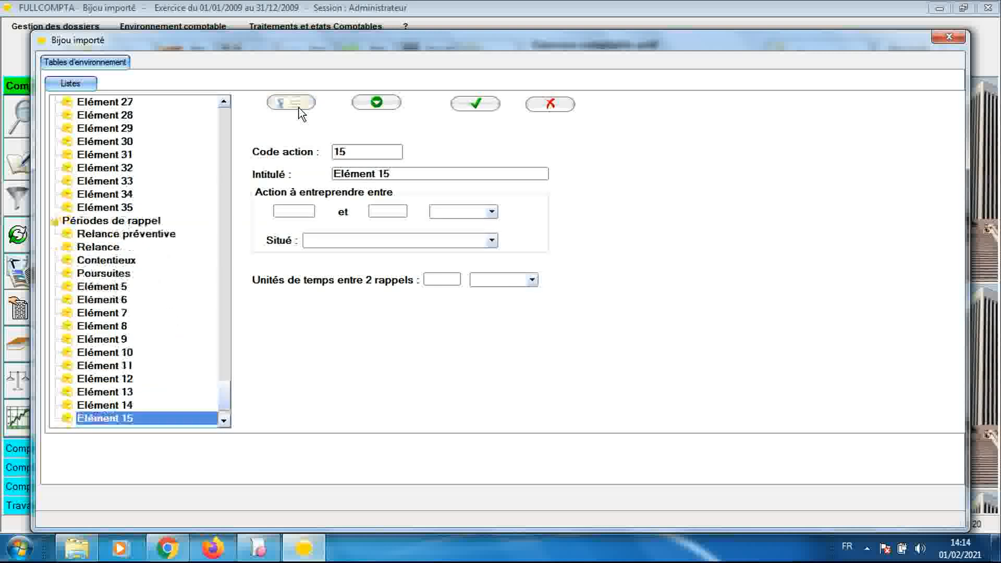
left_click(300, 110)
left_click(299, 111)
left_click(300, 111)
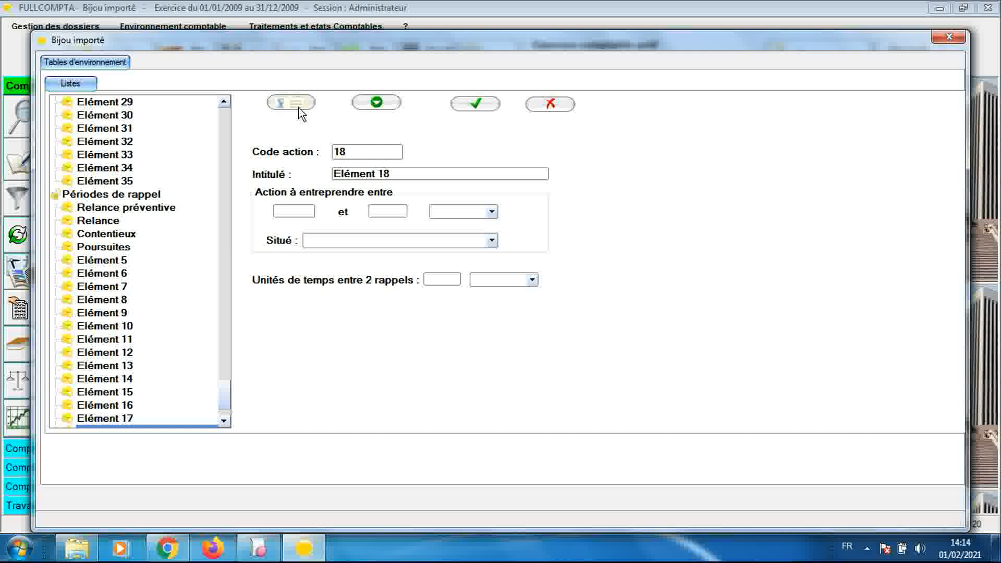
- Open the Contentieux reminder period, and switch to Sage 100 to open the same entry for comparison
left_click(134, 243)
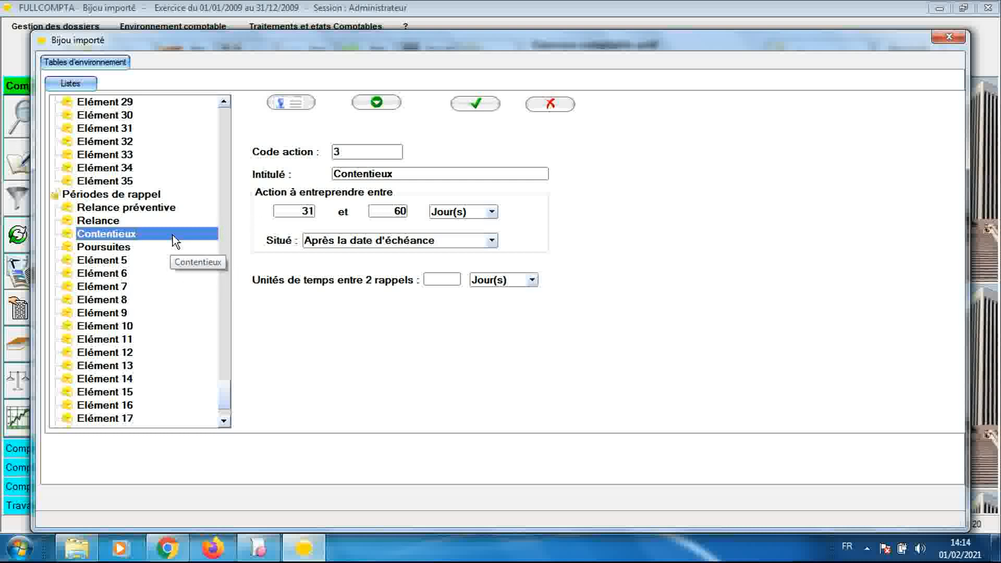
left_click(267, 553)
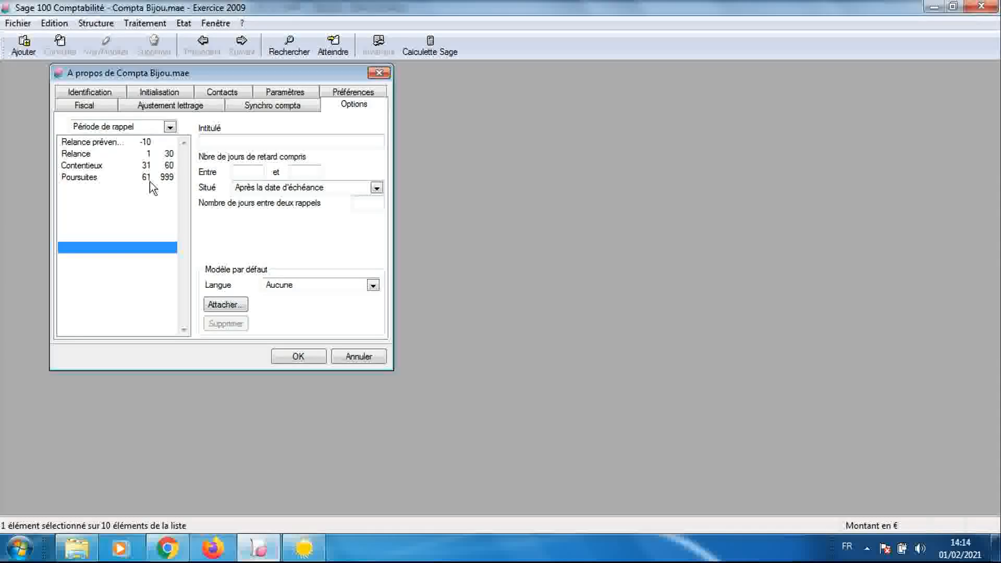
left_click(133, 166)
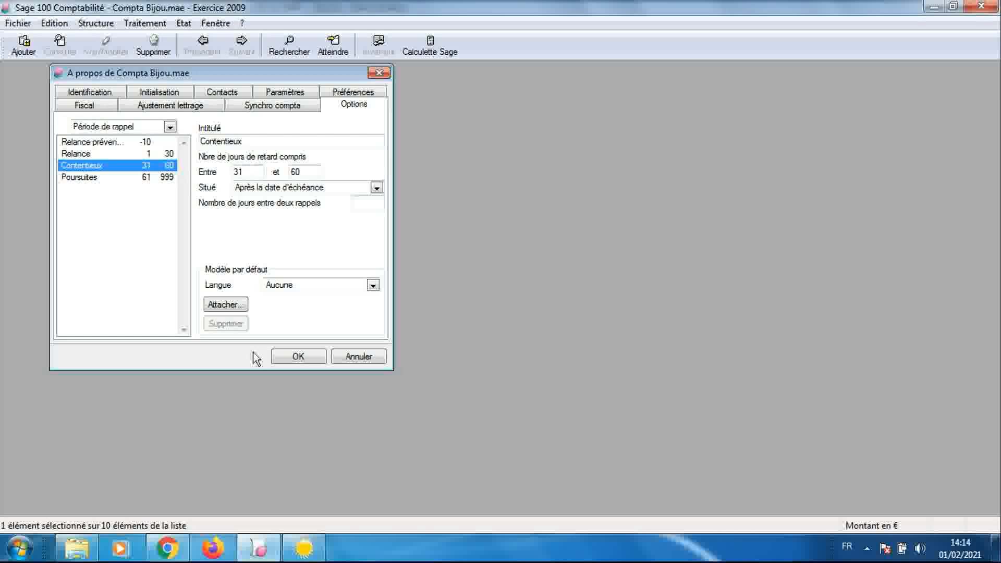
- Switch to FULLCOMPTA and view the time units available for the action period of Contentieux
left_click(304, 547)
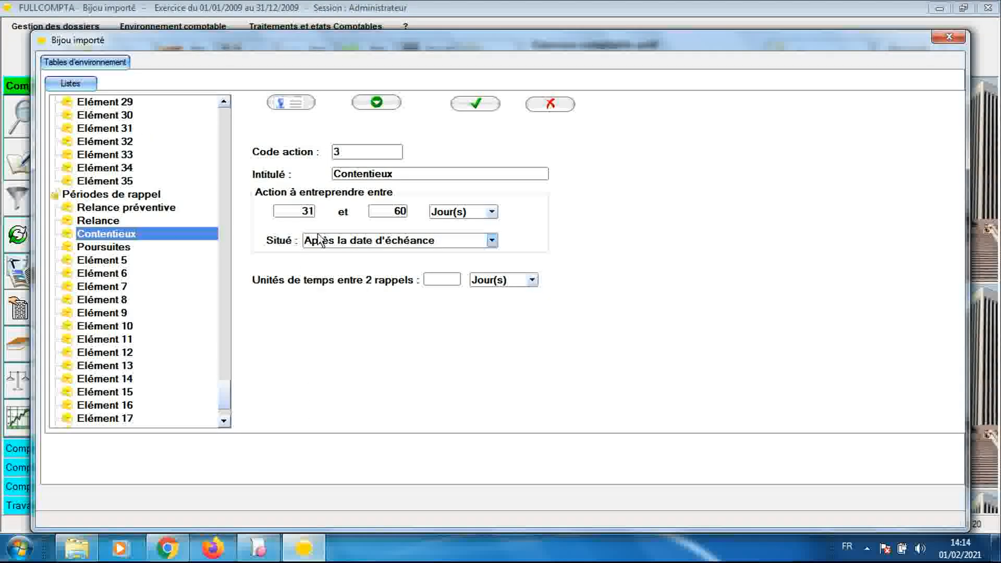
left_click(491, 212)
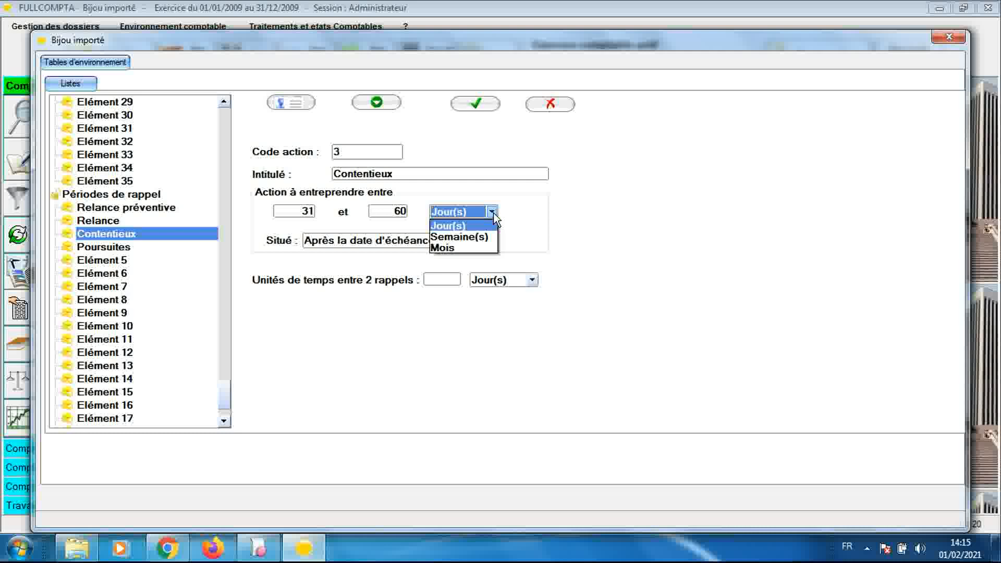
left_click(492, 213)
left_click(492, 214)
left_click(493, 213)
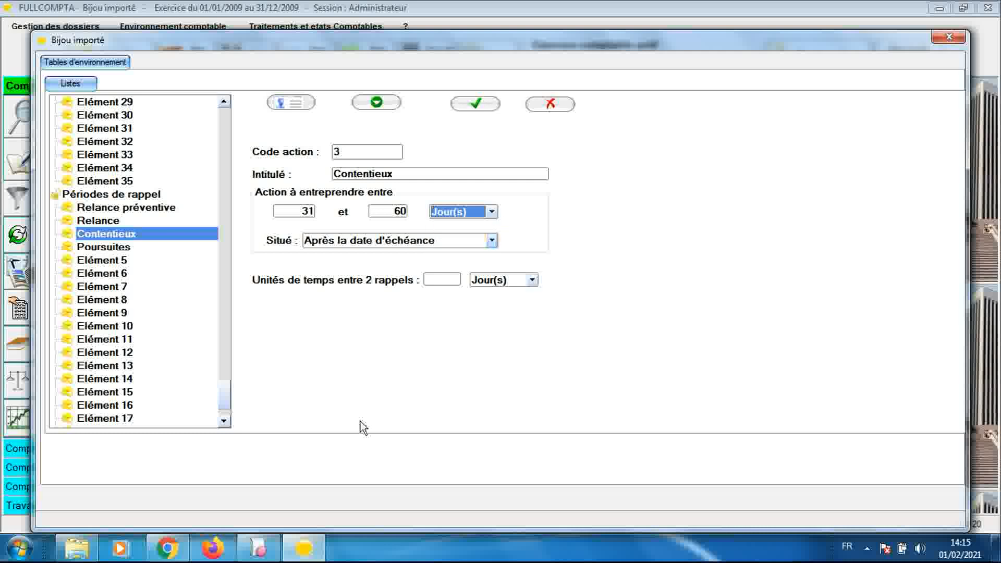
- Switch to Sage 100 and view the Situé choices available for the Contentieux reminder period
left_click(265, 551)
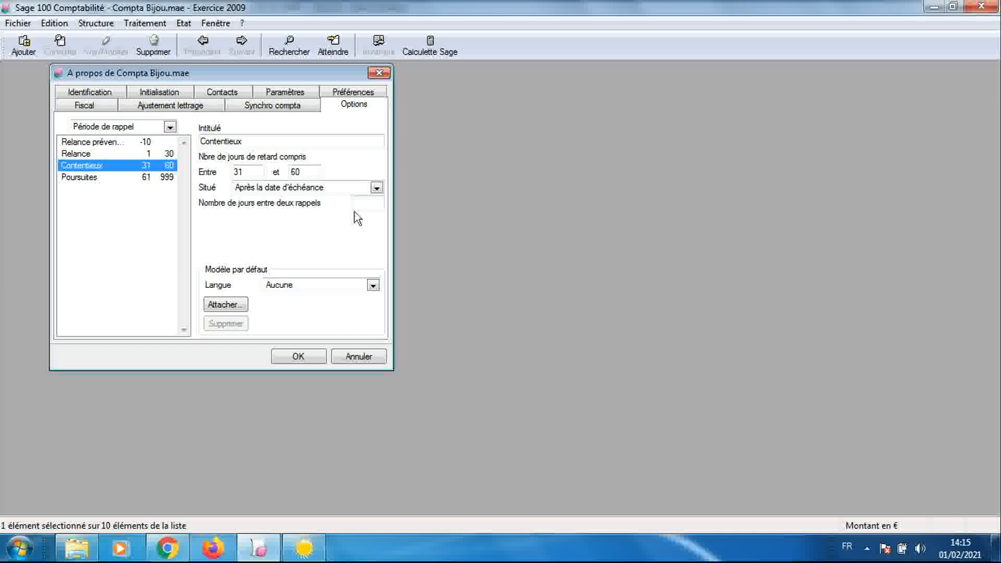
left_click(376, 187)
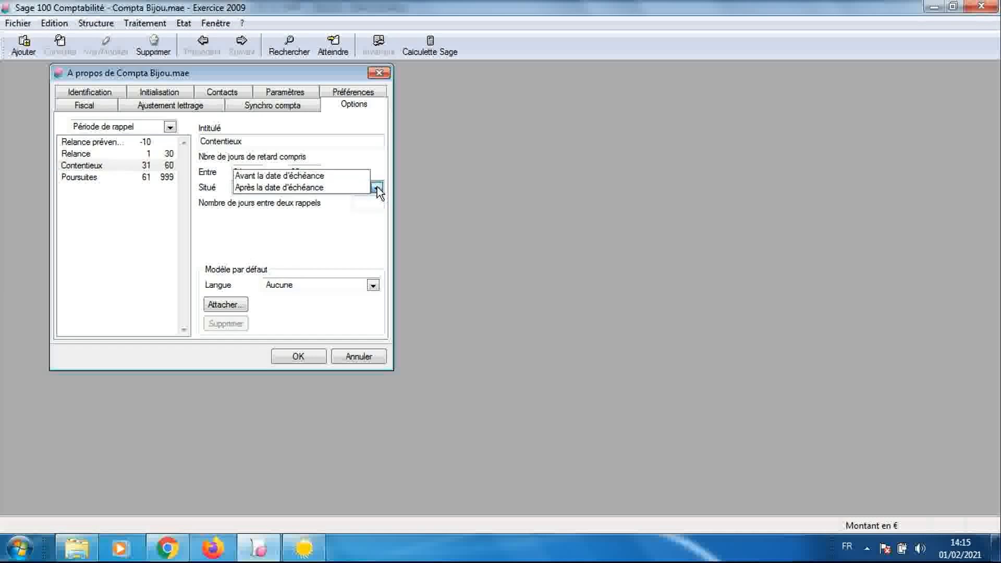
left_click(376, 188)
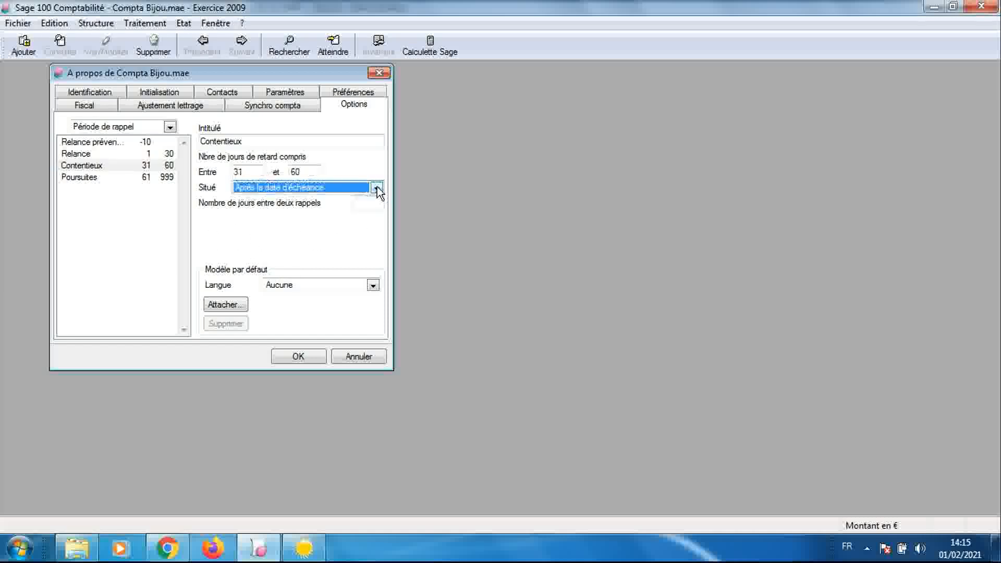
- Switch to FULLCOMPTA and view the Situé choices available for the Contentieux reminder period
left_click(300, 546)
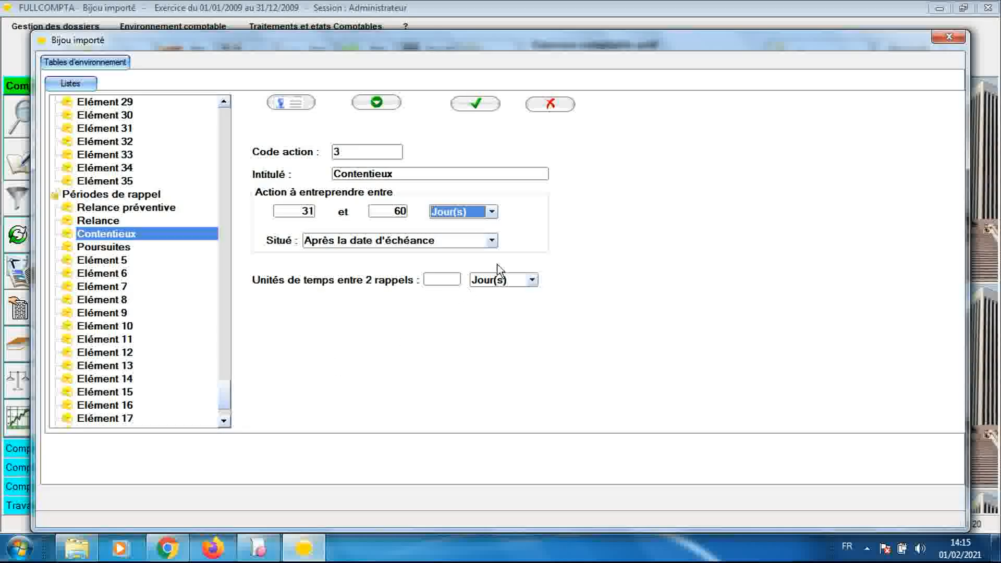
left_click(491, 240)
left_click(492, 241)
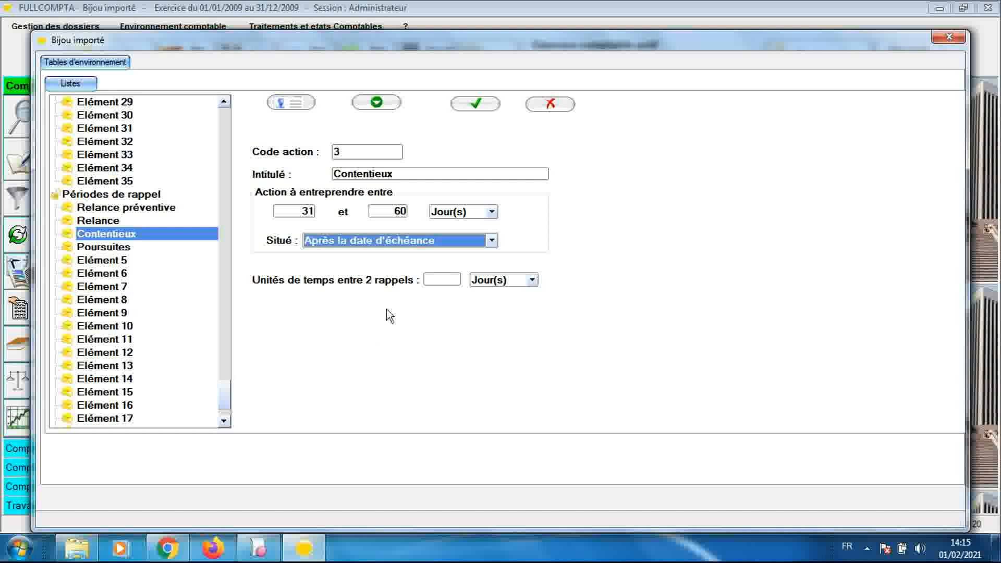
- Check Sage 100's interval between two reminders, and view FULLCOMPTA's time units for the same setting of Contentieux
left_click(258, 548)
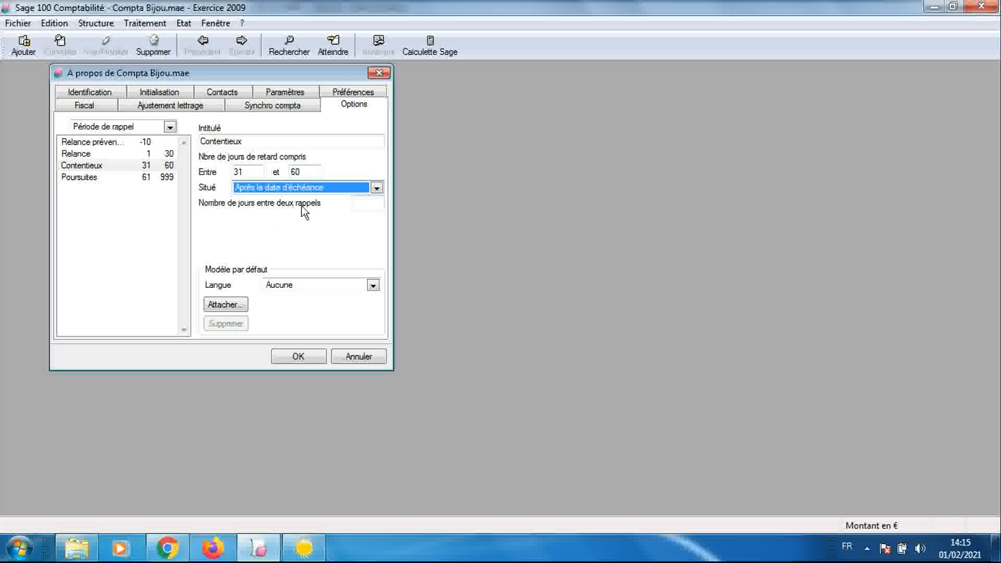
left_click(304, 547)
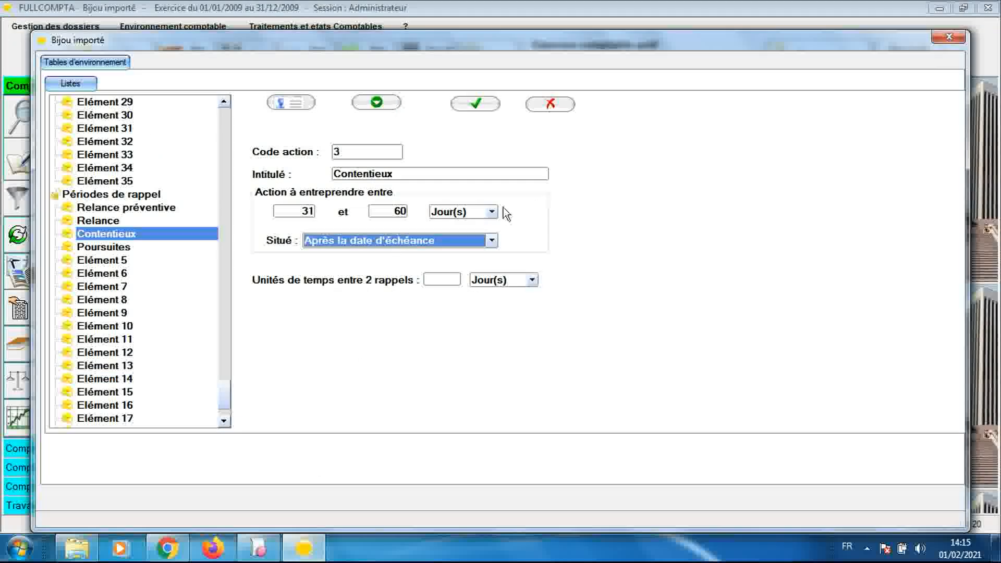
left_click(532, 280)
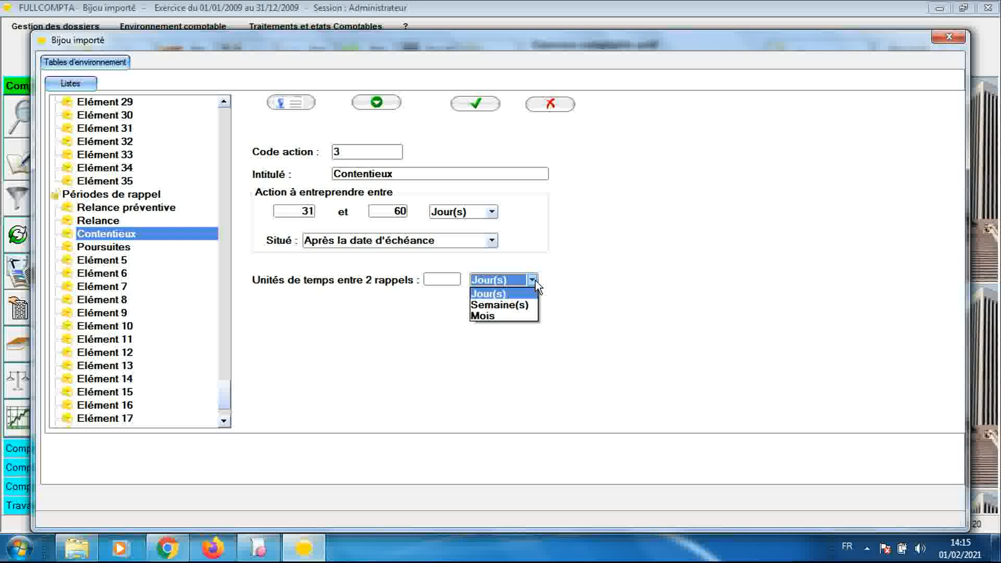
left_click(533, 280)
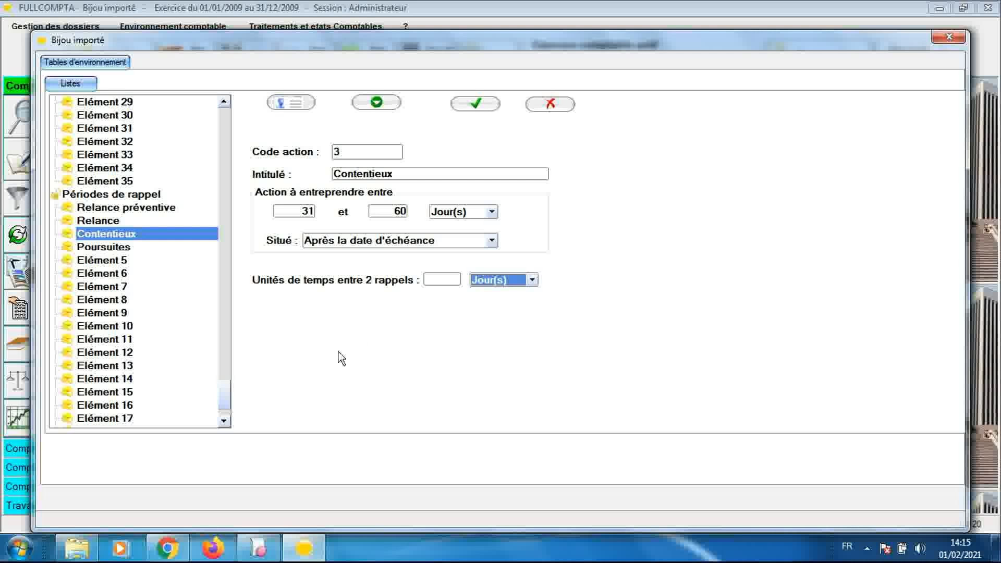
- Switch to Sage 100, return from Période de rappel to the options list and open Service contact
left_click(258, 546)
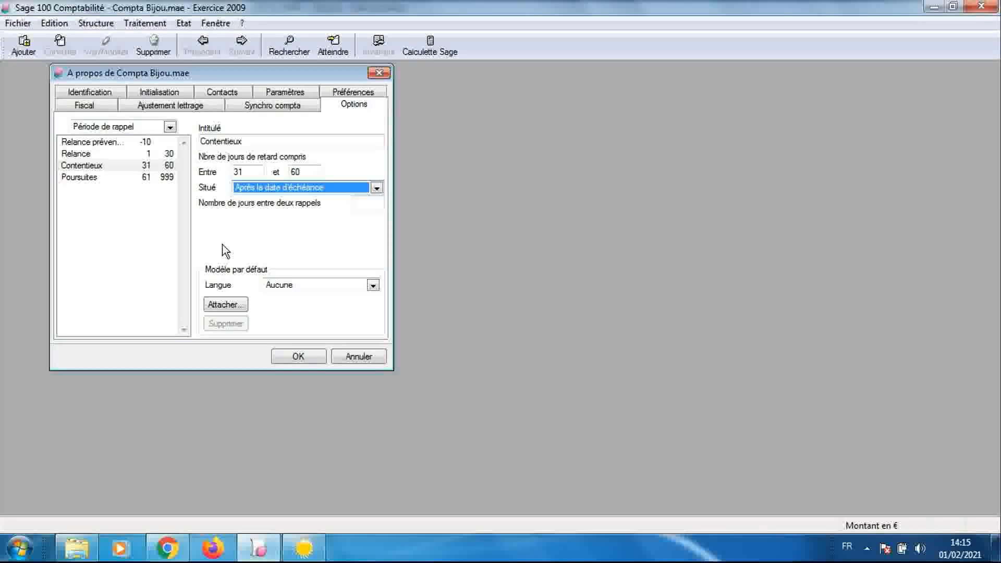
left_click(169, 128)
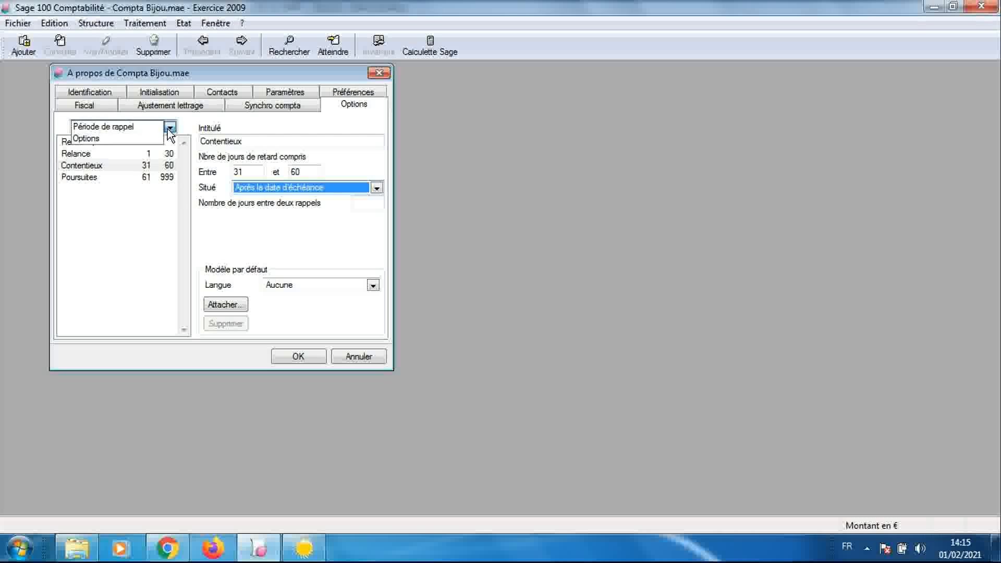
left_click(156, 138)
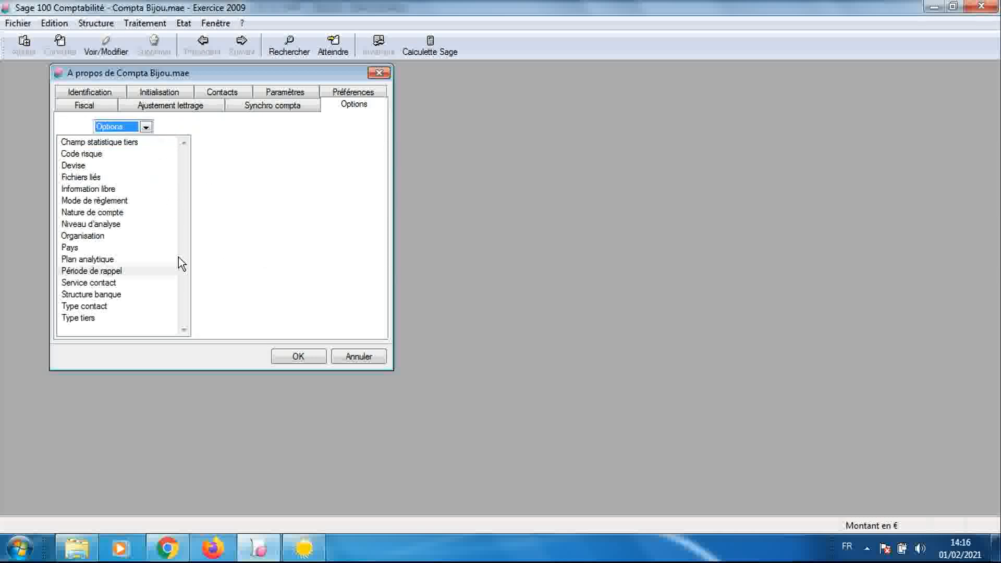
double_click(130, 284)
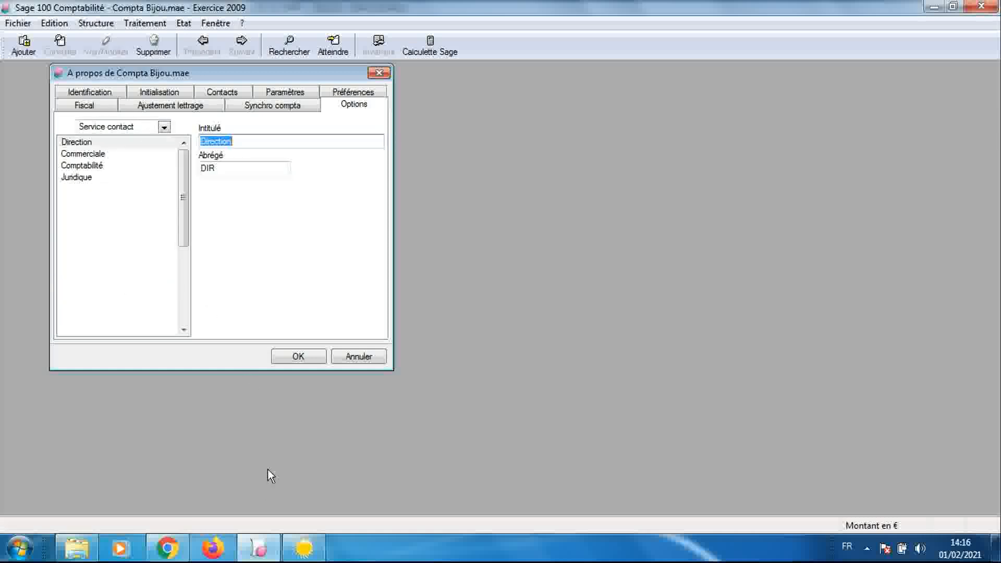
- Switch to FULLCOMPTA and expand the Services contact table to show its entries
left_click(303, 547)
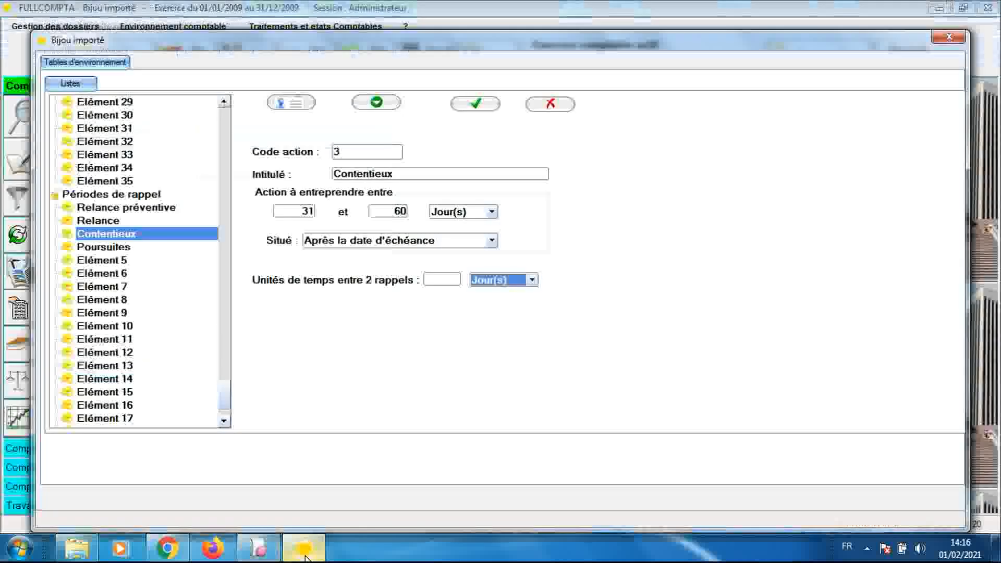
left_click(224, 420)
left_click(224, 421)
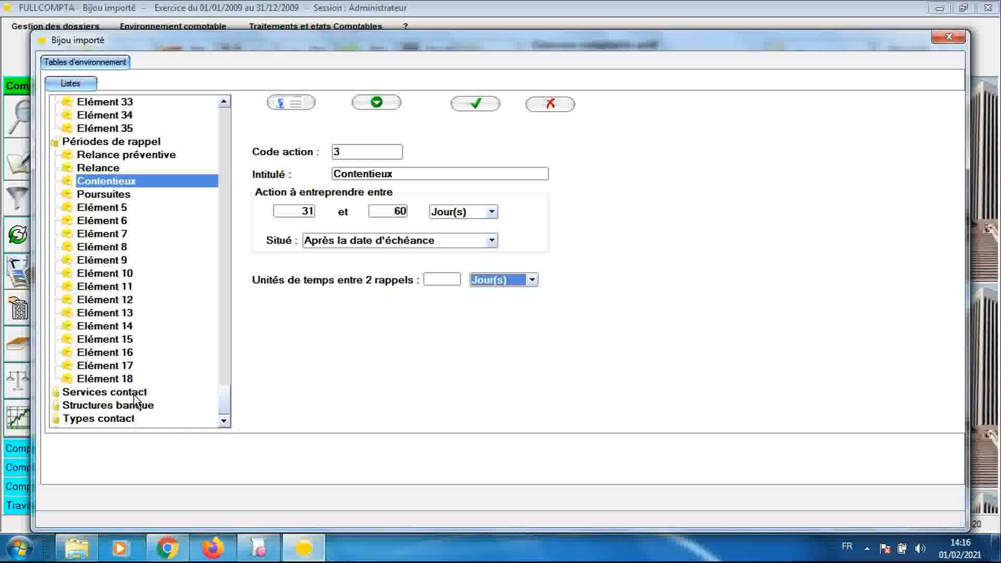
double_click(132, 392)
left_click(223, 422)
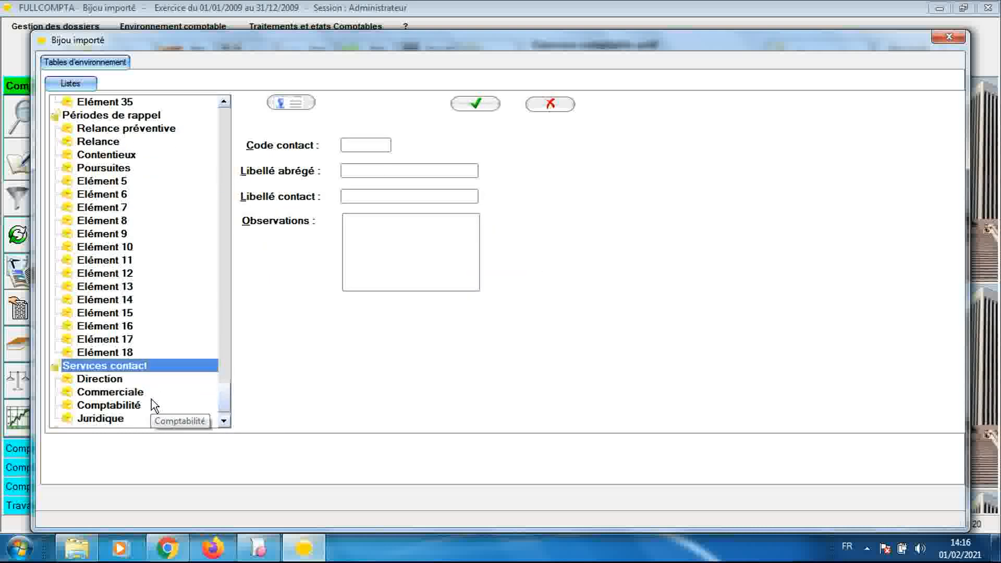
- Switch to Sage 100 and add a service contact titled 30 in the last empty slot of the list
left_click(259, 547)
scroll(184, 275, "down", 2)
left_click_drag(184, 276, 172, 174)
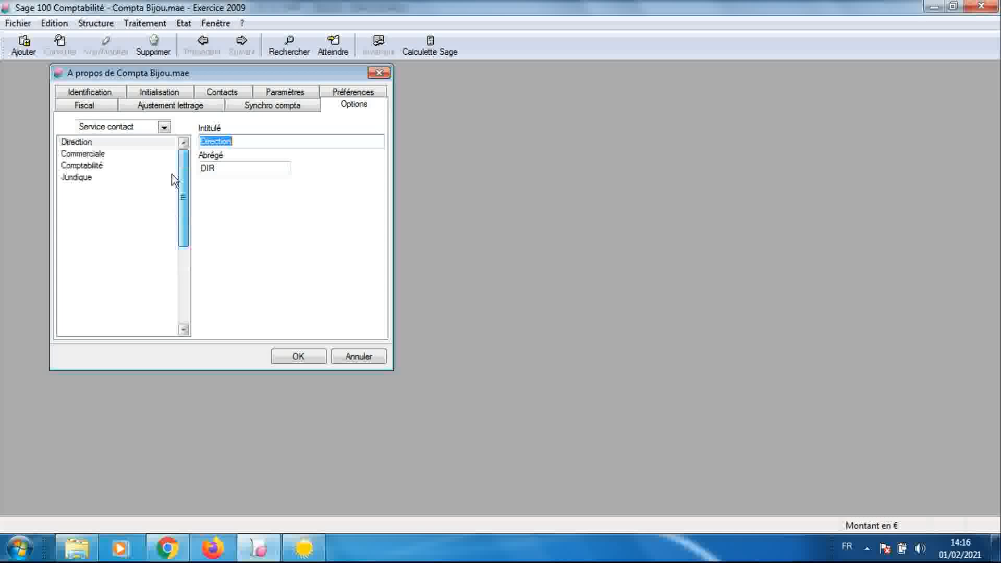
left_click(109, 186)
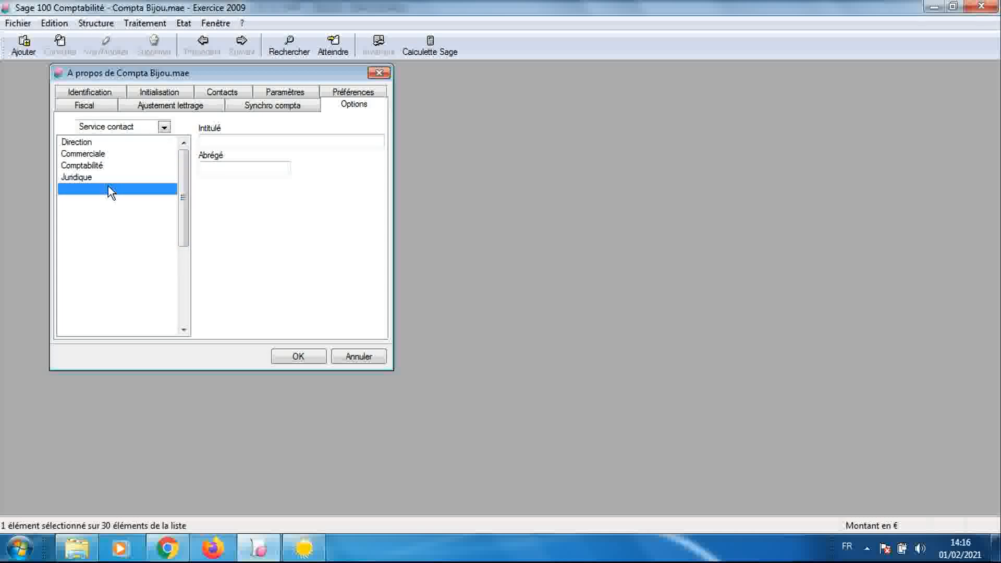
key("Down")
key("Down")
key("Down")
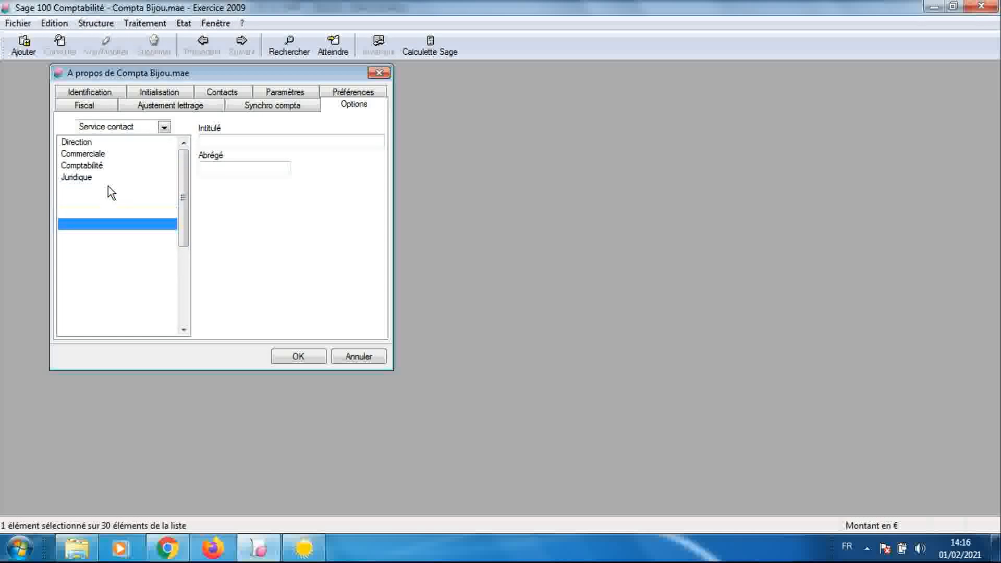
key("Down")
key("Down")
key("Down")
key("Down")
key("Down")
key("Down")
key("Down")
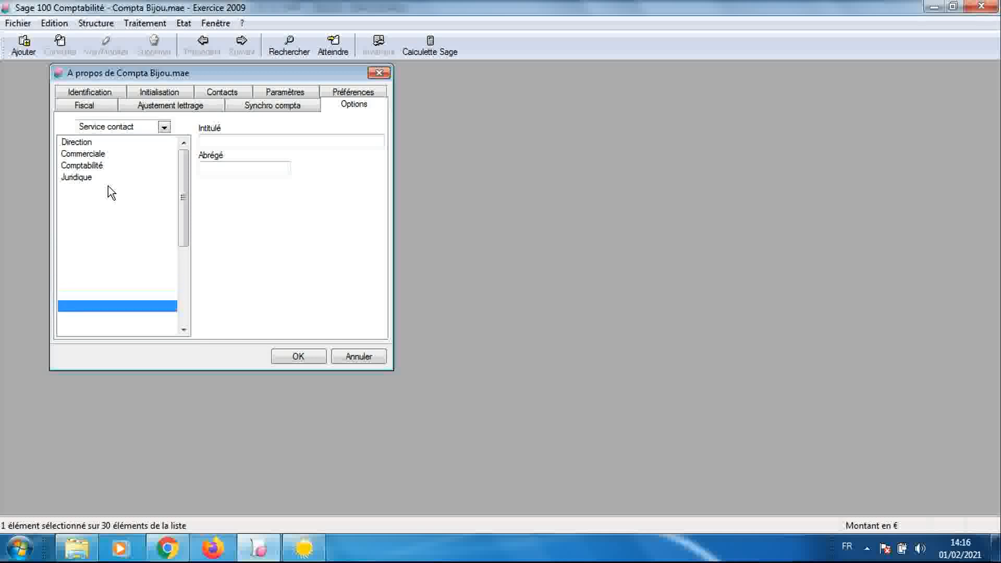
key("Down")
key("Down")
key("Down")
key("Down")
key("Down")
key("Down")
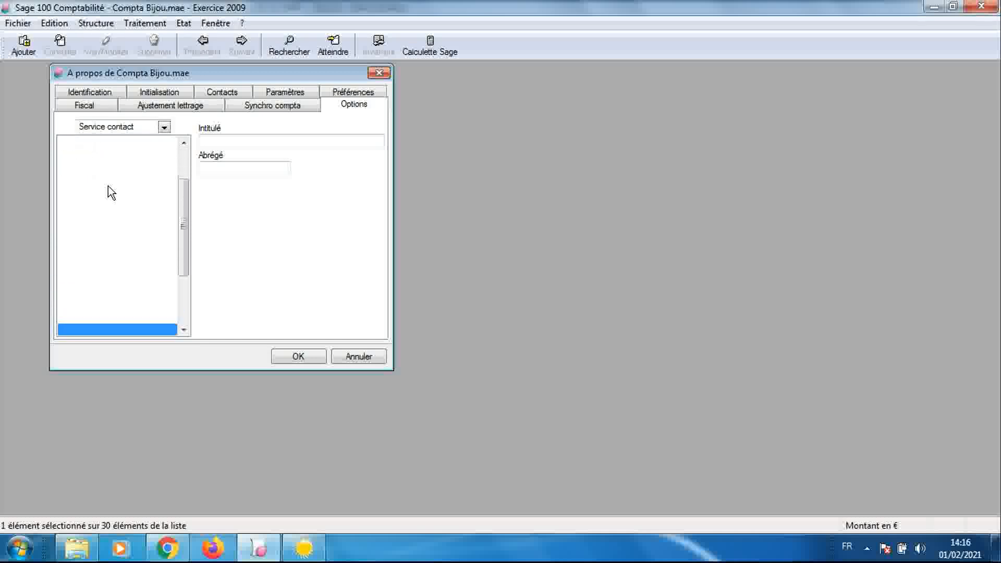
key("Down")
key("Down")
key("Down")
key("Down")
key("Down")
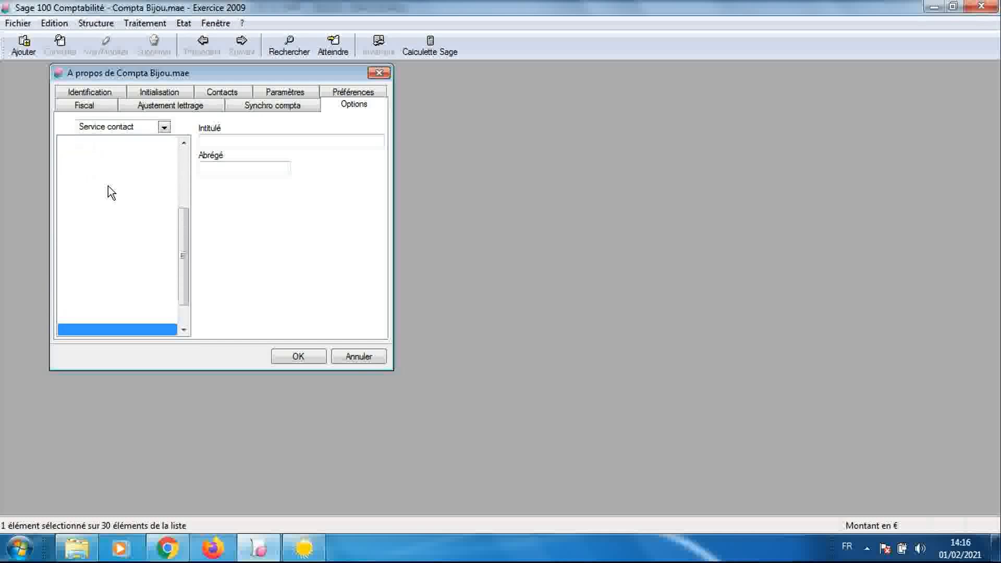
key("Down")
key("Down")
key("Down")
left_click(225, 140)
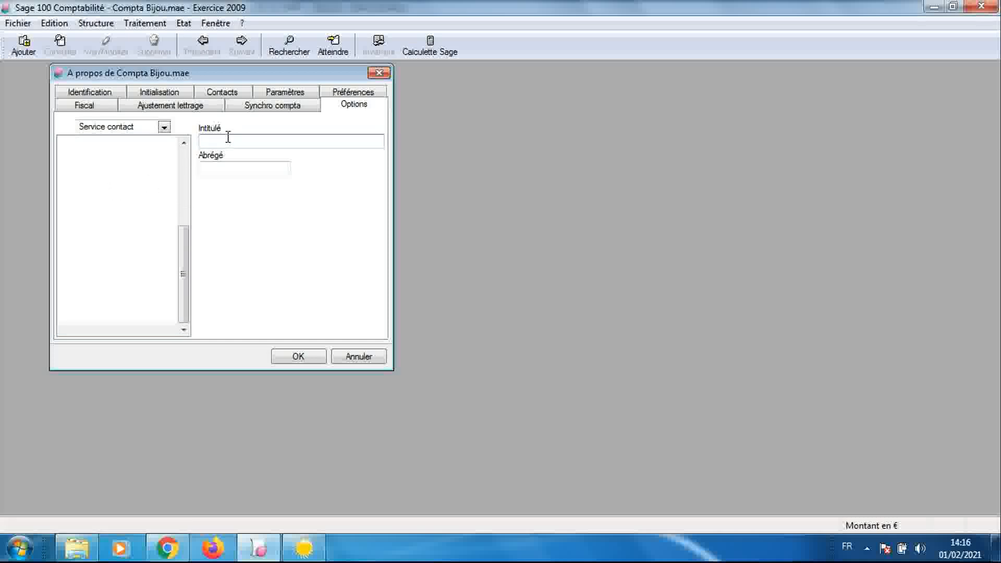
type("3")
key("Return")
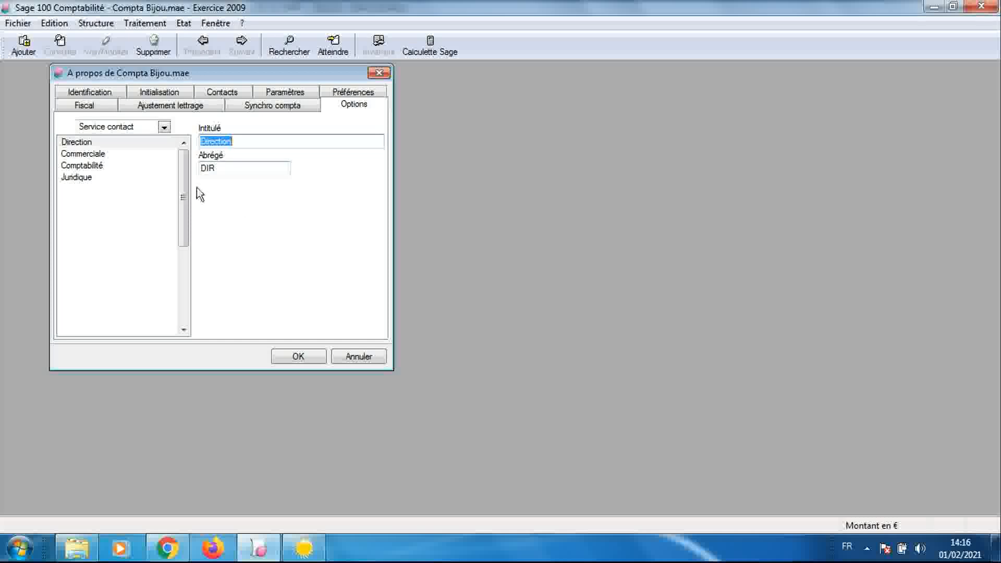
left_click_drag(186, 212, 193, 302)
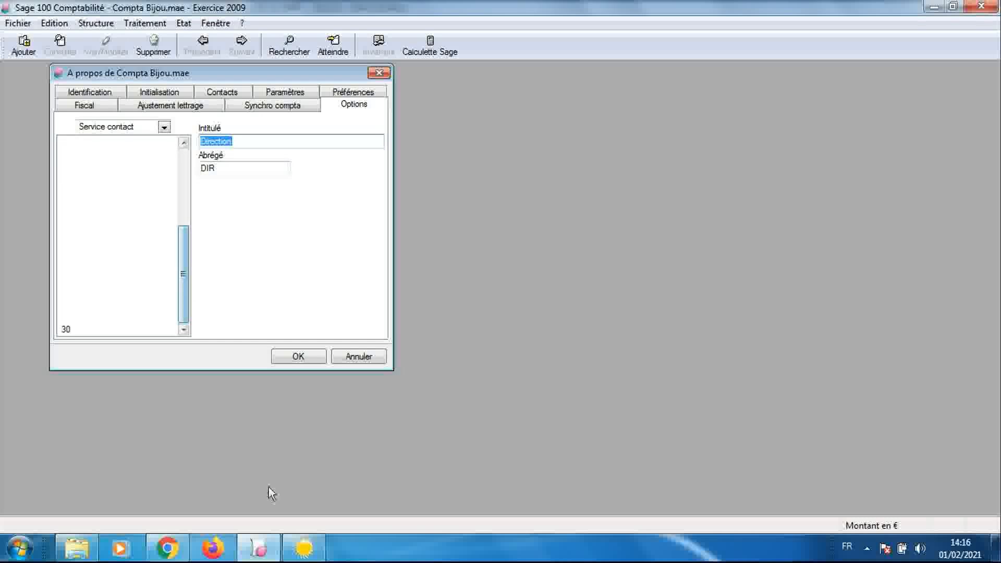
- Switch to FULLCOMPTA and add new contact services with their default labels after Juridique, up to Code contact 39
left_click(304, 547)
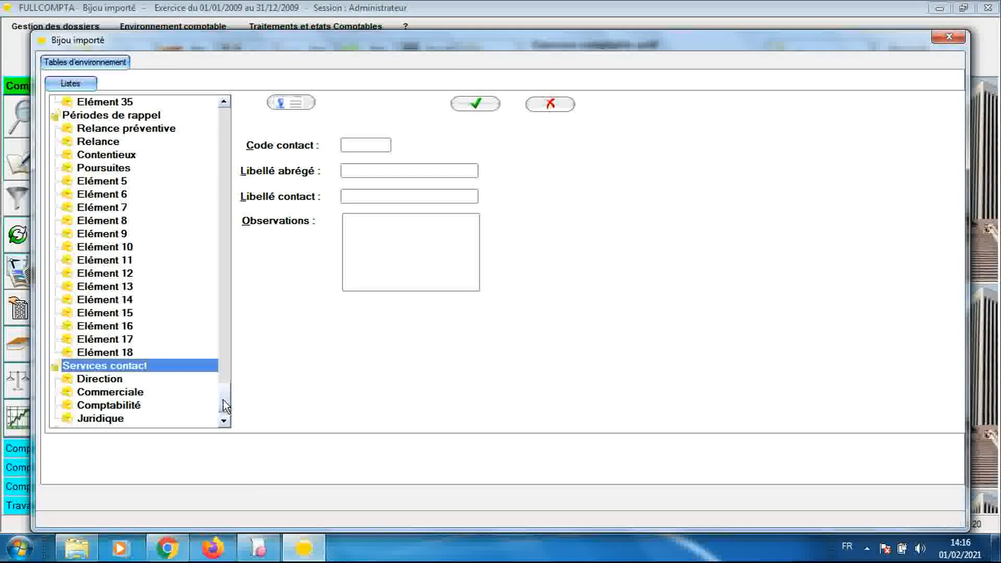
scroll(223, 407, "down", 1)
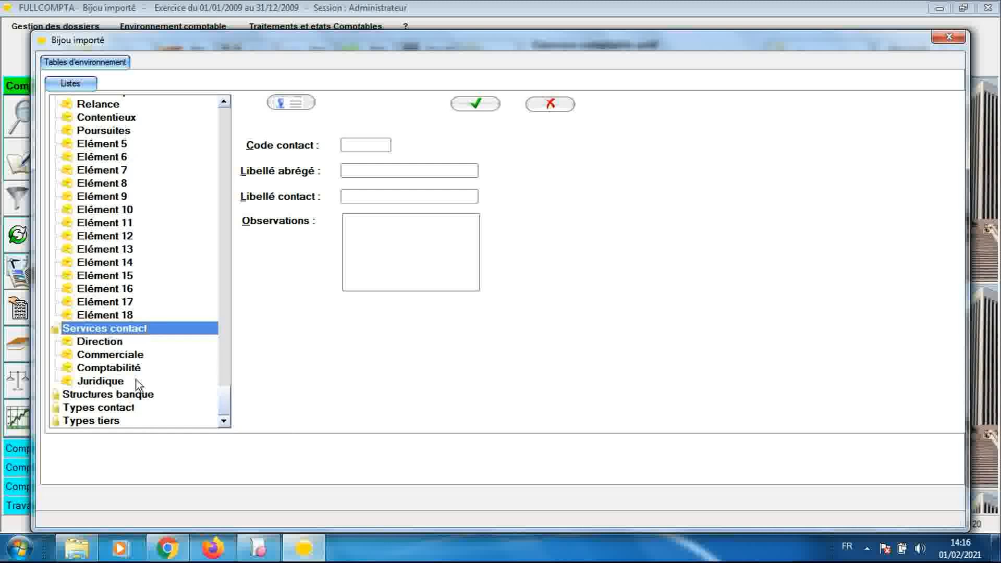
left_click(109, 382)
left_click(293, 104)
left_click(294, 104)
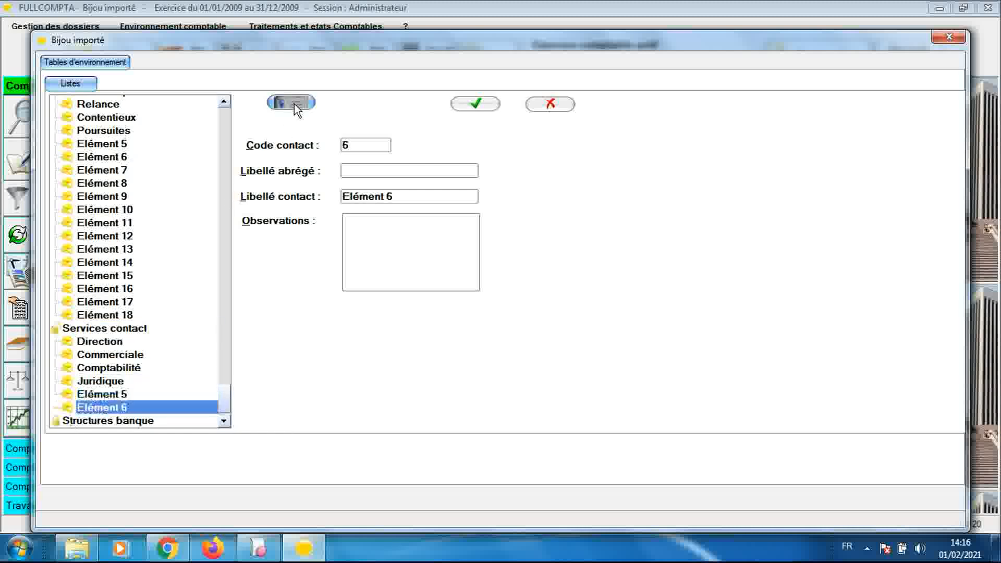
left_click(294, 104)
left_click(294, 104)
left_click(294, 104)
left_click(294, 105)
left_click(294, 104)
left_click(294, 104)
left_click(294, 104)
left_click(294, 104)
left_click(294, 104)
left_click(293, 104)
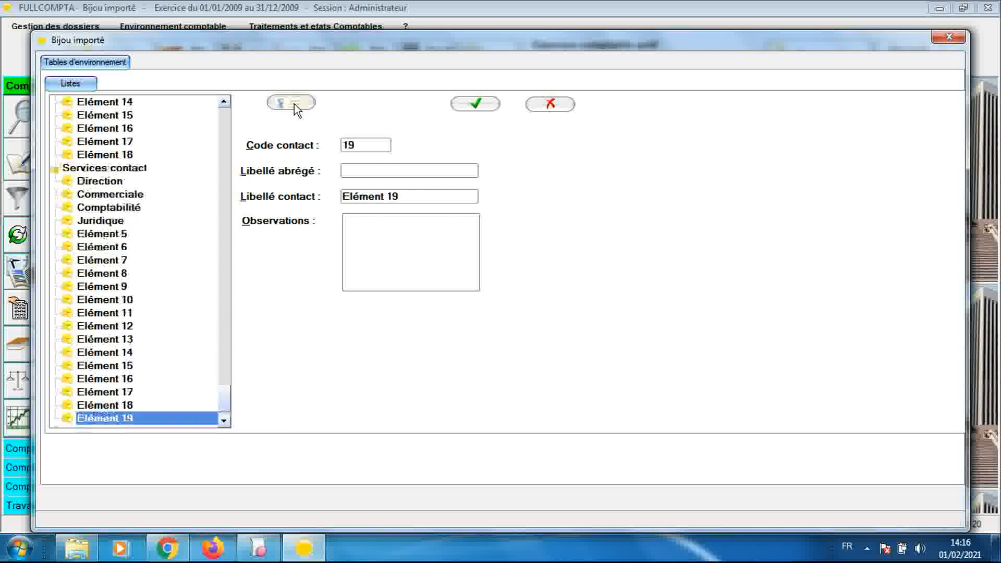
left_click(294, 104)
left_click(294, 104)
left_click(294, 105)
left_click(294, 104)
left_click(294, 104)
left_click(294, 104)
left_click(294, 104)
left_click(294, 104)
left_click(294, 104)
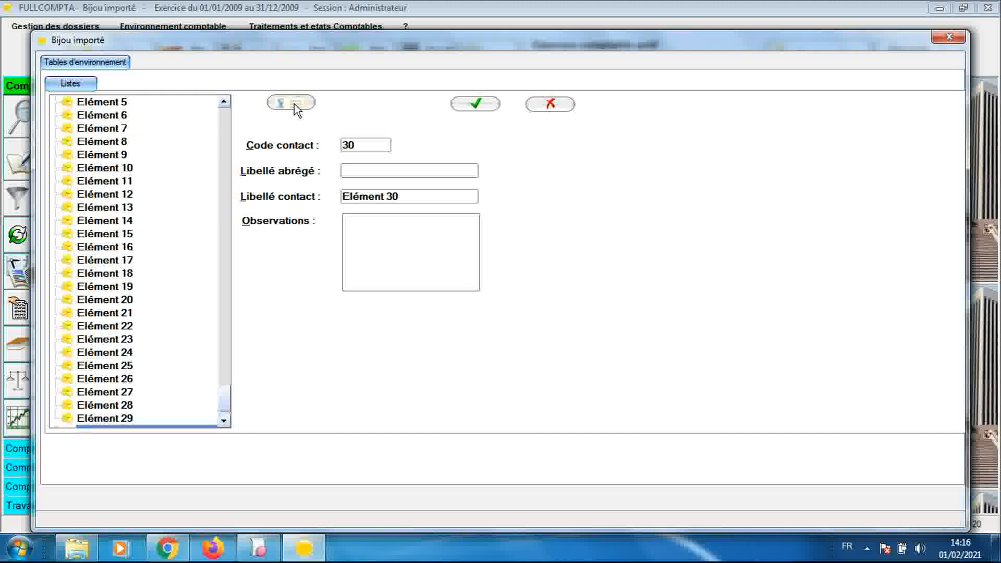
left_click(294, 104)
left_click(294, 104)
left_click(293, 104)
left_click(294, 104)
left_click(294, 105)
left_click(294, 105)
left_click(294, 105)
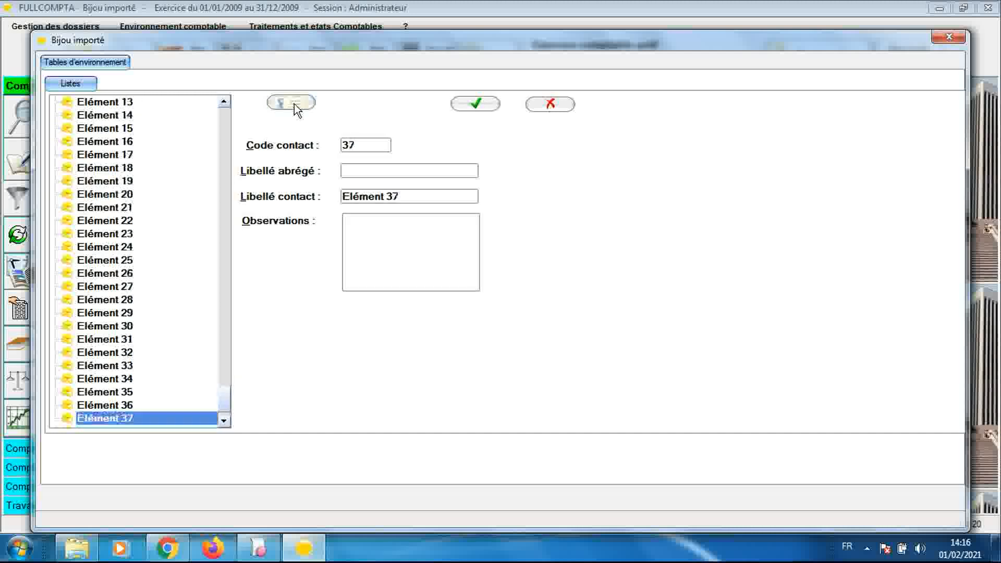
left_click(294, 104)
left_click(294, 104)
left_click(386, 231)
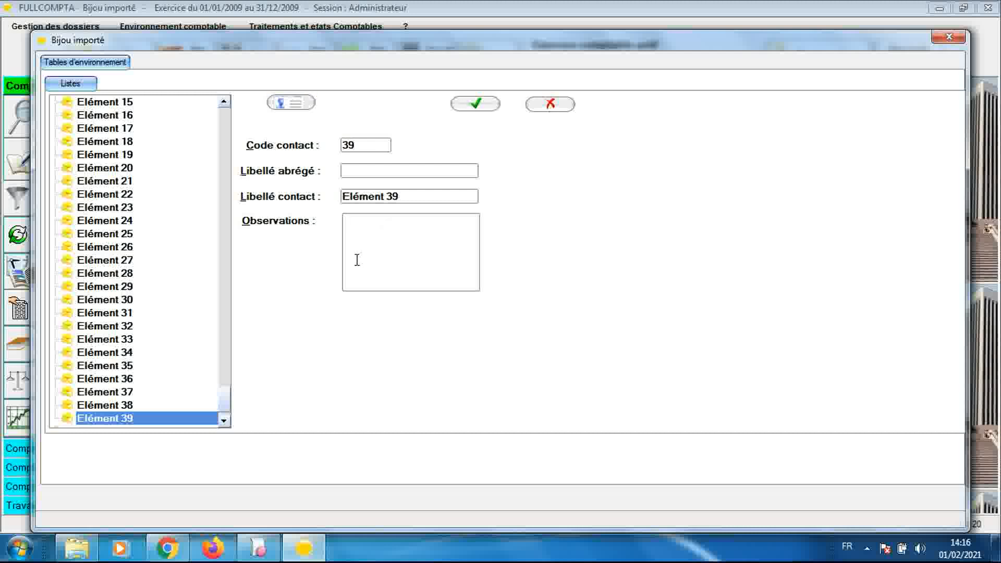
- Compare Sage 100's Service contact list with the Services contact entries in FULLCOMPTA, finishing in Sage 100
left_click(258, 547)
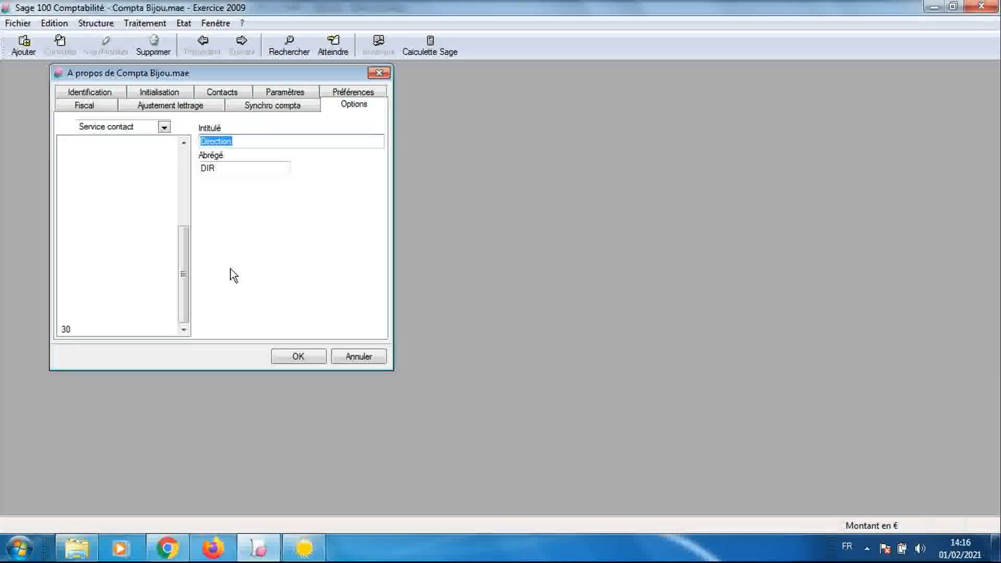
left_click(164, 128)
left_click(164, 128)
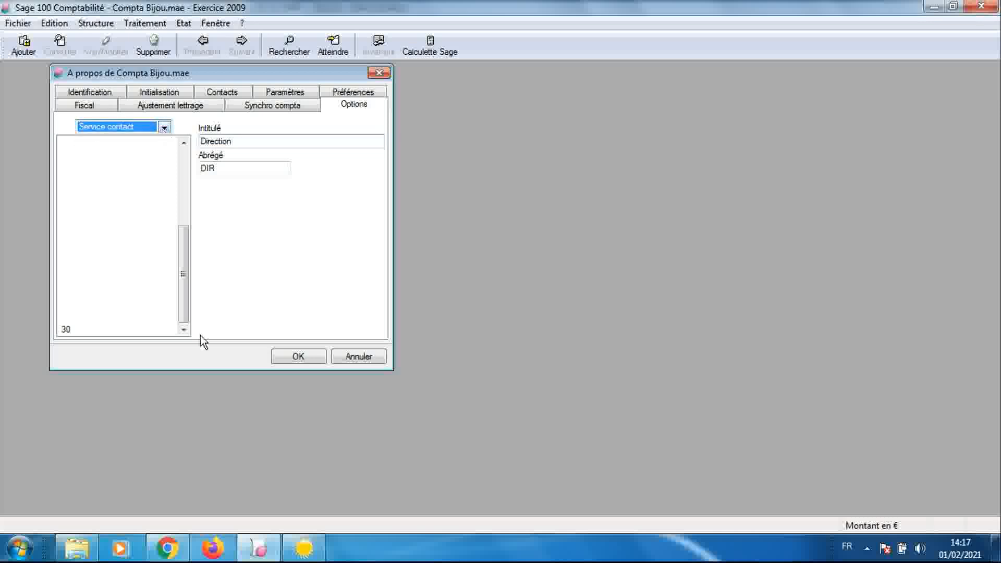
left_click(303, 548)
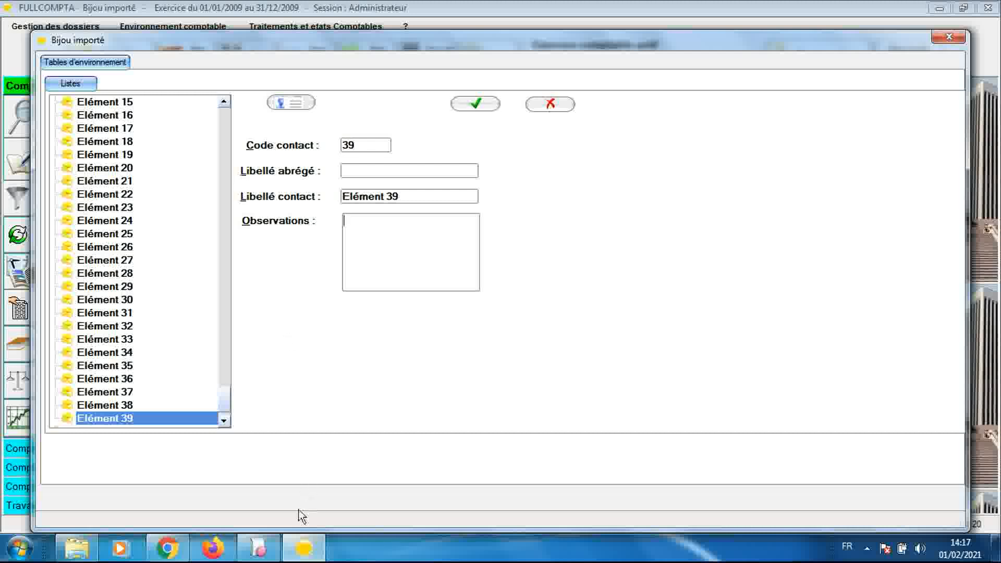
left_click(258, 547)
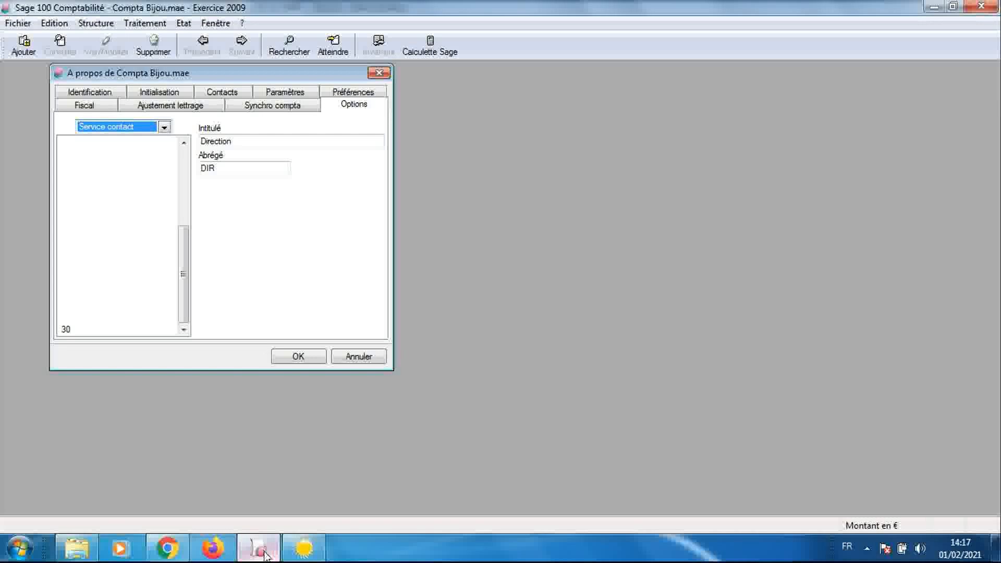
left_click(163, 128)
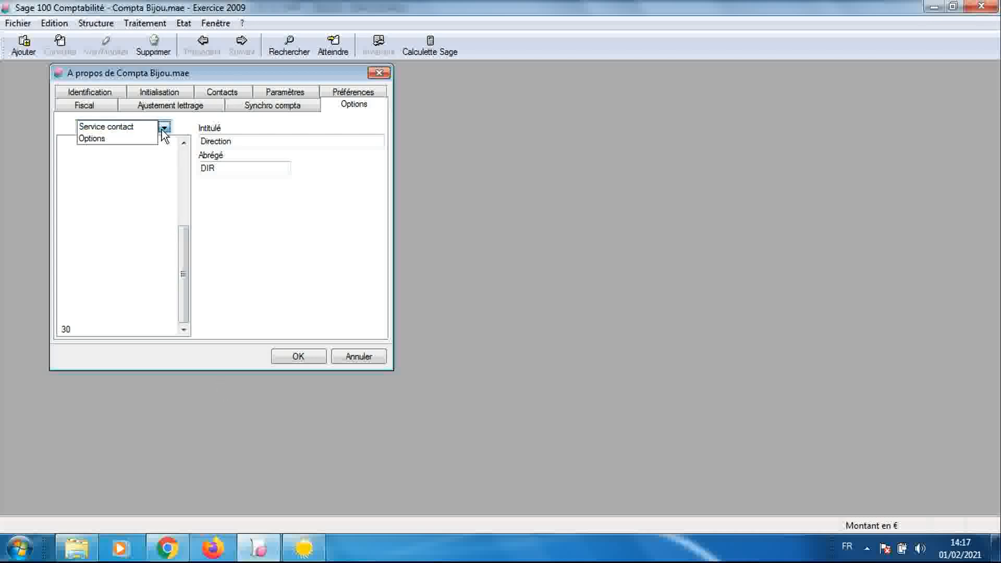
left_click(164, 129)
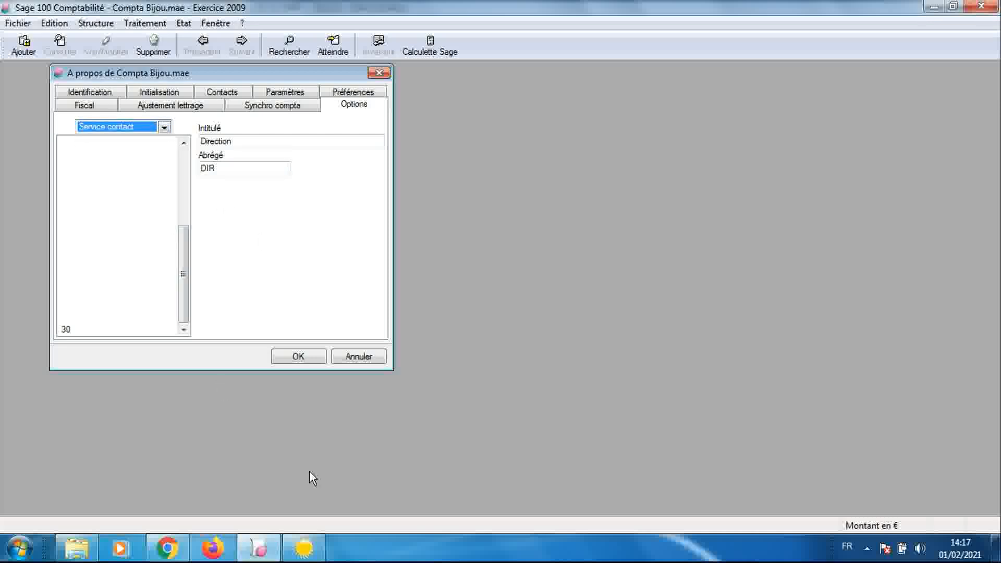
- Check the Services contact entries in FULLCOMPTA, return to Sage 100 and open the Structure banque option list
left_click(305, 547)
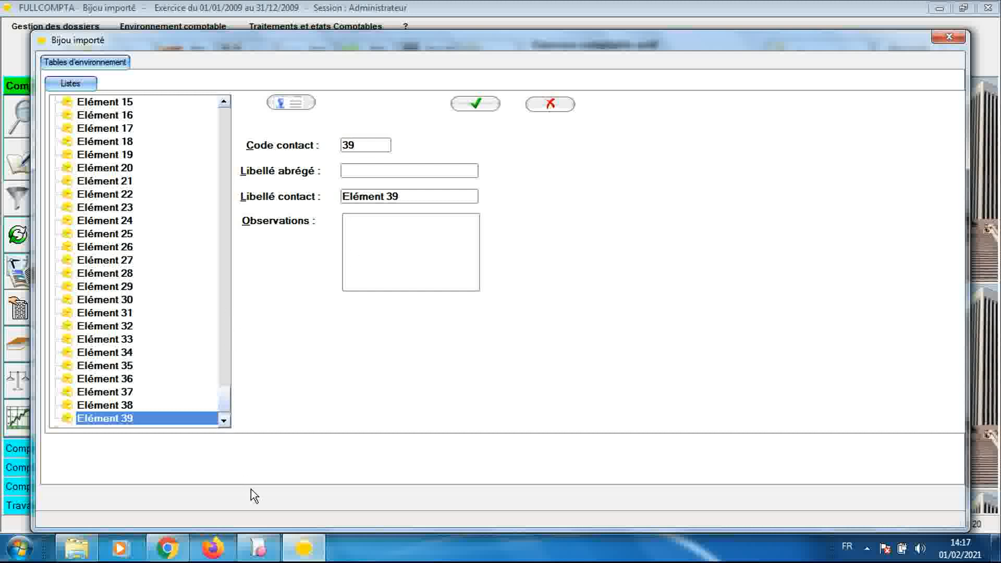
left_click(257, 556)
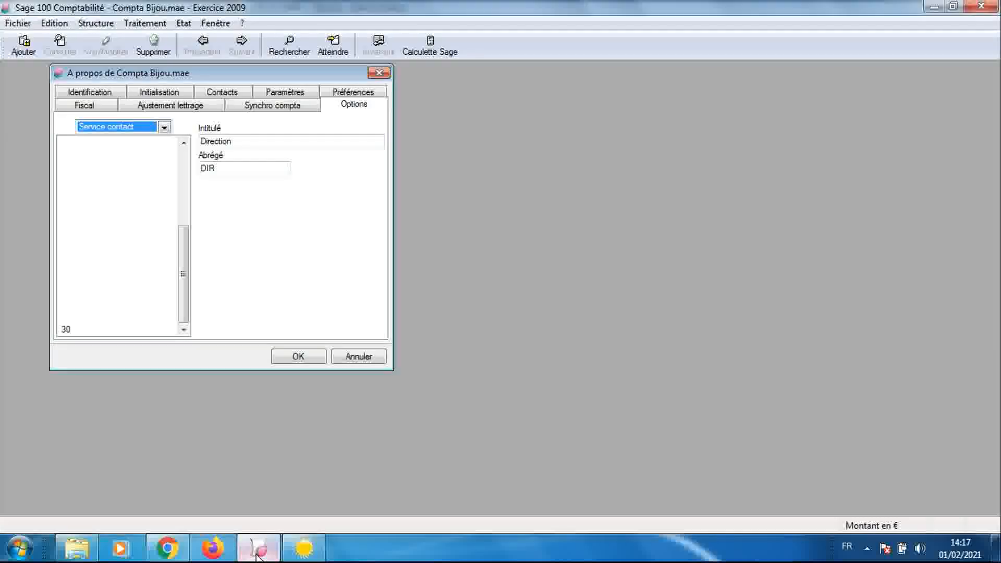
left_click(164, 127)
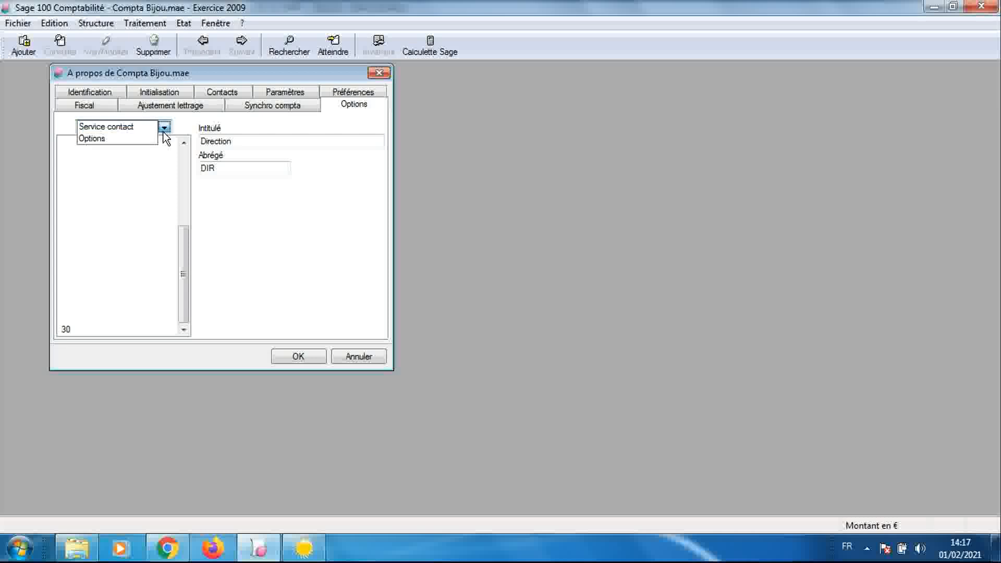
left_click(155, 138)
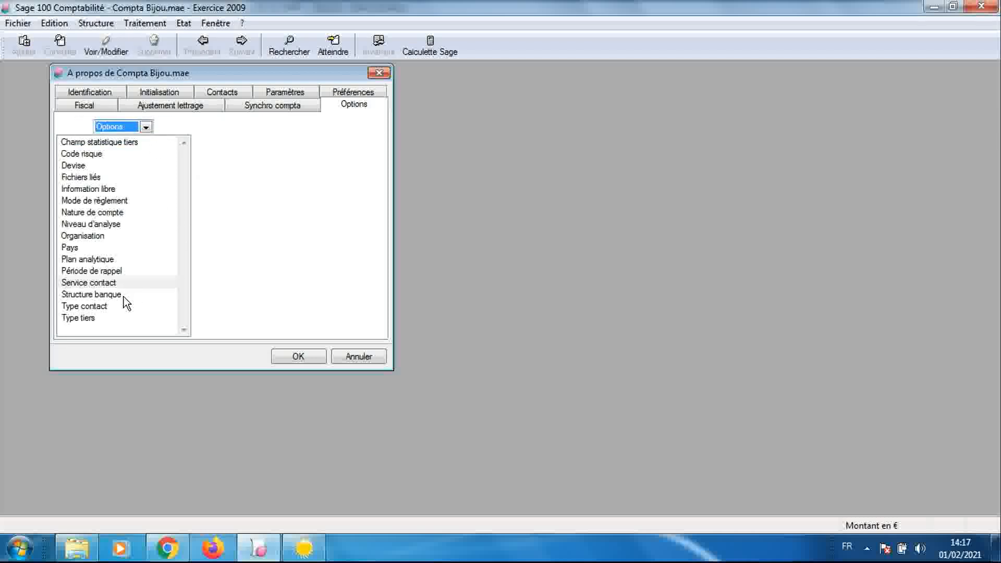
double_click(92, 294)
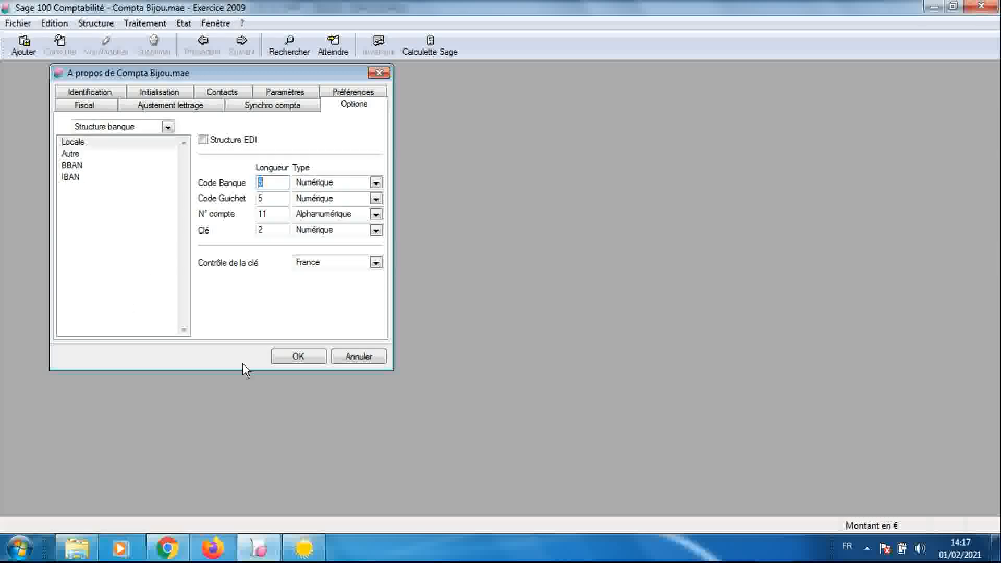
- Switch to FULLCOMPTA and expand the Structures banque table to show its entries
left_click(304, 547)
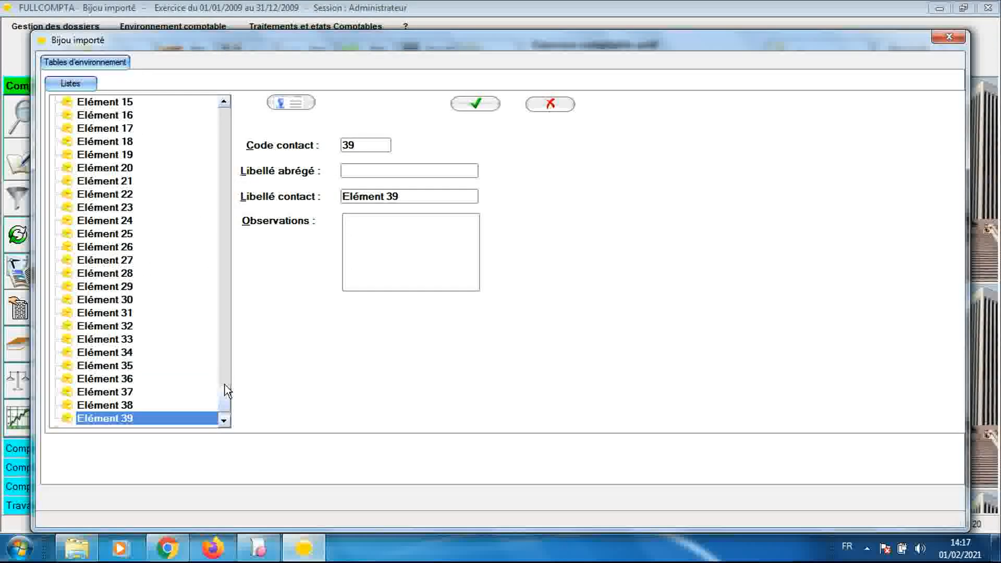
scroll(227, 402, "down", 1)
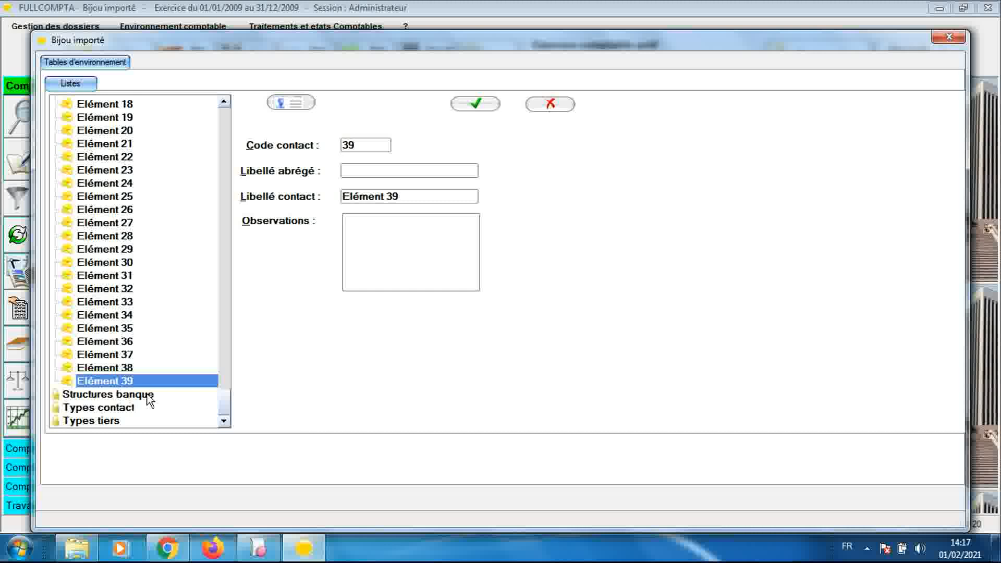
double_click(150, 396)
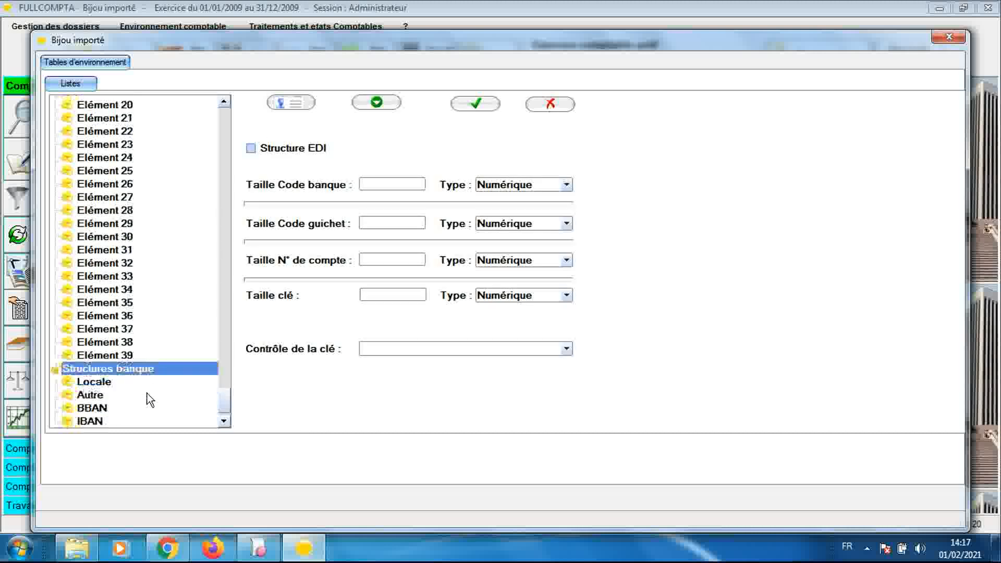
left_click(224, 421)
left_click(223, 420)
left_click(224, 421)
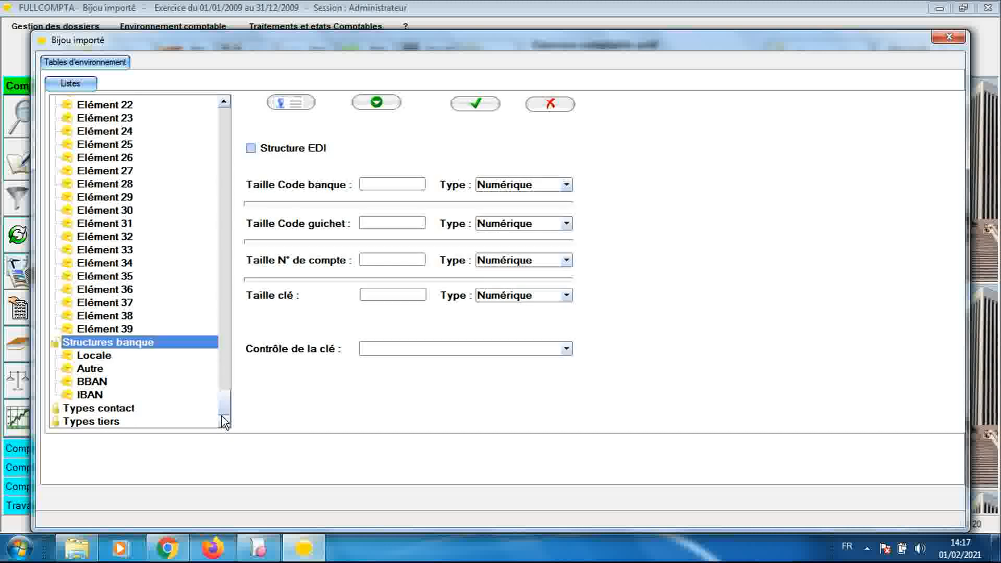
- Expand the Types contact table in FULLCOMPTA and open the matching Type contact list in Sage 100
left_click(124, 411)
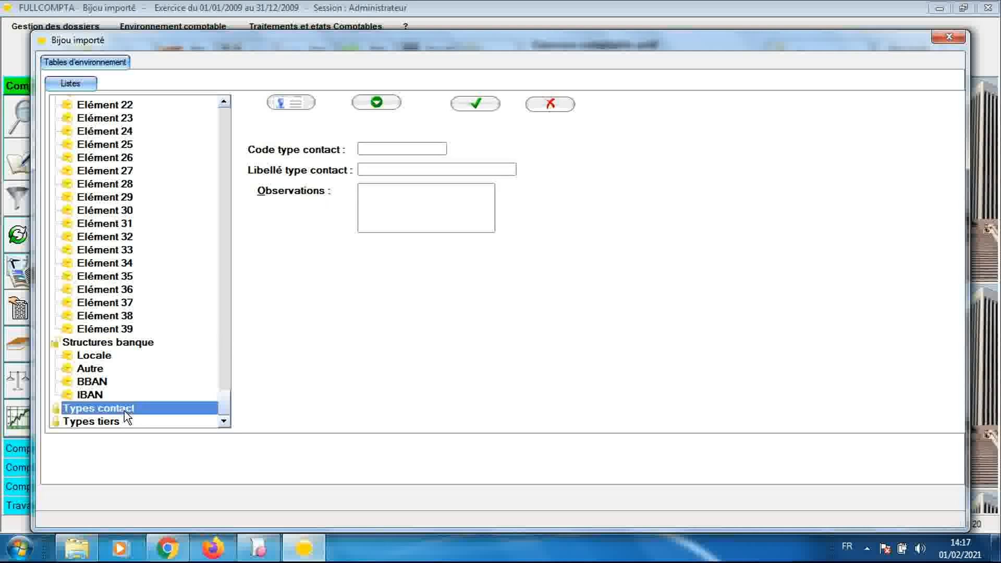
double_click(124, 411)
left_click(266, 549)
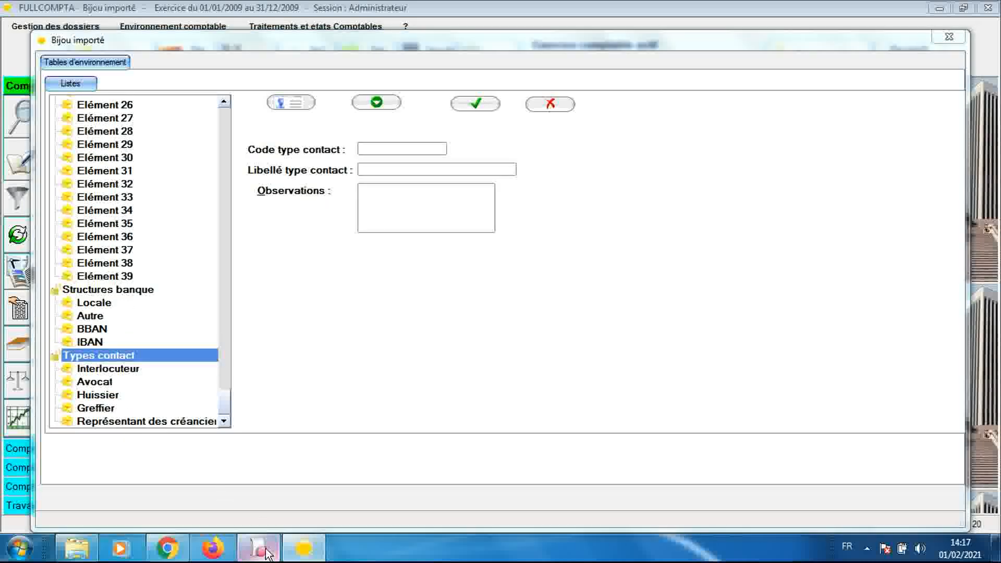
left_click(168, 128)
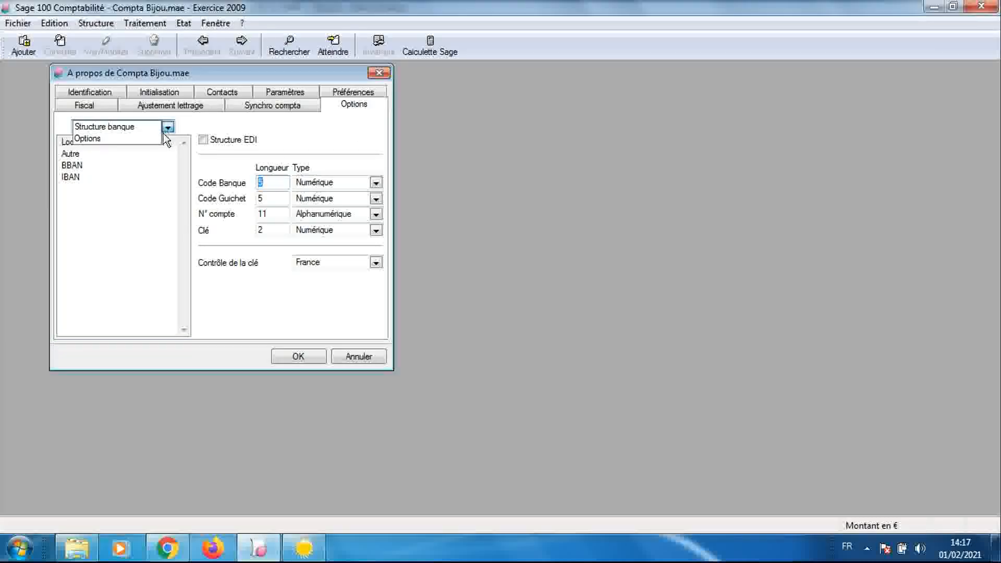
left_click(159, 139)
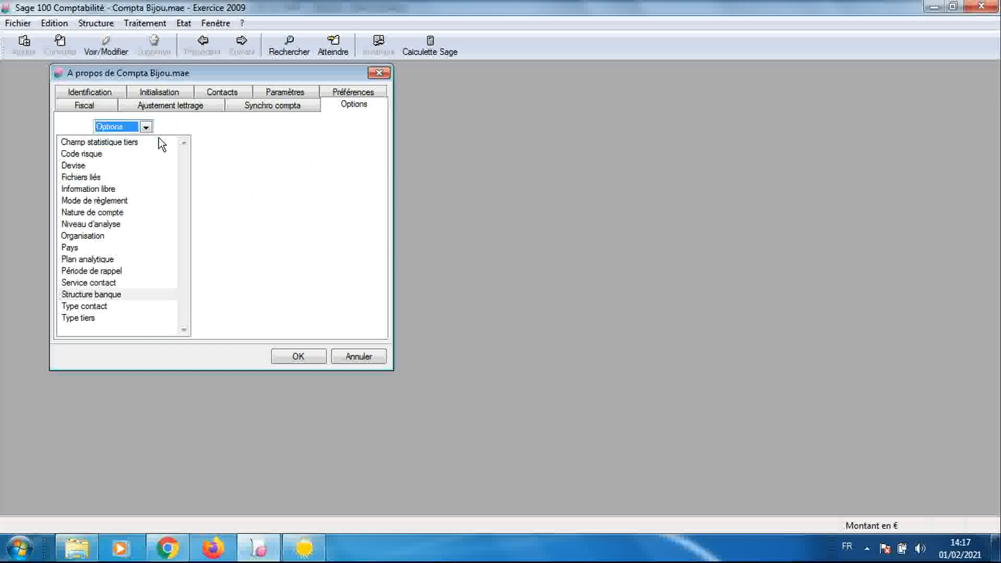
double_click(106, 306)
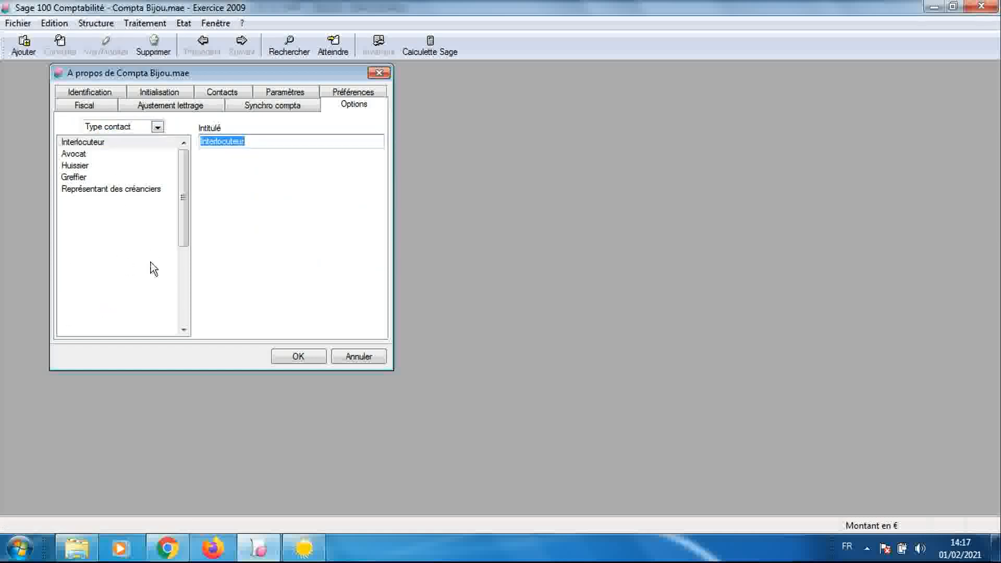
- Switch to FULLCOMPTA and display the details of the Huissier entry in the Types contact table
left_click(294, 557)
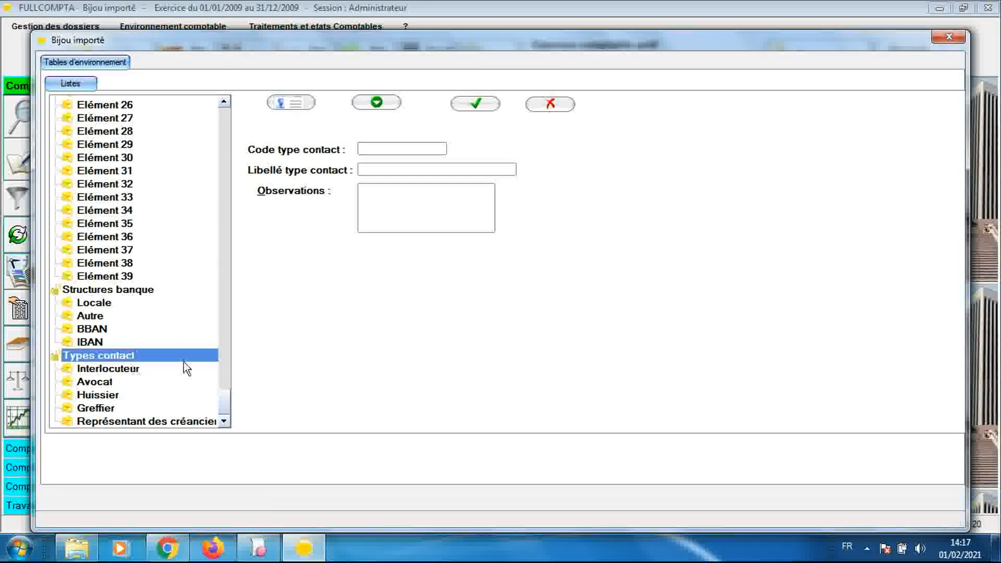
scroll(225, 389, "up", 10)
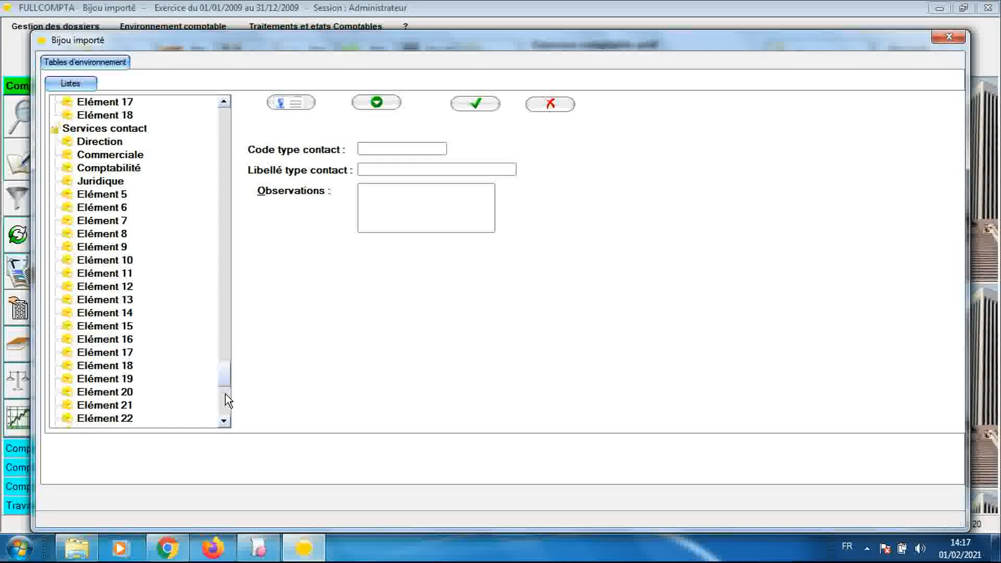
scroll(225, 386, "down", 10)
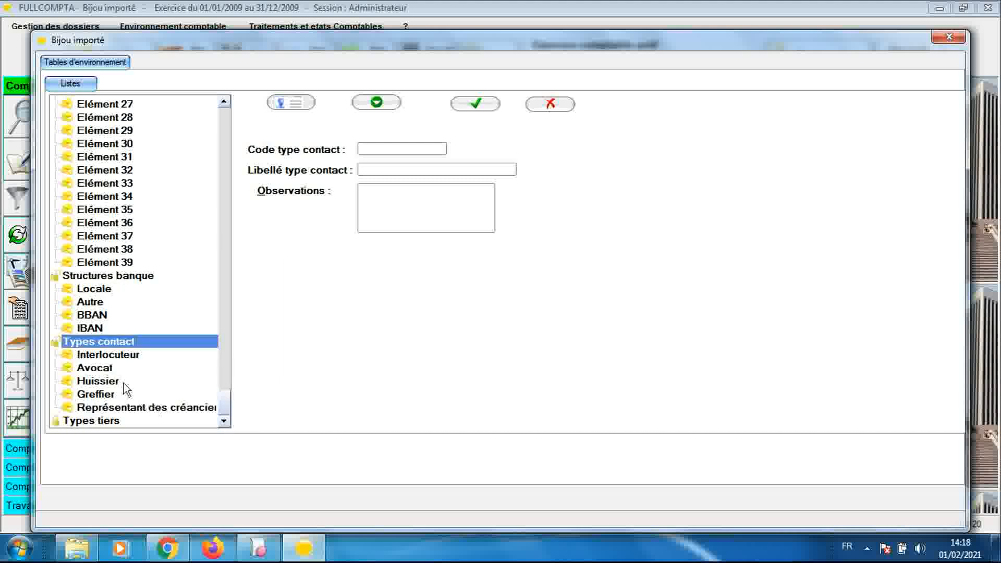
key("Down")
key("Down")
key("Down")
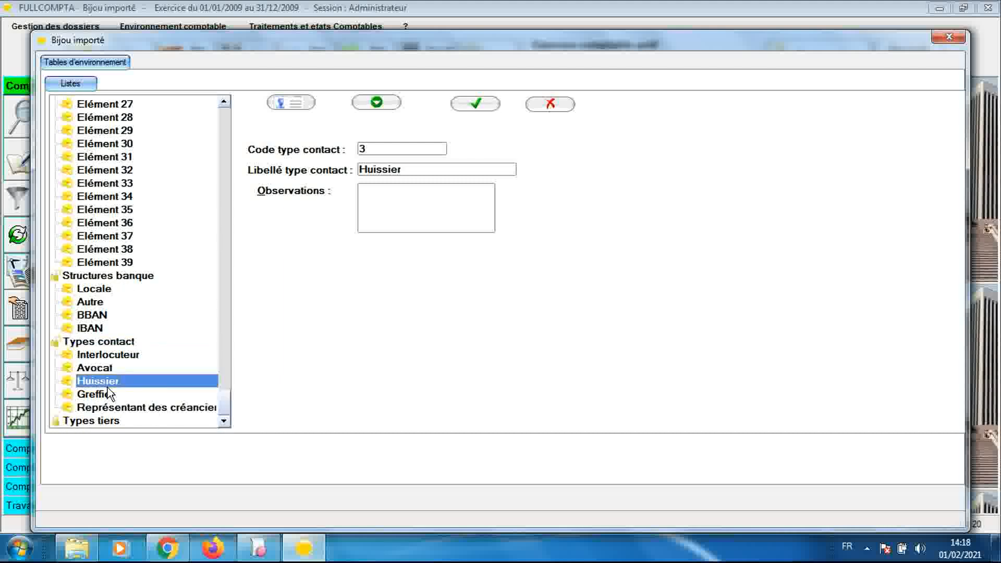
- Switch to Sage 100 and select the last empty slot of the Type contact list to check its capacity
left_click(258, 548)
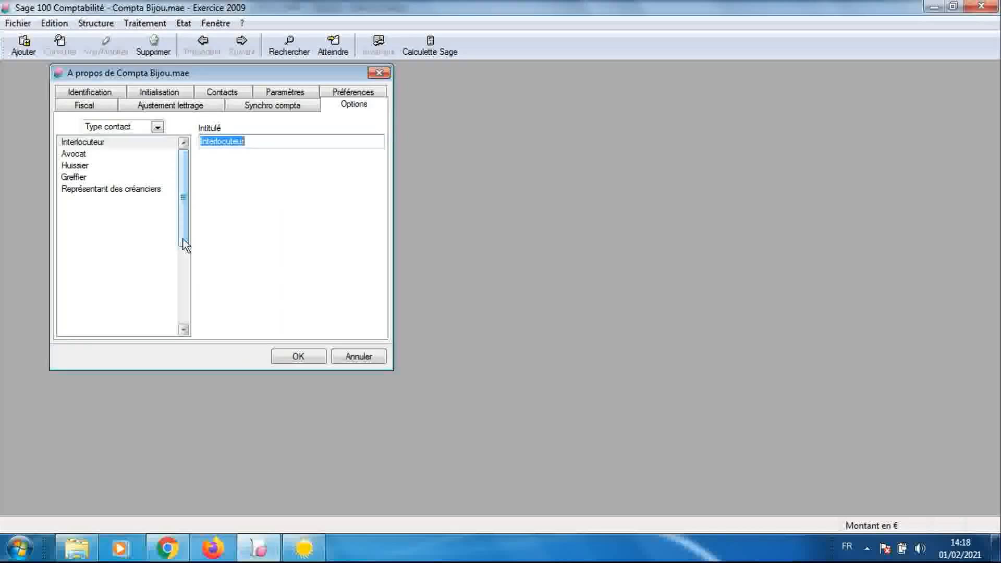
left_click_drag(183, 241, 191, 317)
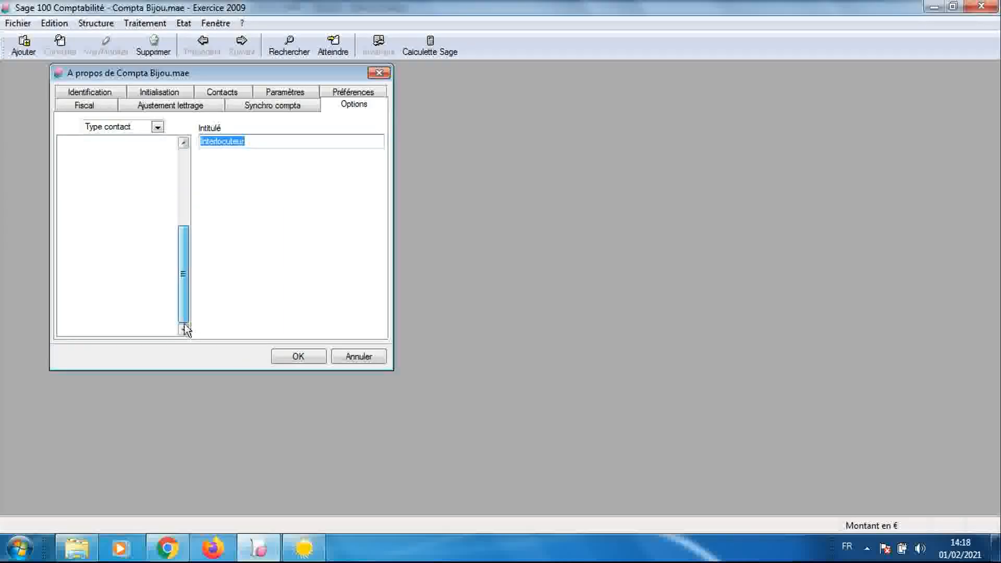
left_click(152, 327)
left_click_drag(186, 296, 185, 219)
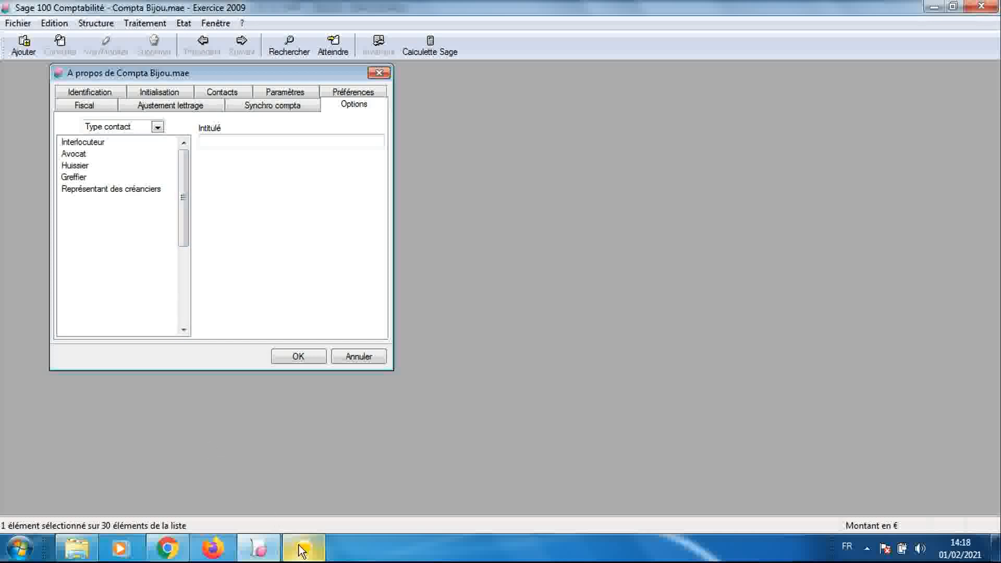
- Switch to FULLCOMPTA and expand the Types tiers table to show its entries
mouse_move(302, 549)
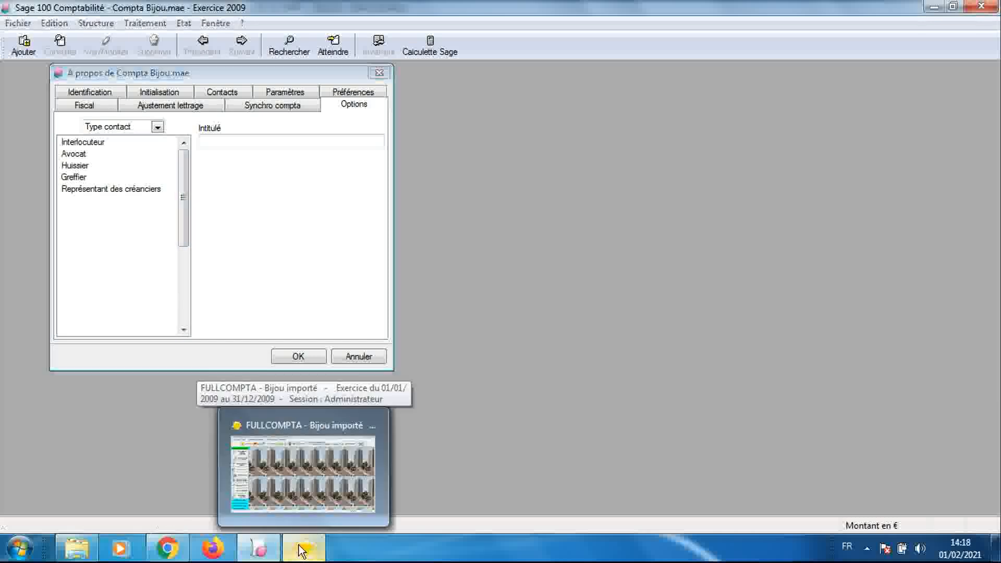
left_click(302, 549)
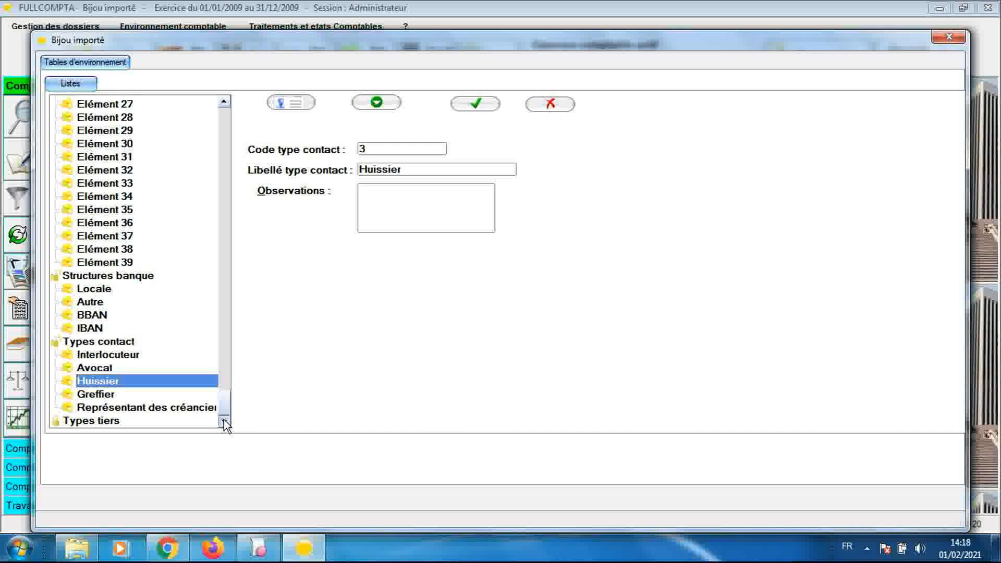
left_click(106, 421)
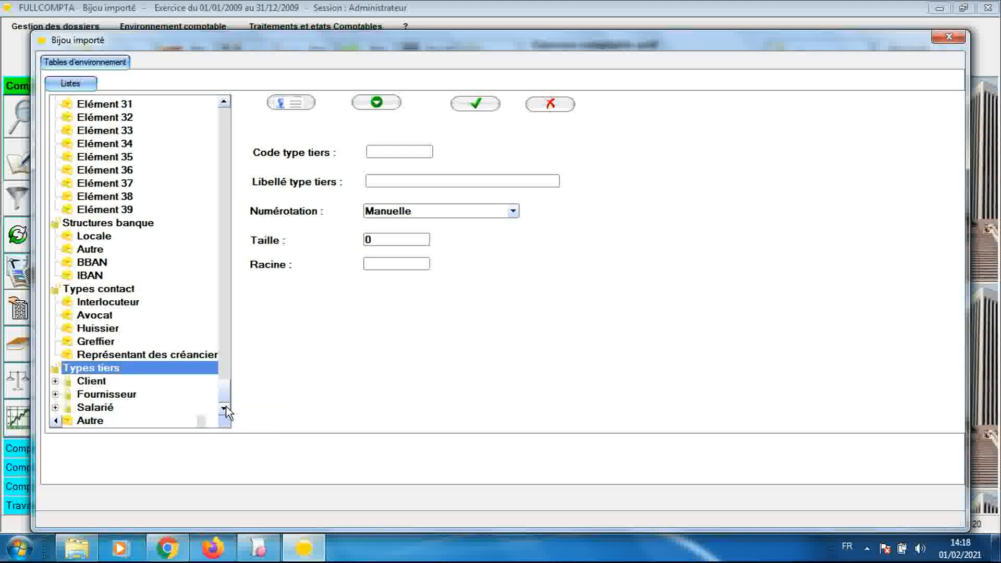
- Switch to Sage 100 and open the Client accounts within the Type tiers option list
left_click(267, 548)
left_click(157, 126)
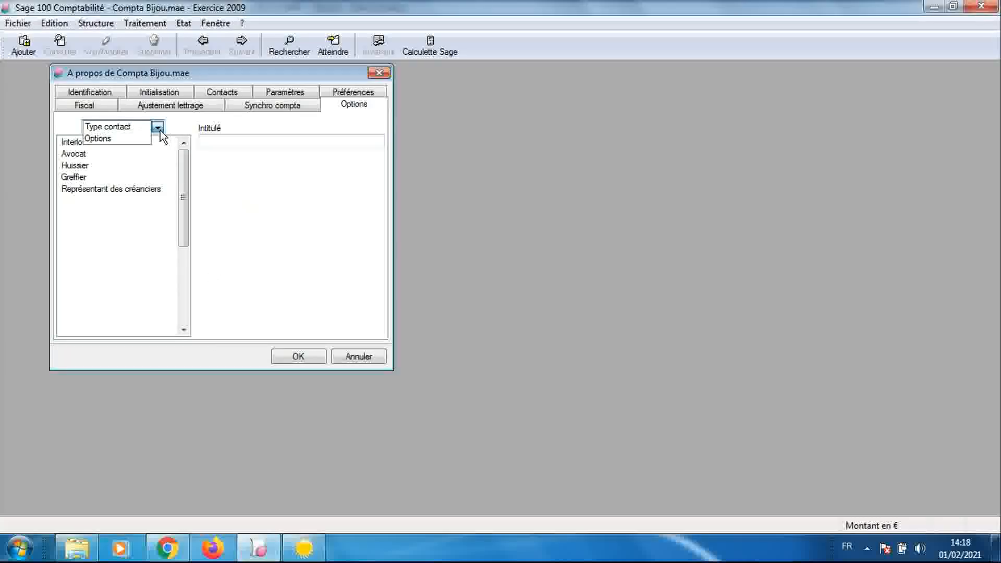
left_click(146, 139)
double_click(105, 320)
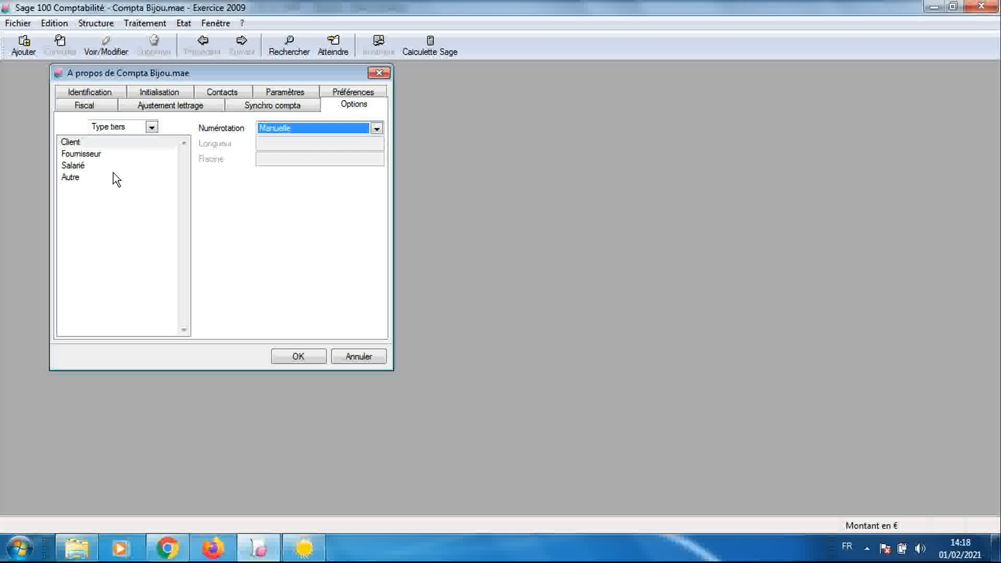
double_click(109, 144)
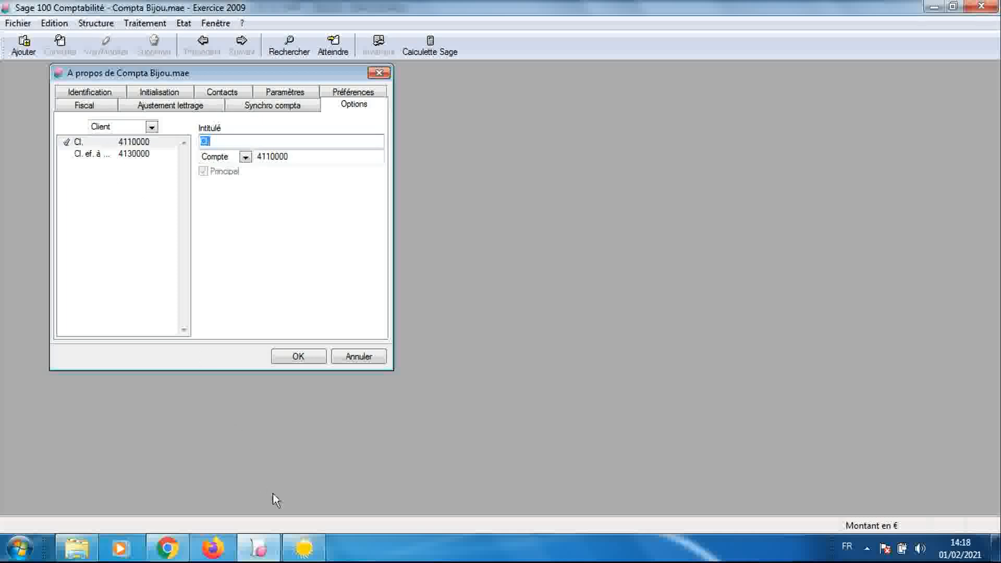
- Switch to FULLCOMPTA, expand Client under Types tiers and display the details of Cl. and Cl. ef. à rec
left_click(304, 546)
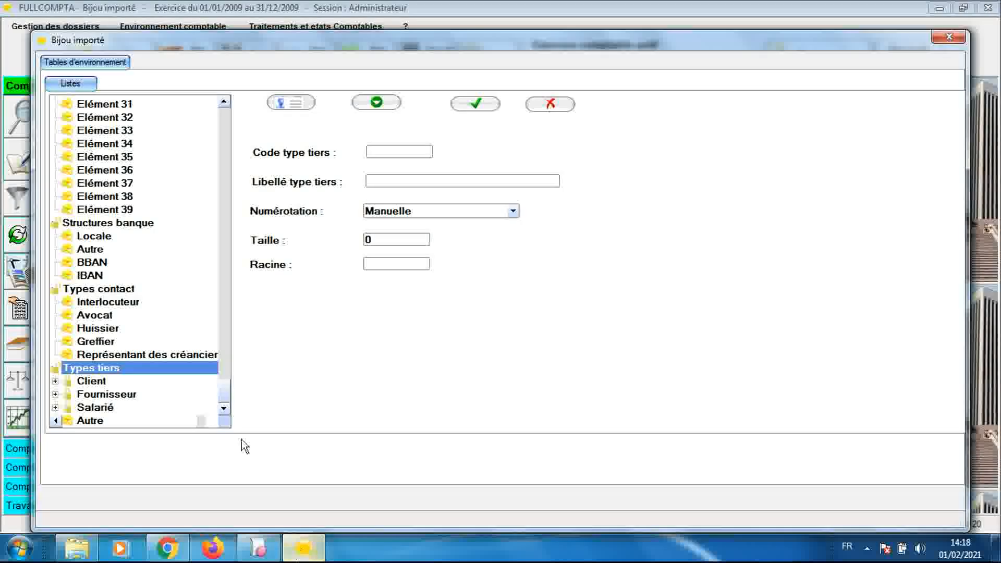
left_click(55, 381)
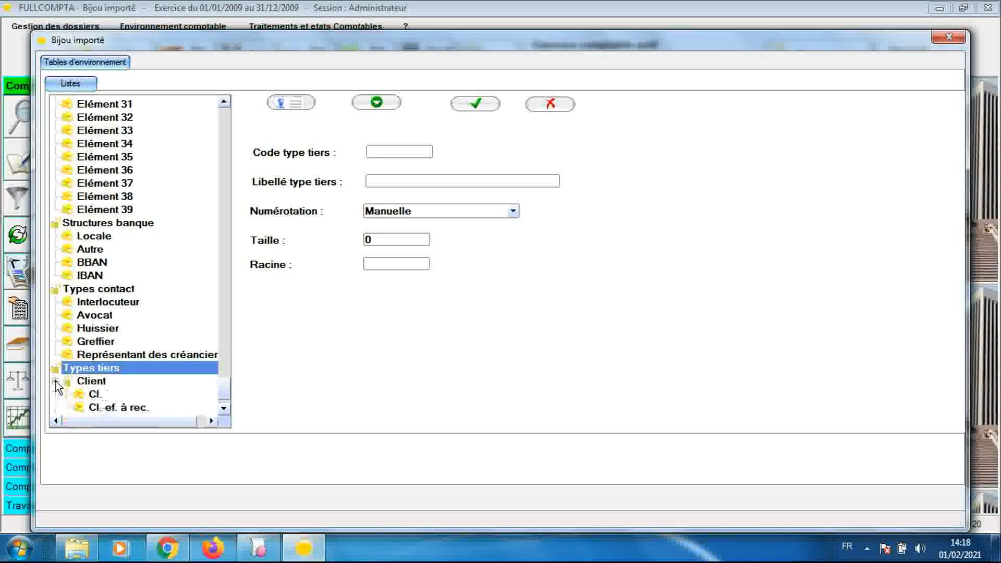
left_click(224, 408)
left_click(223, 408)
left_click(224, 409)
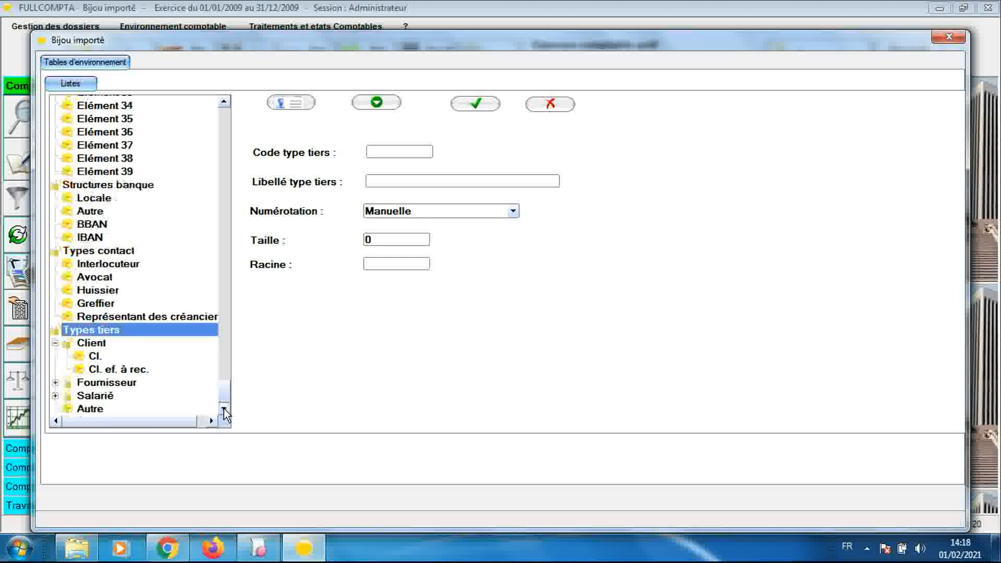
left_click(95, 358)
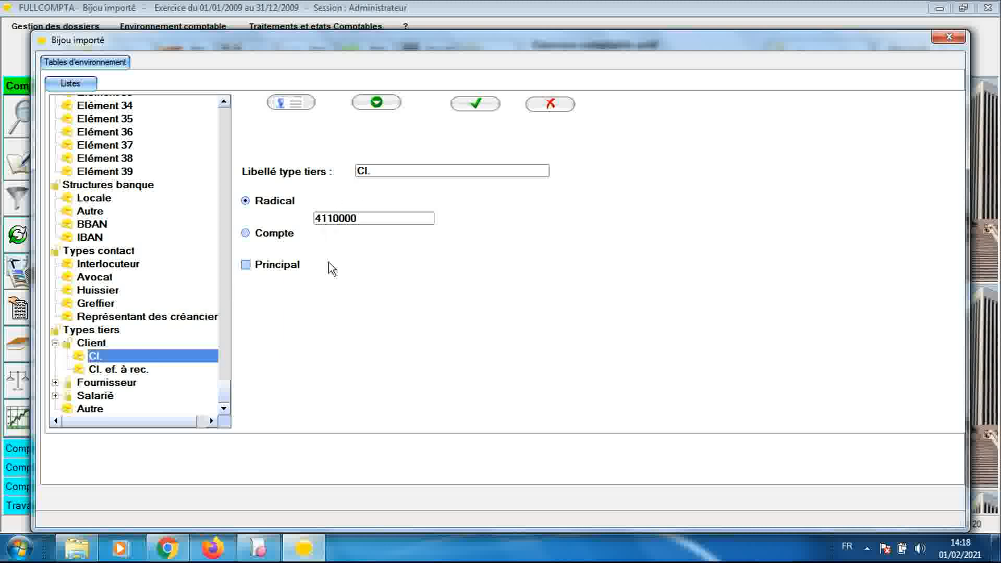
left_click(131, 371)
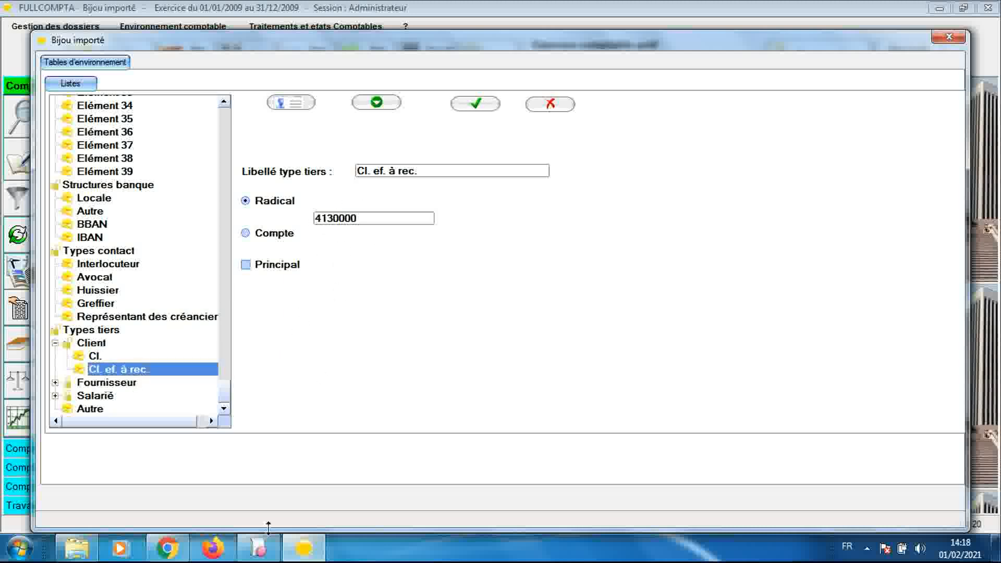
- Compare the Cl. ef. à rec. client account in Sage 100 with its FULLCOMPTA entry, finishing in FULLCOMPTA
left_click(259, 549)
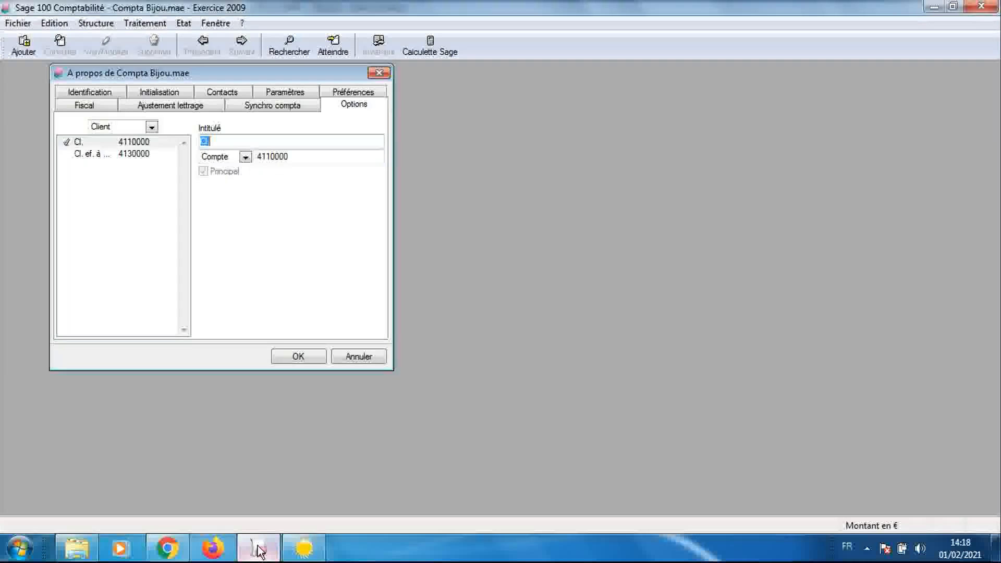
left_click(137, 154)
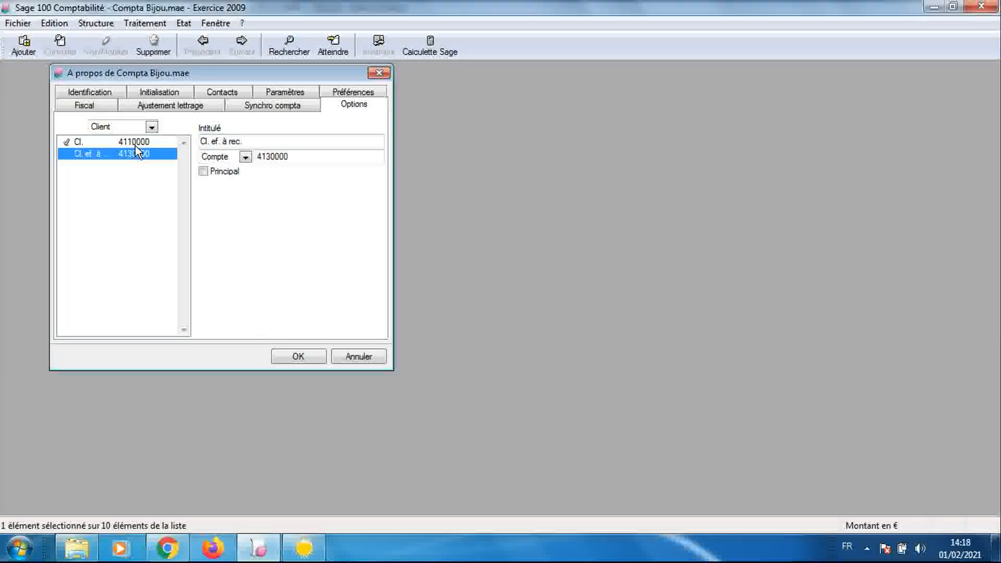
left_click(302, 547)
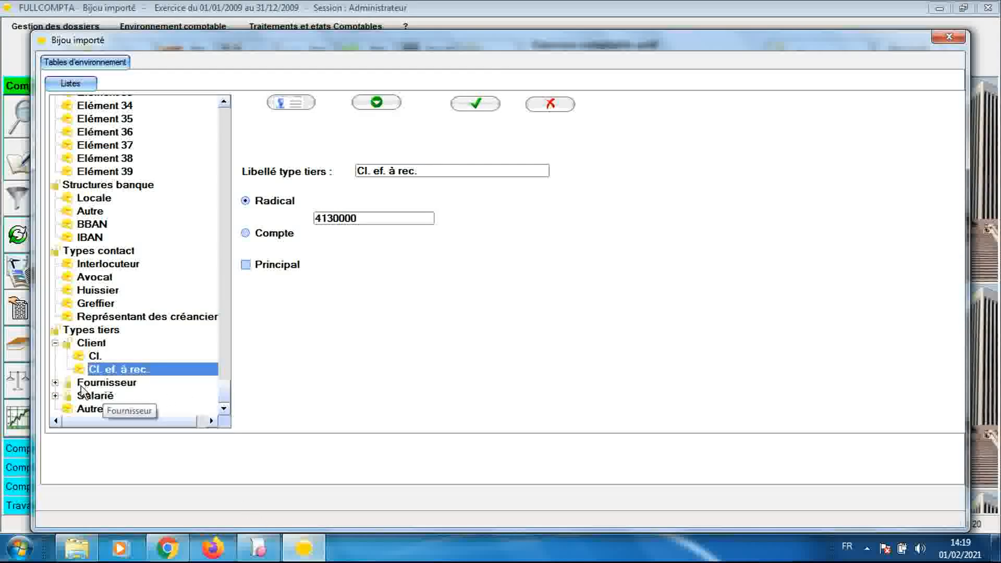
- Expand Fournisseur under Types tiers in FULLCOMPTA and display the details of the Fr. entry
left_click(55, 383)
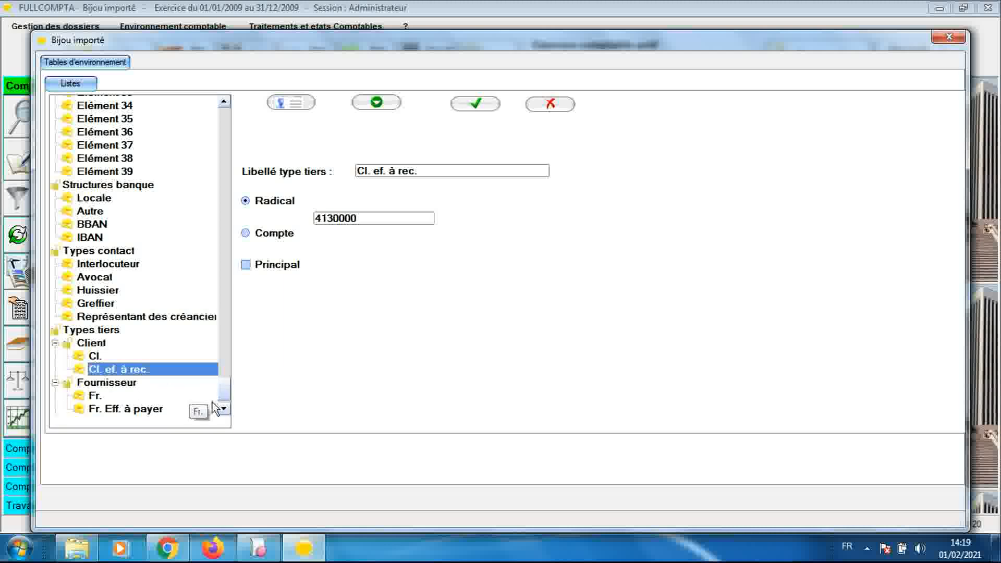
left_click(89, 392)
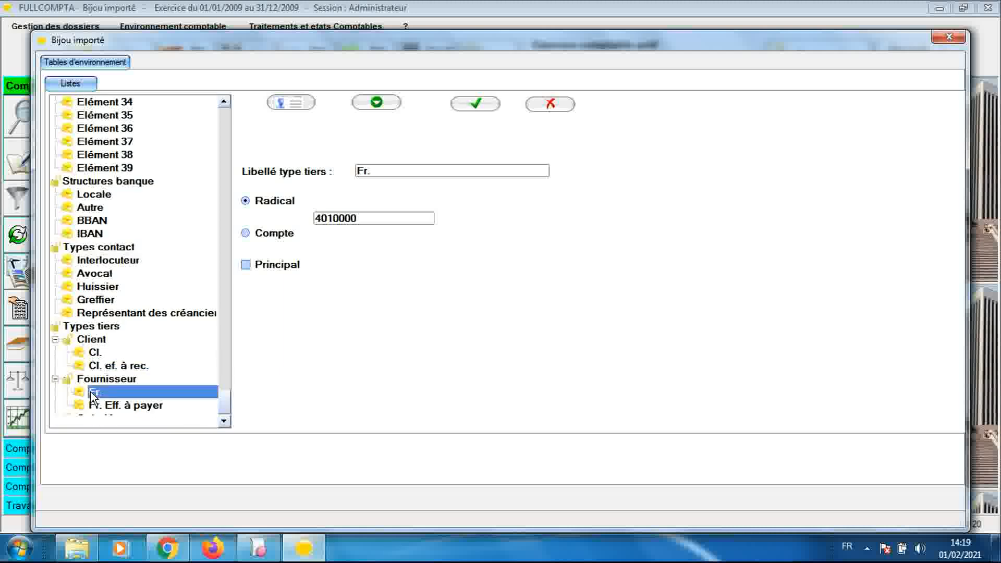
- Switch to Sage 100 and open the Fournisseur accounts from the Type tiers option list, showing the Fr. entry
left_click(258, 547)
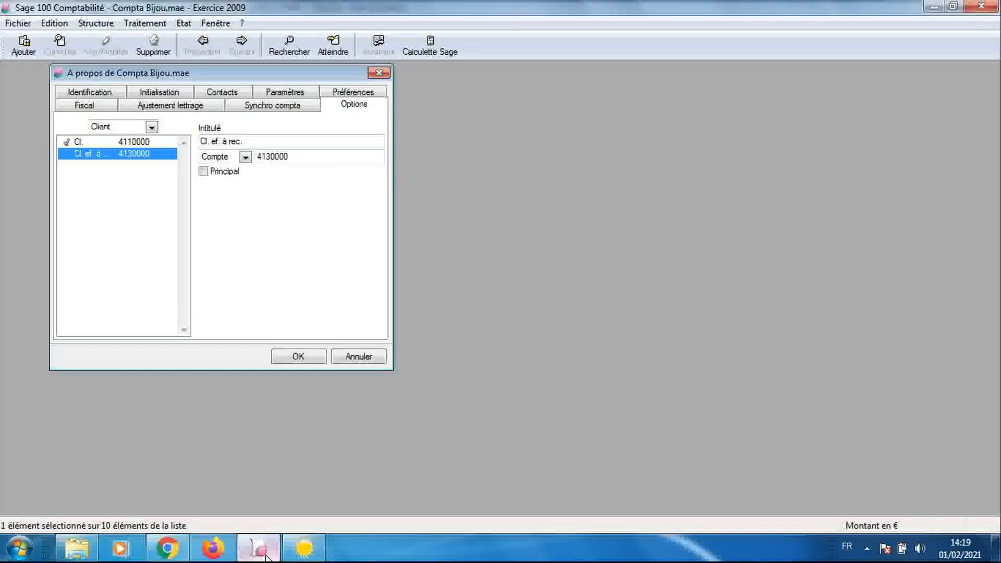
left_click(152, 130)
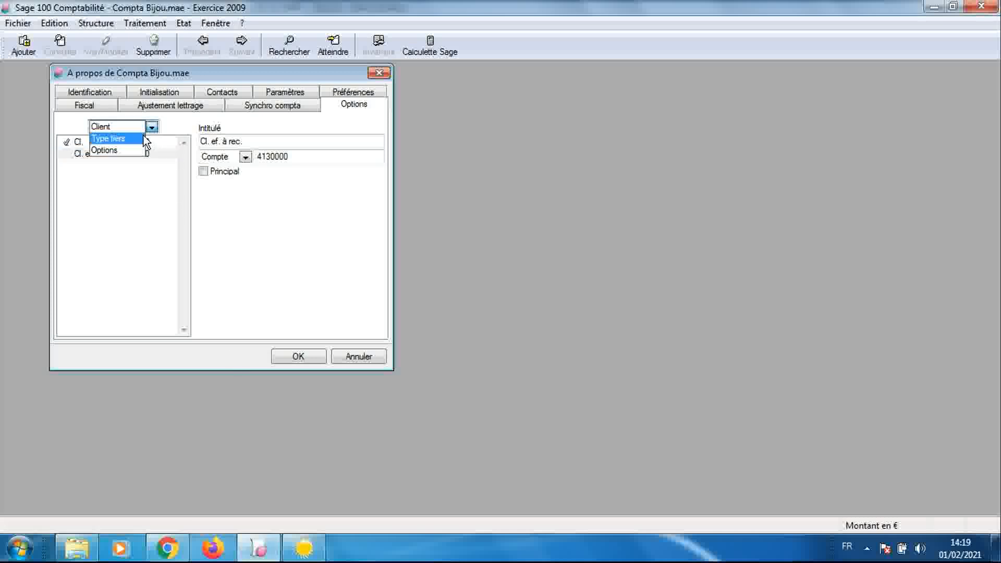
left_click(120, 139)
double_click(109, 154)
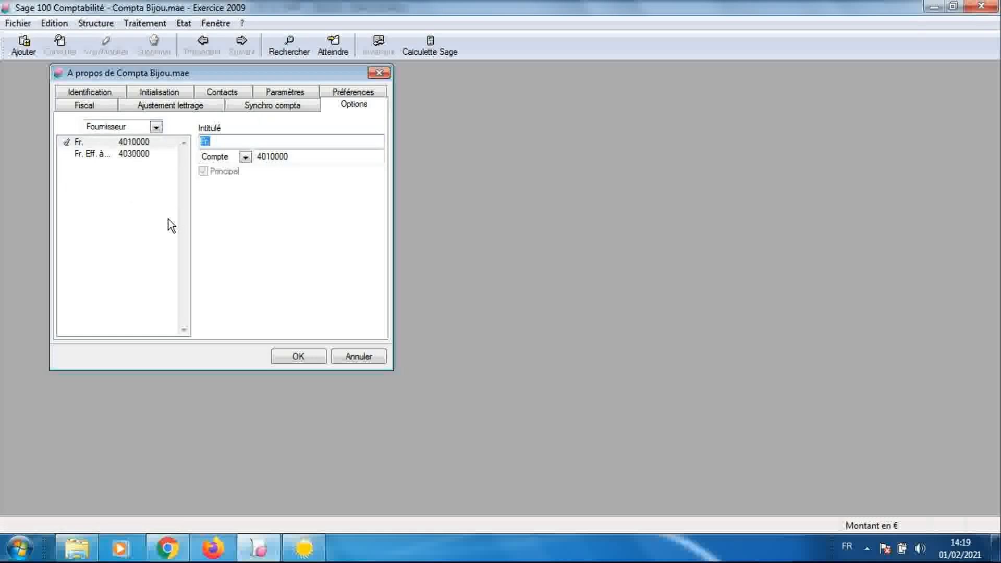
- Recheck the Fournisseur entries in FULLCOMPTA's Types tiers table against Sage 100, finishing in Sage 100
left_click(272, 551)
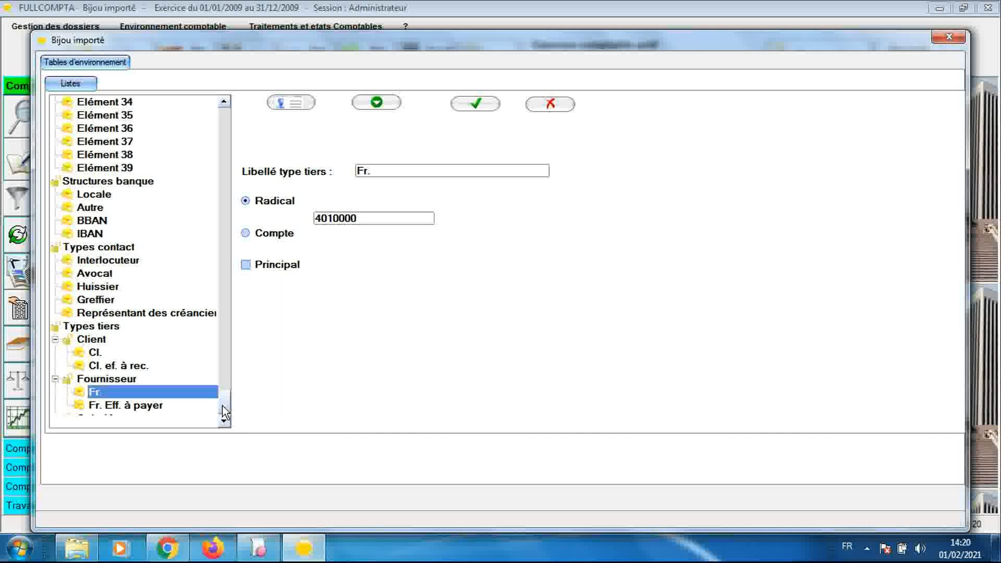
left_click_drag(223, 412, 227, 390)
left_click(258, 547)
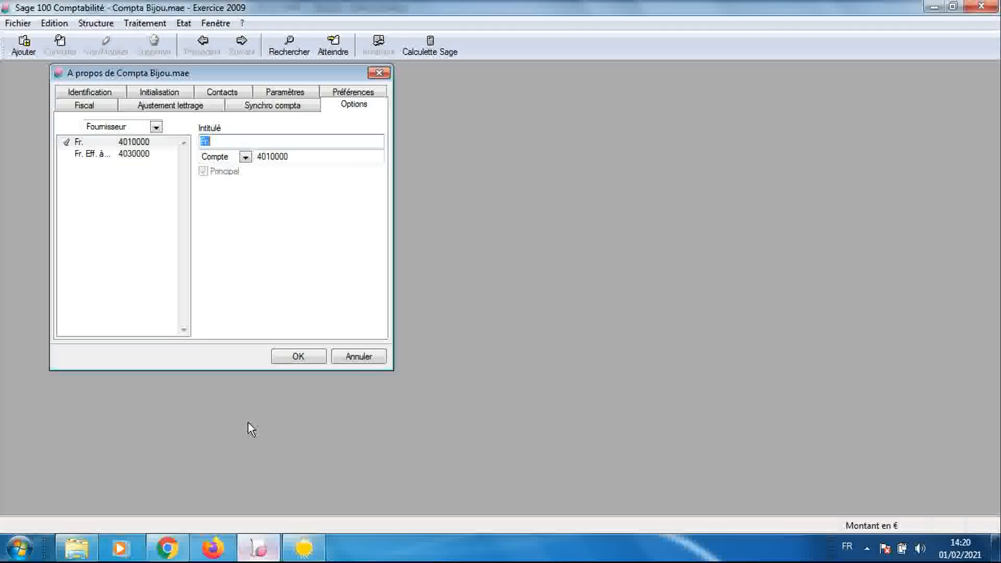